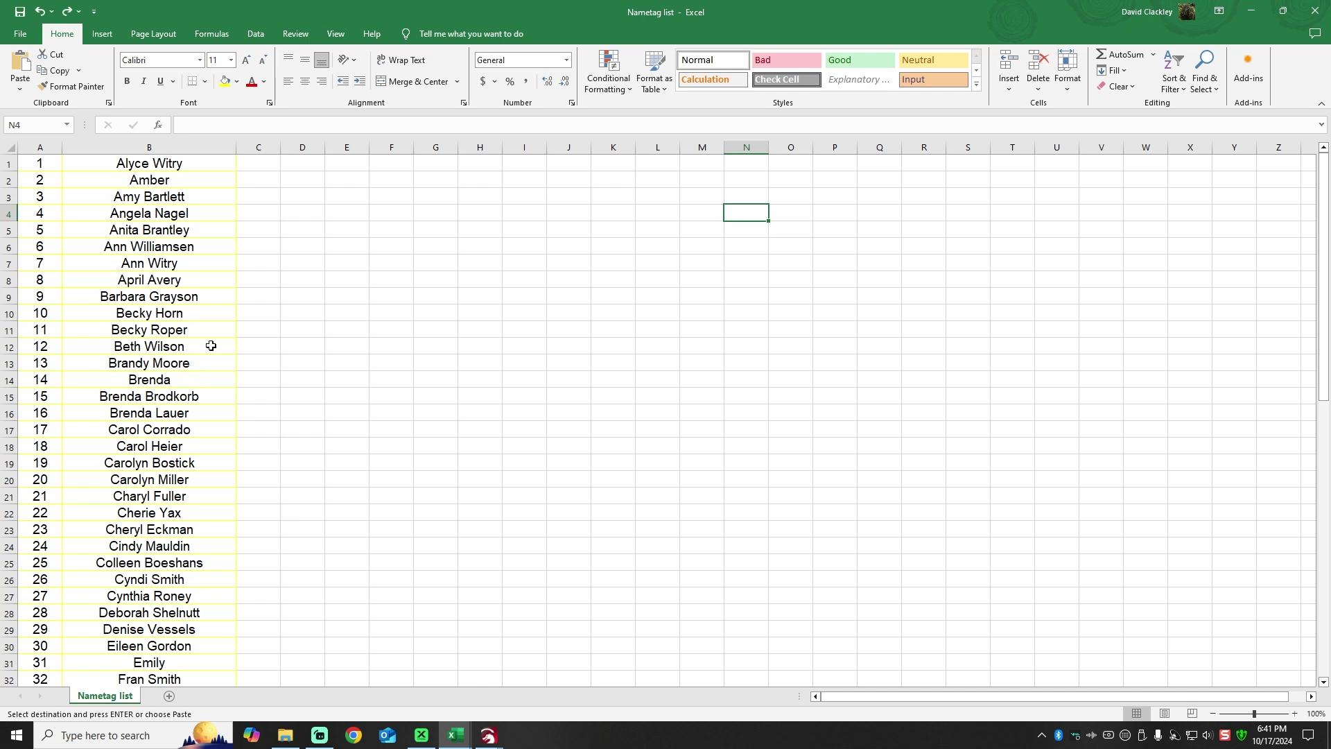
- Select the names in B1 through B76 of the Nametag list sheet and copy them
{"action": "scroll", "coordinate": [138, 378], "scroll_direction": "down", "scroll_amount": 17}
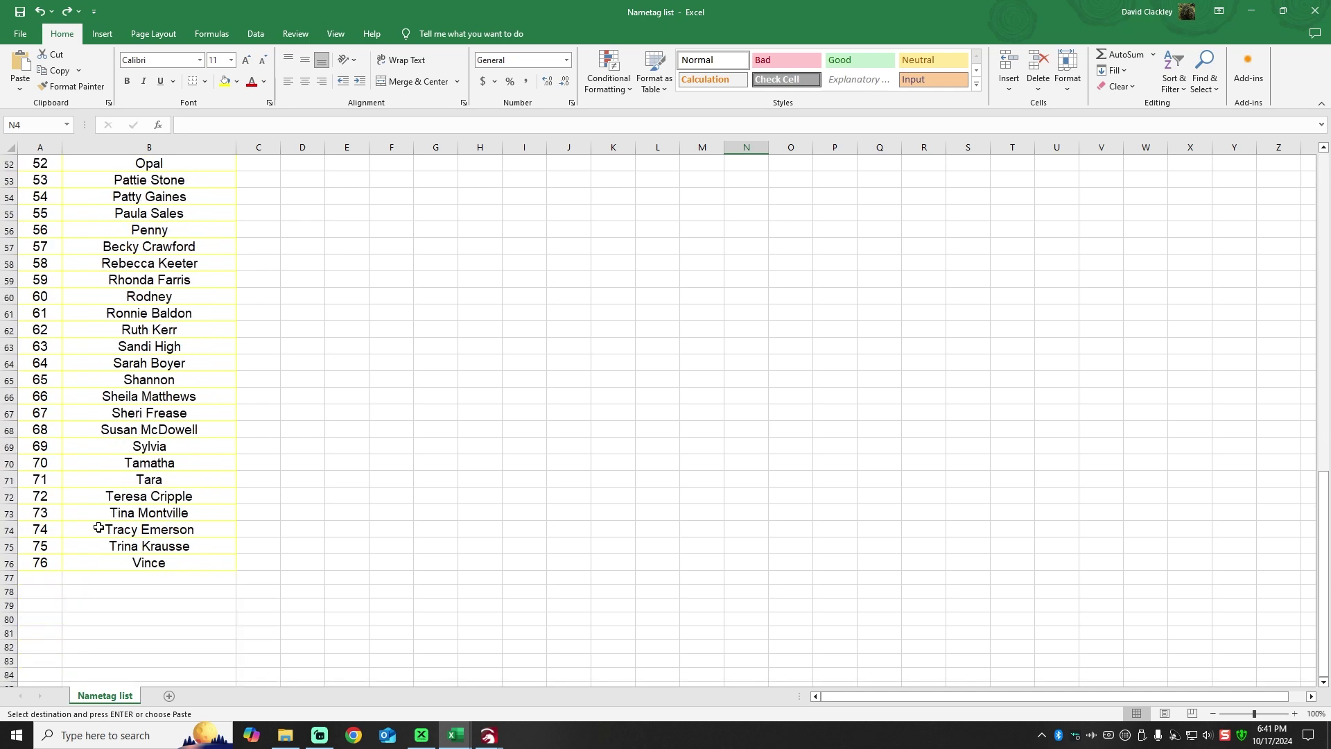
{"action": "scroll", "coordinate": [138, 563], "scroll_direction": "up", "scroll_amount": 17}
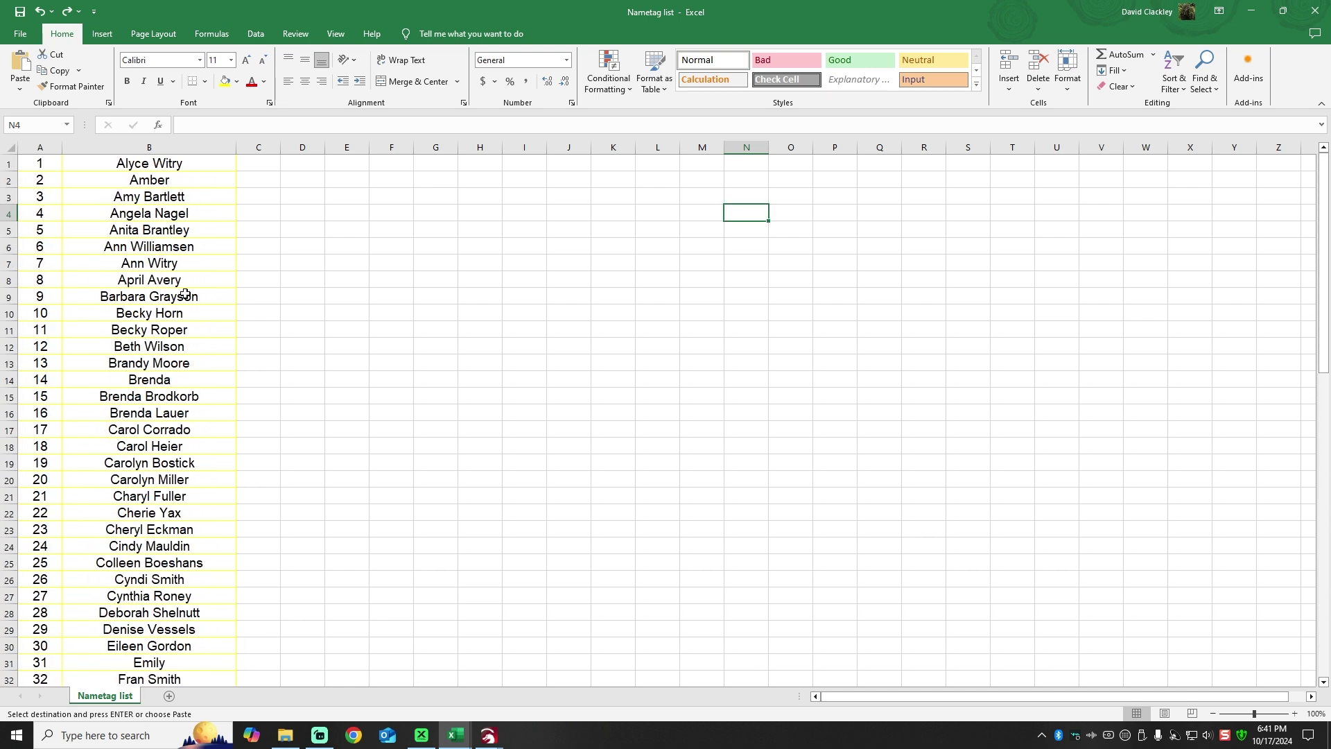
{"action": "left_click", "coordinate": [177, 165]}
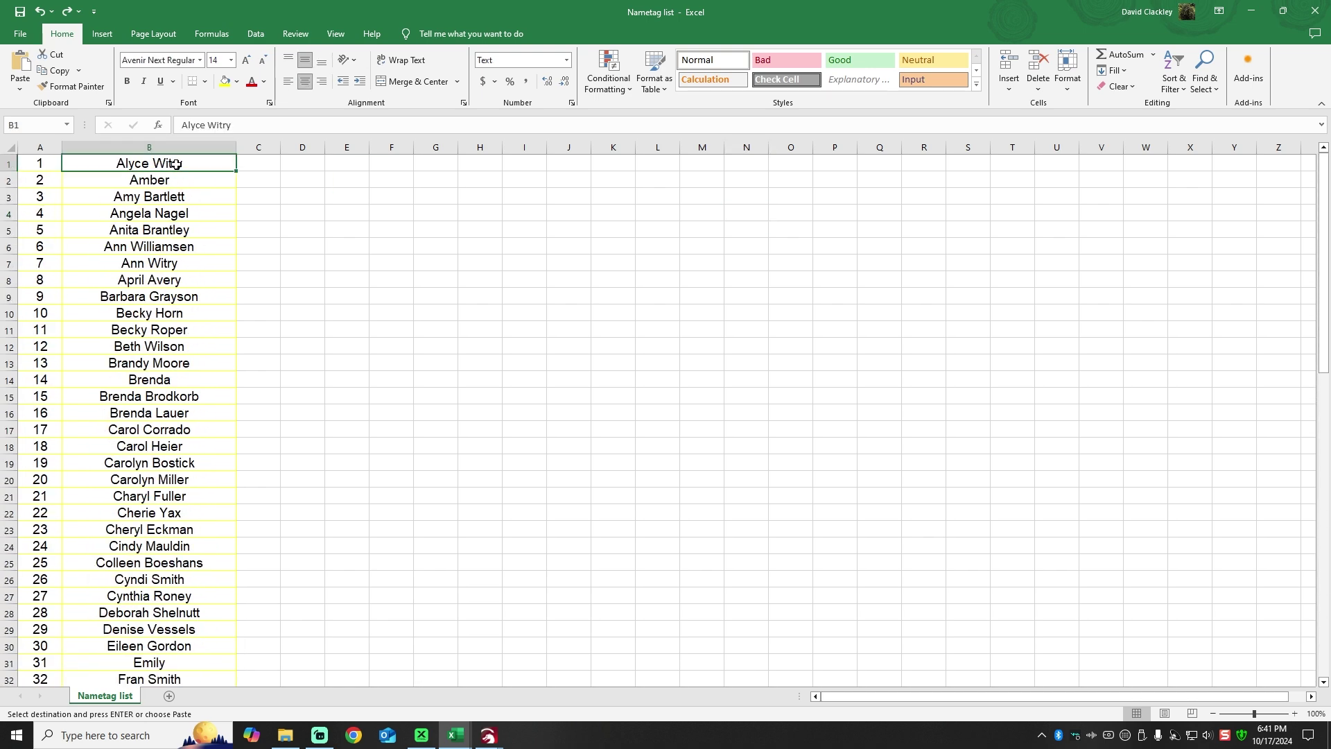
{"action": "left_click_drag", "start_coordinate": [176, 165], "coordinate": [177, 686]}
{"action": "scroll", "coordinate": [176, 164], "scroll_direction": "down", "scroll_amount": 14}
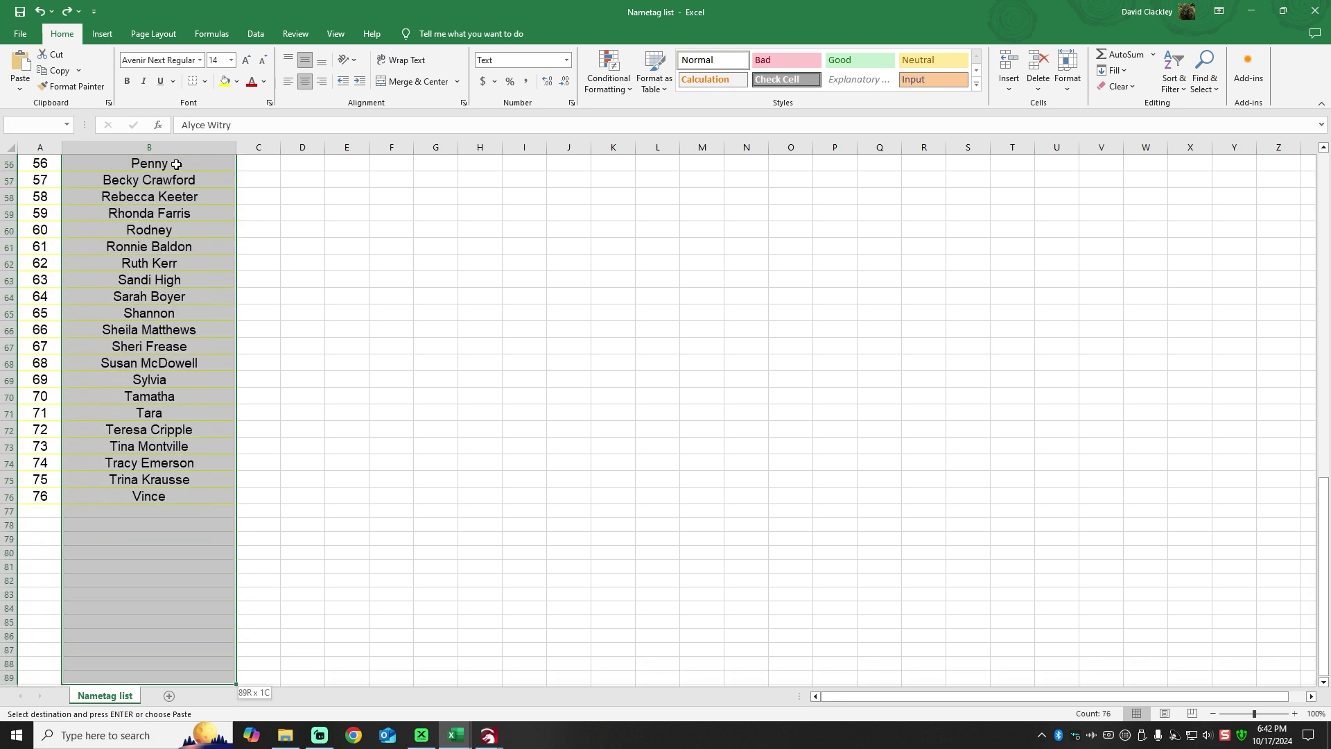
{"action": "key", "text": "ctrl+shift+Up"}
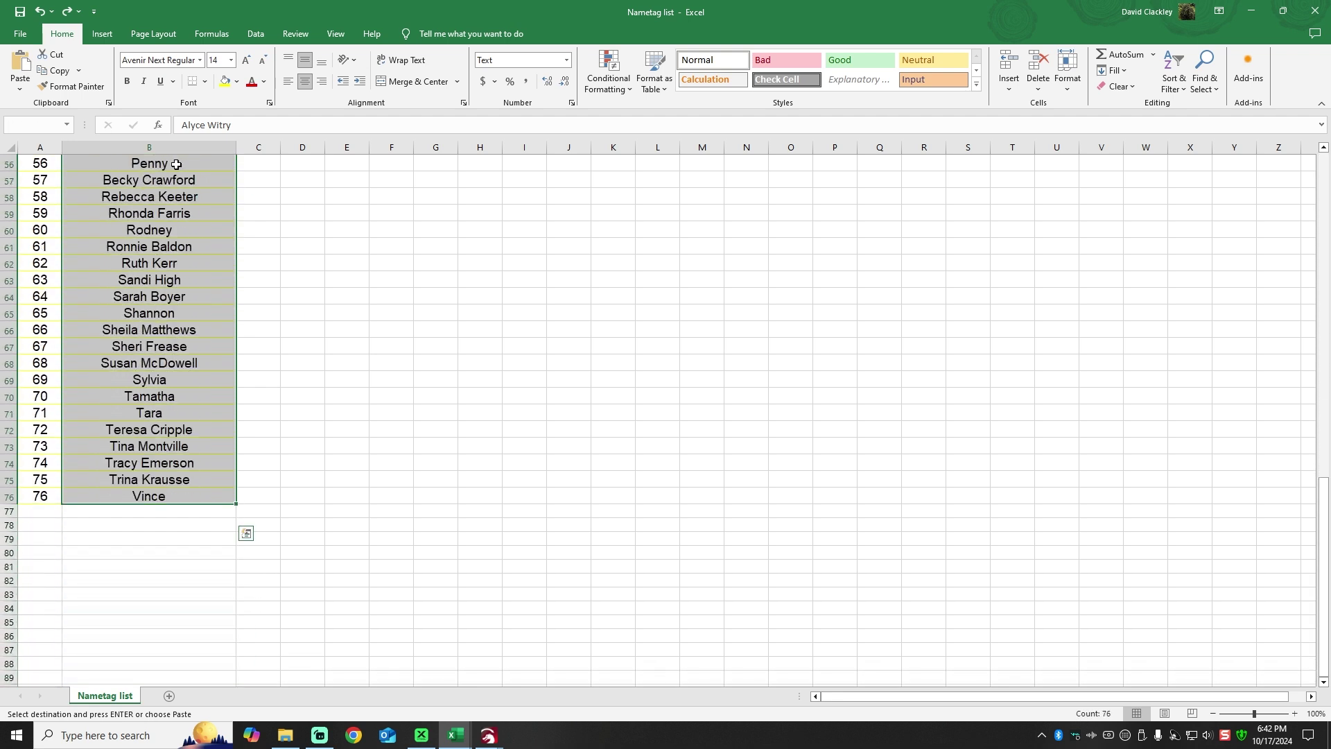
{"action": "right_click", "coordinate": [164, 235]}
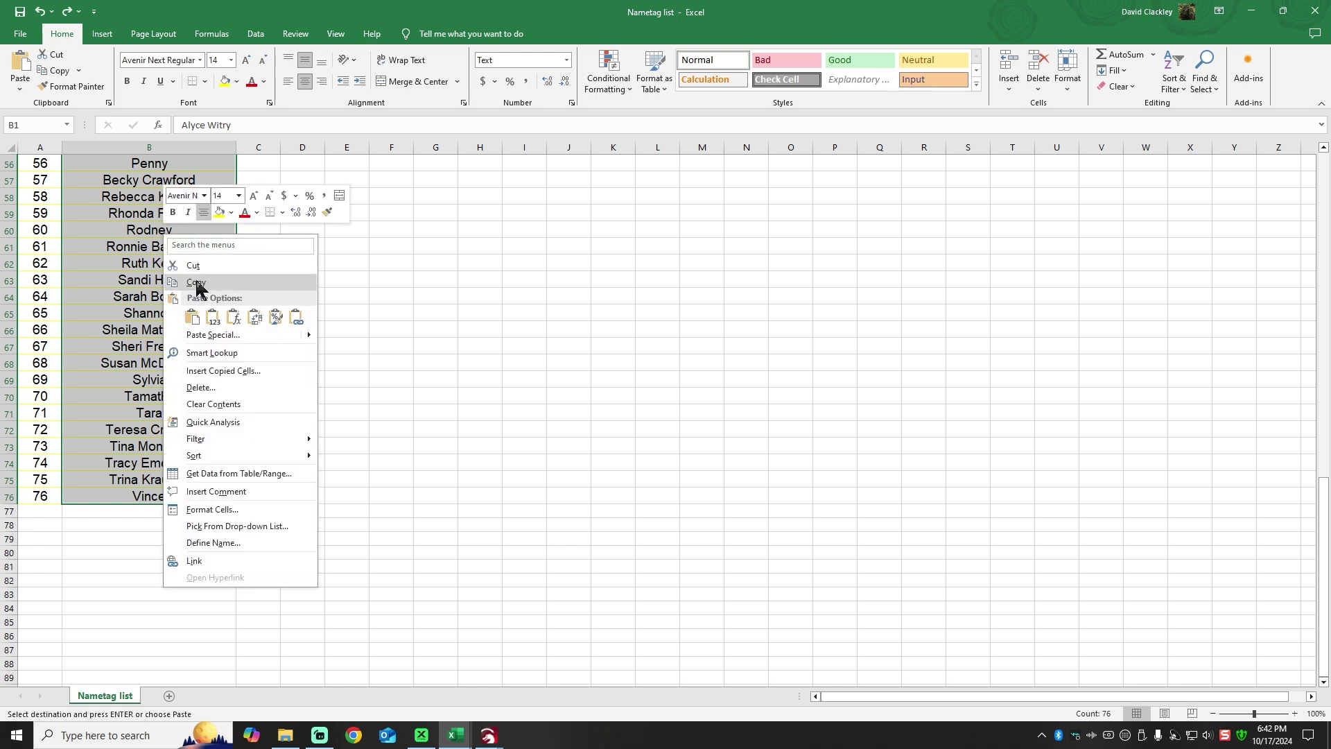
{"action": "left_click", "coordinate": [197, 283]}
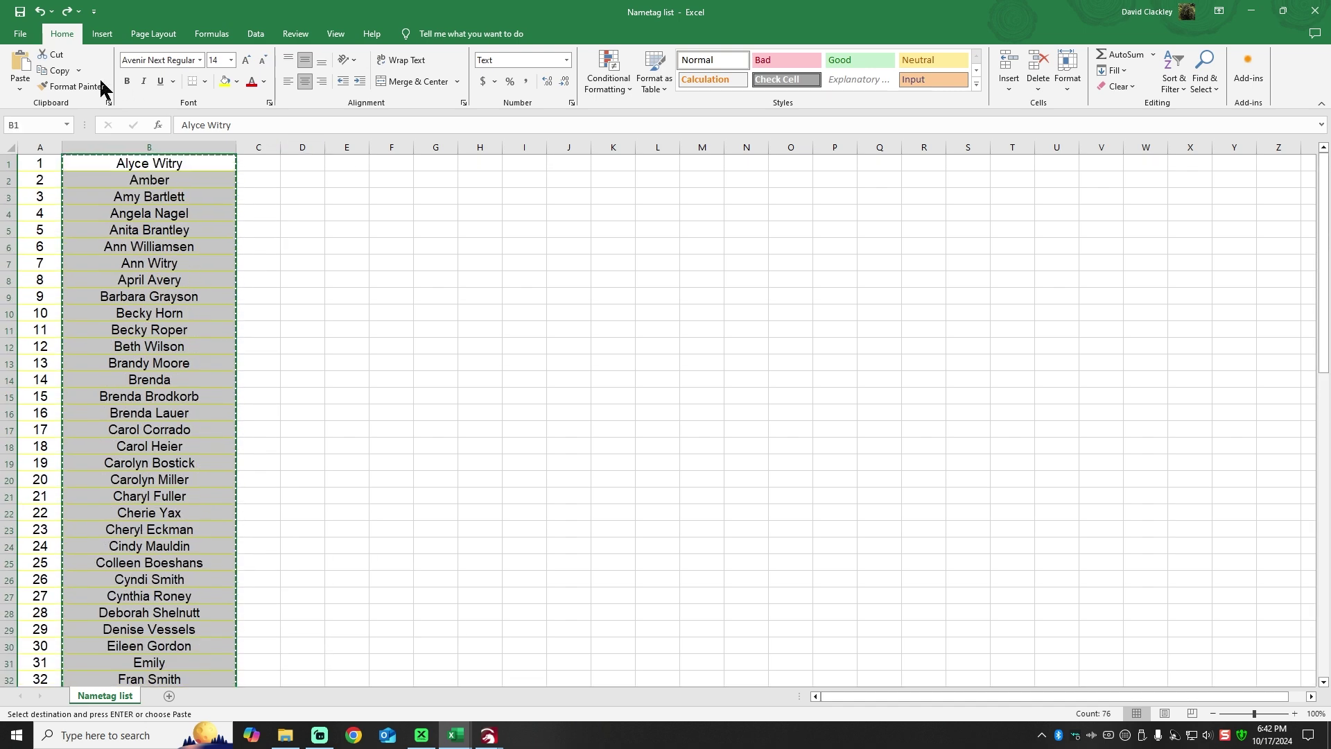
- Create a blank workbook, paste the copied names into column A, and widen column A
{"action": "left_click", "coordinate": [28, 33]}
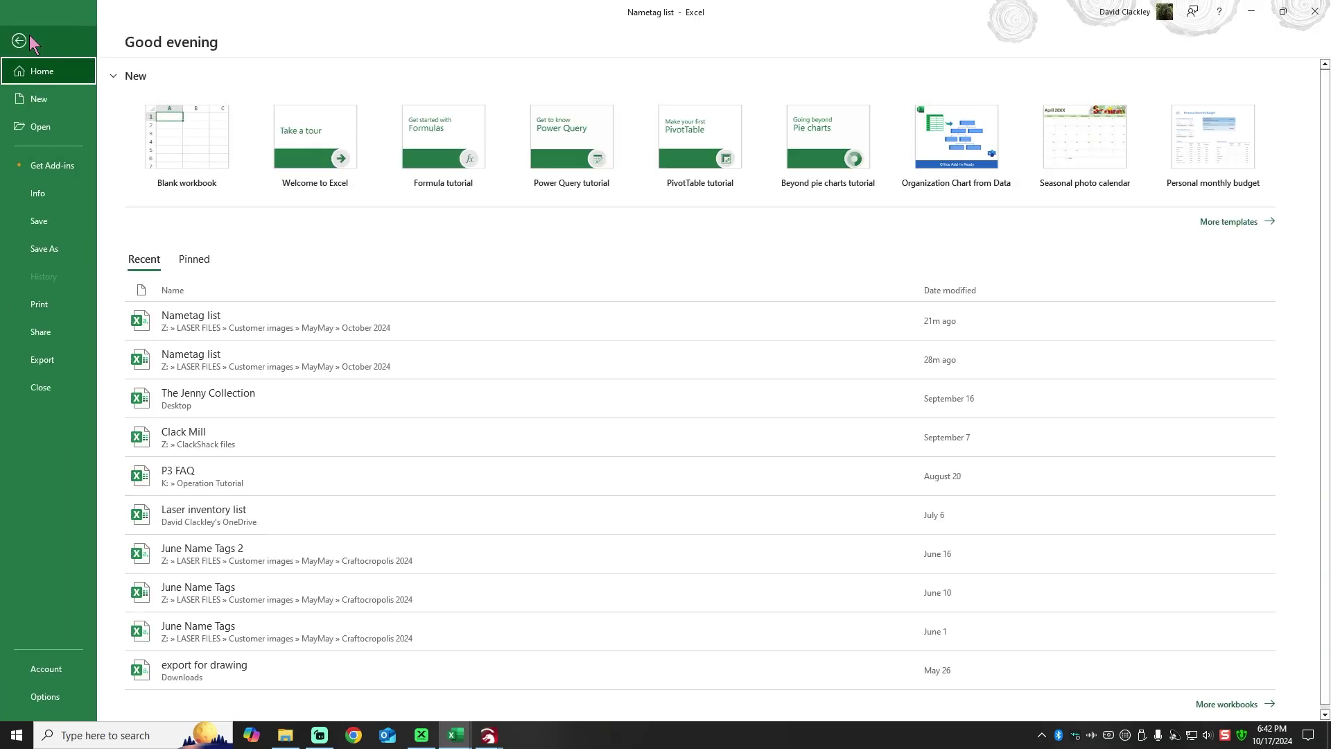
{"action": "left_click", "coordinate": [204, 137]}
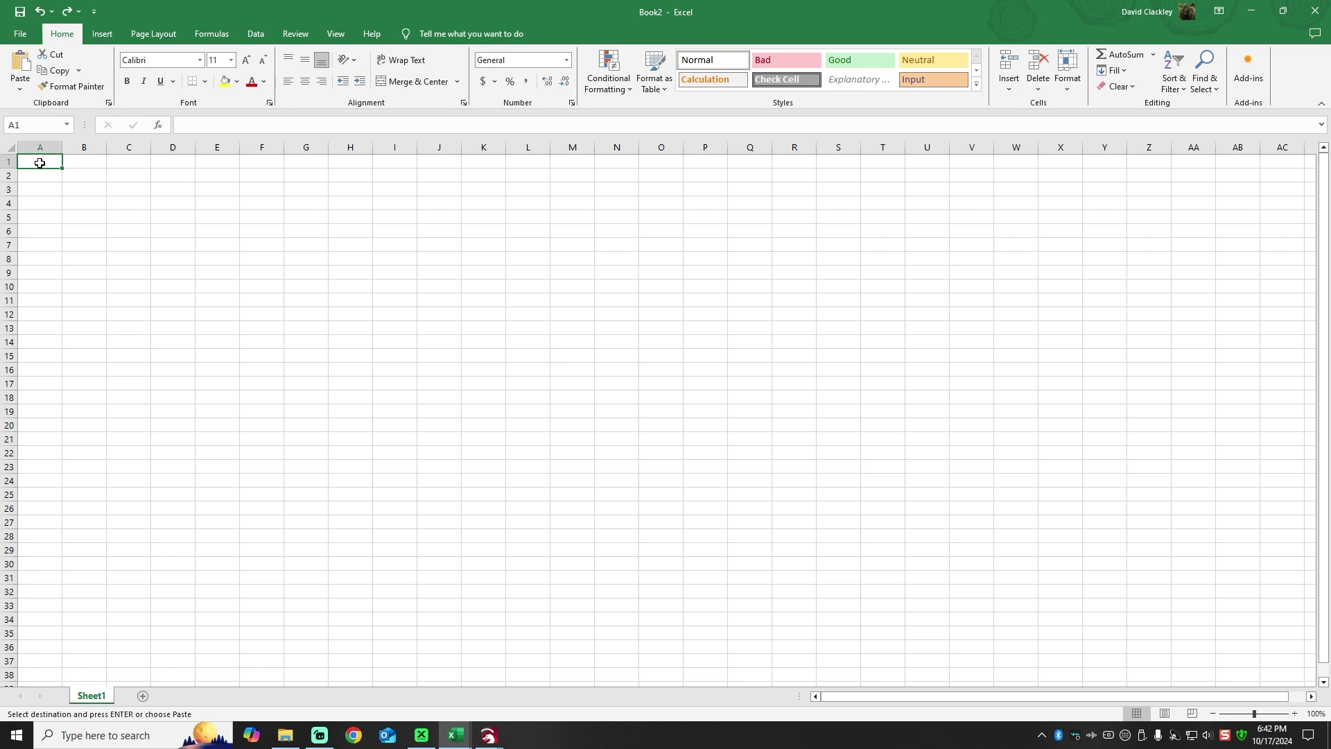
{"action": "key", "text": "ctrl+v"}
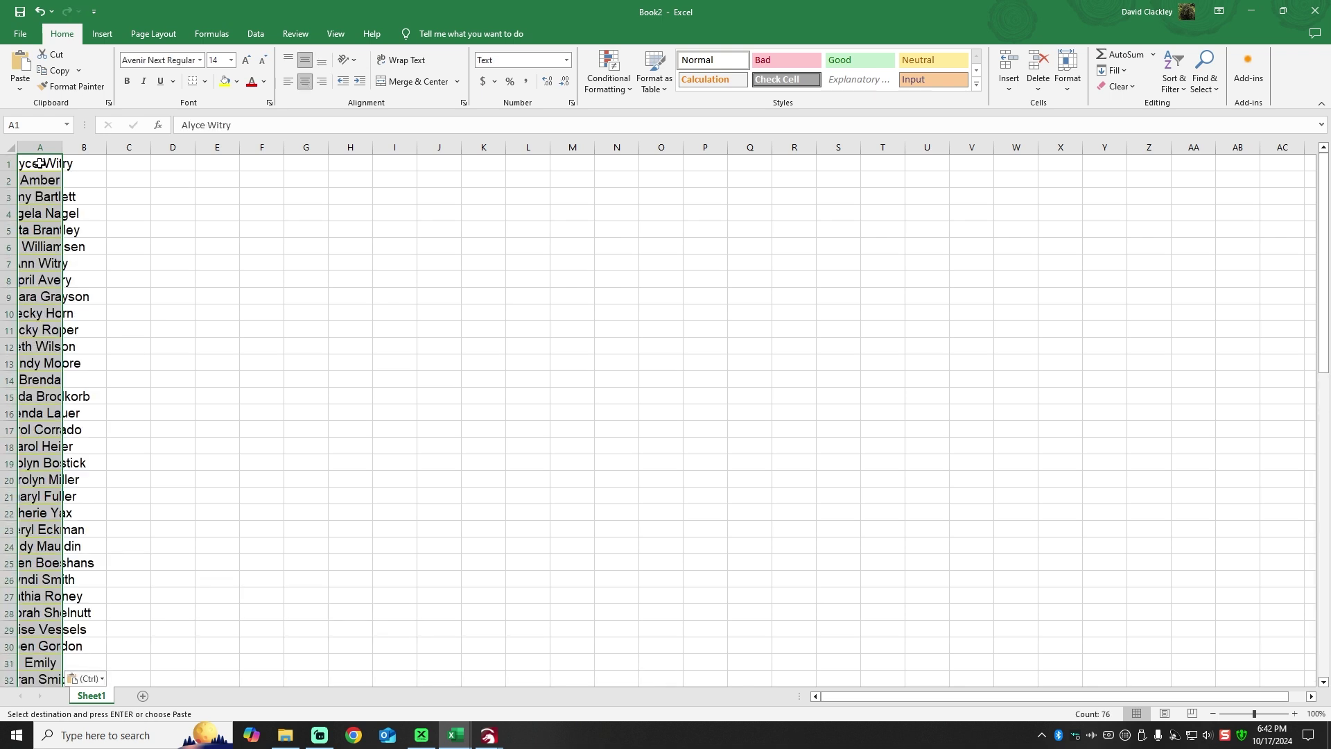
{"action": "left_click_drag", "start_coordinate": [62, 153], "coordinate": [191, 154]}
{"action": "left_click", "coordinate": [390, 229]}
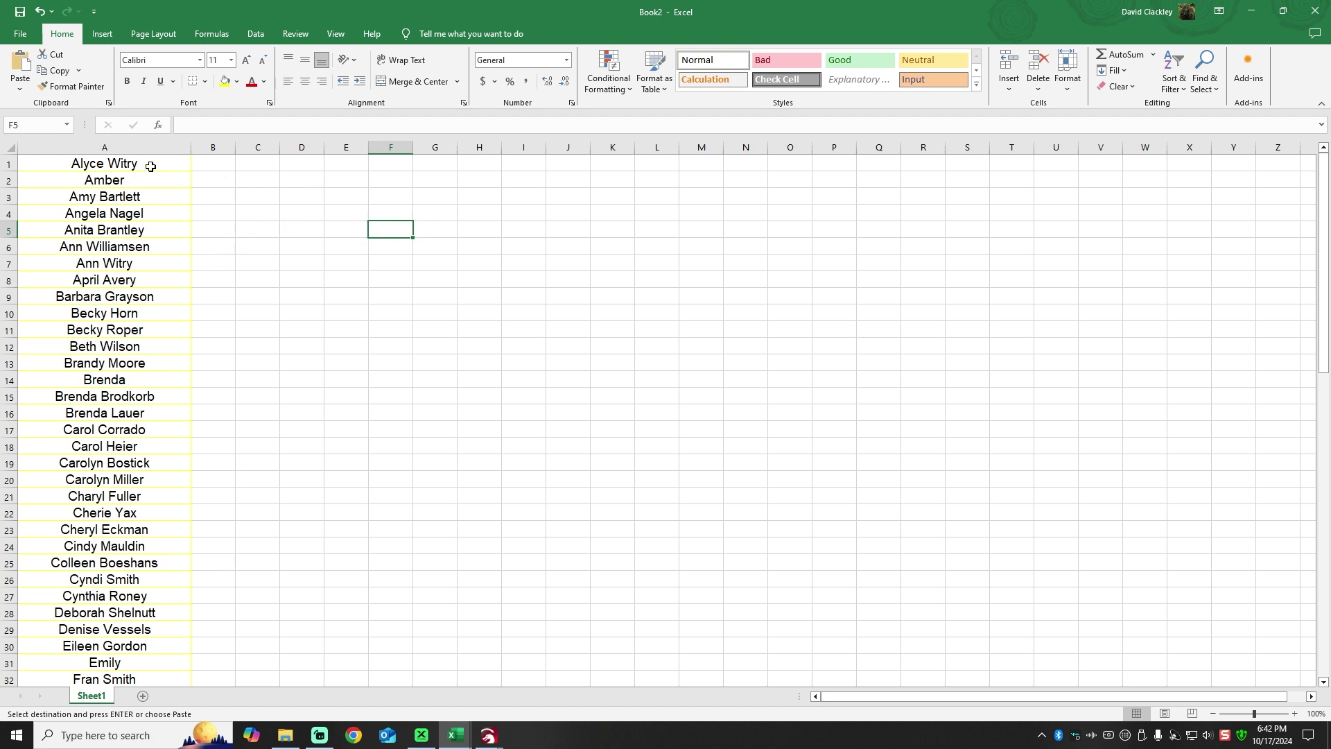
- Select column A and launch Text to Columns from the Data tab
{"action": "left_click", "coordinate": [117, 146]}
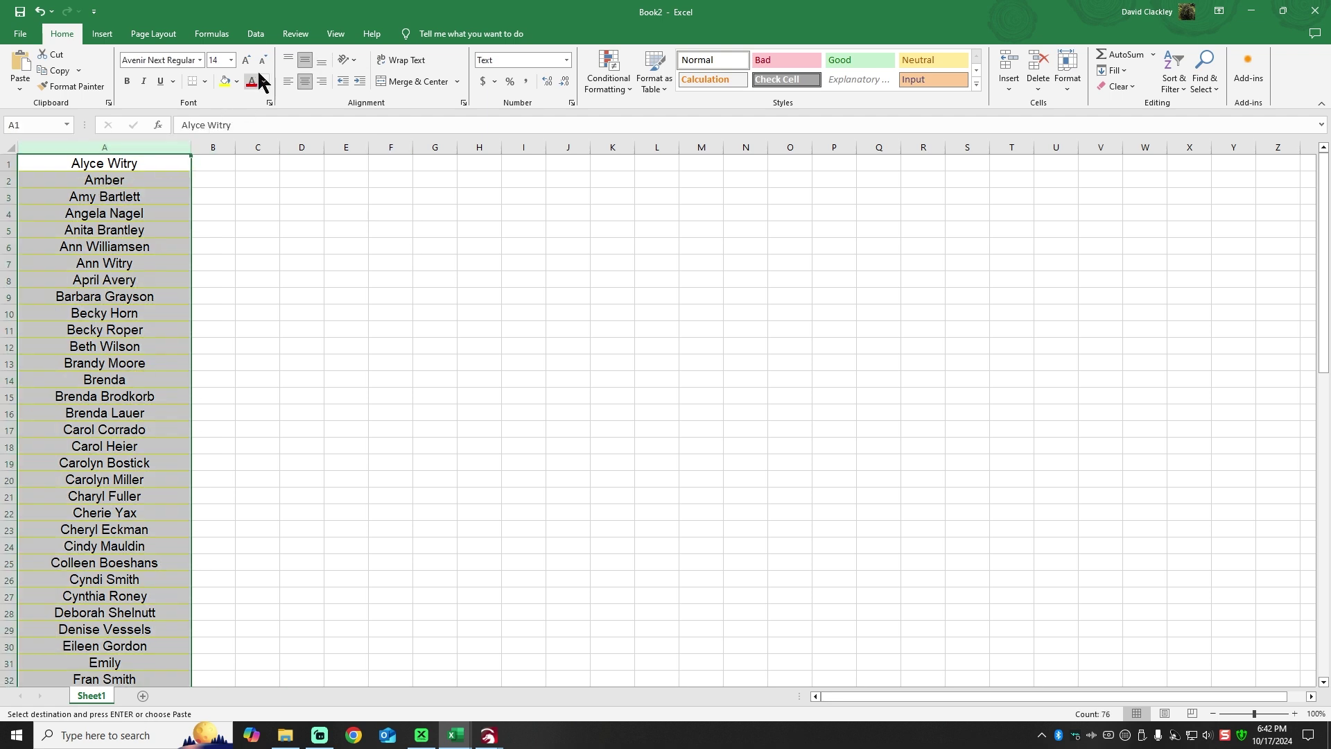
{"action": "left_click", "coordinate": [256, 35]}
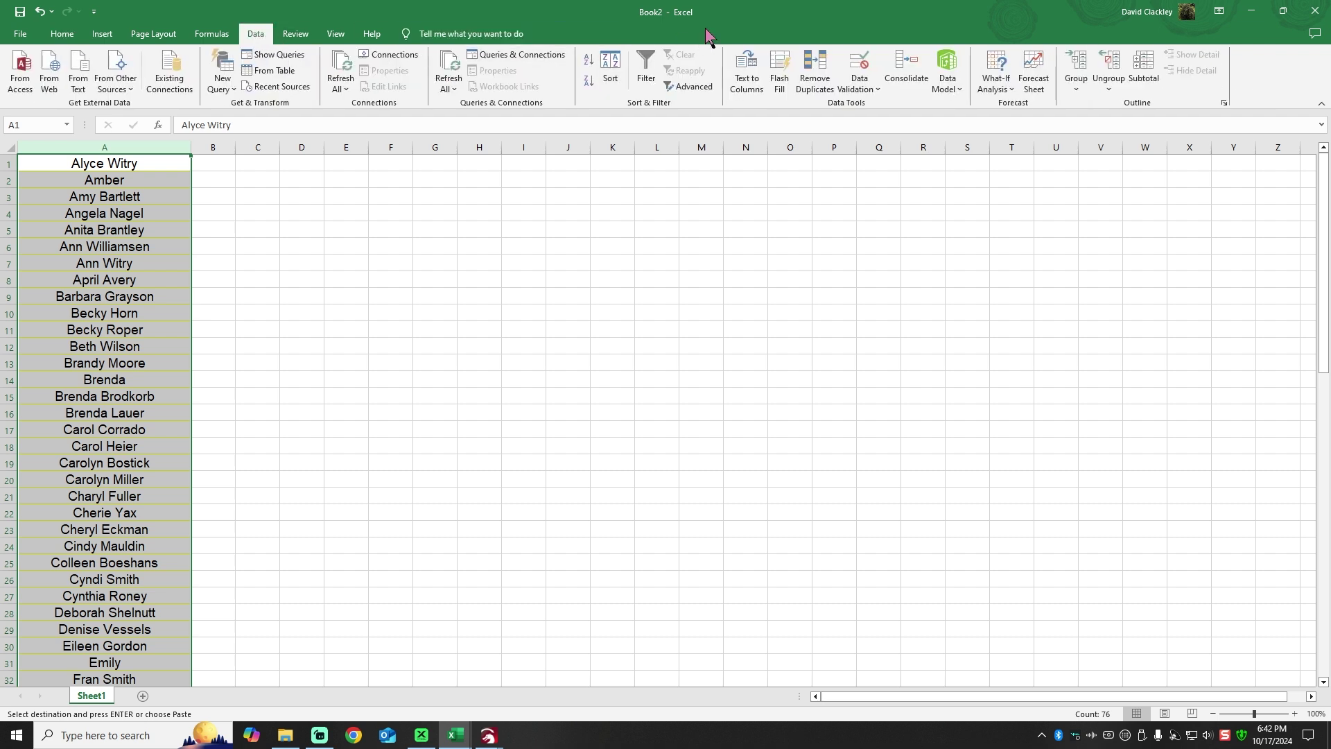
{"action": "left_click", "coordinate": [744, 70]}
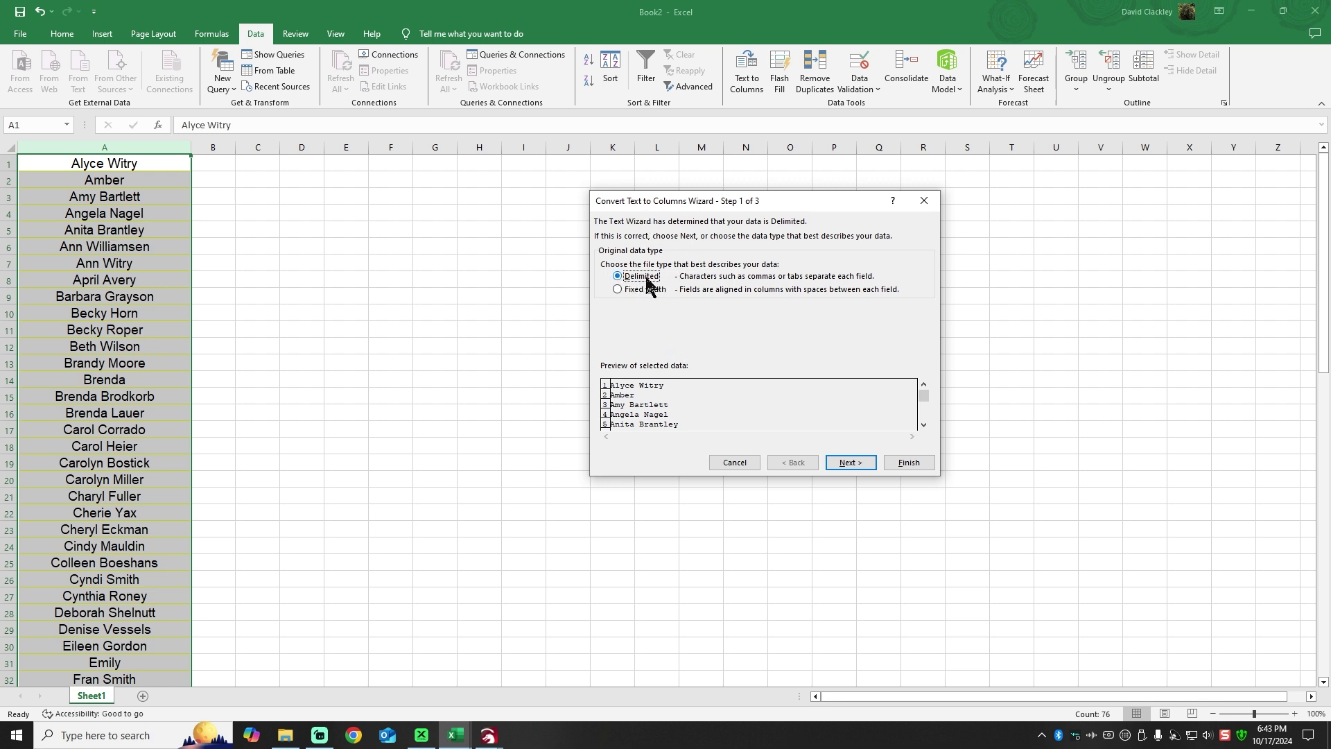
- Choose Space as the delimiter, review the split preview, and advance to step 3 of 3
{"action": "left_click", "coordinate": [847, 462]}
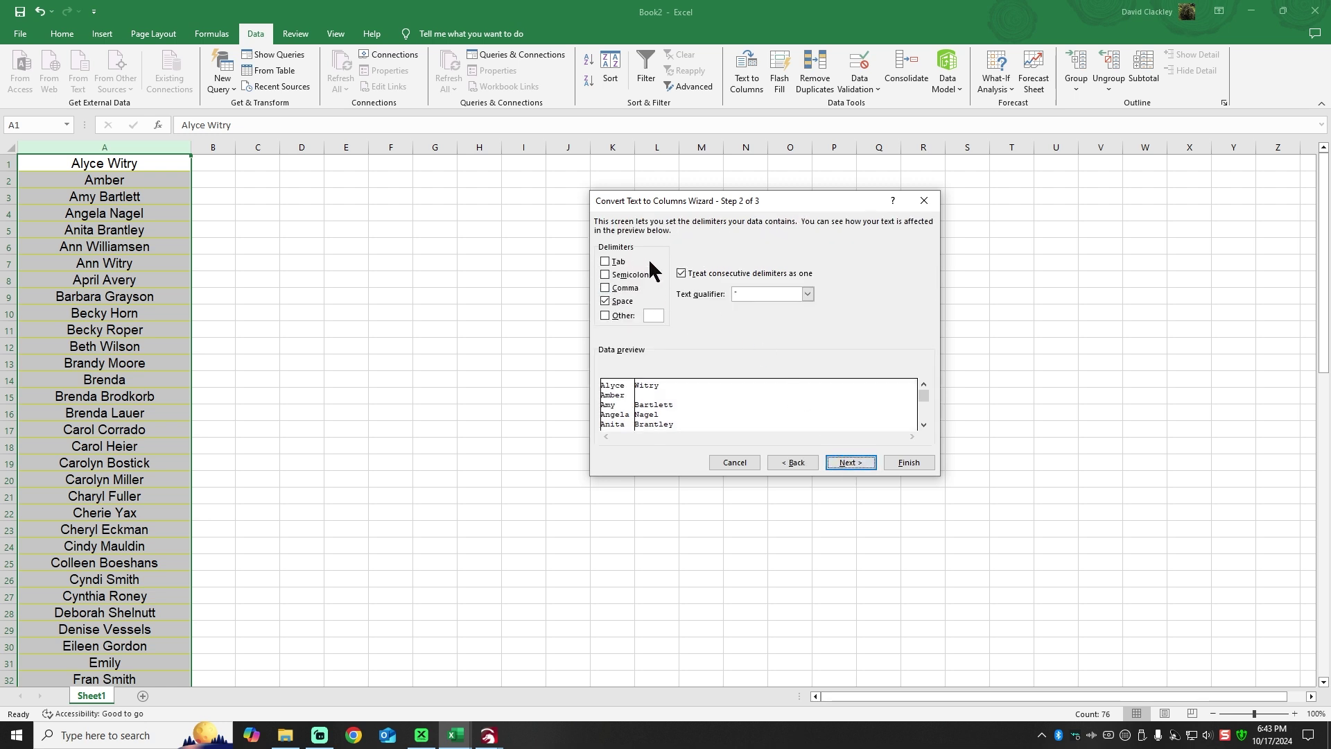
{"action": "left_click", "coordinate": [606, 301]}
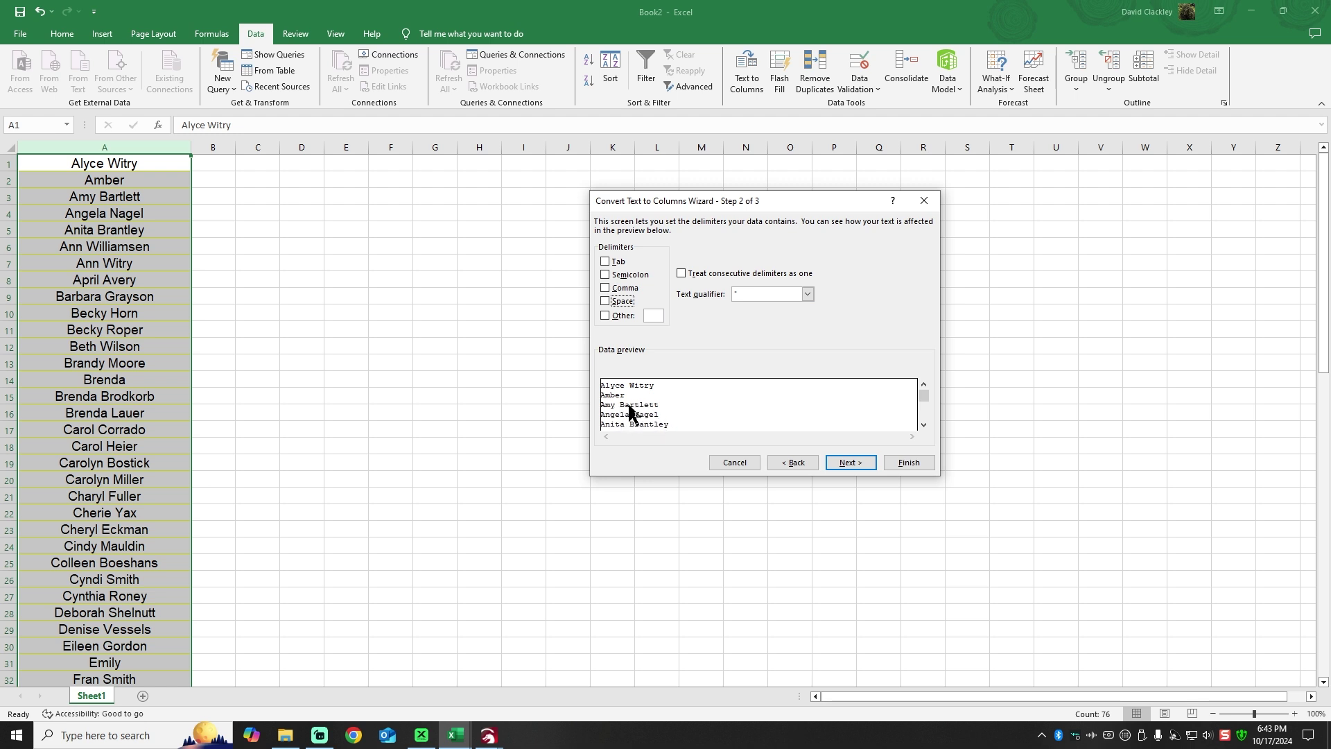
{"action": "left_click", "coordinate": [606, 301]}
{"action": "left_click", "coordinate": [924, 424]}
{"action": "left_click", "coordinate": [923, 424]}
{"action": "left_click", "coordinate": [924, 424]}
{"action": "left_click", "coordinate": [923, 424]}
{"action": "left_click", "coordinate": [924, 424]}
{"action": "left_click", "coordinate": [923, 424]}
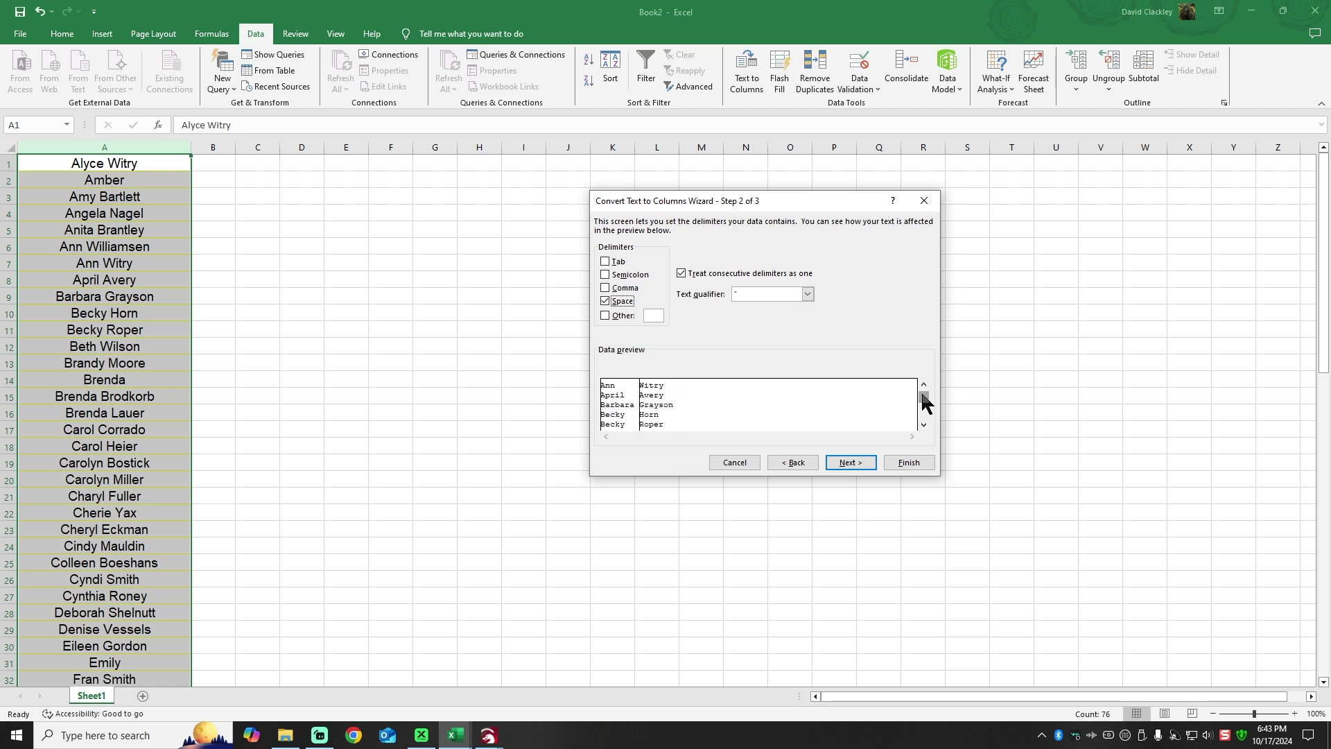
{"action": "left_click_drag", "start_coordinate": [922, 394], "coordinate": [923, 380]}
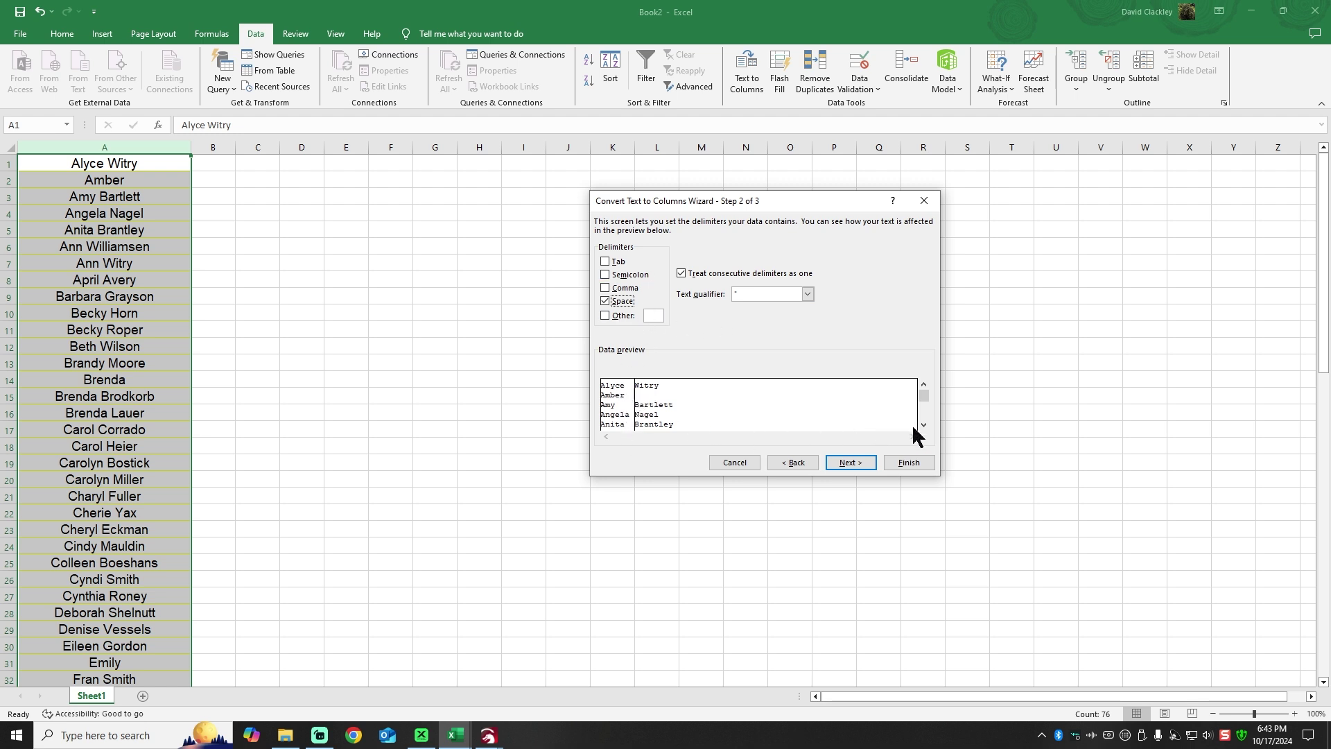
{"action": "left_click_drag", "start_coordinate": [923, 425], "coordinate": [923, 425]}
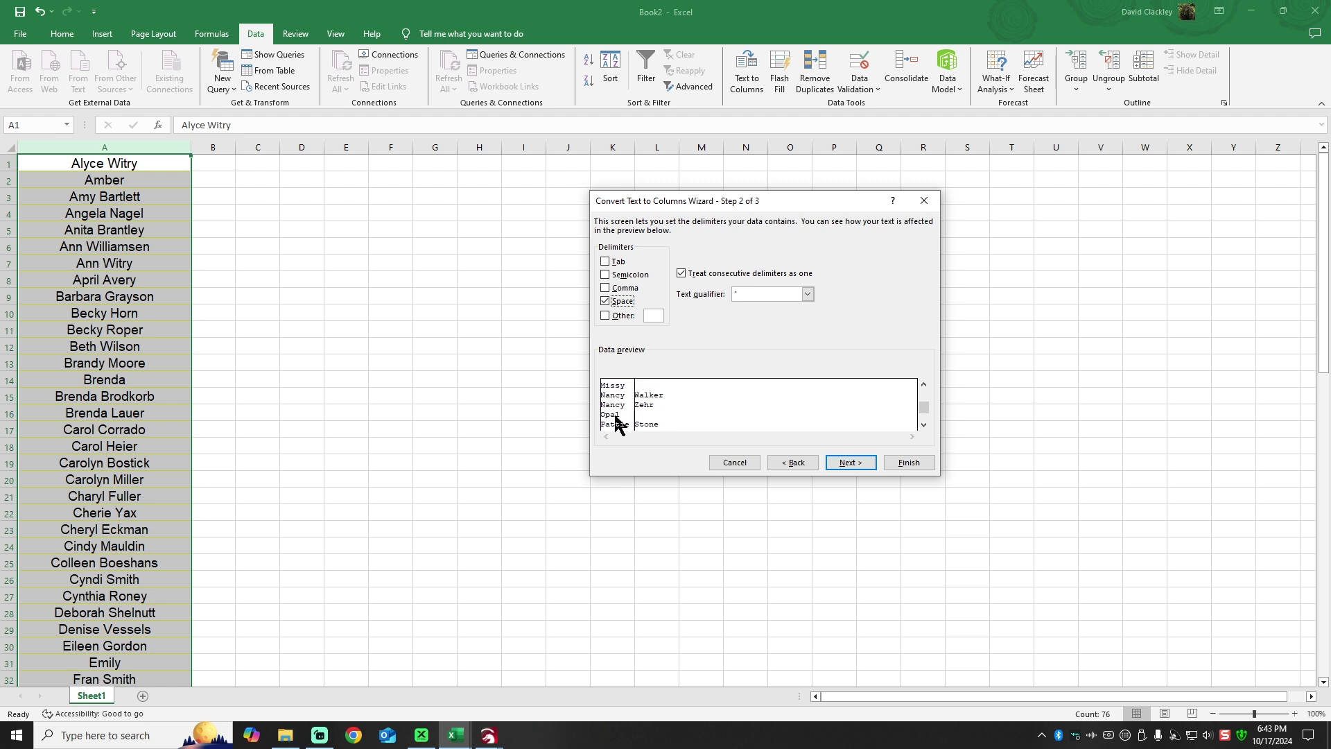
{"action": "left_click", "coordinate": [857, 463]}
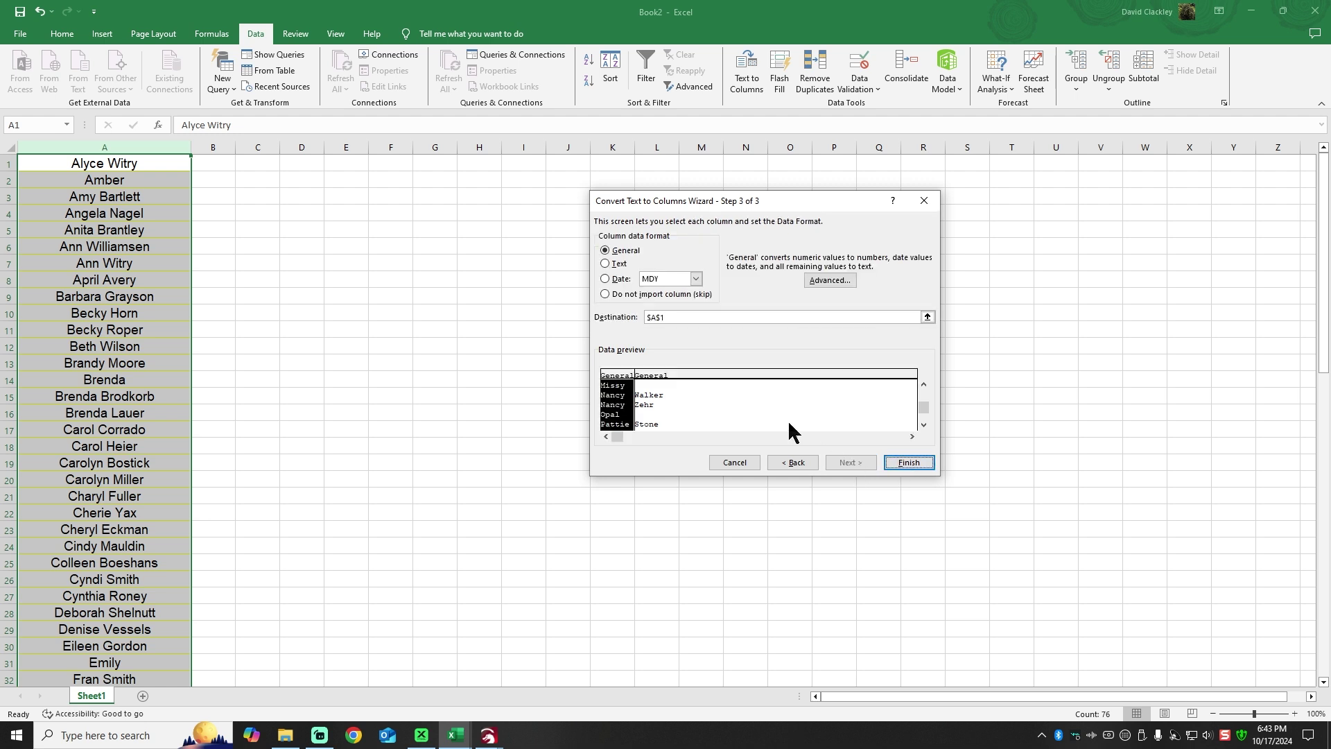
- Finish the split and set the whole sheet's text size to 16, not bold
{"action": "left_click", "coordinate": [914, 463]}
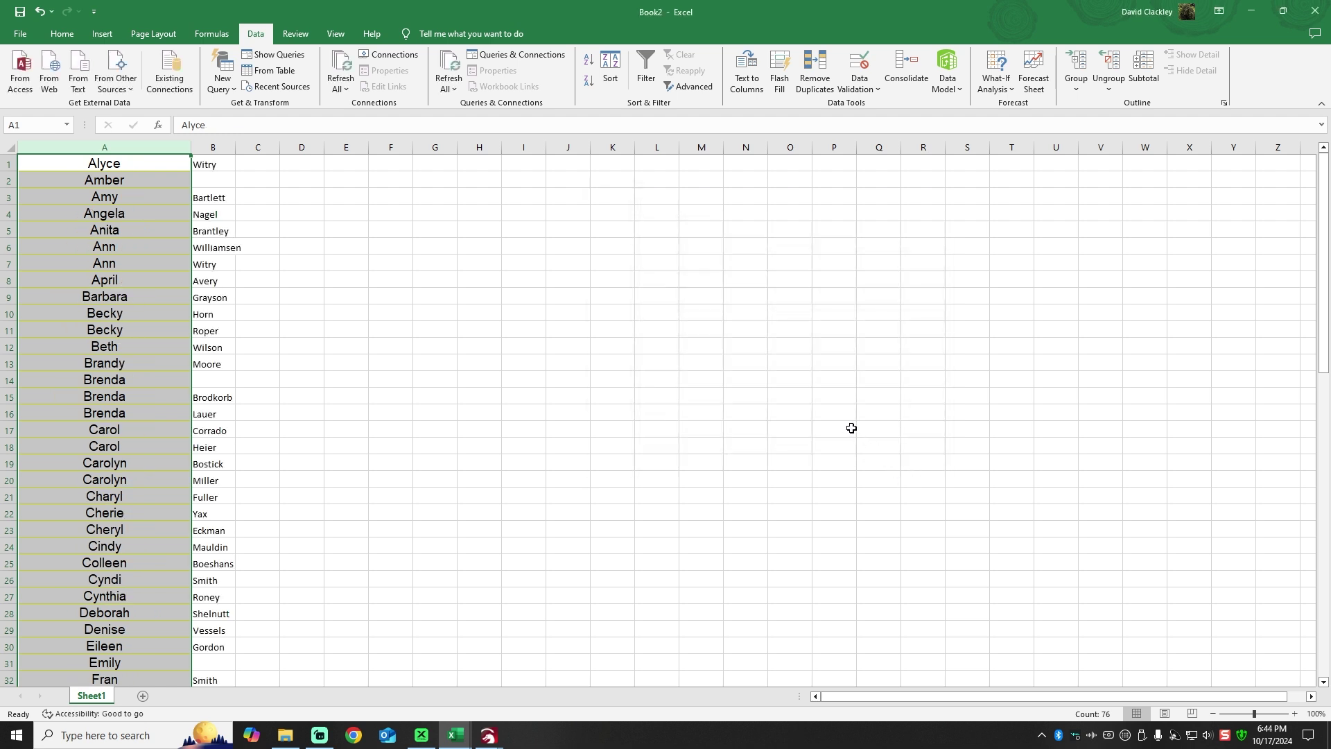
{"action": "left_click", "coordinate": [489, 299]}
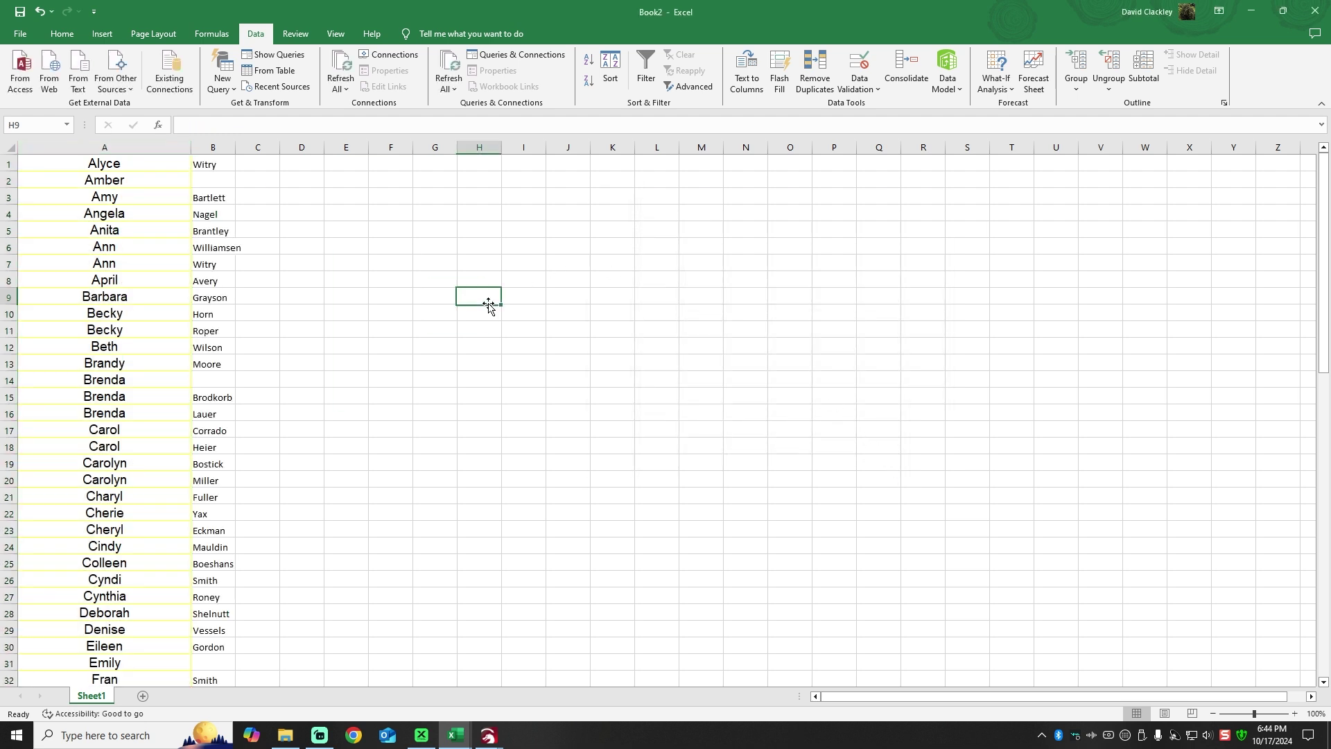
{"action": "left_click", "coordinate": [11, 147]}
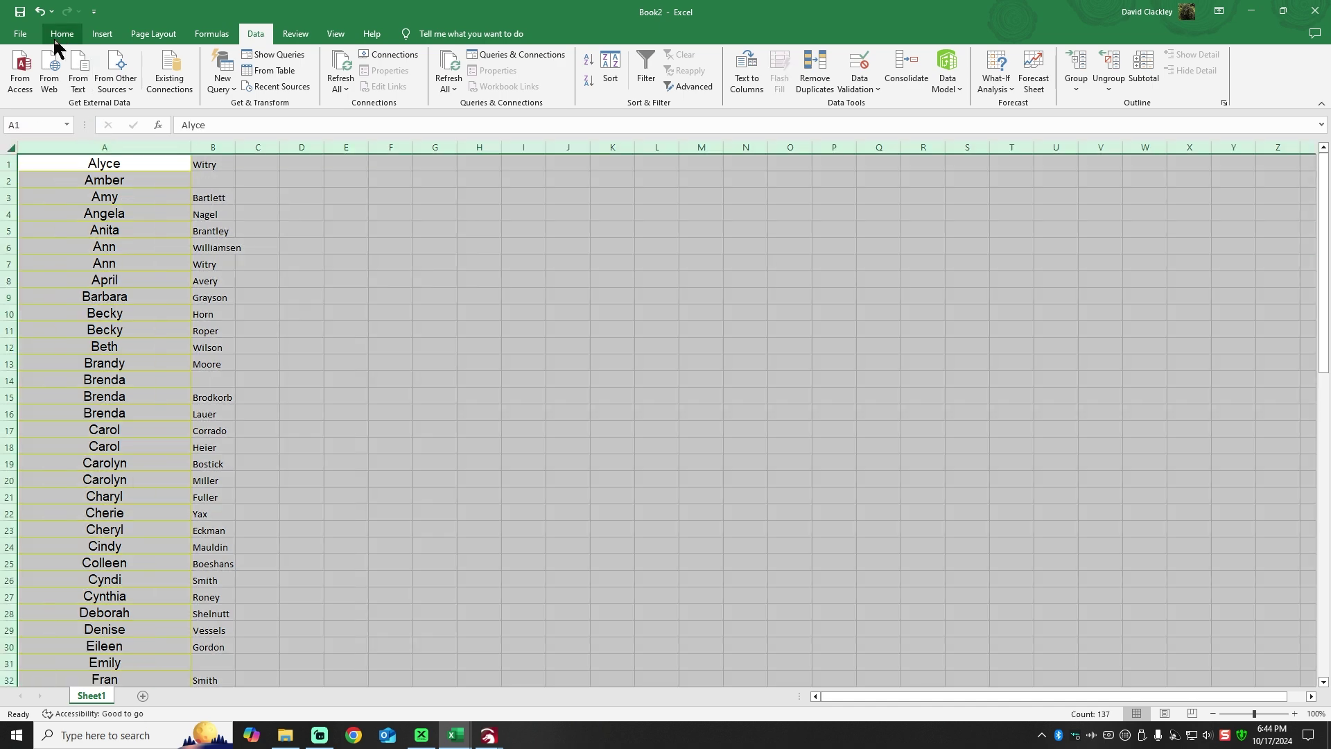
{"action": "left_click", "coordinate": [22, 36]}
{"action": "left_click", "coordinate": [30, 37]}
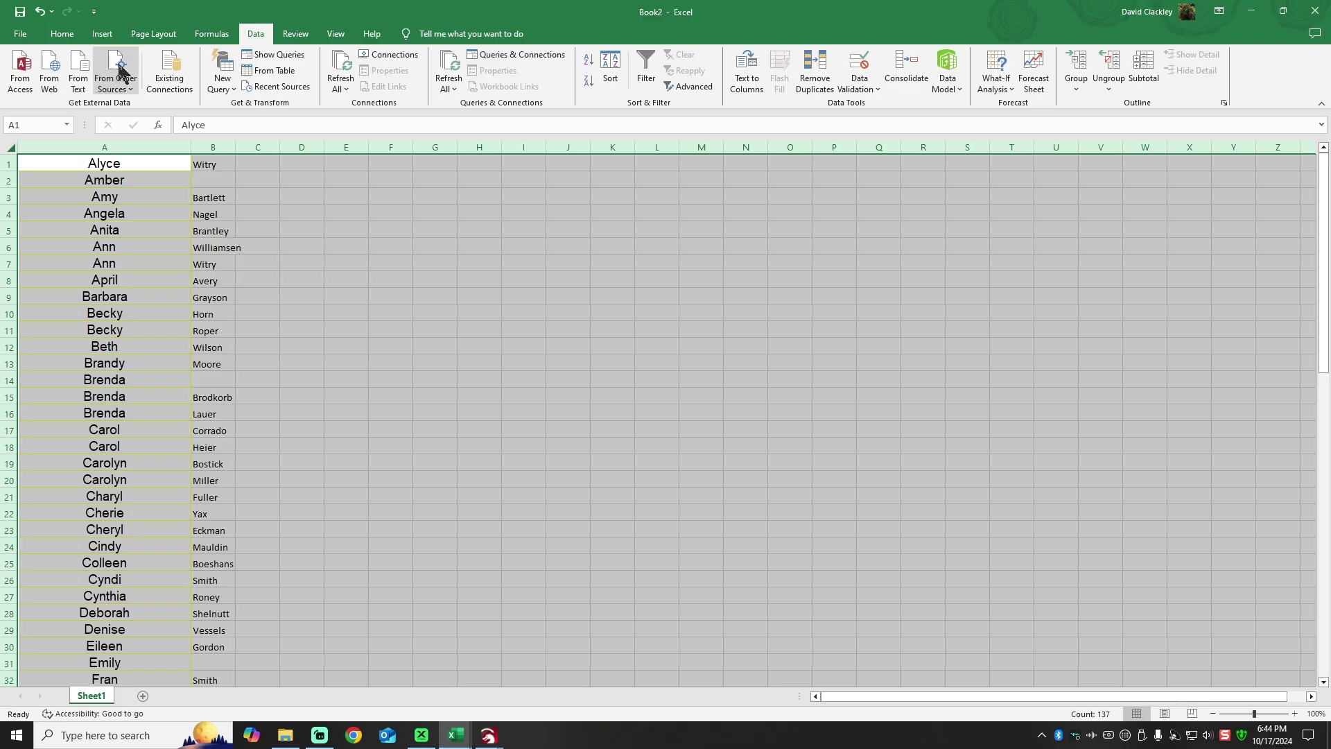
{"action": "left_click", "coordinate": [61, 34]}
{"action": "left_click", "coordinate": [231, 59]}
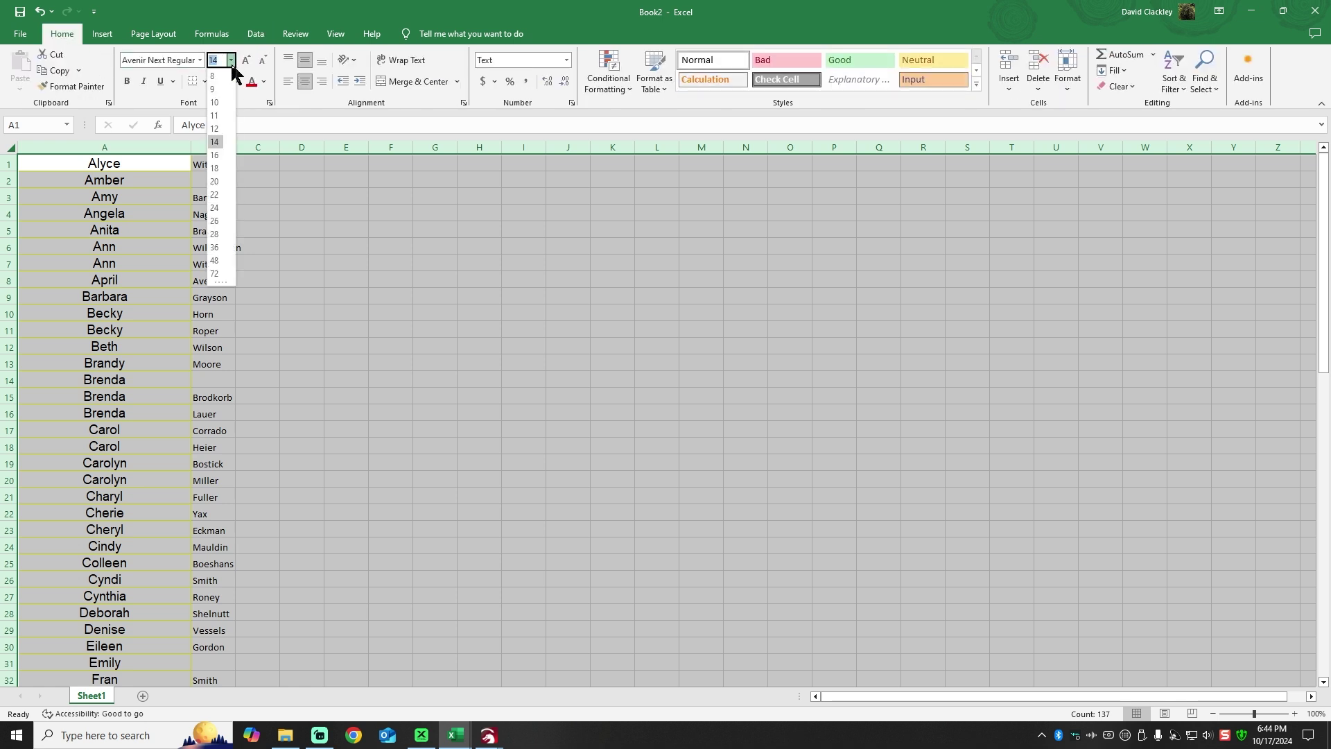
{"action": "left_click", "coordinate": [215, 155]}
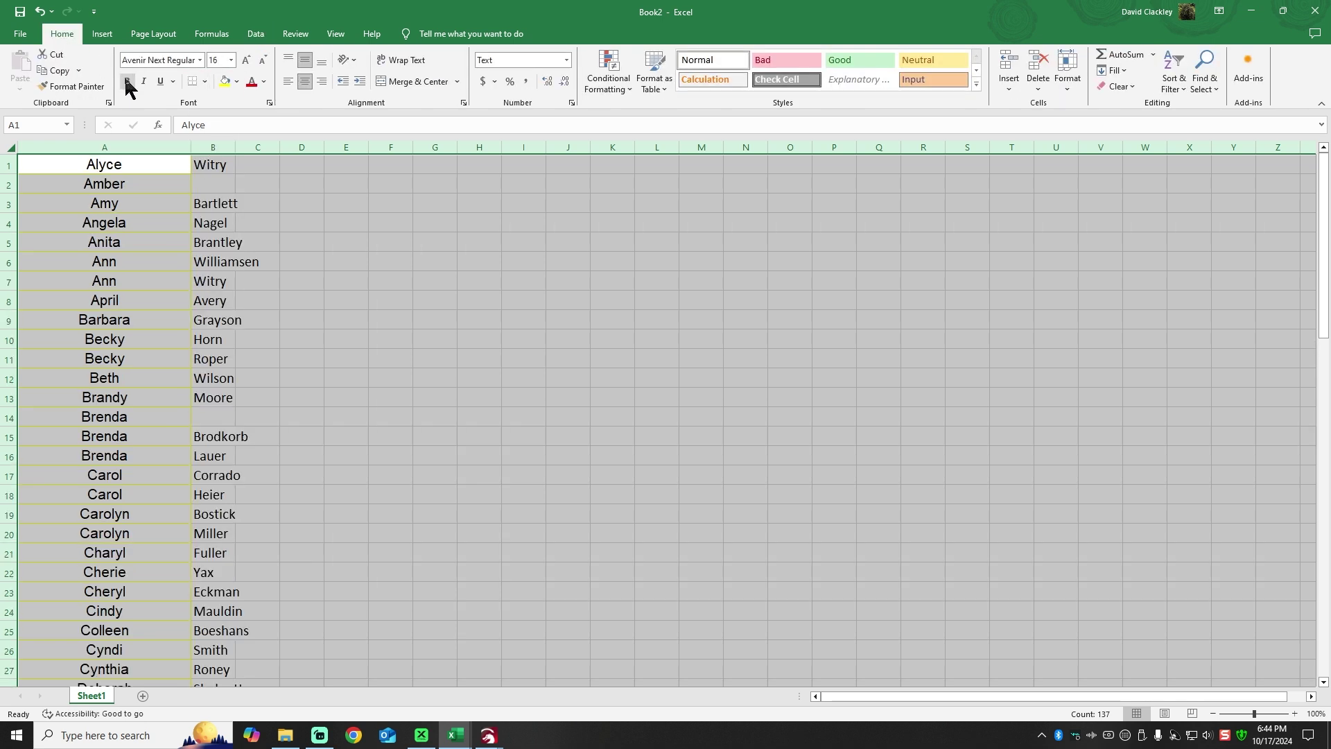
{"action": "left_click", "coordinate": [127, 81]}
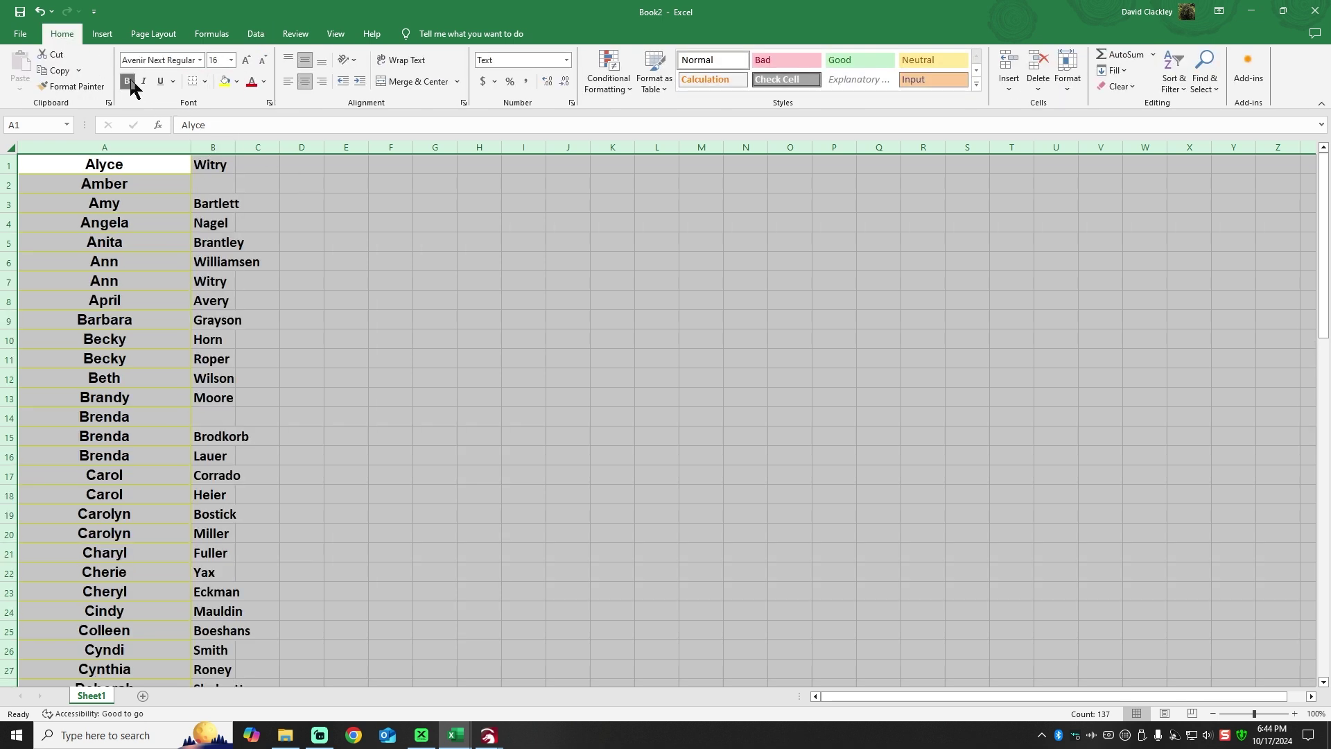
{"action": "left_click", "coordinate": [126, 82]}
{"action": "left_click", "coordinate": [358, 354]}
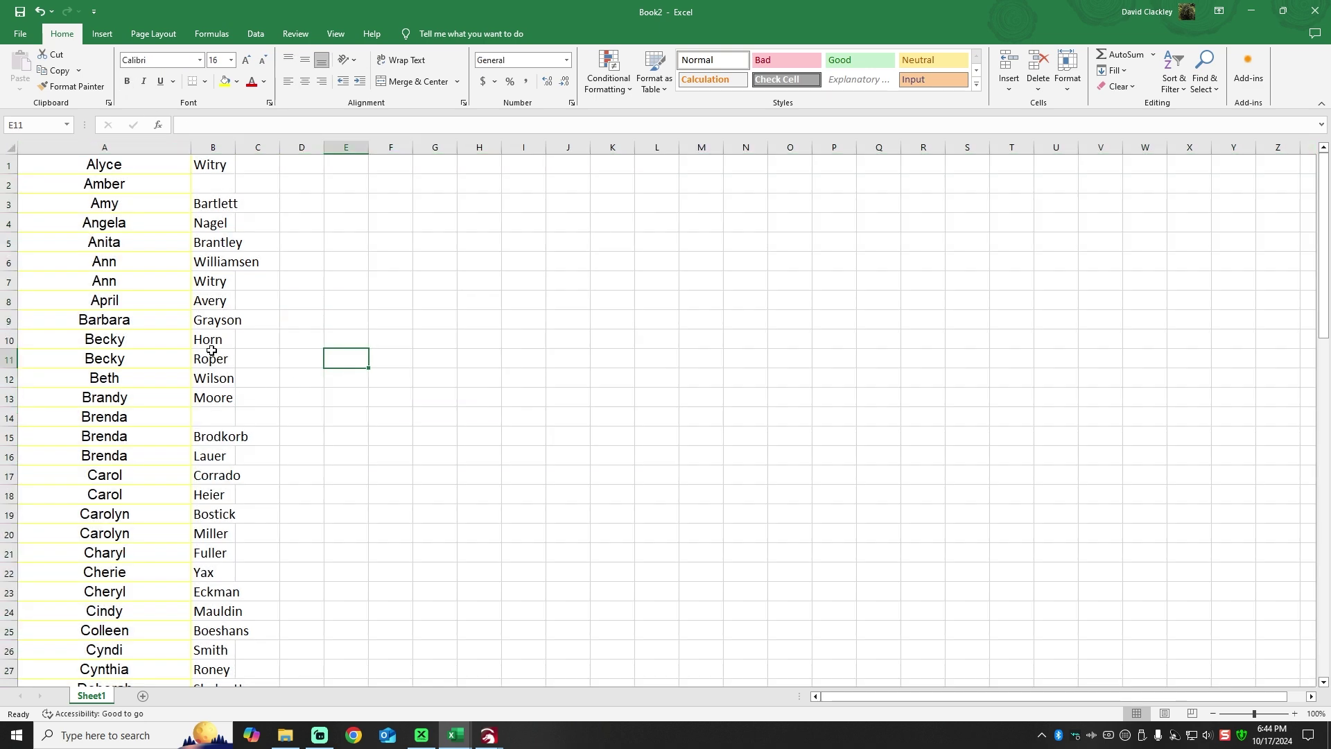
- Change the sheet's font to Calibri Light and widen column B to fit the surnames
{"action": "left_click", "coordinate": [9, 147]}
{"action": "left_click", "coordinate": [201, 59]}
{"action": "left_click", "coordinate": [155, 90]}
{"action": "left_click", "coordinate": [319, 241]}
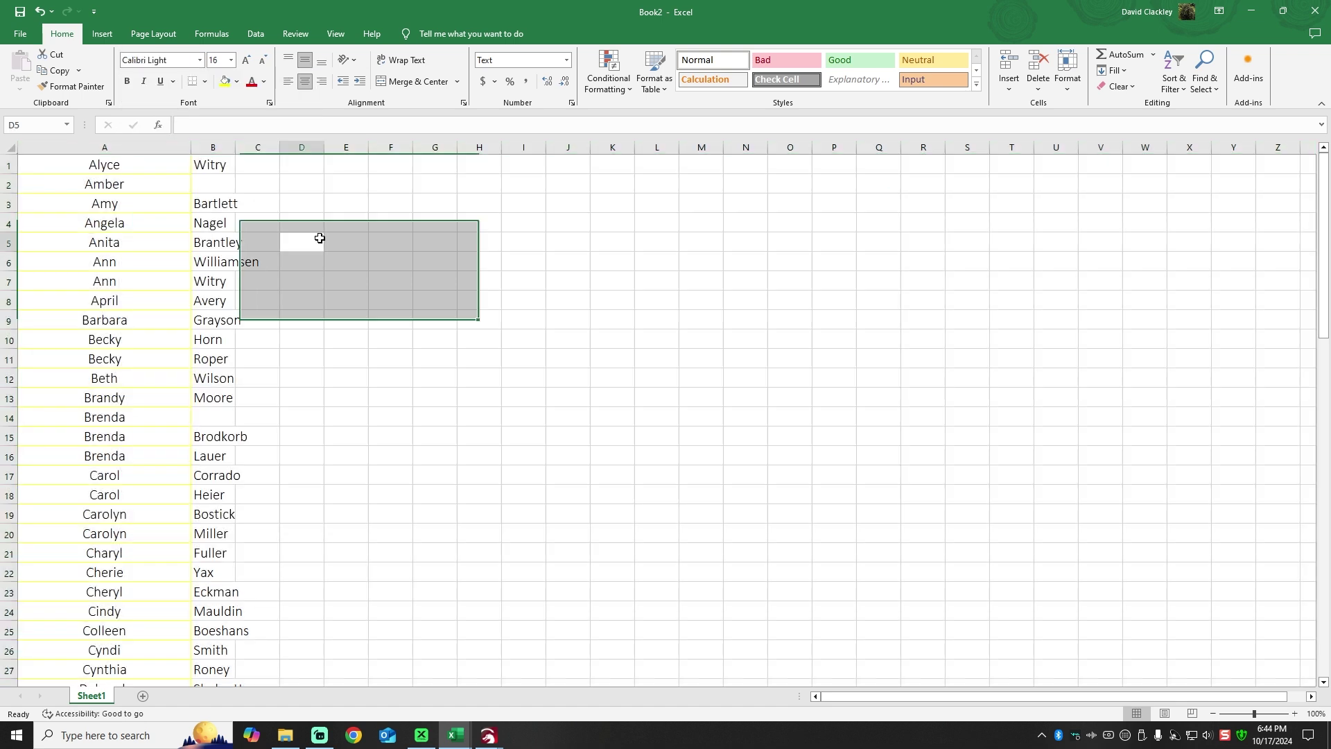
{"action": "left_click", "coordinate": [452, 328]}
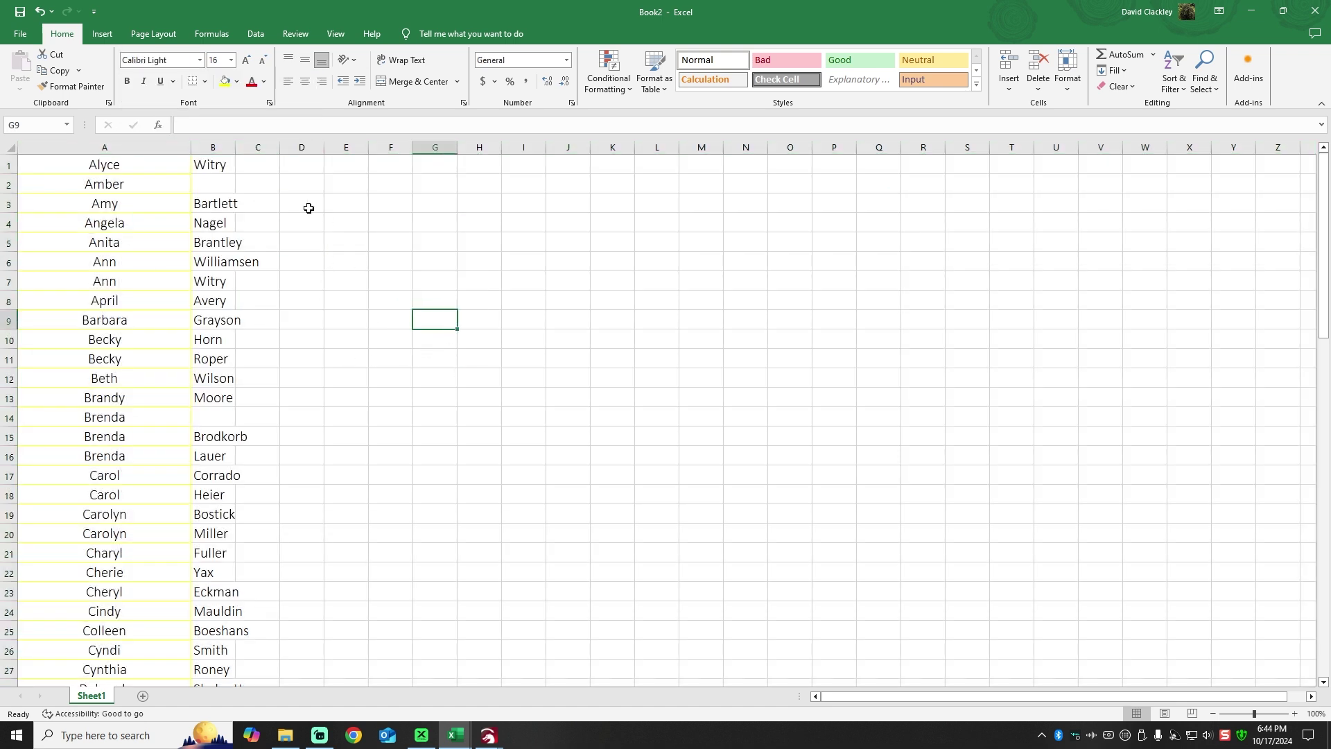
{"action": "left_click_drag", "start_coordinate": [235, 147], "coordinate": [369, 173]}
{"action": "scroll", "coordinate": [205, 462], "scroll_direction": "down", "scroll_amount": 16}
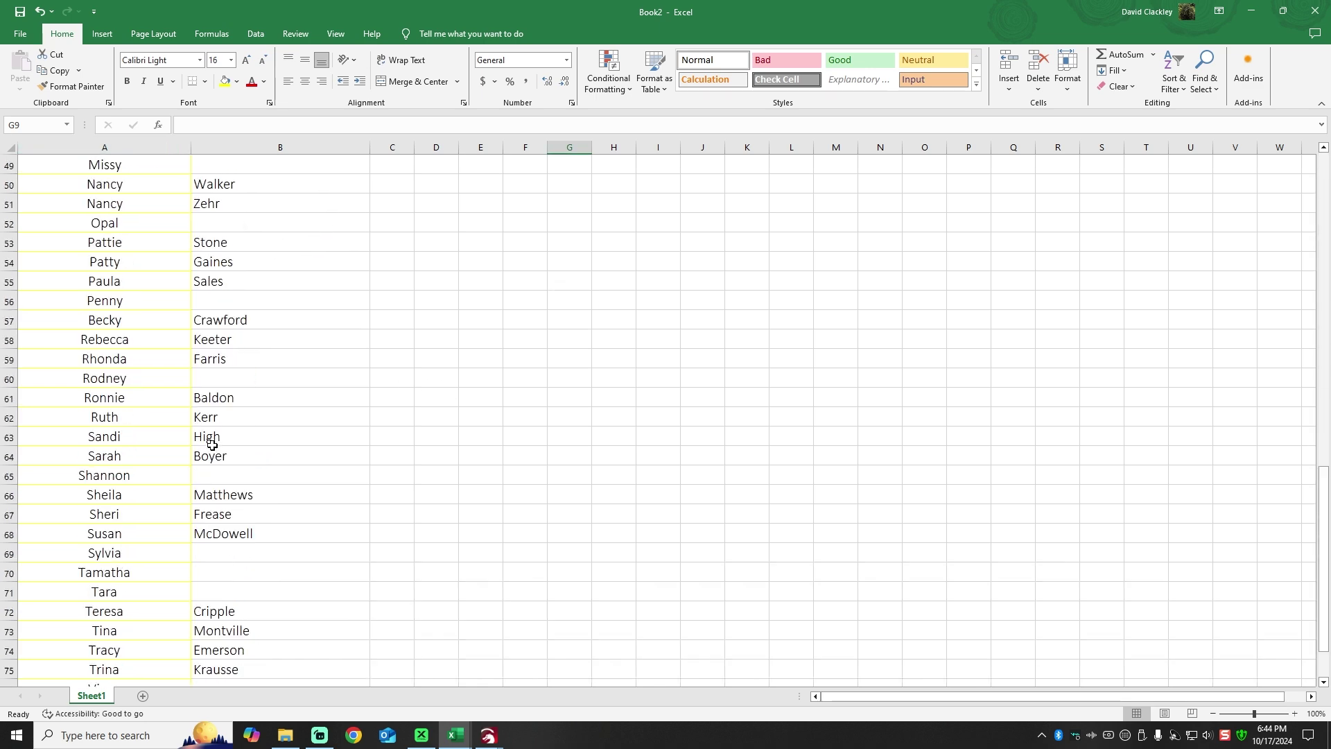
{"action": "scroll", "coordinate": [208, 447], "scroll_direction": "up", "scroll_amount": 15}
{"action": "scroll", "coordinate": [212, 446], "scroll_direction": "up", "scroll_amount": 1}
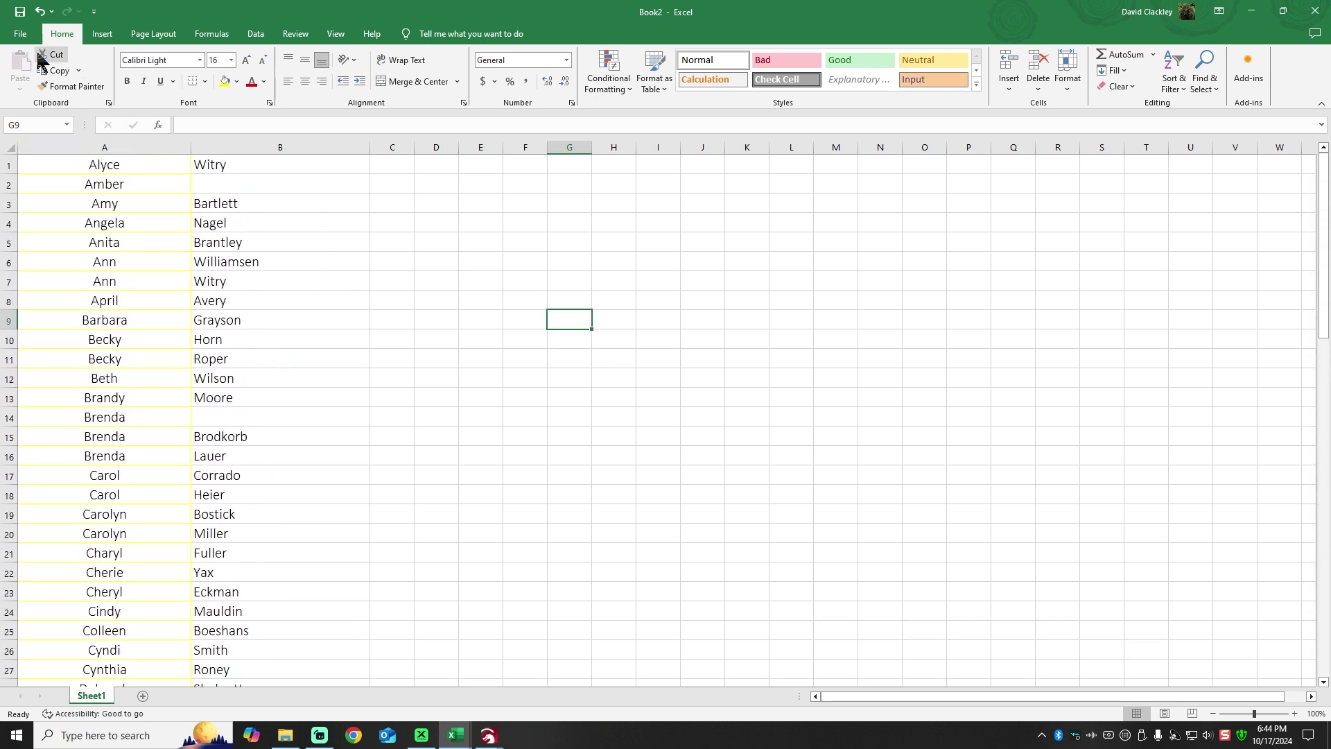
- Start Save As and browse to Z:\LASER FILES\Customer images\MayMay\October 2024
{"action": "left_click", "coordinate": [21, 33]}
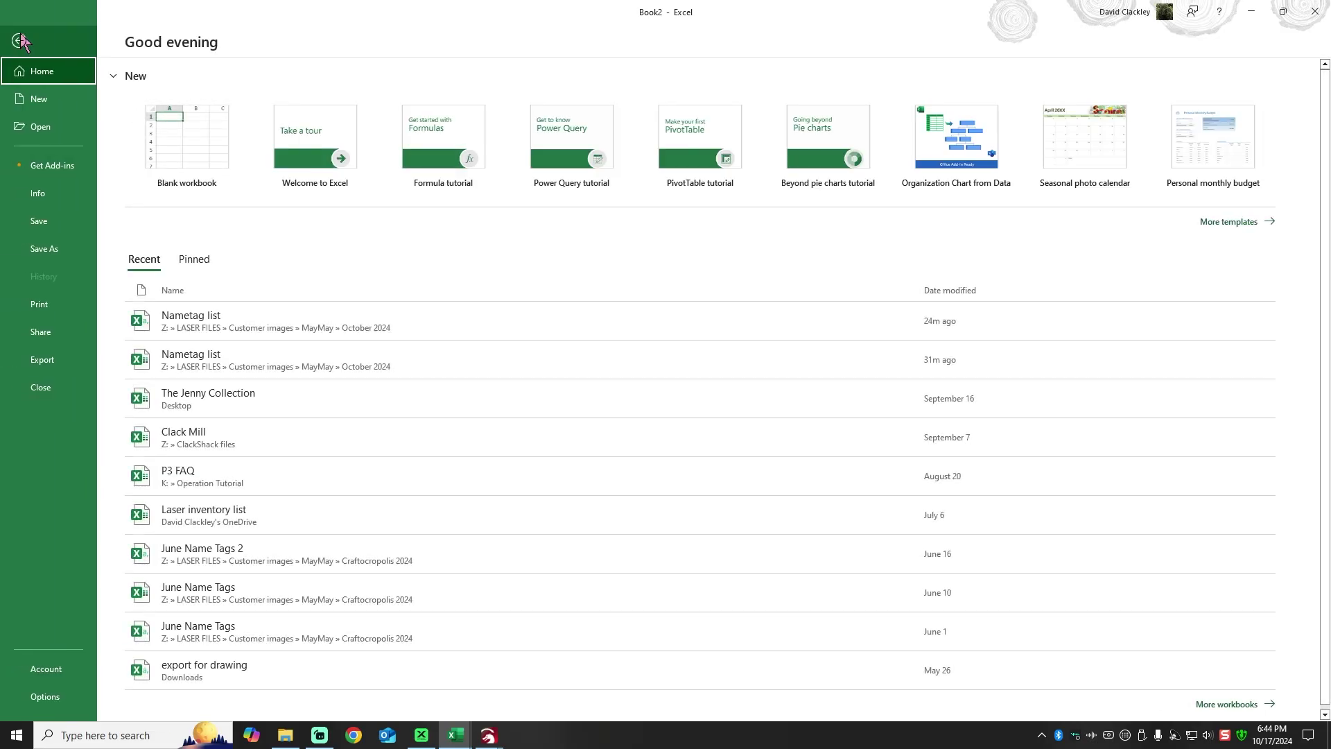
{"action": "left_click", "coordinate": [41, 251]}
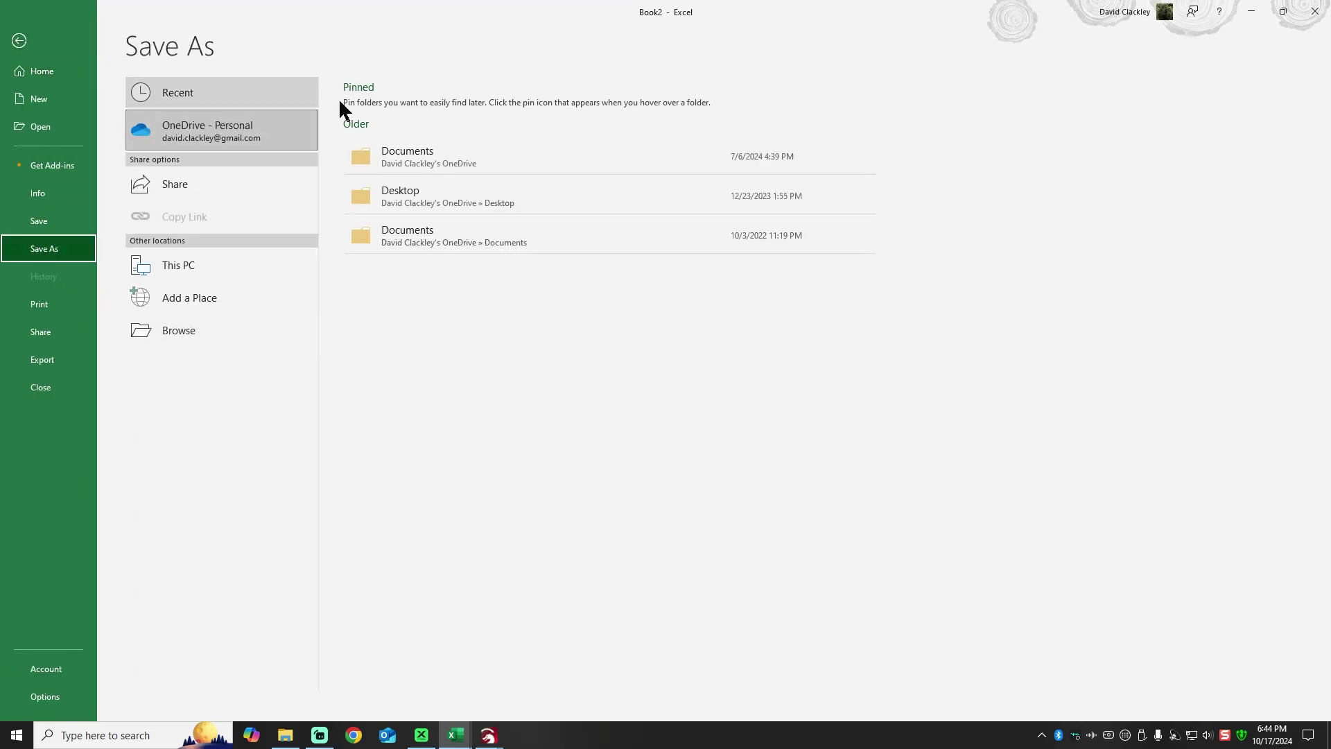
{"action": "left_click", "coordinate": [184, 331]}
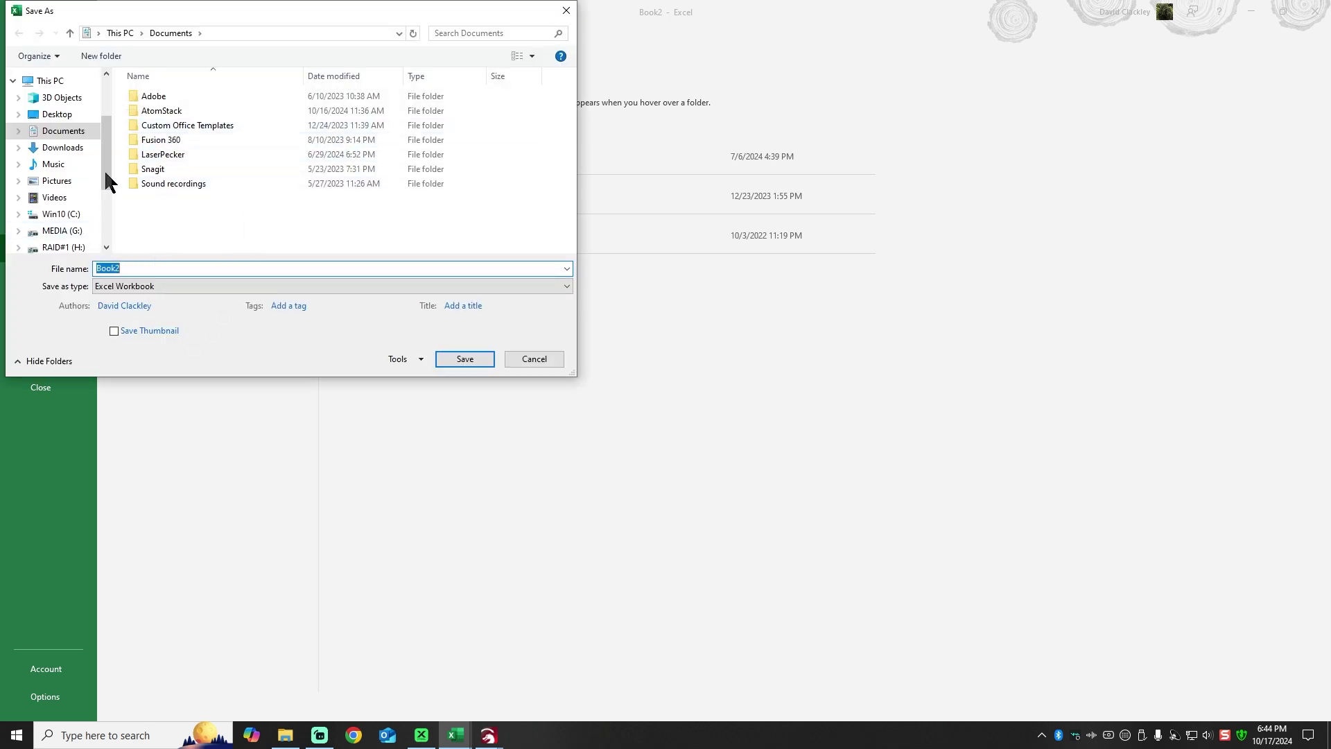
{"action": "left_click_drag", "start_coordinate": [104, 161], "coordinate": [105, 211]}
{"action": "left_click", "coordinate": [79, 179]}
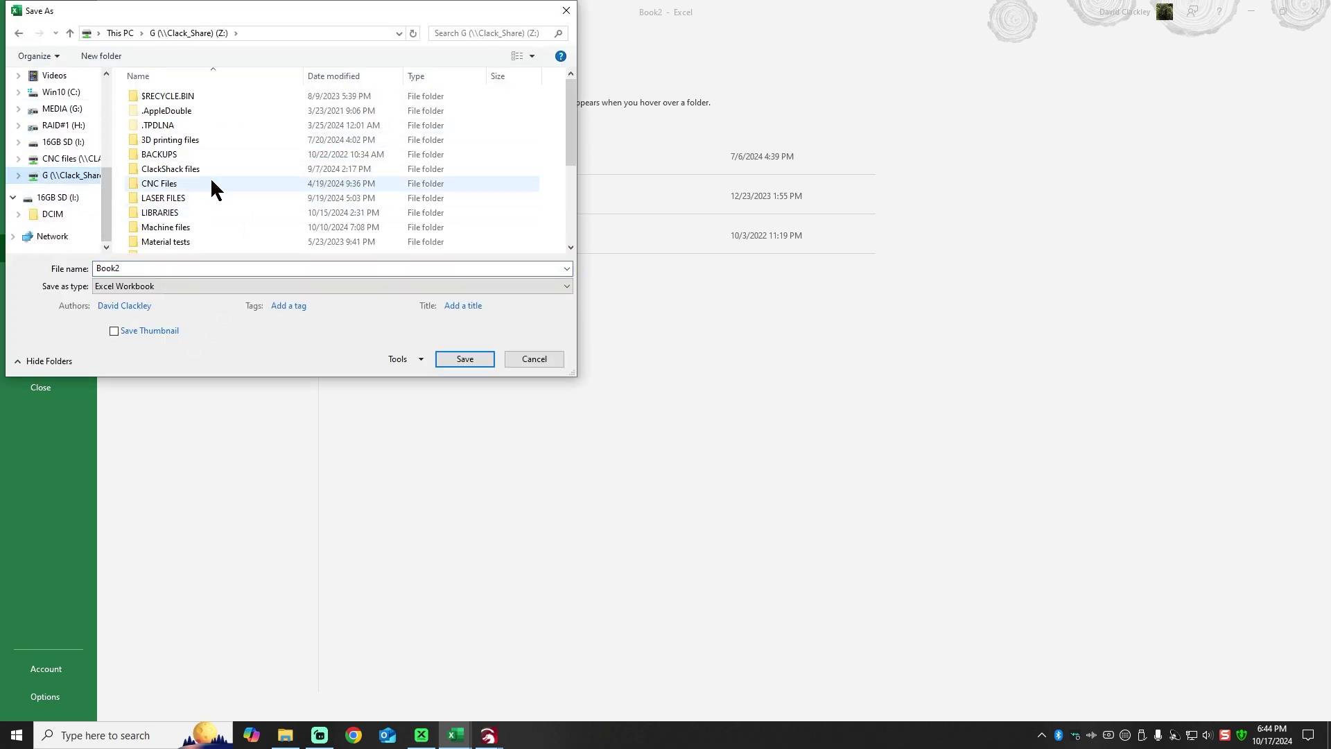
{"action": "left_click", "coordinate": [179, 198]}
{"action": "double_click", "coordinate": [179, 198]}
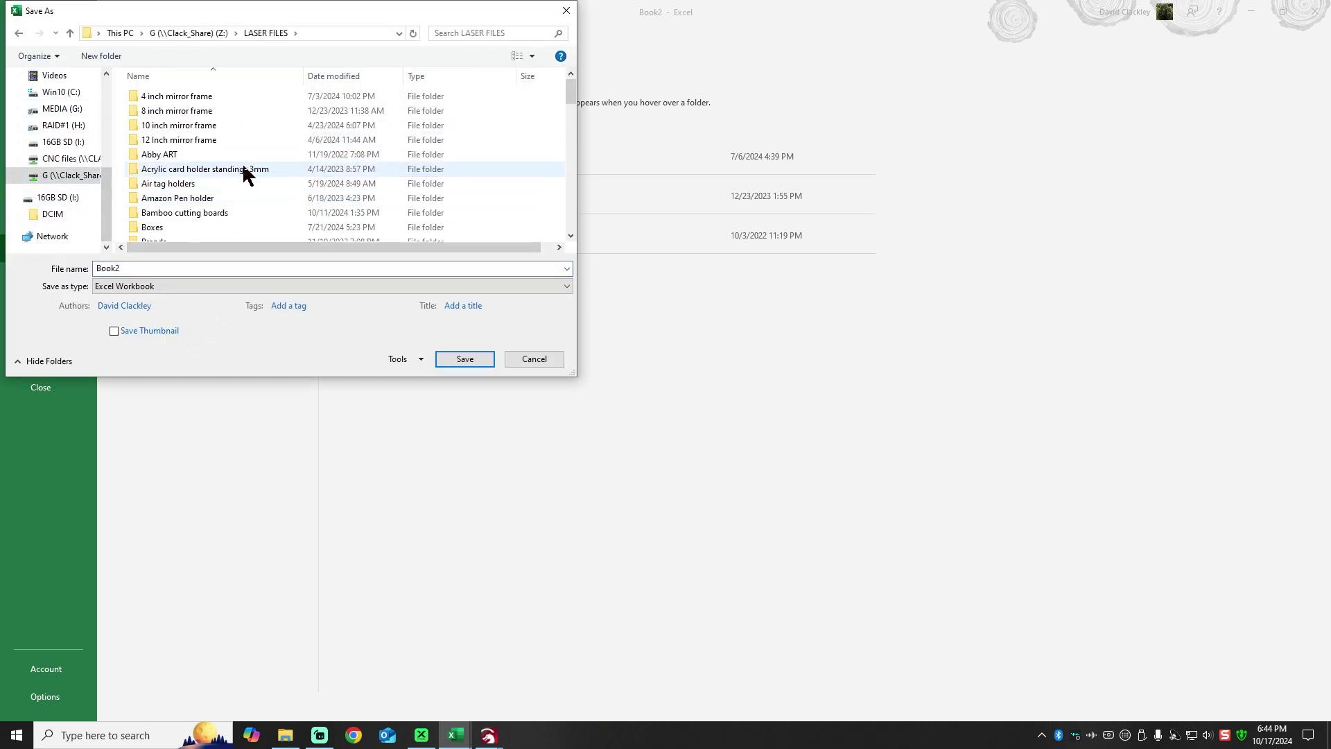
{"action": "scroll", "coordinate": [239, 170], "scroll_direction": "down", "scroll_amount": 8}
{"action": "scroll", "coordinate": [243, 162], "scroll_direction": "up", "scroll_amount": 2}
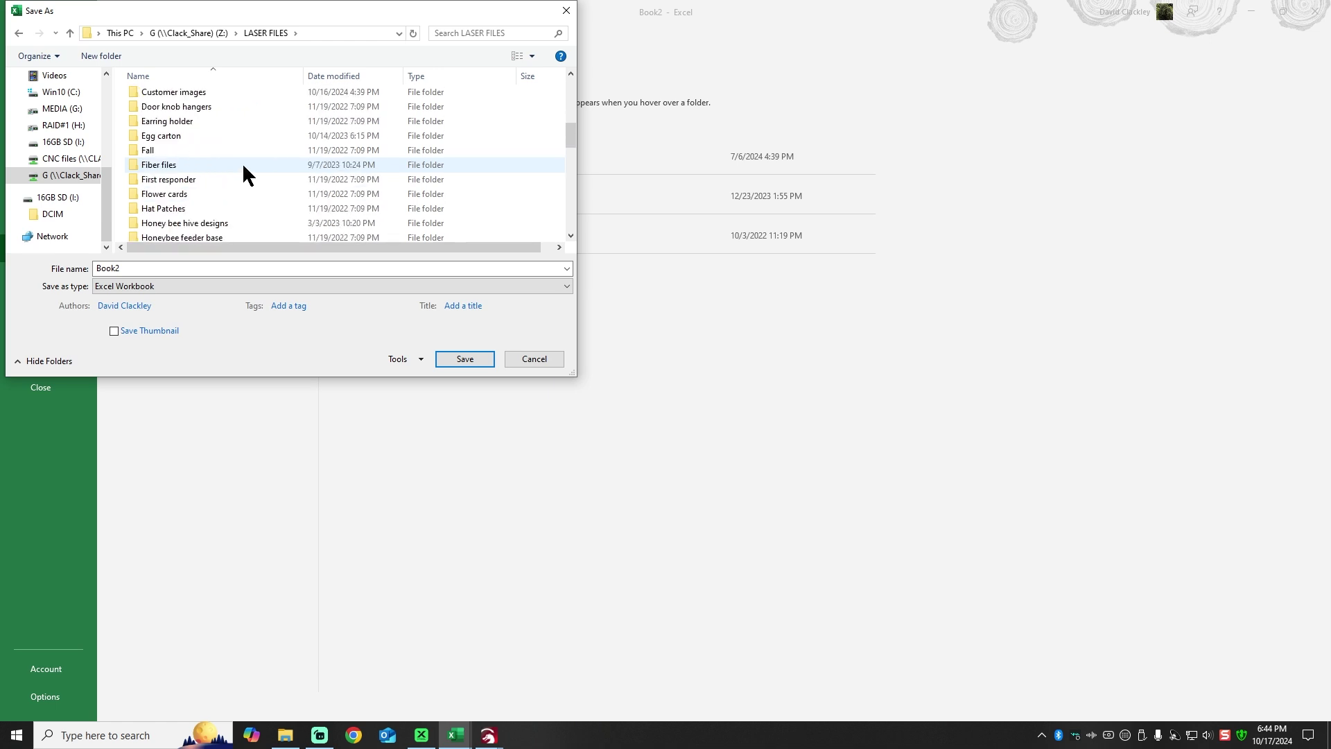
{"action": "left_click", "coordinate": [197, 93]}
{"action": "double_click", "coordinate": [196, 95]}
{"action": "scroll", "coordinate": [225, 183], "scroll_direction": "down", "scroll_amount": 12}
{"action": "scroll", "coordinate": [185, 188], "scroll_direction": "down", "scroll_amount": 2}
{"action": "left_click", "coordinate": [169, 214]}
{"action": "double_click", "coordinate": [169, 213]}
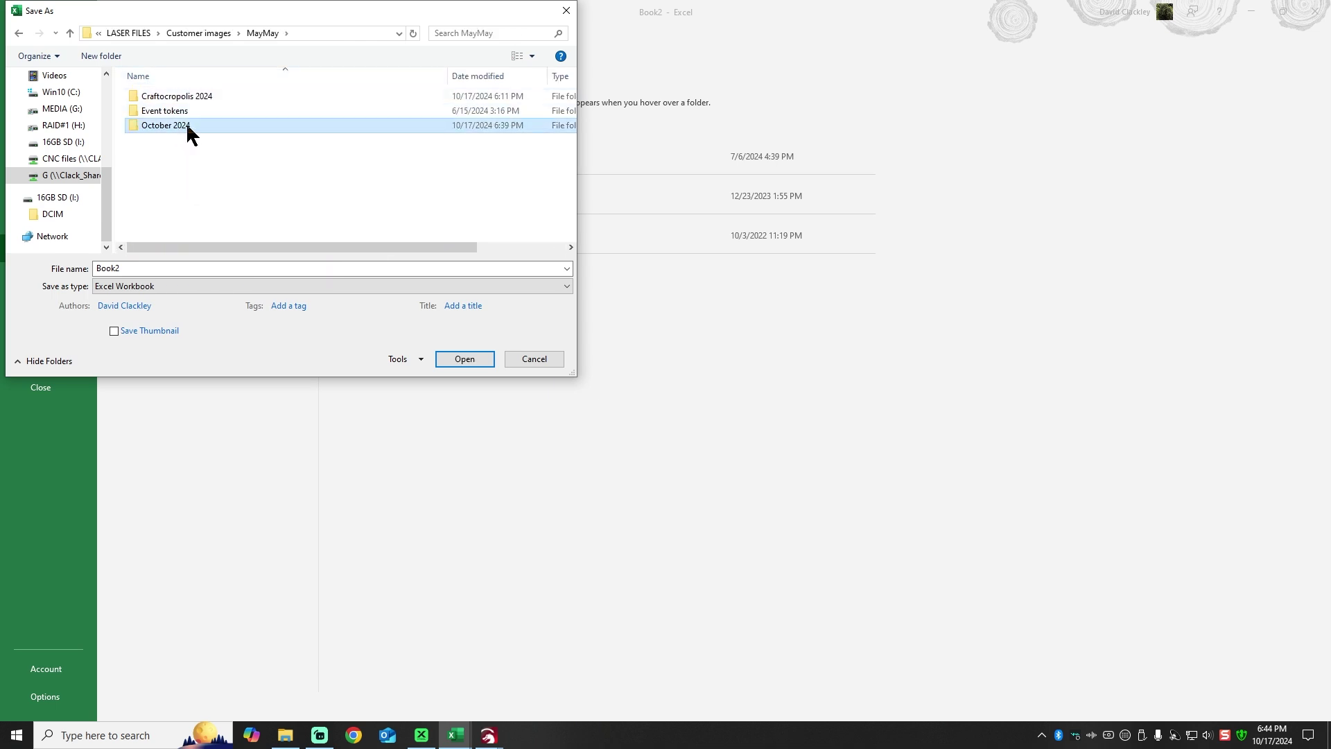
{"action": "double_click", "coordinate": [184, 126]}
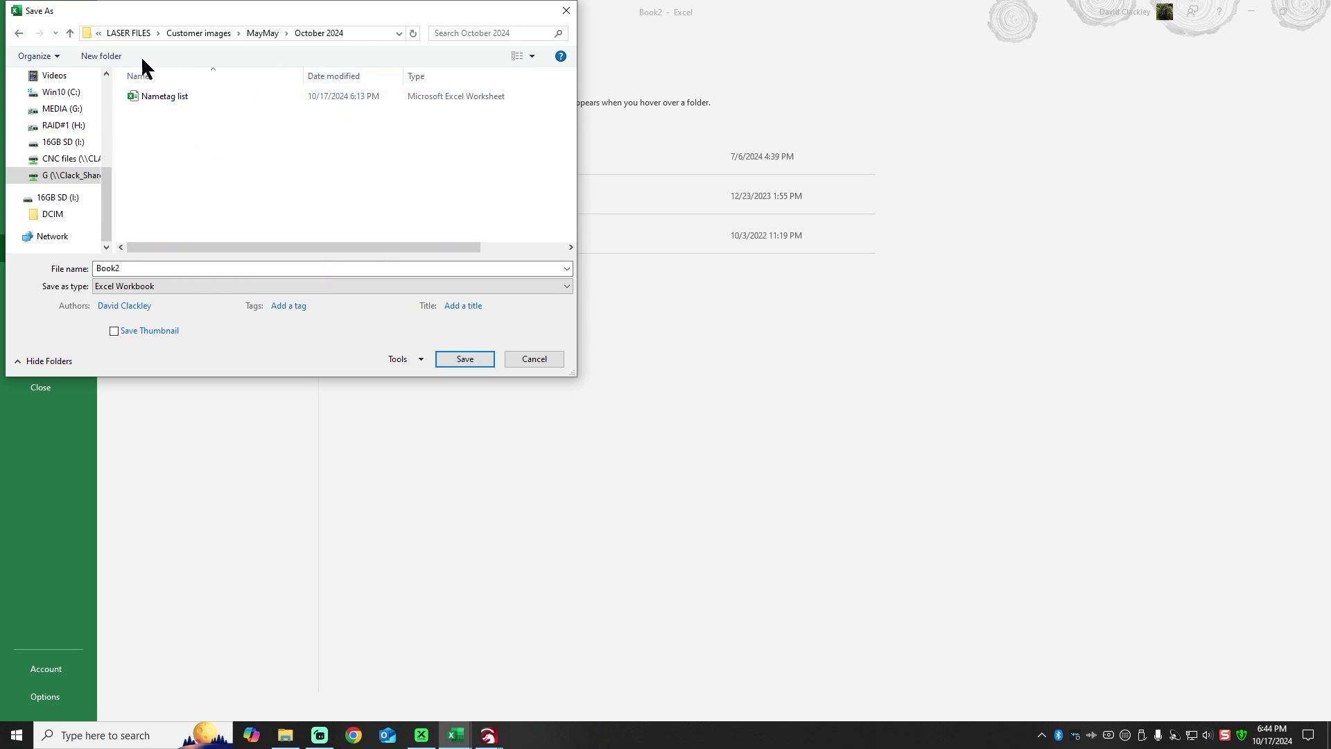
- Replace the existing Nametag list file, then close both Nametag list windows without saving
{"action": "left_click", "coordinate": [169, 96]}
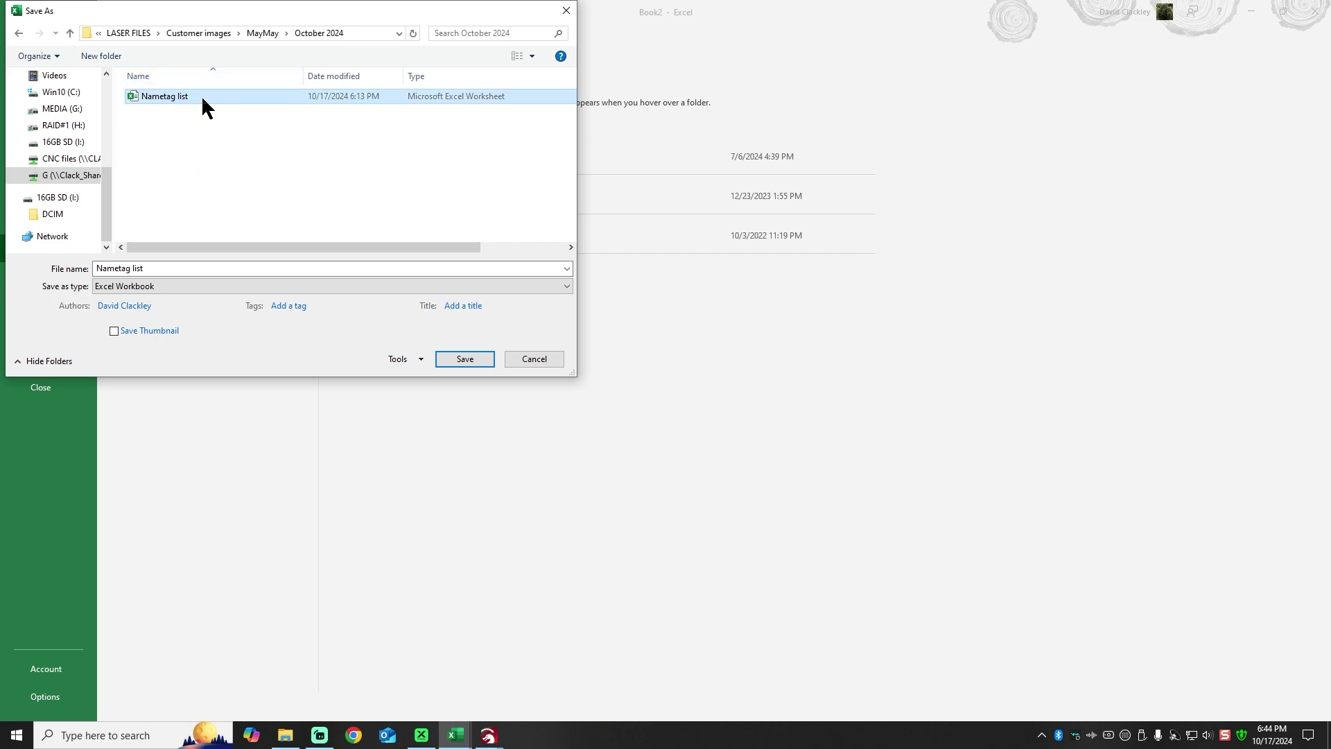
{"action": "left_click", "coordinate": [454, 355]}
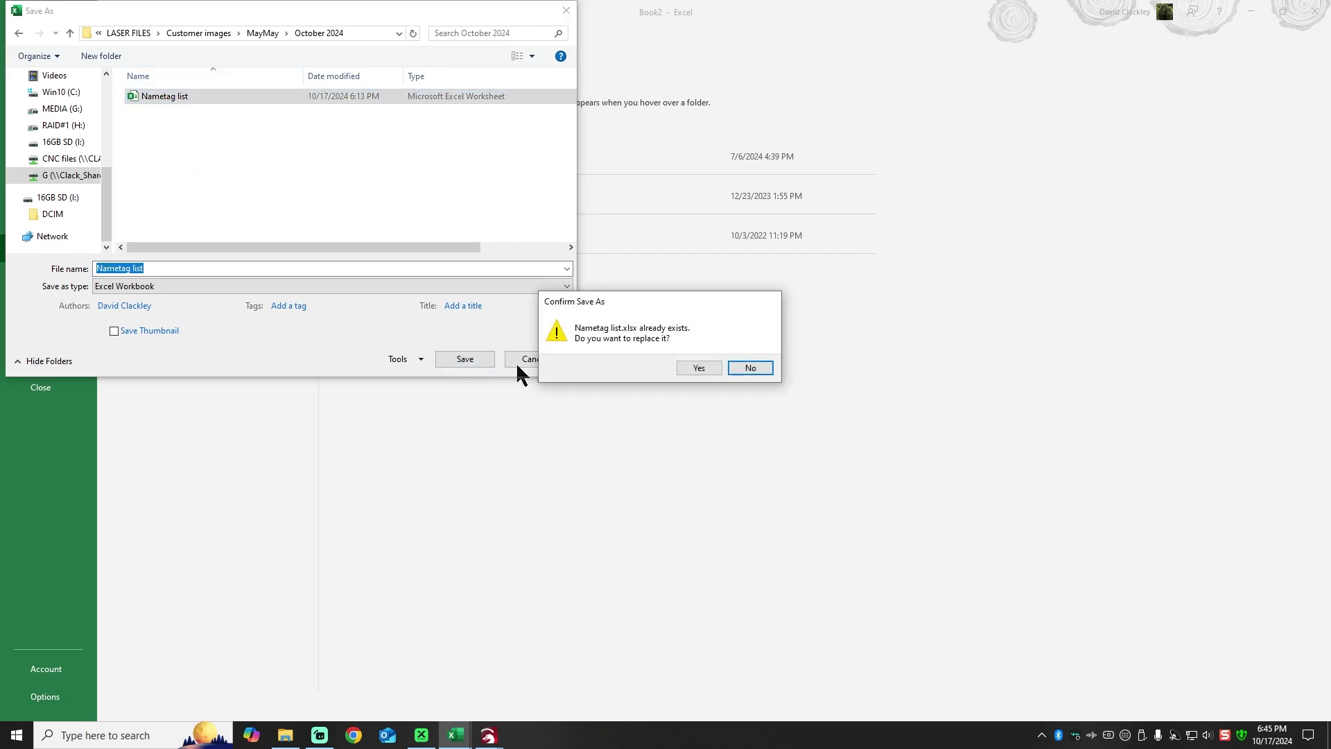
{"action": "left_click", "coordinate": [697, 367]}
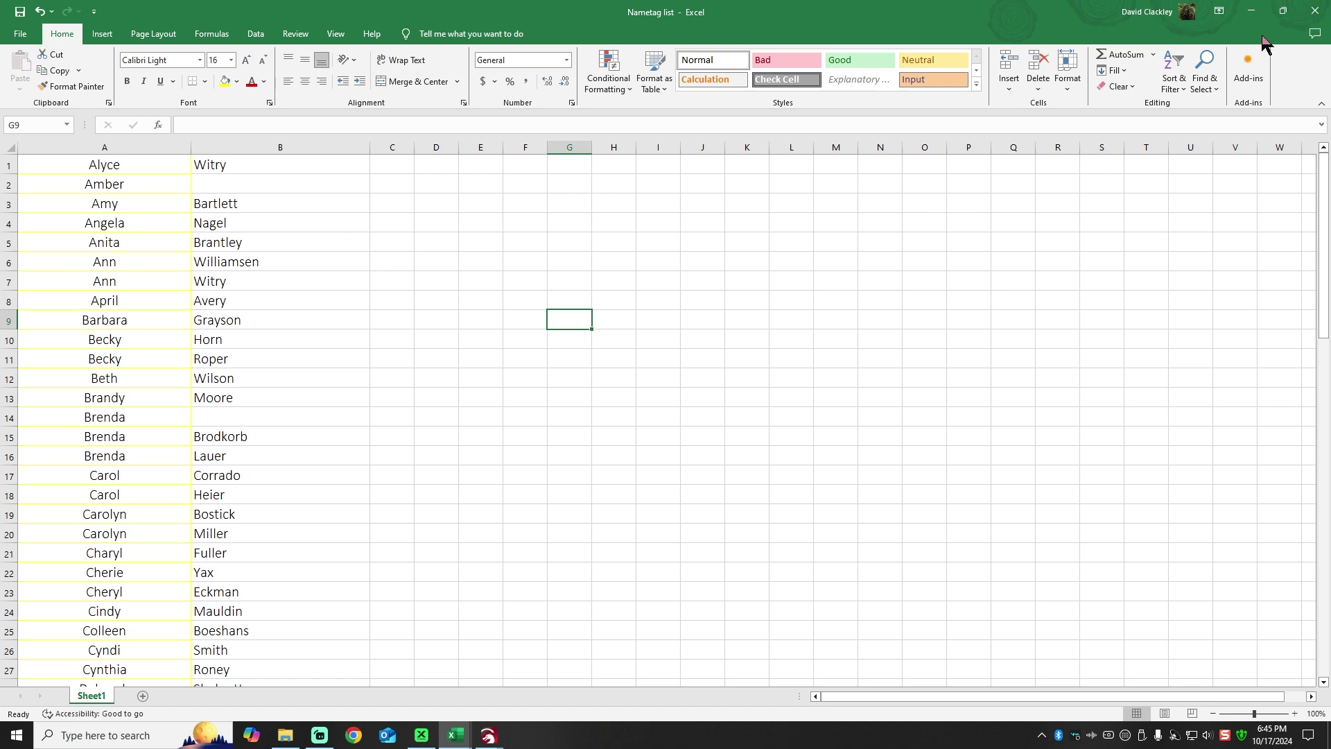
{"action": "left_click", "coordinate": [1314, 13]}
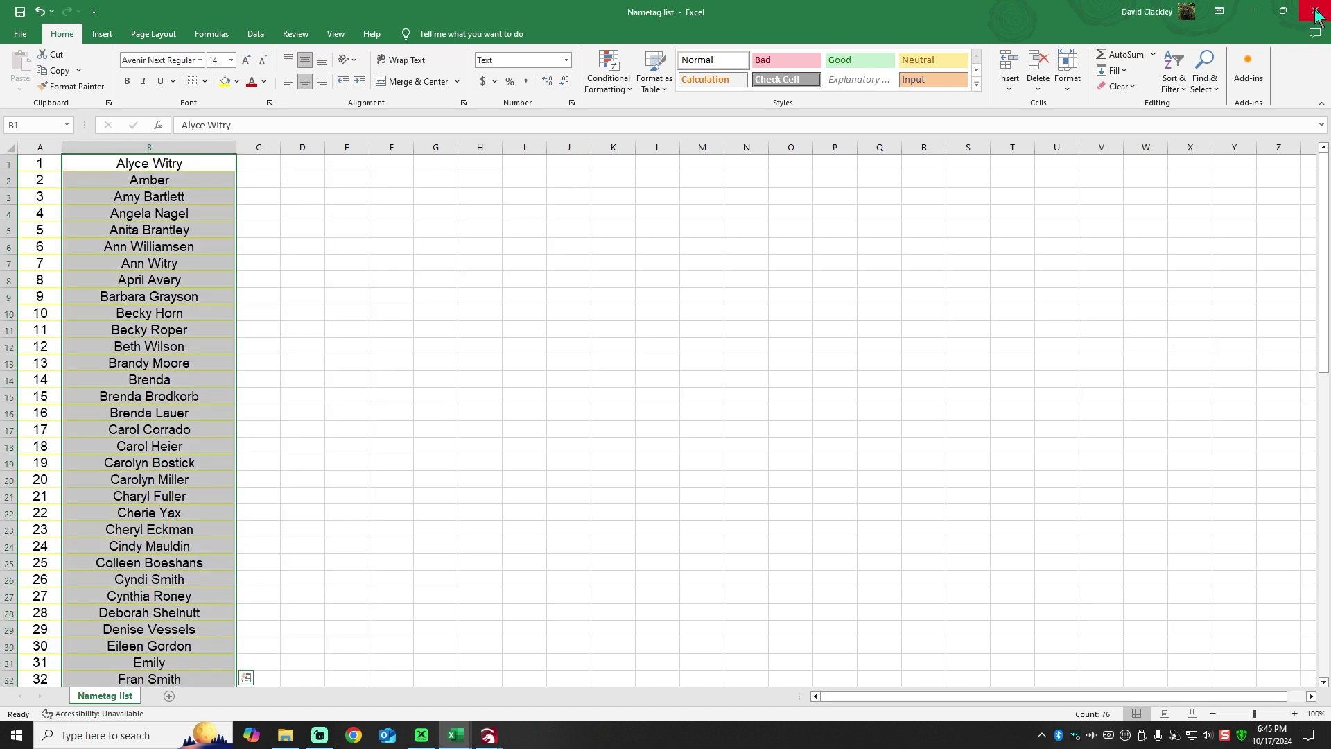
{"action": "left_click", "coordinate": [1314, 12]}
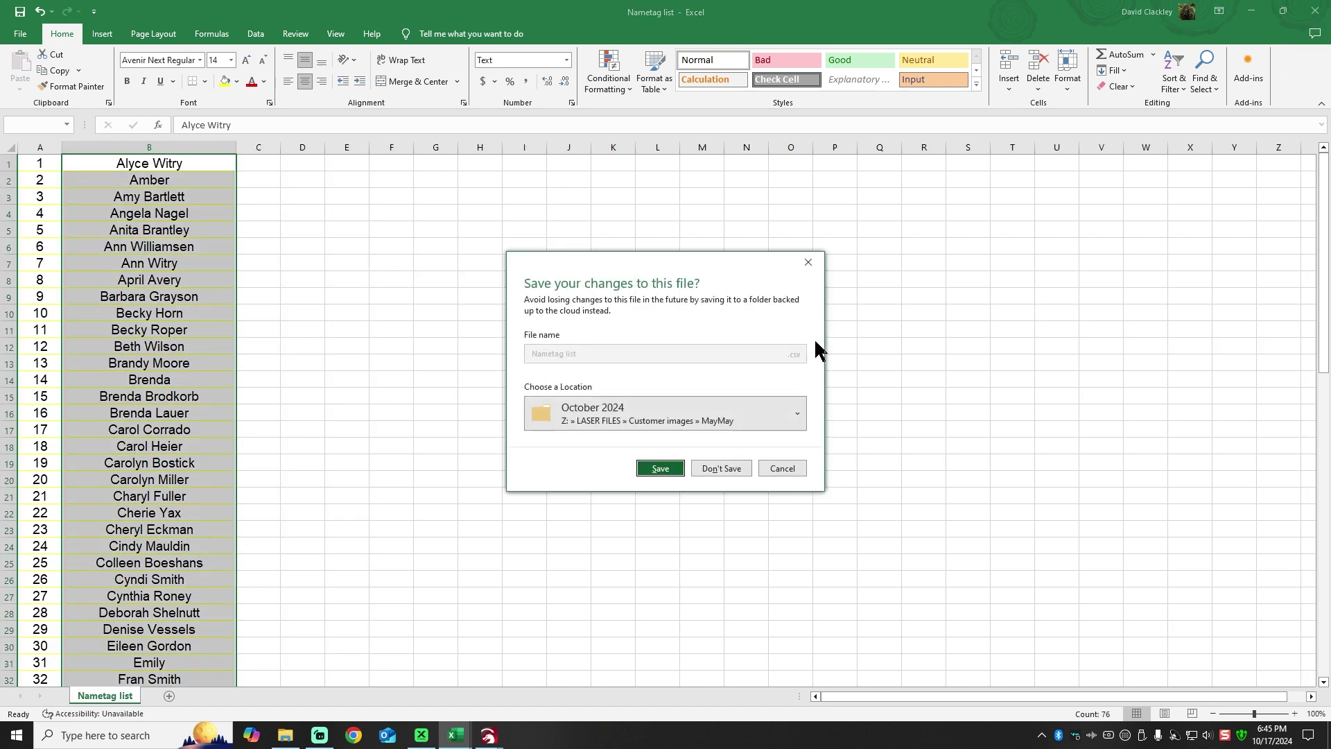
{"action": "left_click", "coordinate": [707, 470]}
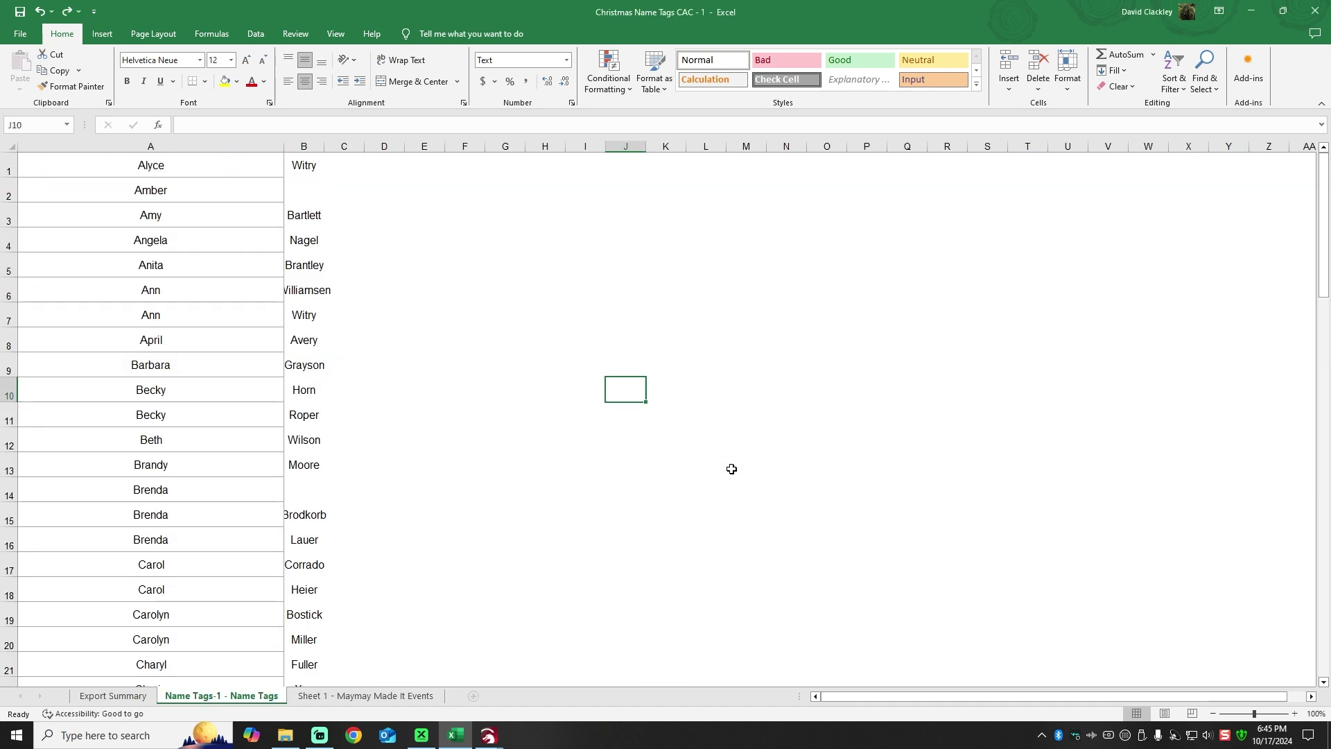
- Draw an ellipse on red layer 02, set its height to 61 mm, and move it right of the apple tag
{"action": "key", "text": "alt+Tab"}
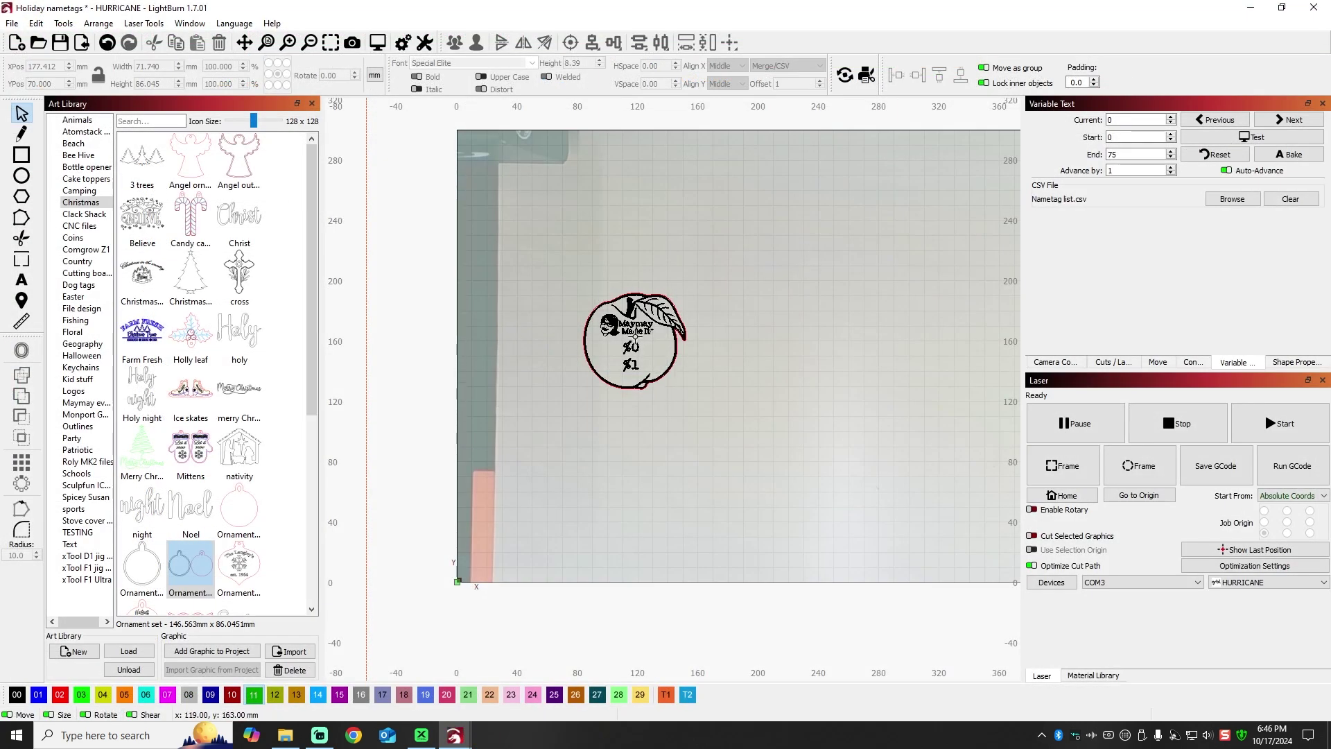
{"action": "scroll", "coordinate": [680, 338], "scroll_direction": "up", "scroll_amount": 3}
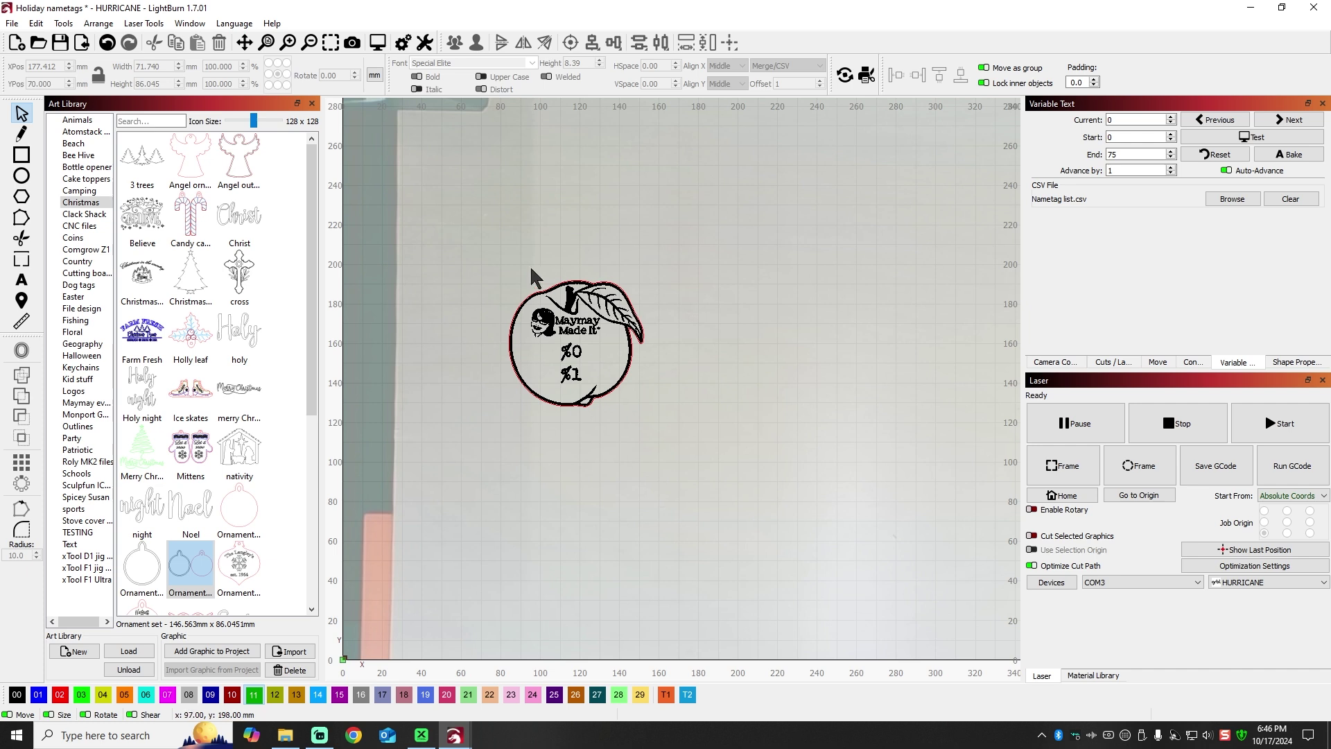
{"action": "left_click", "coordinate": [21, 176]}
{"action": "left_click_drag", "start_coordinate": [495, 275], "coordinate": [619, 414]}
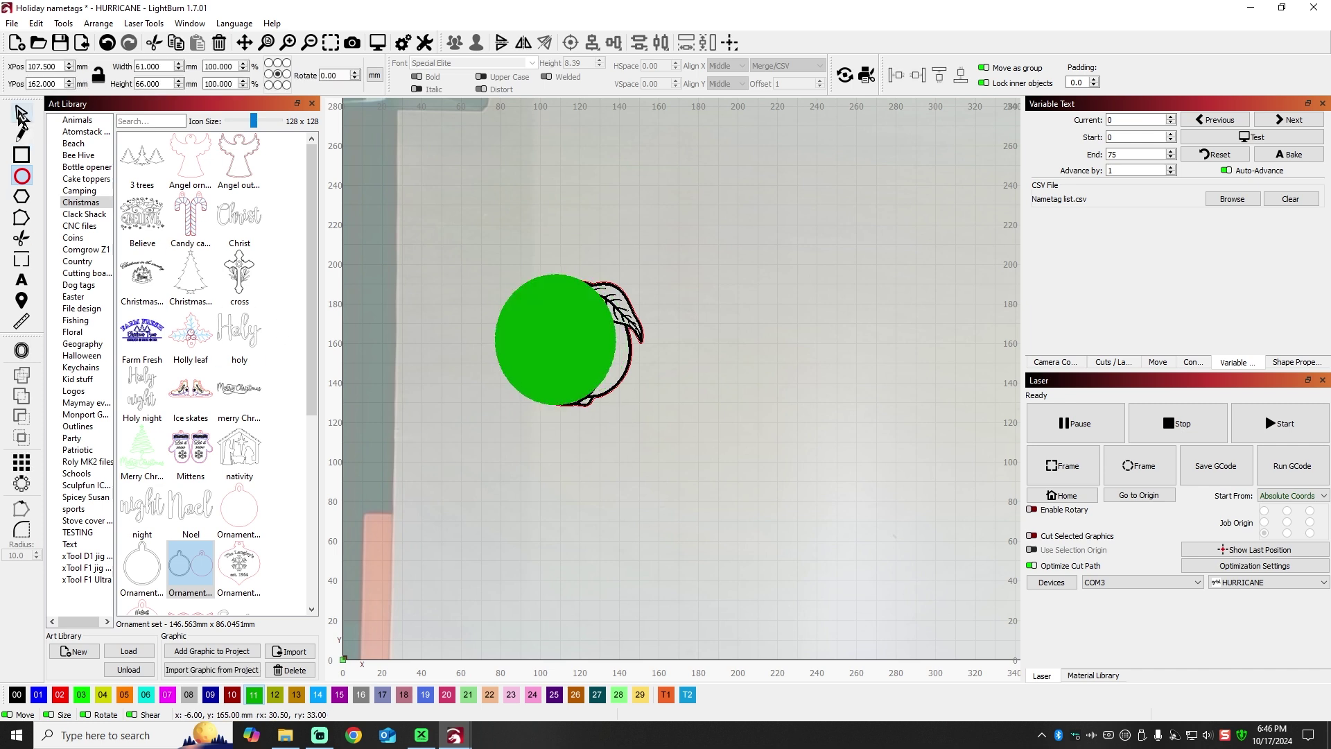
{"action": "left_click", "coordinate": [21, 113]}
{"action": "left_click", "coordinate": [60, 694]}
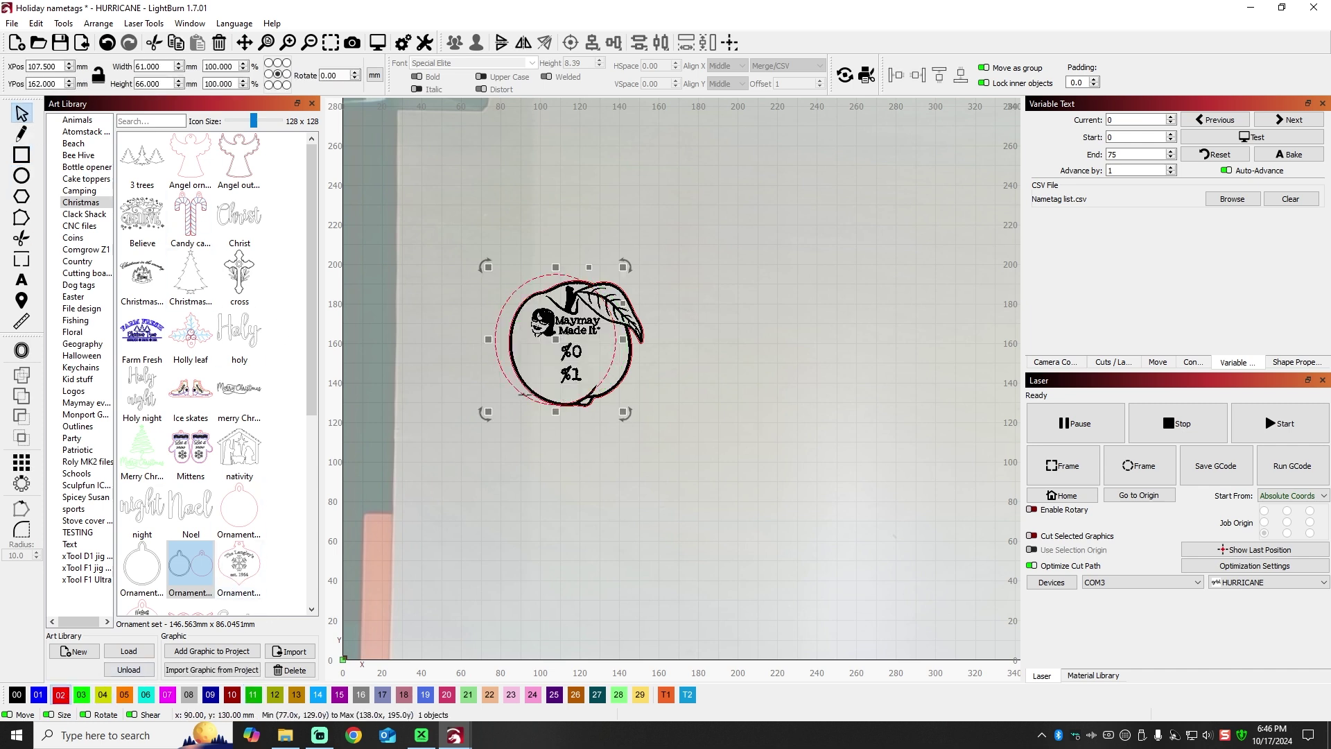
{"action": "left_click_drag", "start_coordinate": [560, 350], "coordinate": [571, 342]}
{"action": "left_click_drag", "start_coordinate": [167, 84], "coordinate": [120, 83]}
{"action": "type", "text": "61"}
{"action": "key", "text": "Return"}
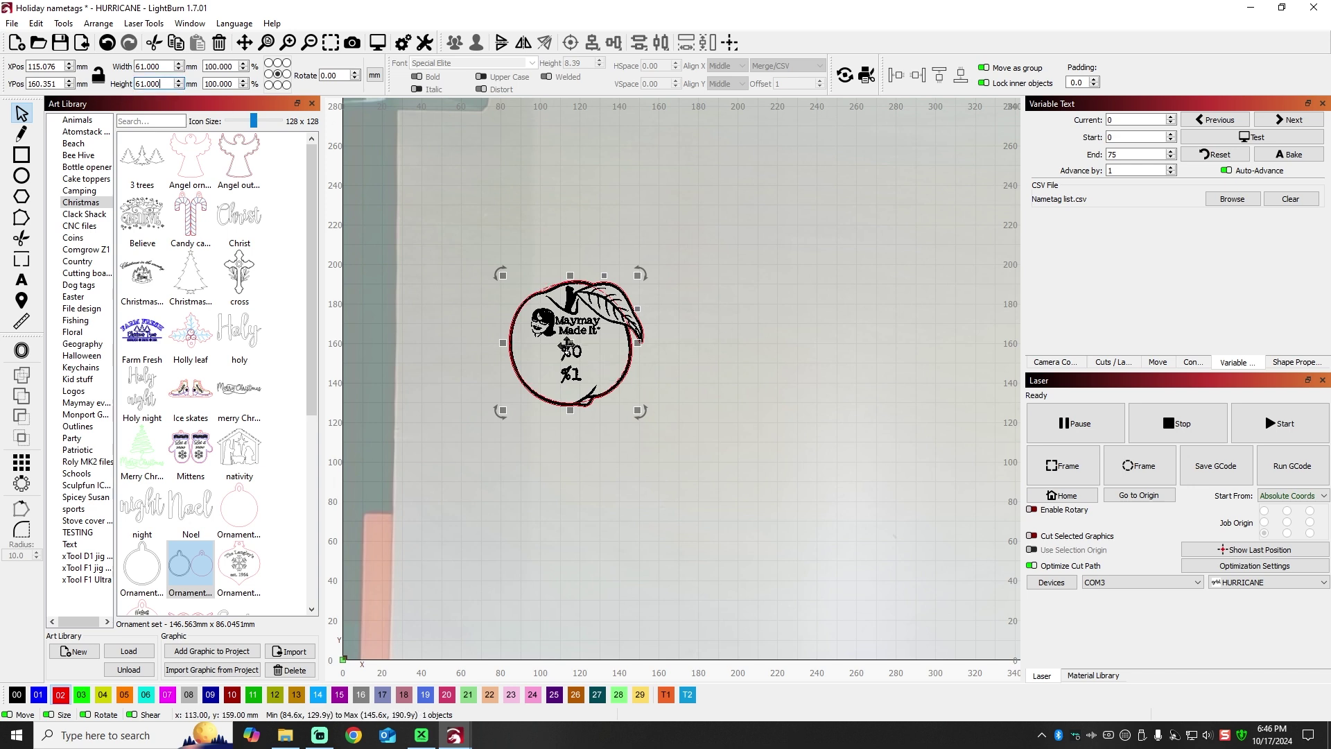
{"action": "left_click_drag", "start_coordinate": [568, 342], "coordinate": [750, 357]}
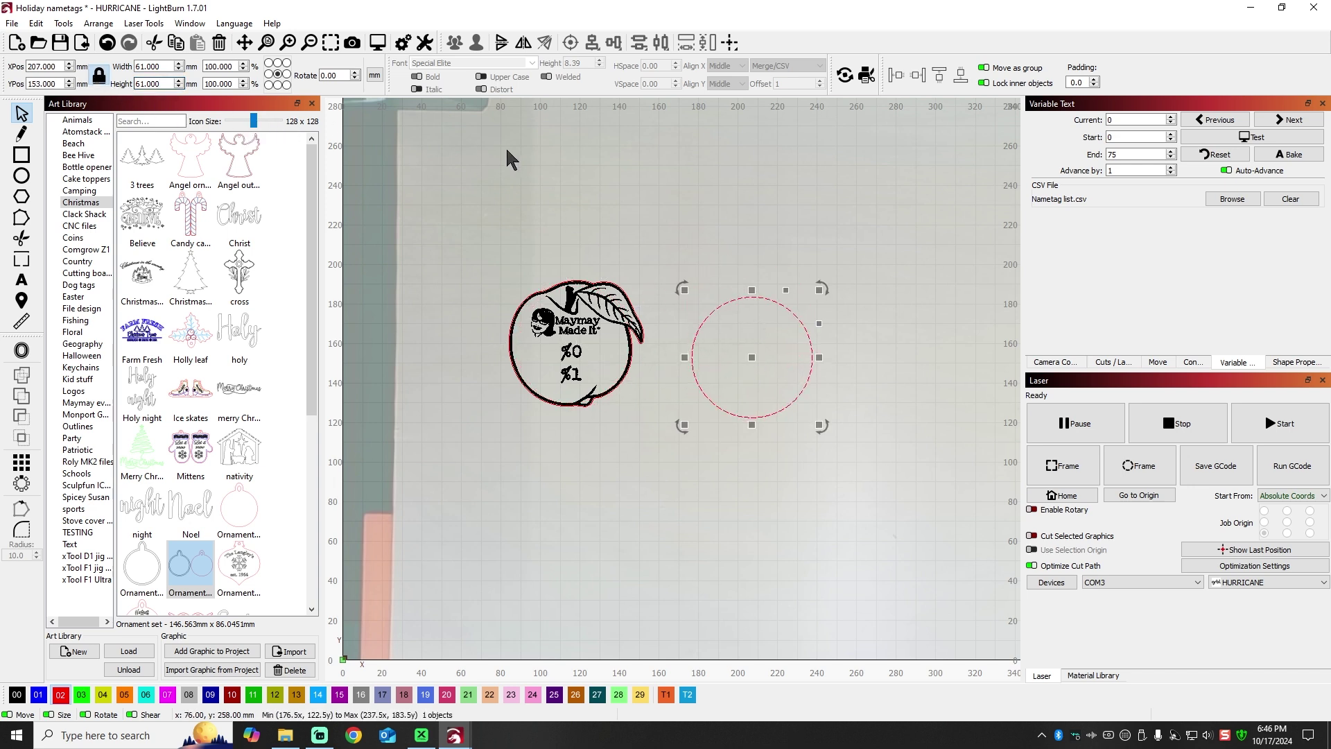
{"action": "left_click", "coordinate": [535, 164]}
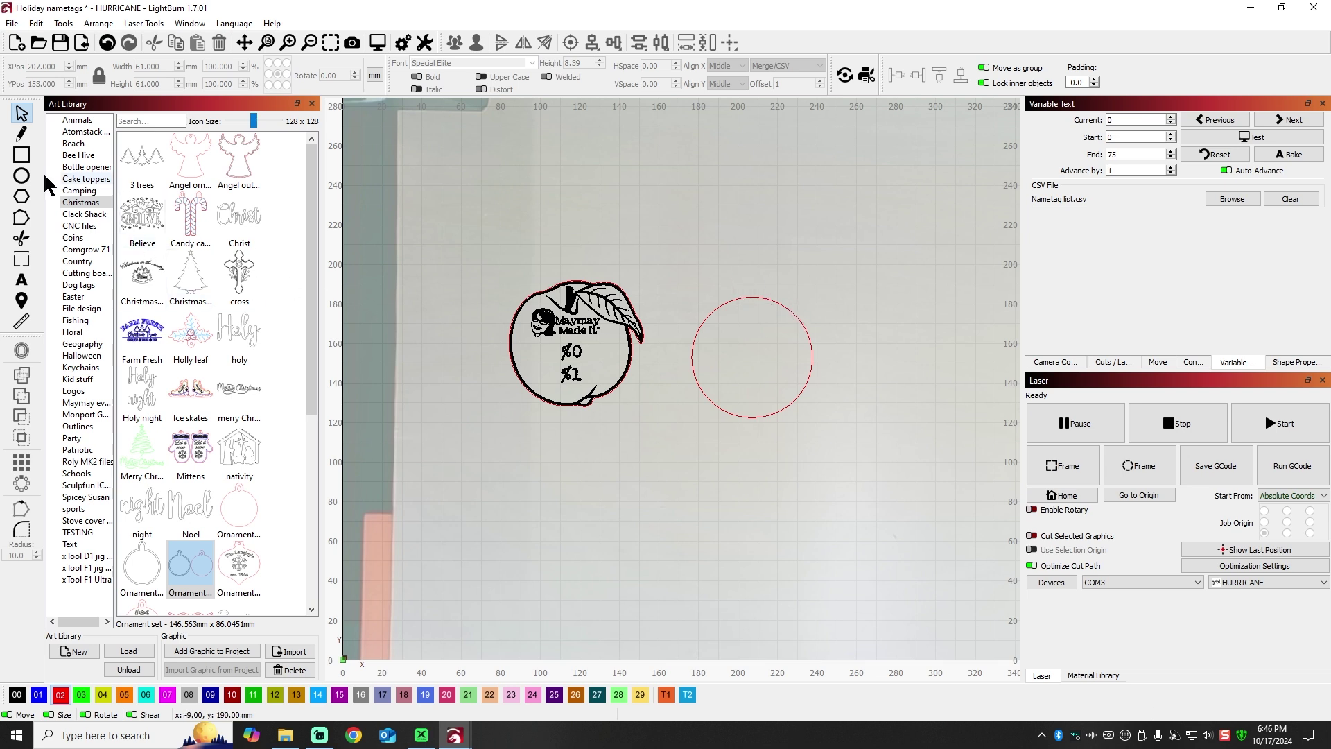
- Draw a small rectangle and centre it horizontally on top of the circle
{"action": "left_click", "coordinate": [27, 159]}
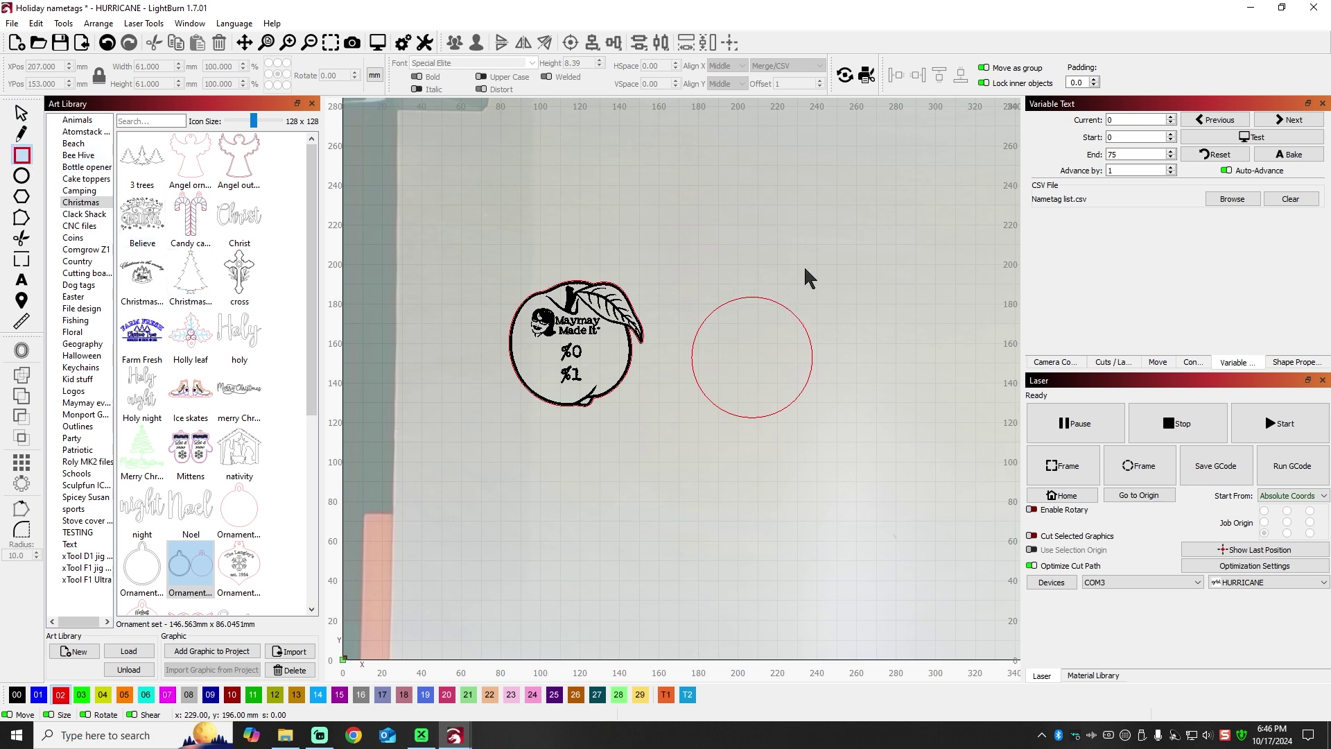
{"action": "left_click_drag", "start_coordinate": [767, 249], "coordinate": [800, 281]}
{"action": "left_click_drag", "start_coordinate": [801, 286], "coordinate": [801, 286]}
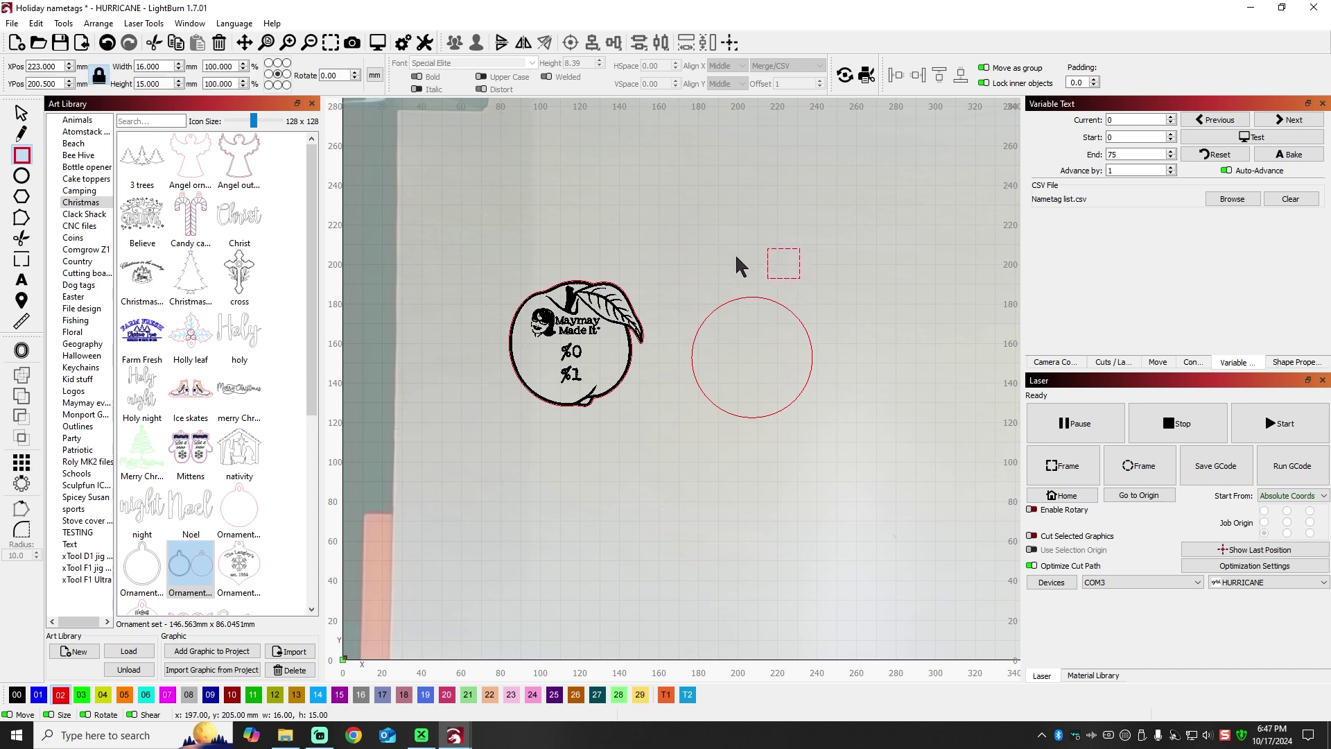
{"action": "left_click", "coordinate": [21, 113]}
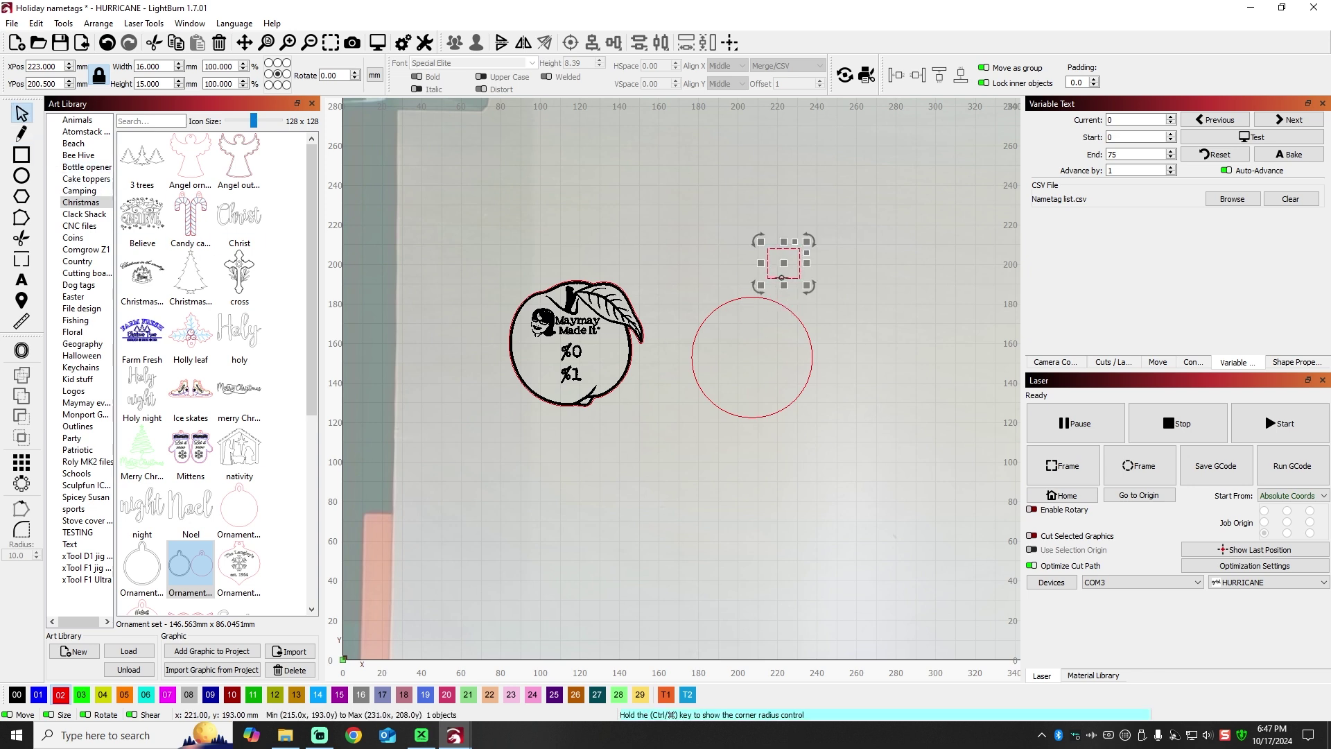
{"action": "left_click_drag", "start_coordinate": [782, 264], "coordinate": [753, 289]}
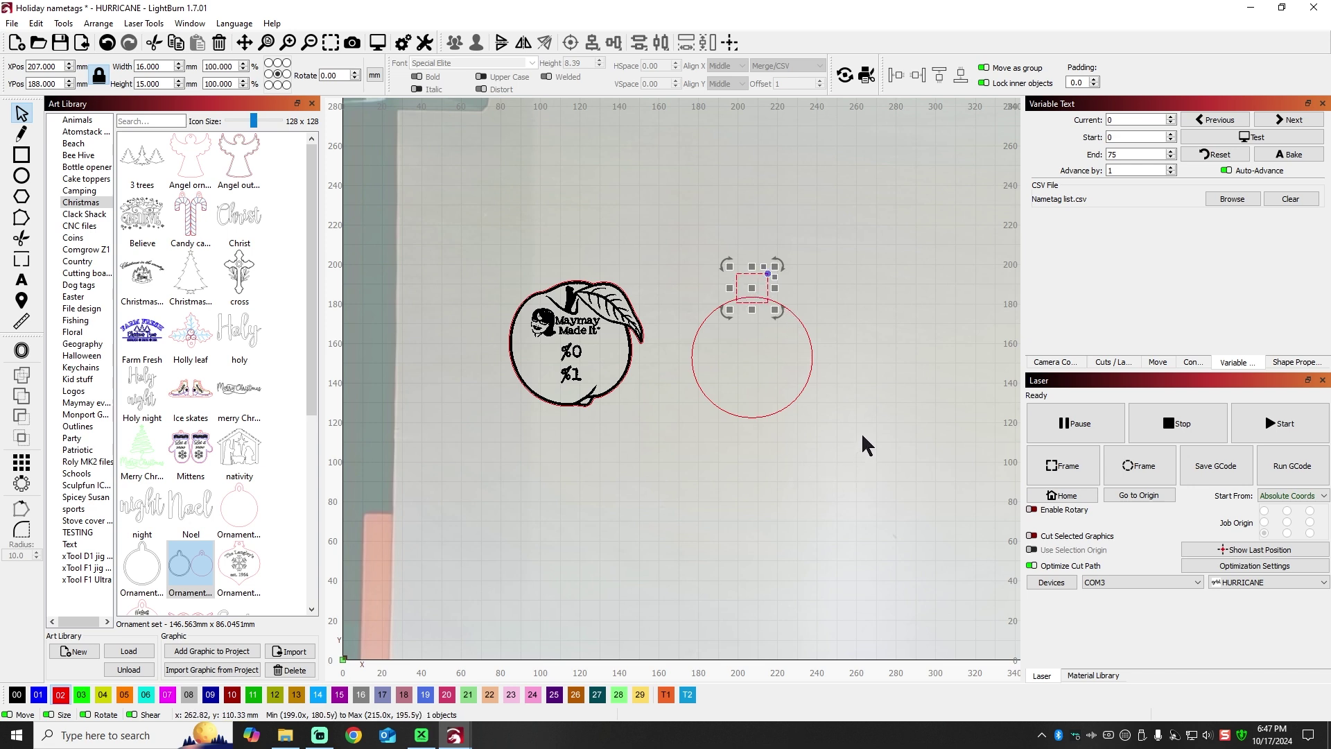
{"action": "left_click", "coordinate": [813, 359], "text": "shift"}
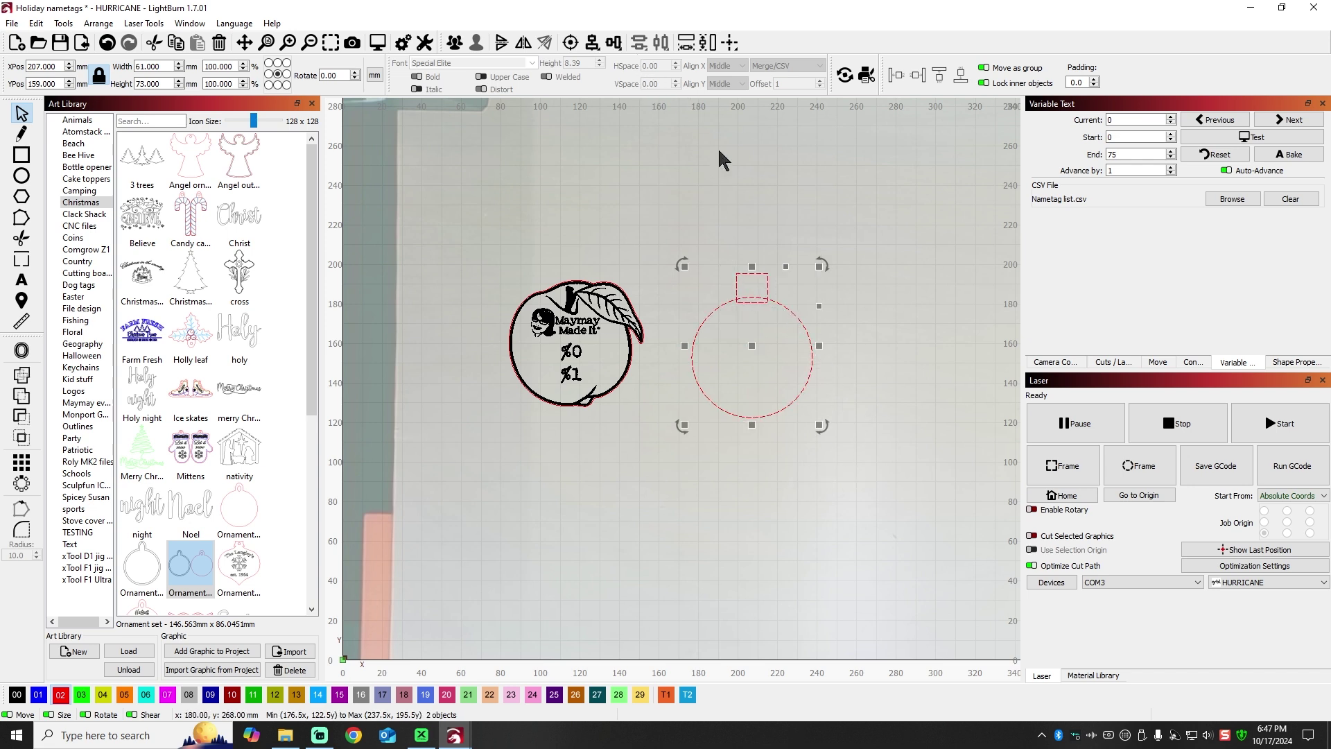
{"action": "left_click", "coordinate": [593, 43]}
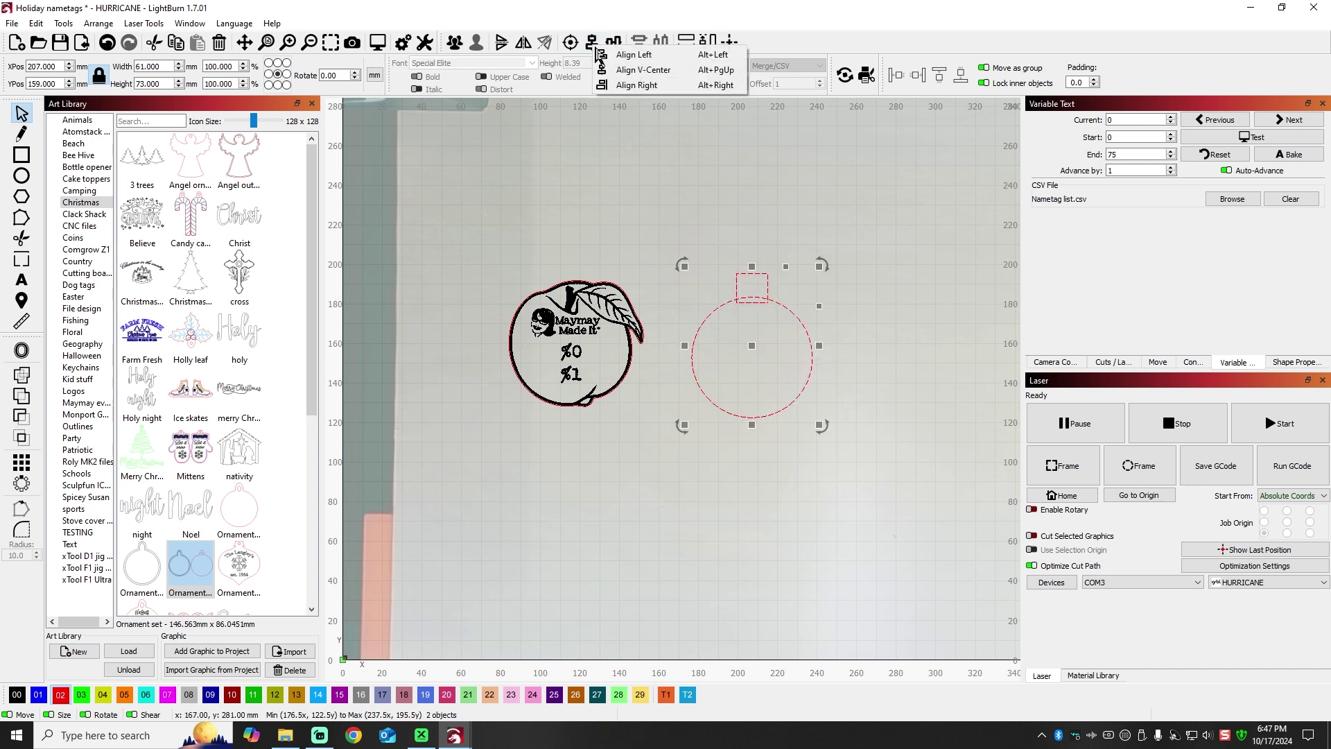
{"action": "left_click", "coordinate": [635, 70]}
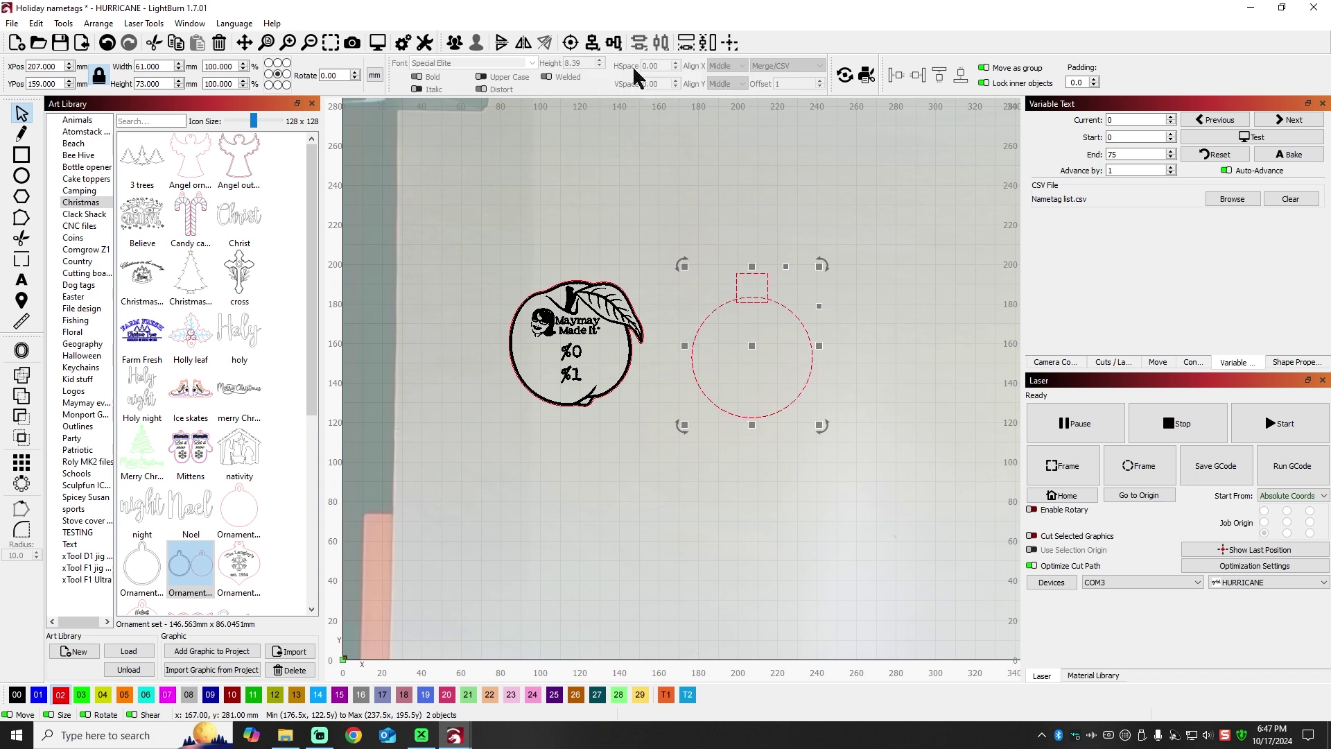
{"action": "left_click", "coordinate": [790, 175]}
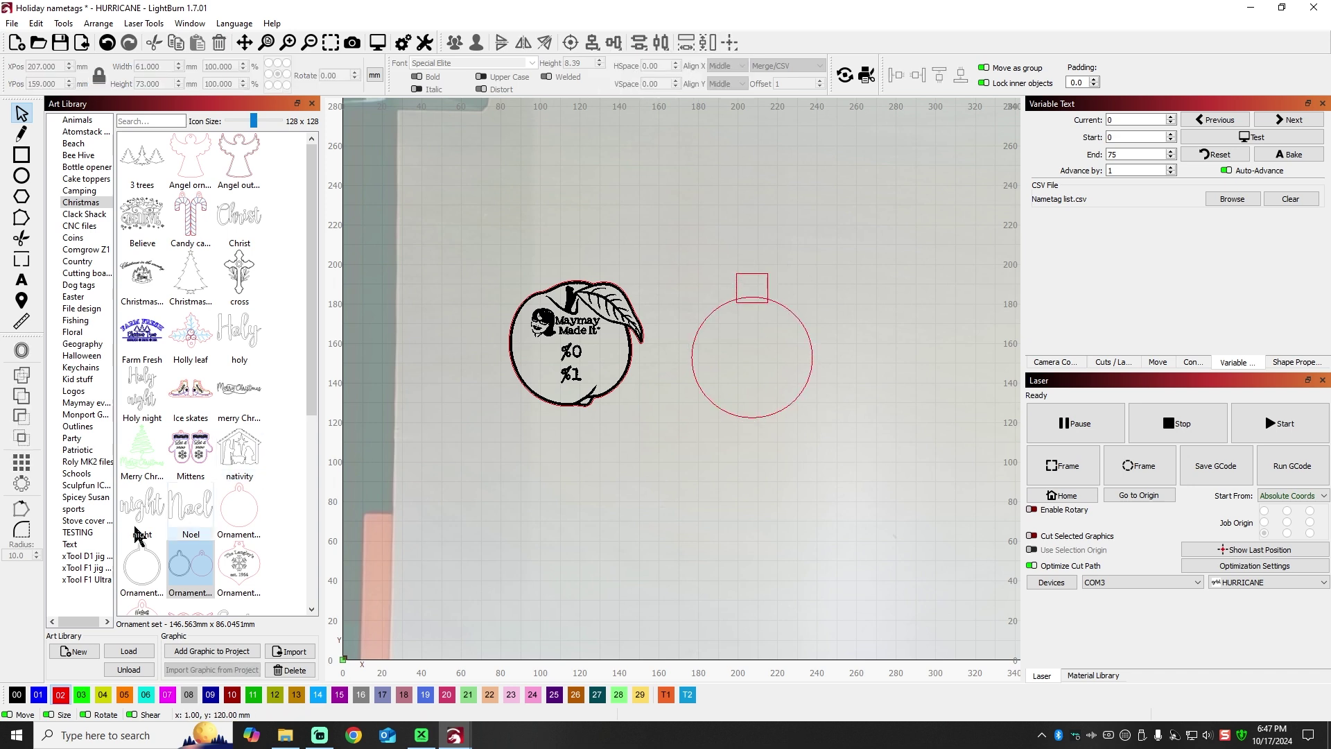
- Round the tab's top corners with a radius of 5 and return to the Select tool
{"action": "left_click", "coordinate": [22, 529]}
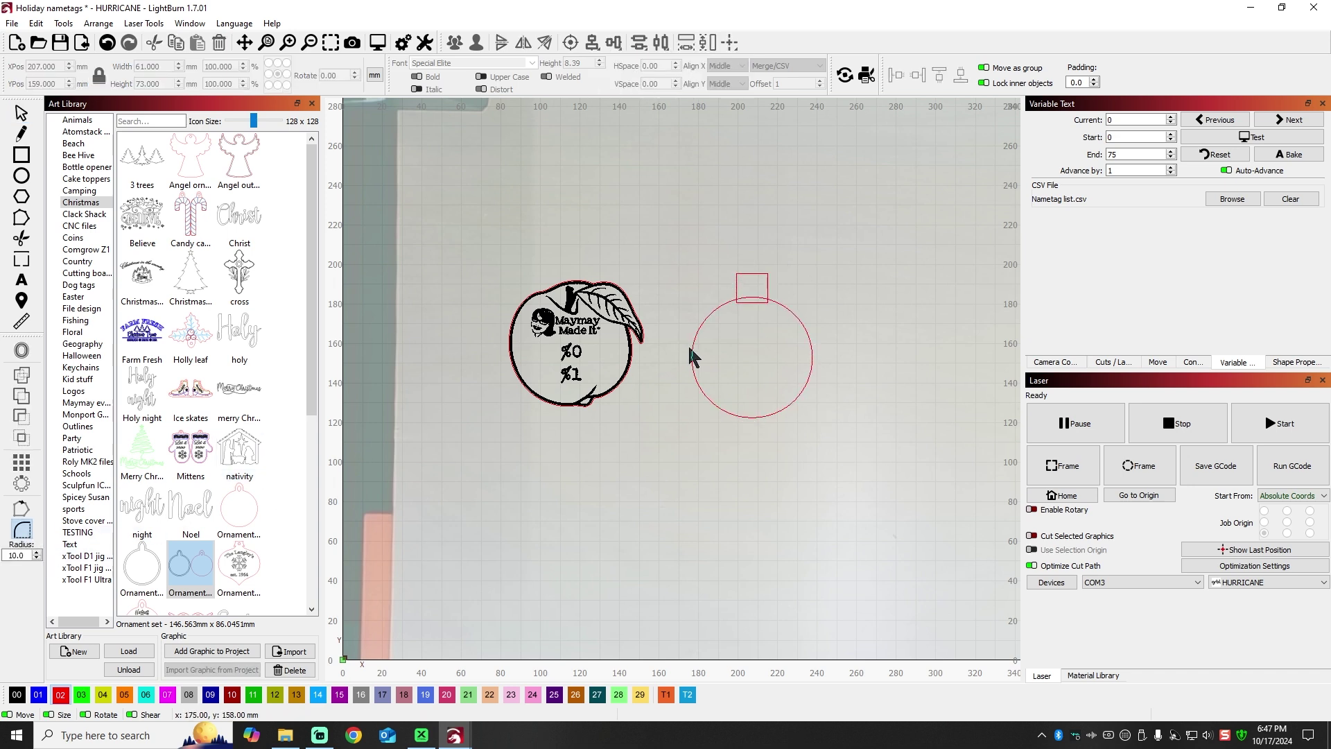
{"action": "left_click", "coordinate": [737, 276]}
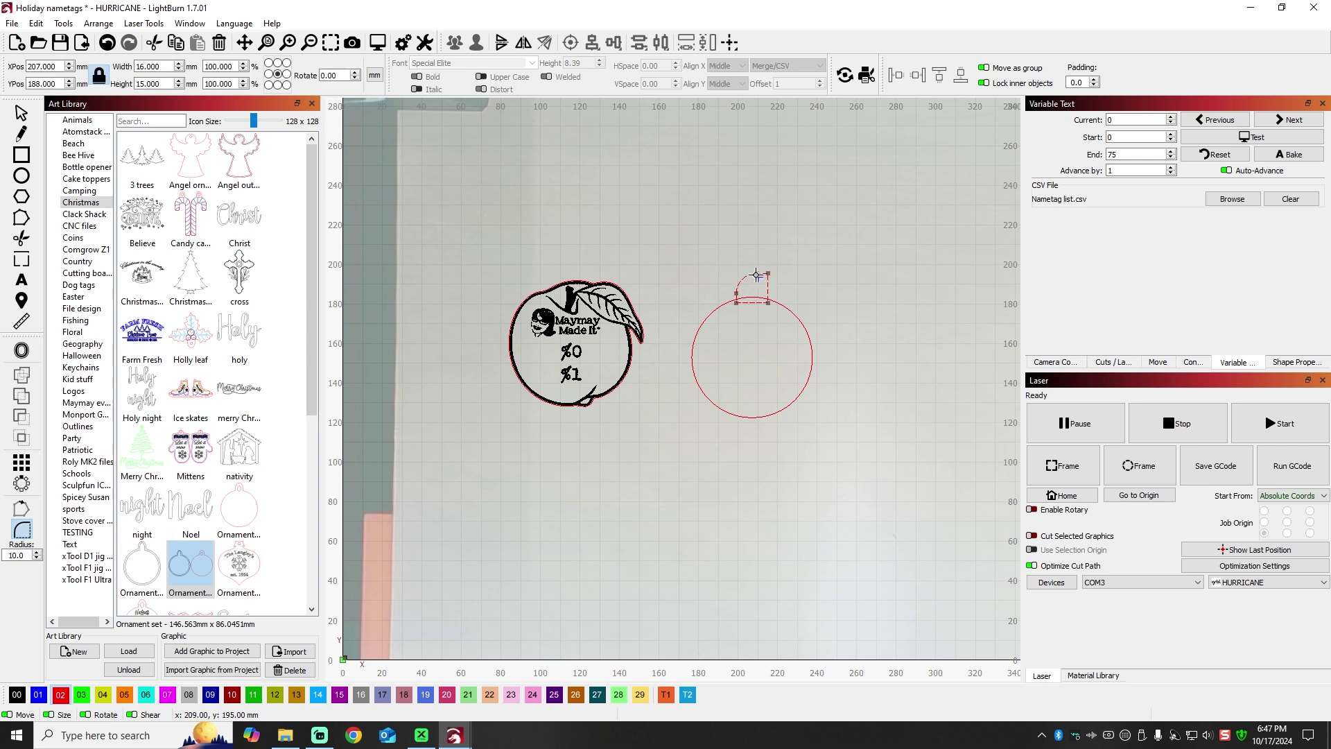
{"action": "left_click", "coordinate": [107, 42]}
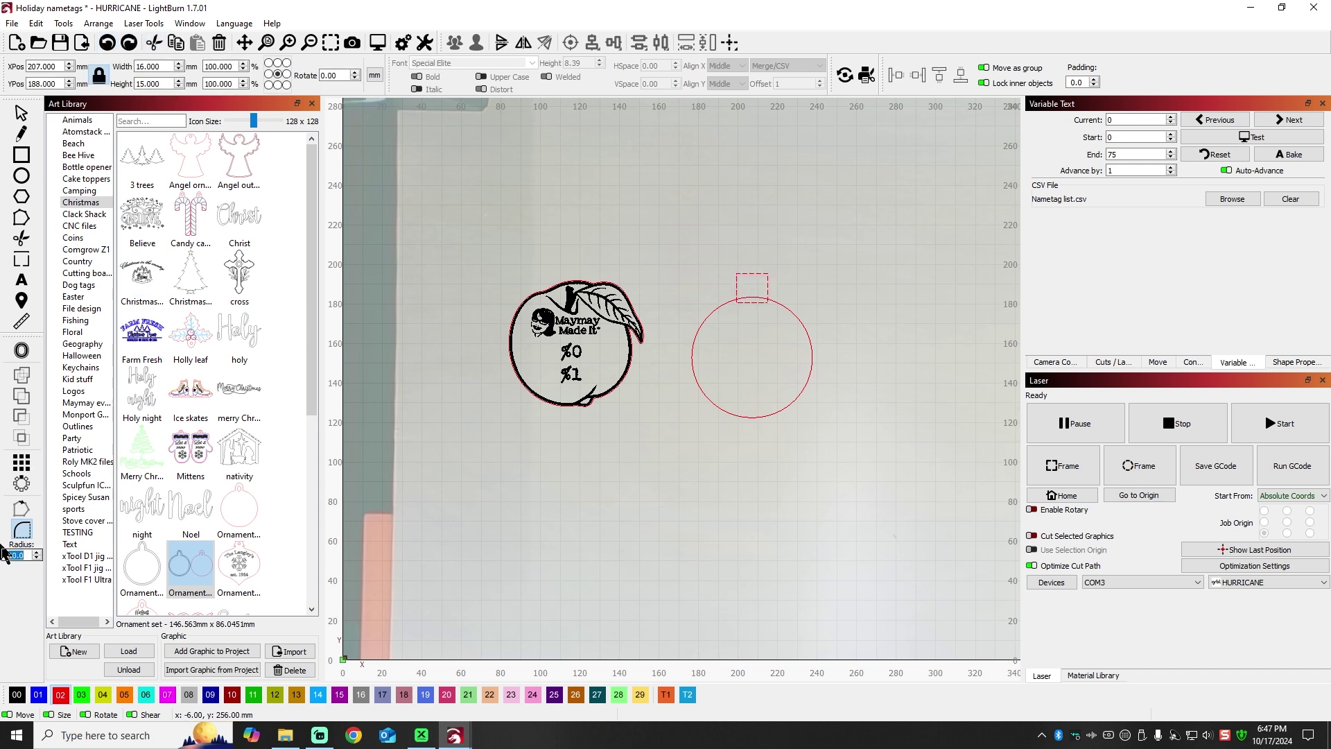
{"action": "key", "text": "Return"}
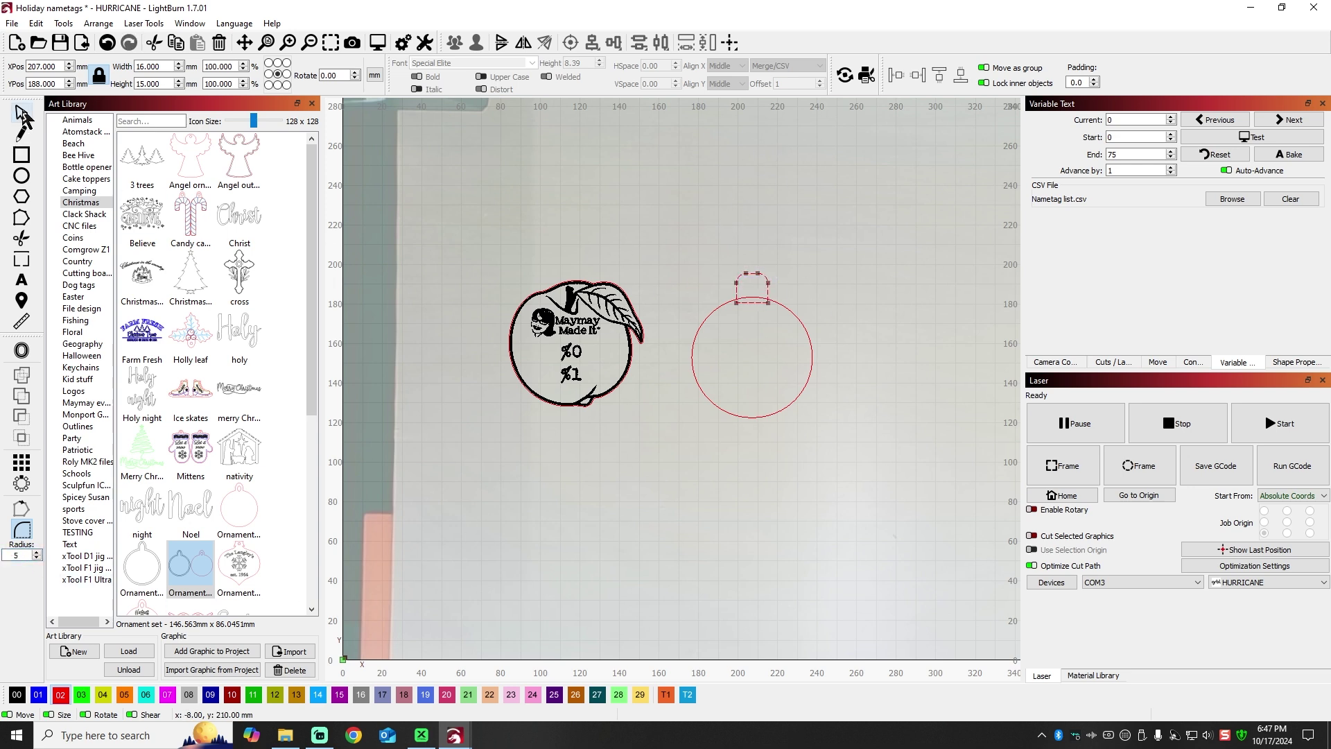
{"action": "left_click", "coordinate": [21, 113]}
{"action": "left_click", "coordinate": [790, 202]}
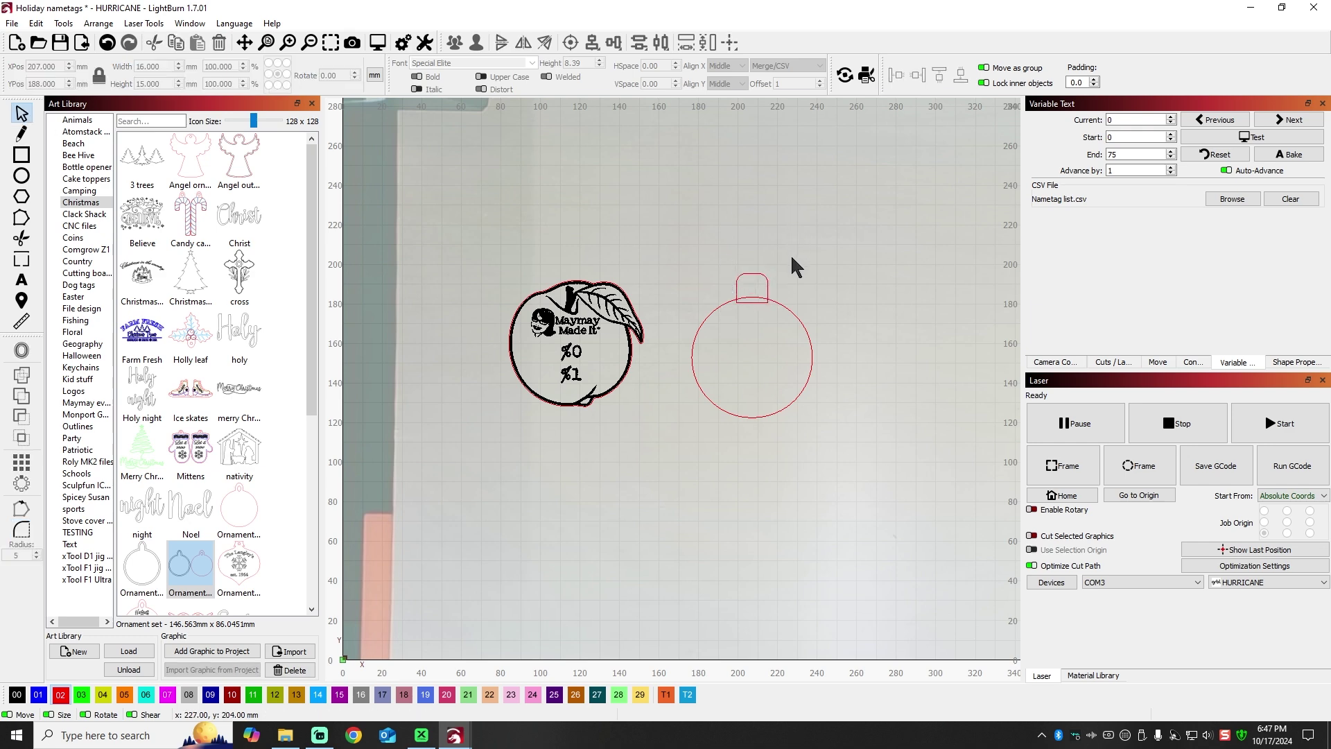
{"action": "scroll", "coordinate": [796, 266], "scroll_direction": "down", "scroll_amount": 1}
- Duplicate the ornament and subtract the circle from one tab to form the cap
{"action": "right_click", "coordinate": [754, 344]}
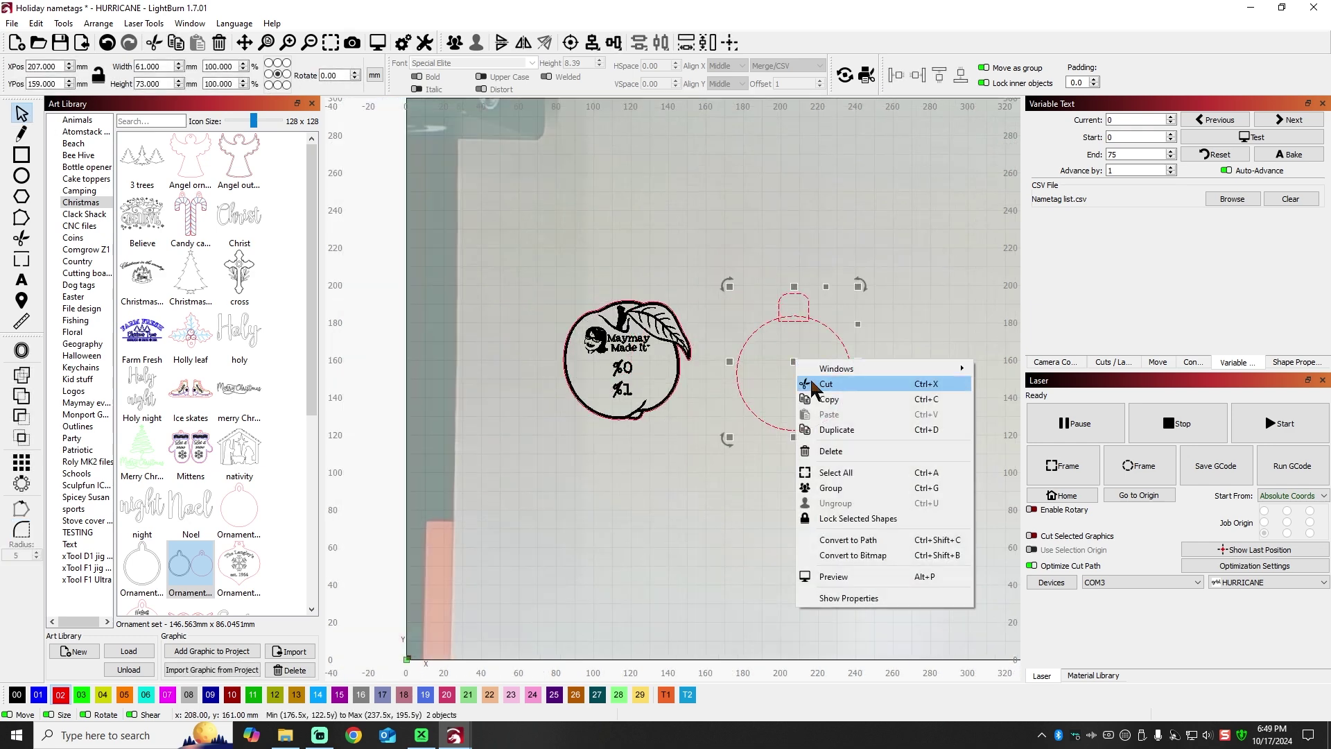
{"action": "left_click", "coordinate": [839, 430]}
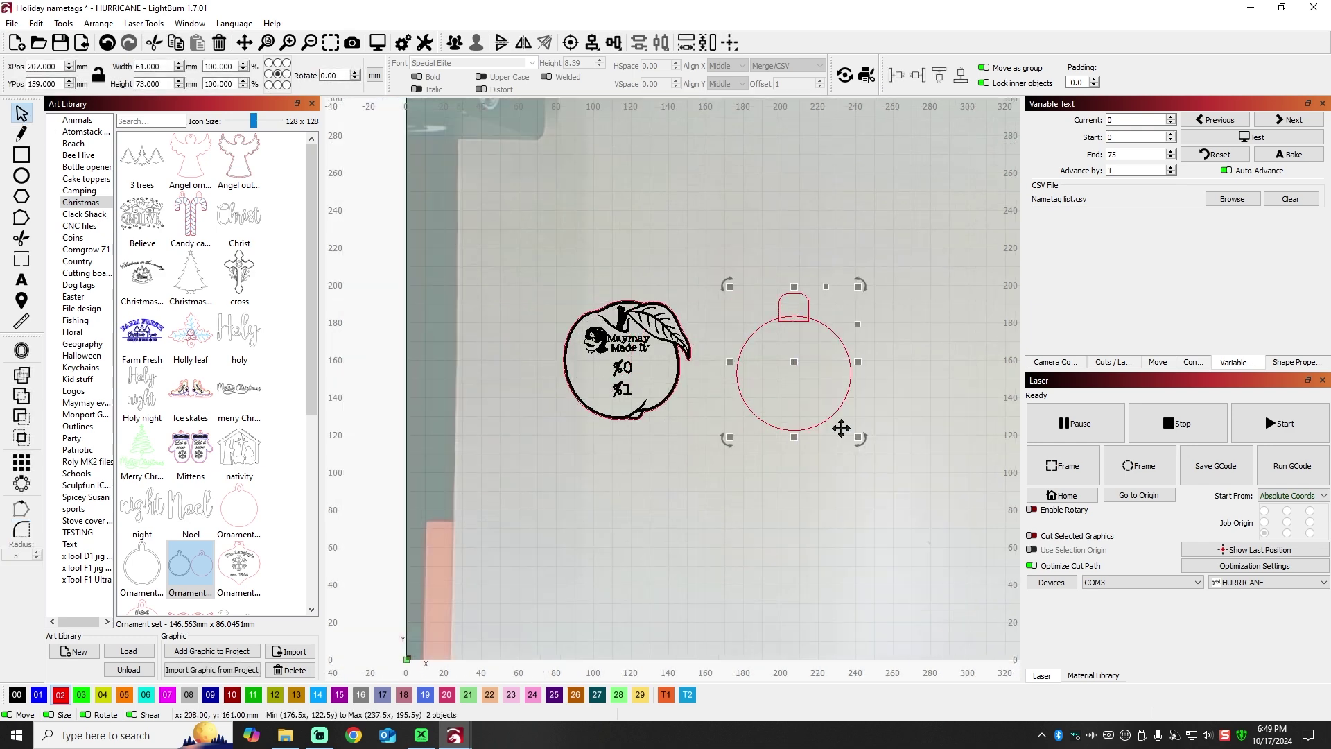
{"action": "left_click", "coordinate": [852, 288]}
{"action": "scroll", "coordinate": [835, 309], "scroll_direction": "up", "scroll_amount": 5}
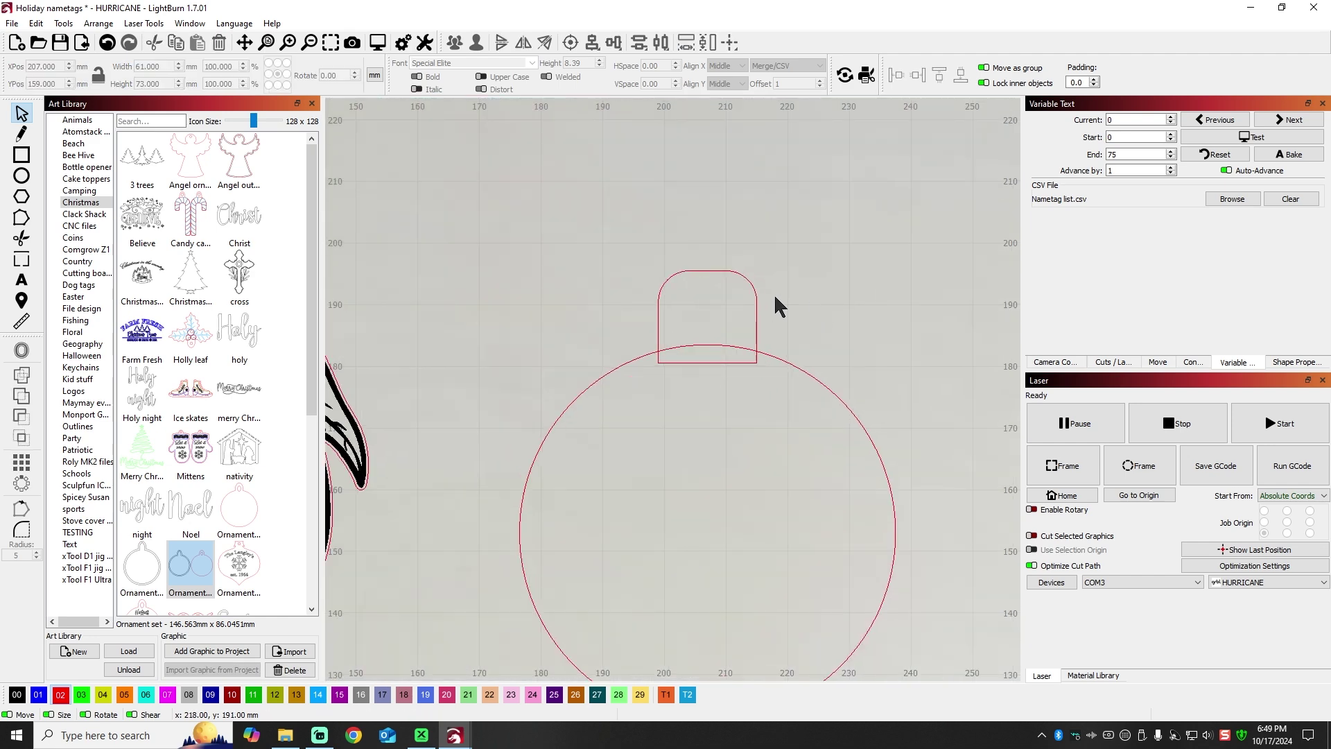
{"action": "left_click", "coordinate": [755, 288]}
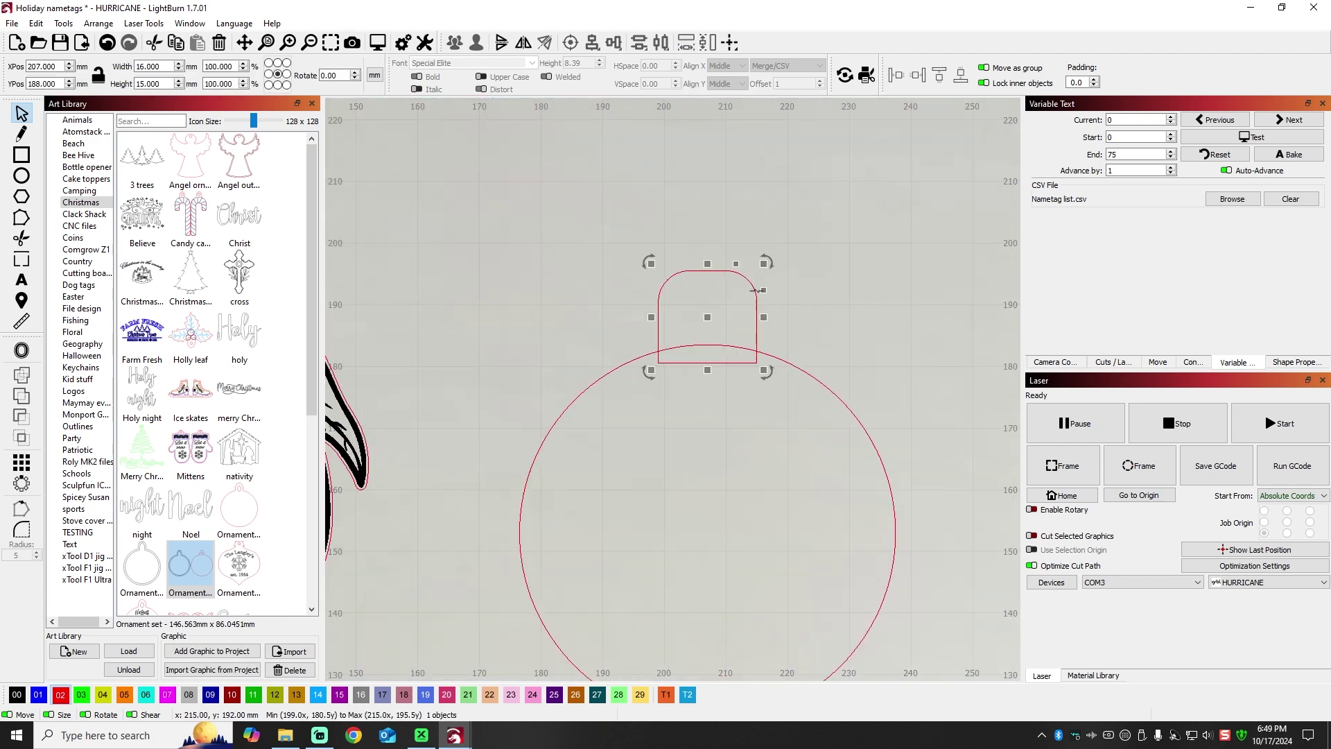
{"action": "left_click", "coordinate": [849, 415], "text": "shift"}
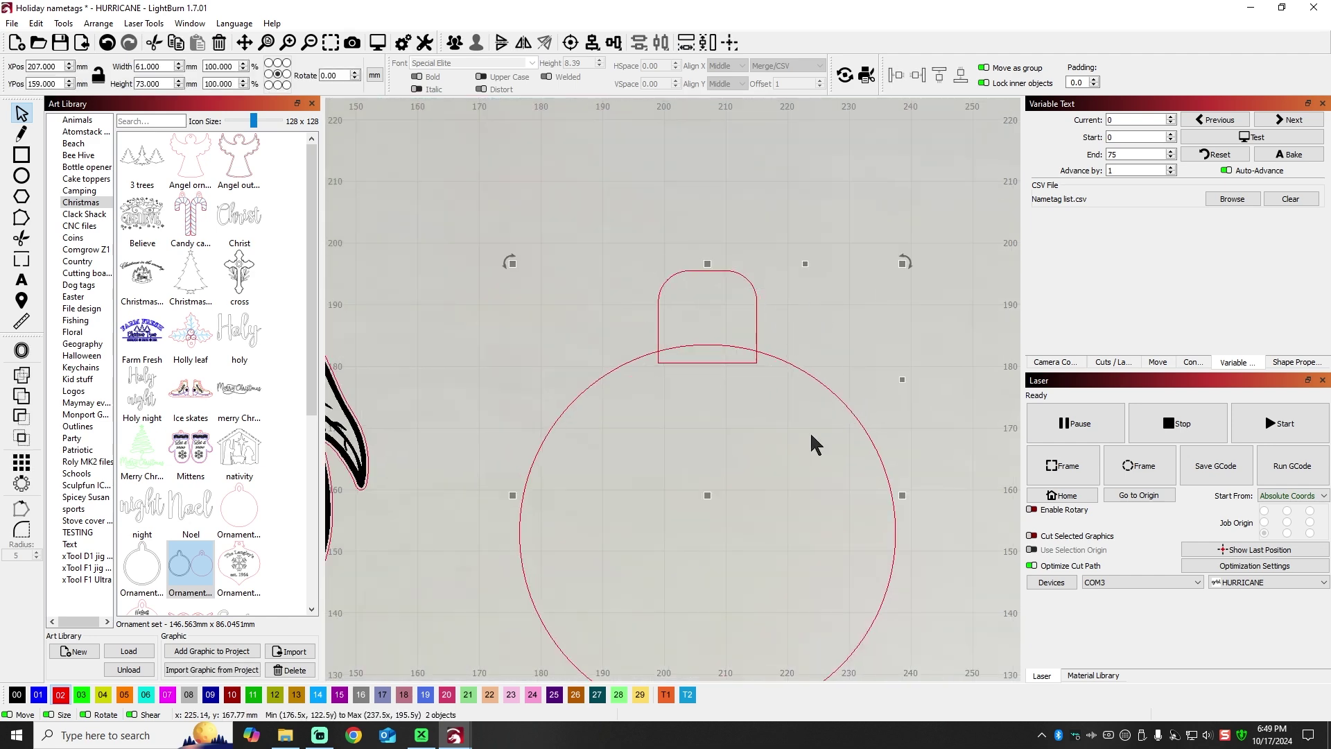
{"action": "left_click", "coordinate": [24, 418]}
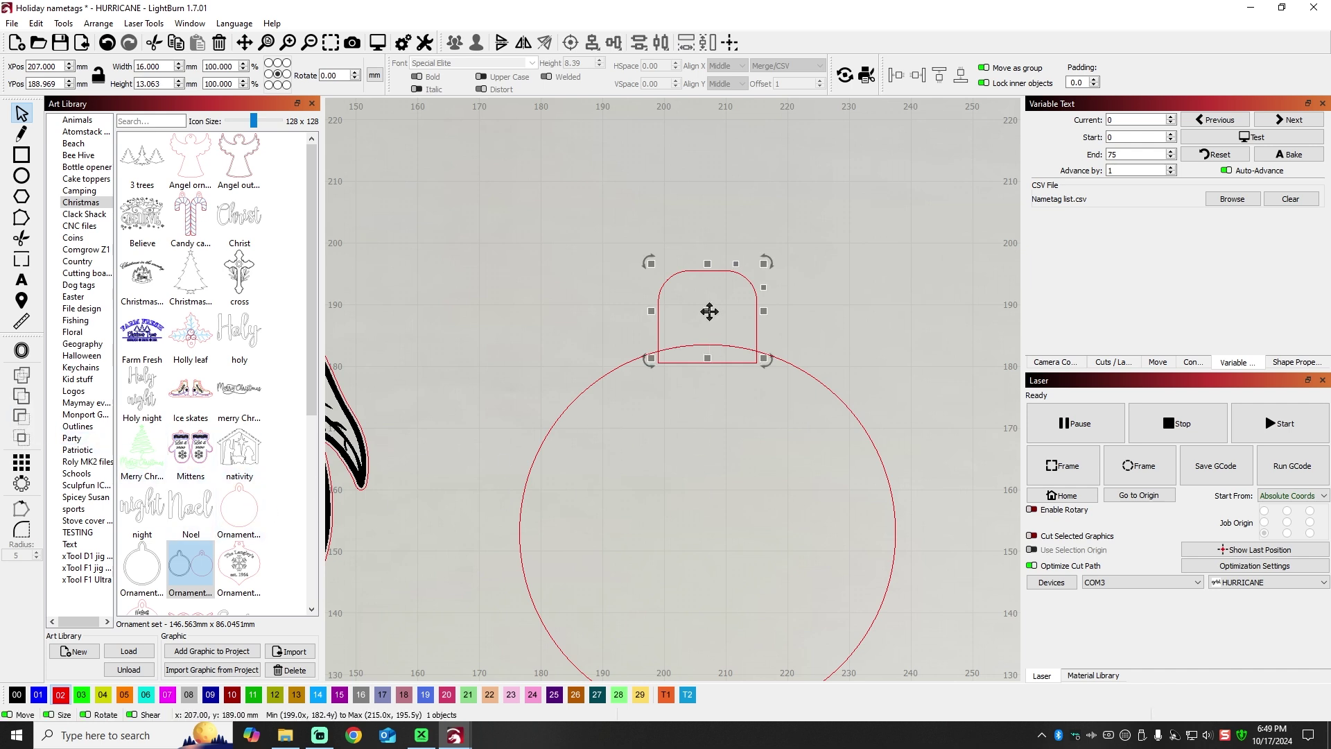
{"action": "left_click", "coordinate": [905, 310]}
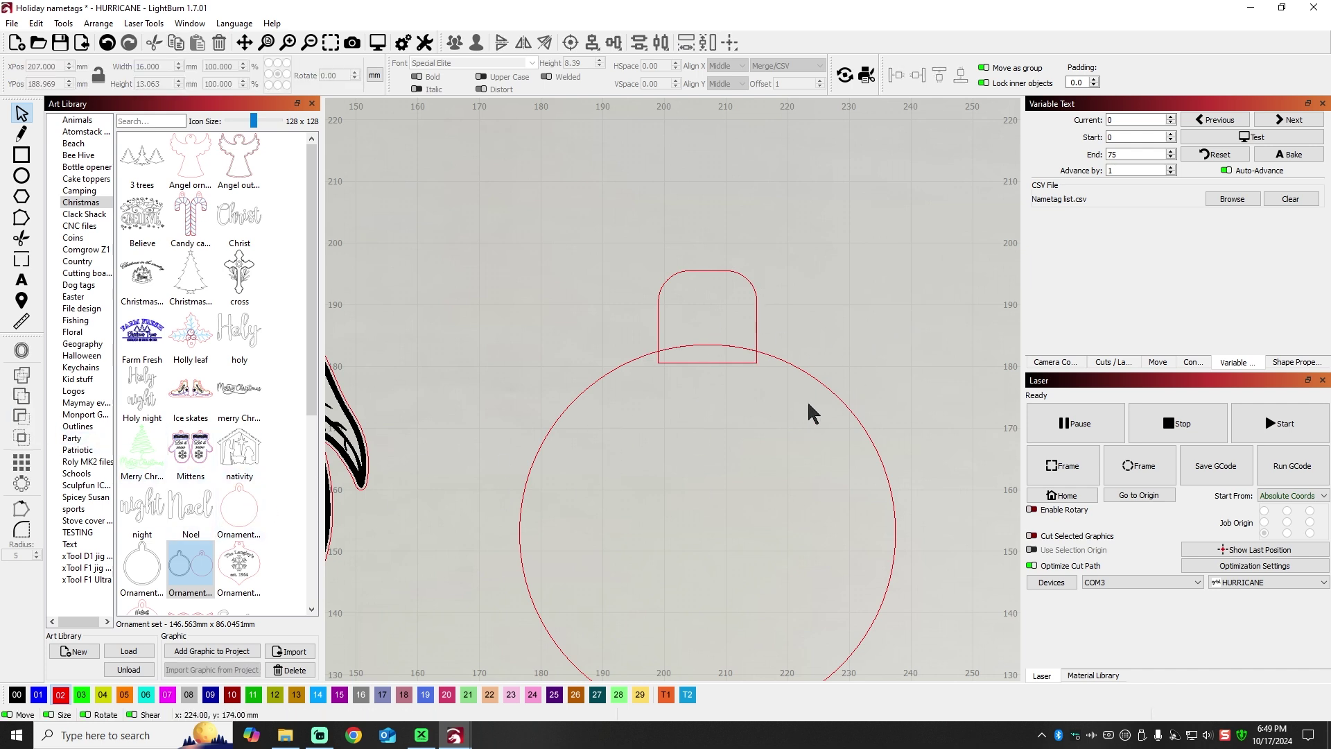
- Union the other tab with the circle and put the merged outline on layer T2
{"action": "left_click", "coordinate": [803, 372]}
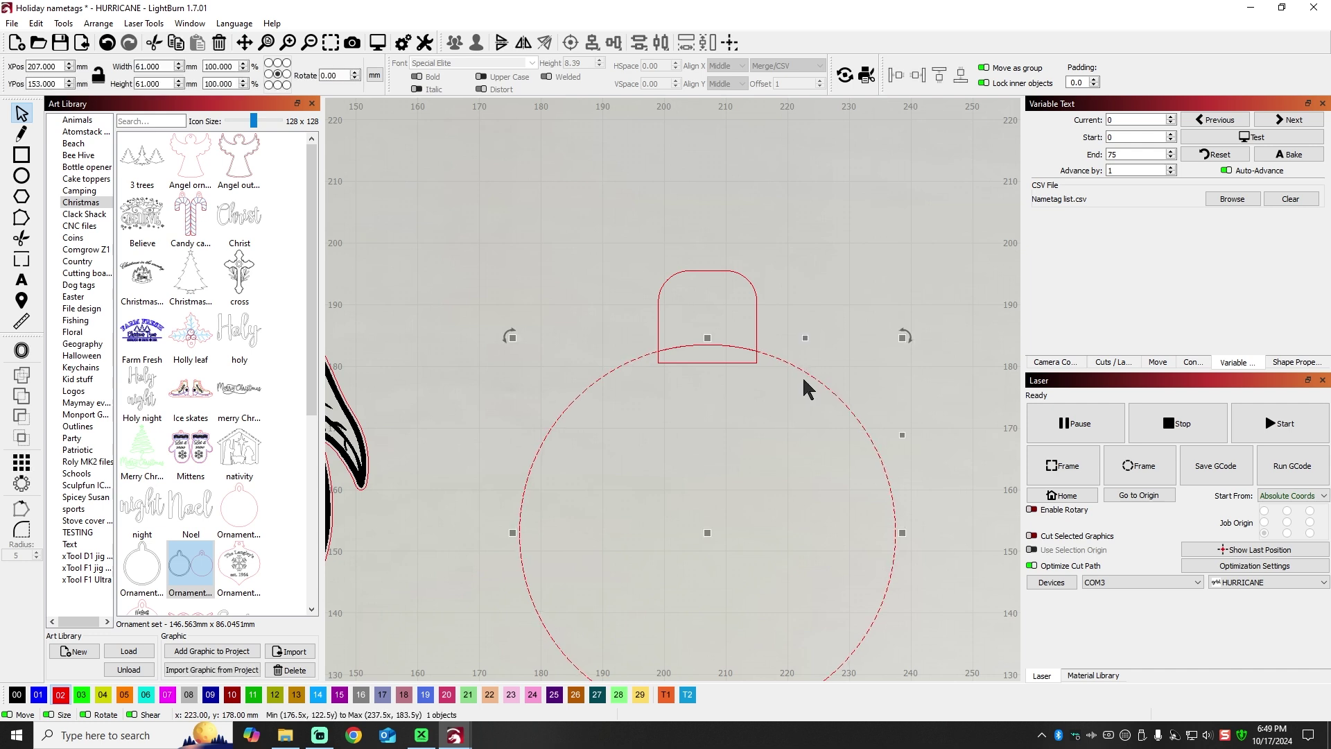
{"action": "left_click", "coordinate": [721, 362], "text": "shift"}
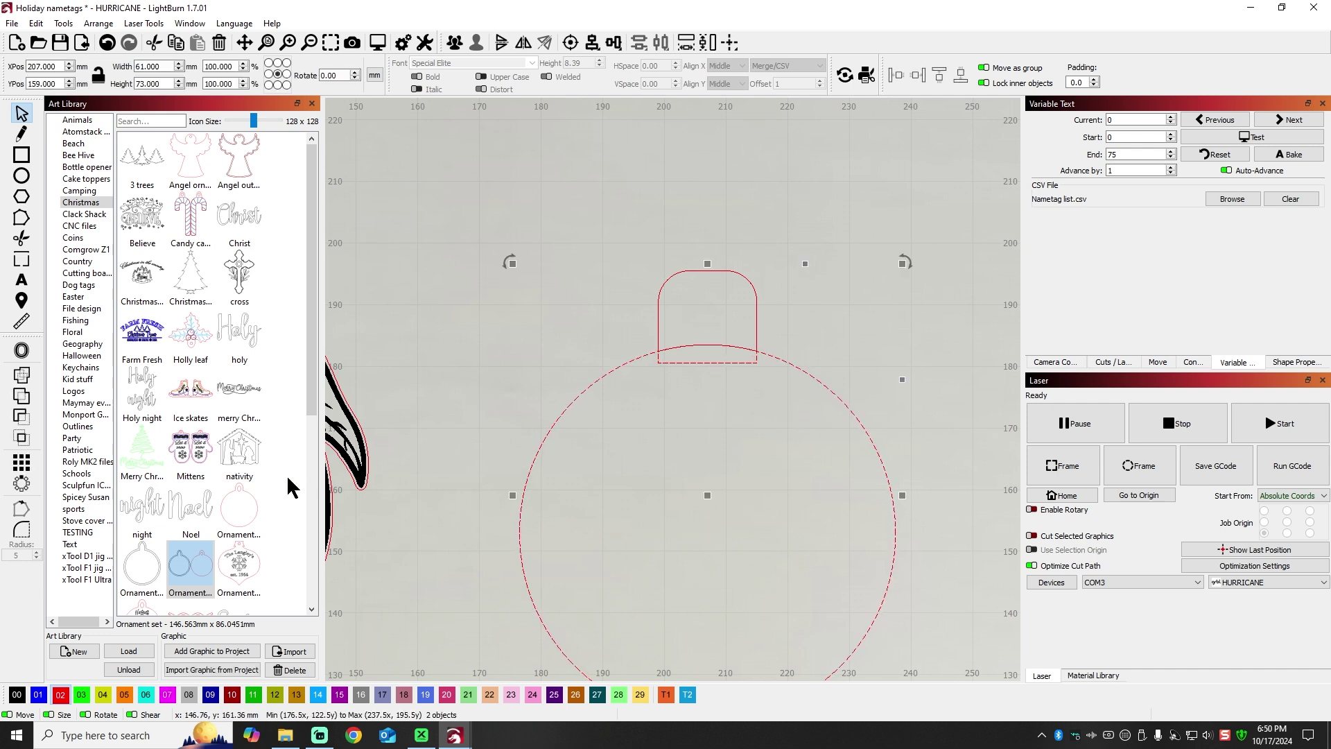
{"action": "left_click", "coordinate": [21, 396]}
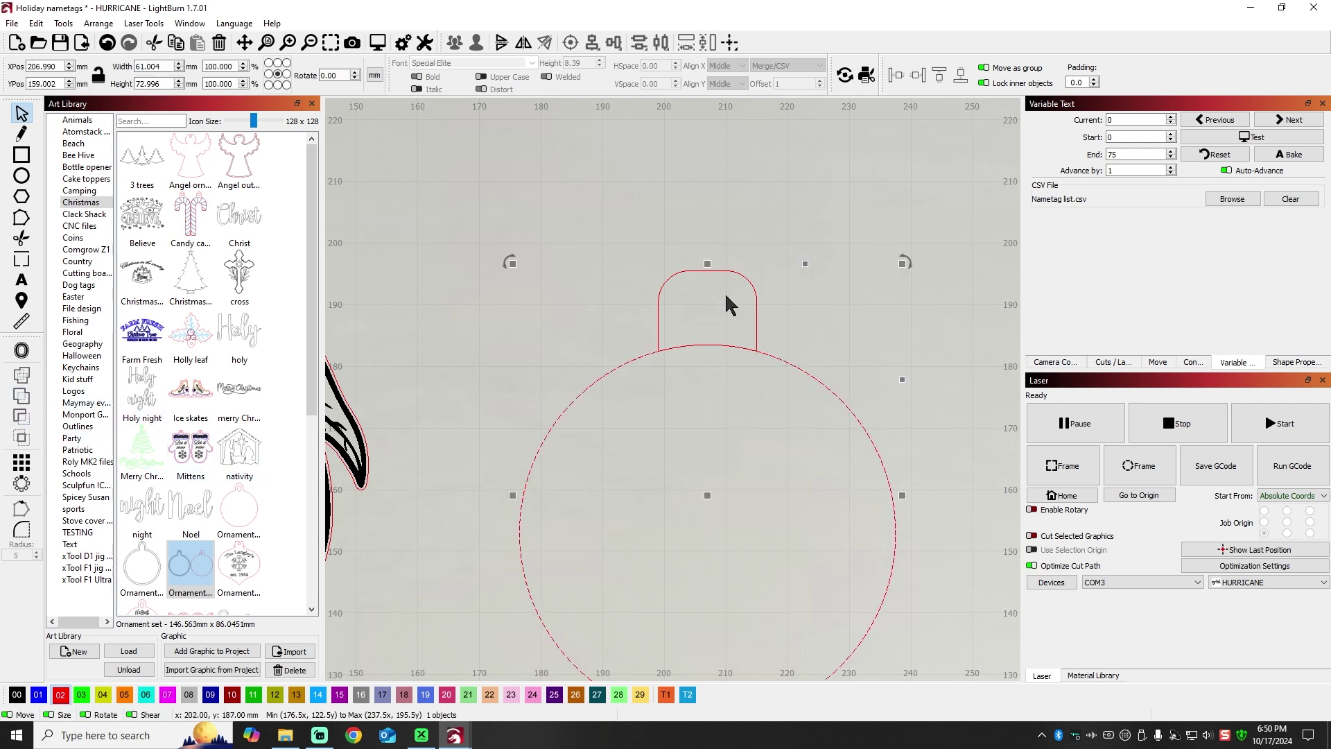
{"action": "left_click", "coordinate": [658, 303]}
{"action": "left_click", "coordinate": [688, 694]}
{"action": "left_click", "coordinate": [821, 176]}
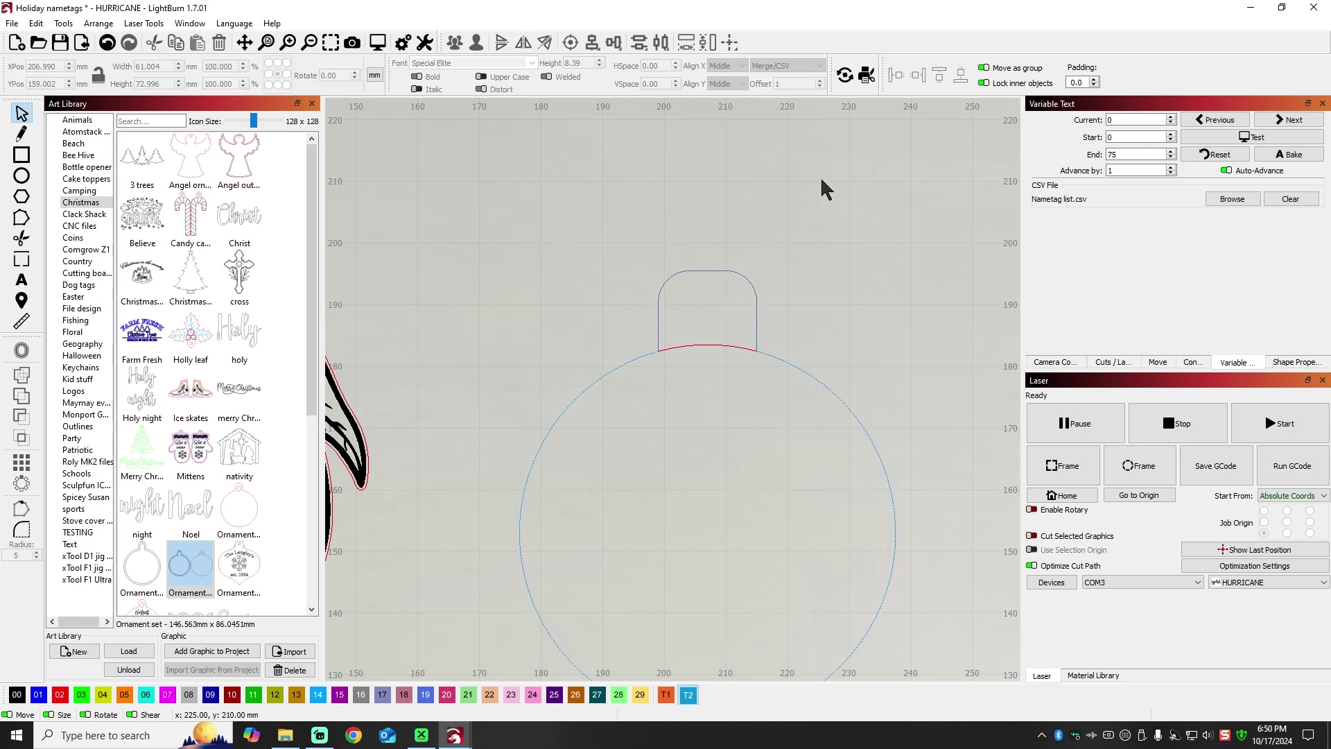
- Put the rounded cap on fill layer 04
{"action": "left_click", "coordinate": [715, 346]}
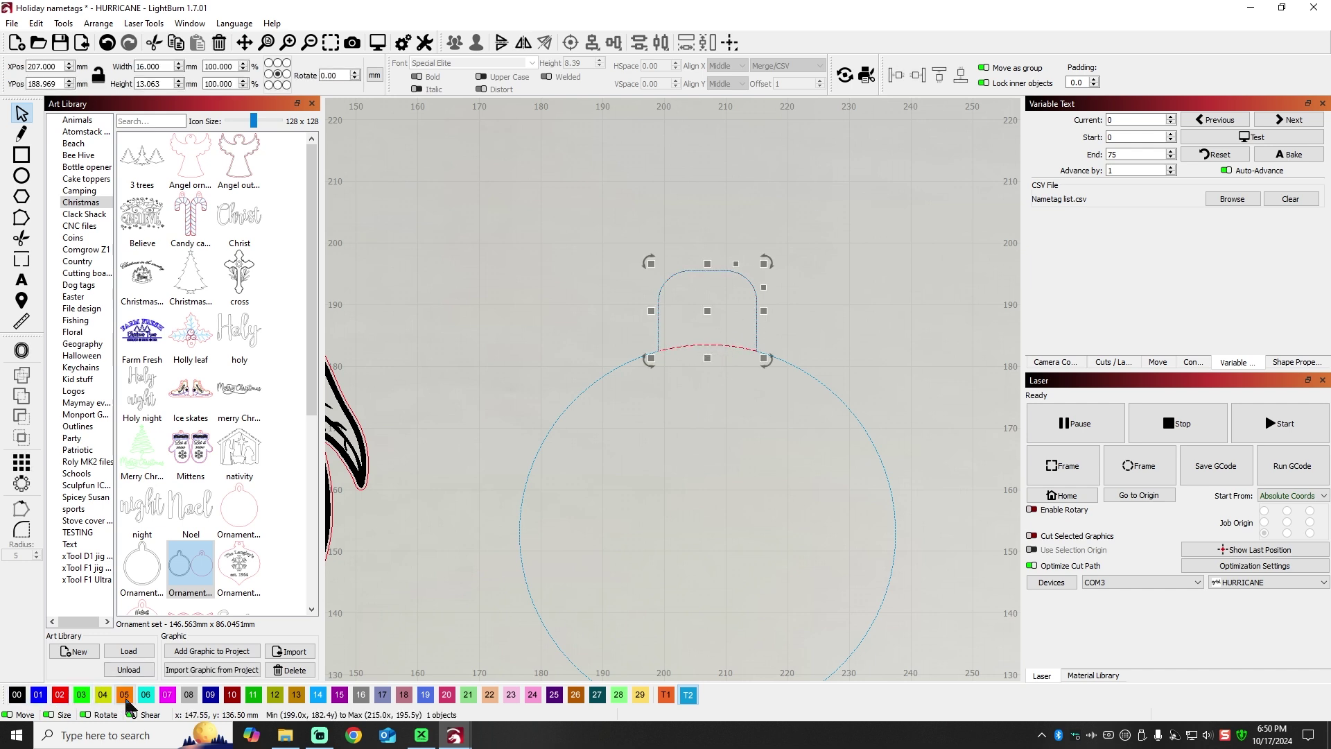
{"action": "left_click", "coordinate": [102, 694]}
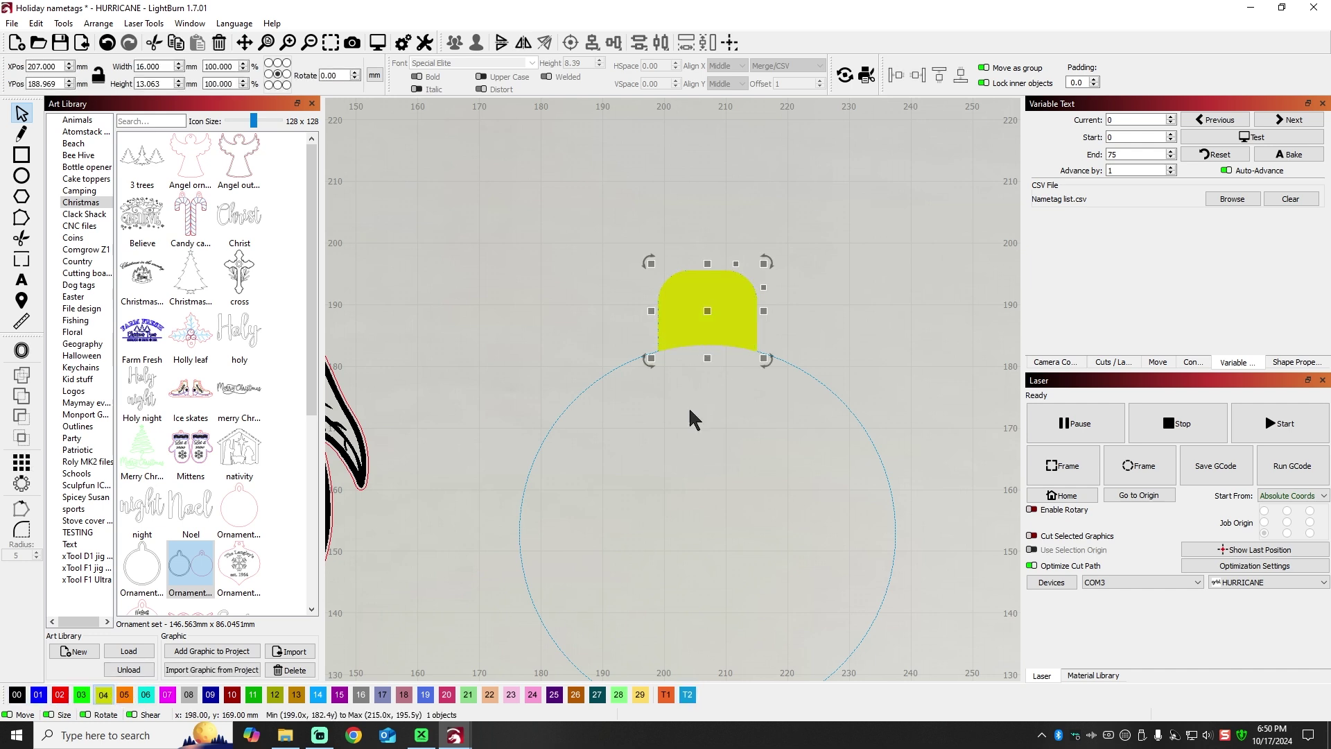
{"action": "left_click", "coordinate": [823, 359]}
{"action": "left_click", "coordinate": [801, 371]}
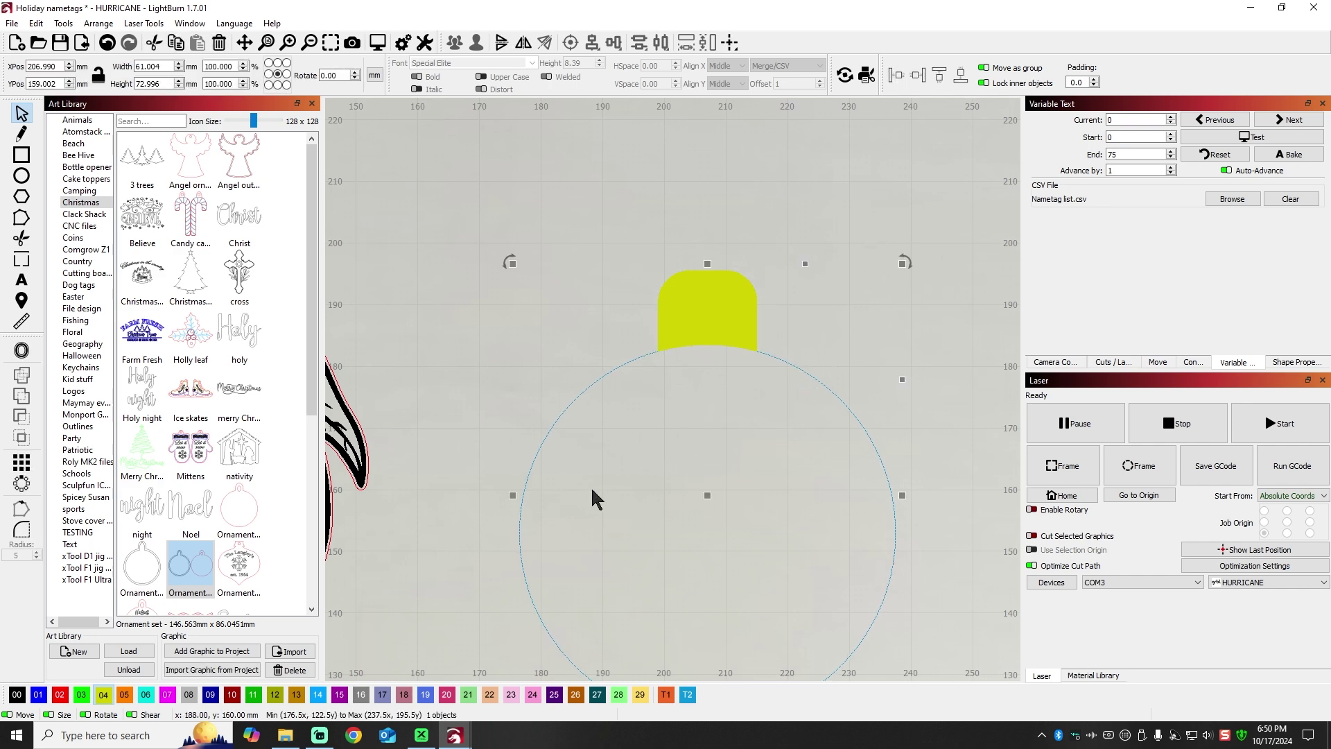
{"action": "scroll", "coordinate": [477, 409], "scroll_direction": "down", "scroll_amount": 6}
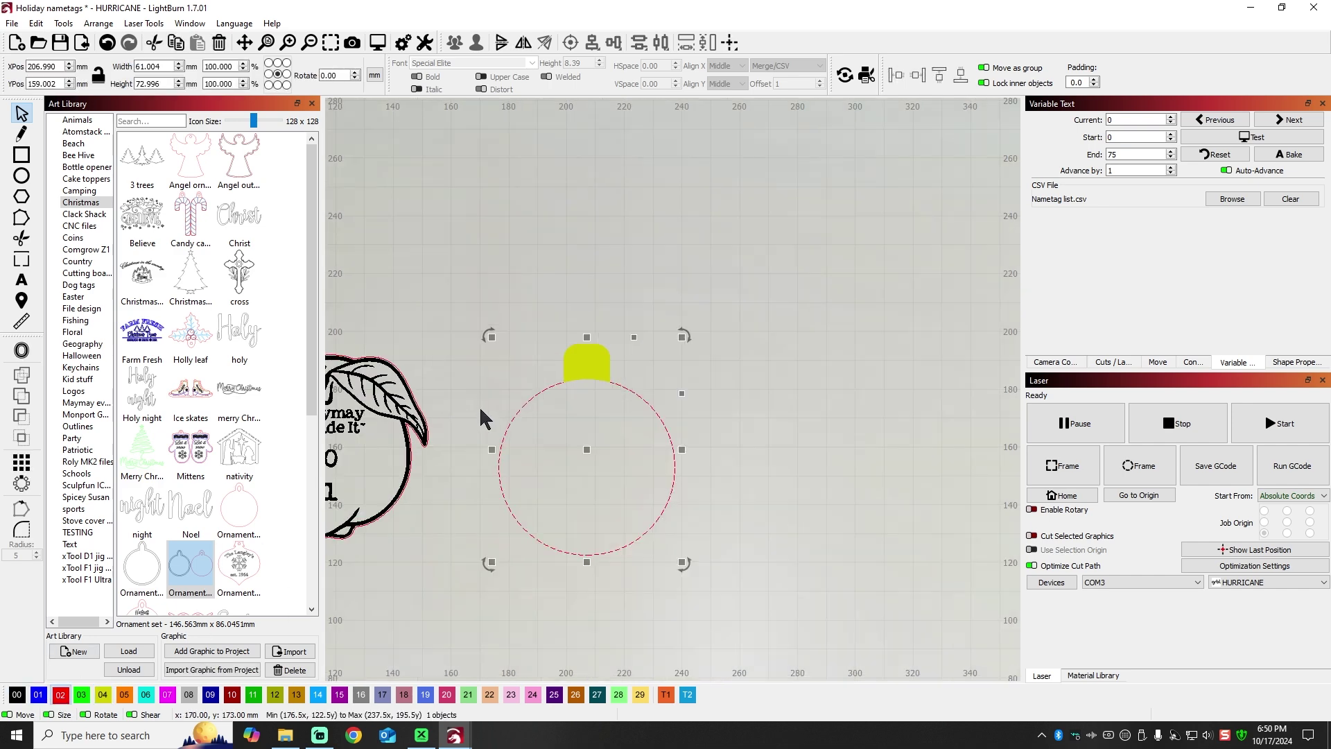
{"action": "left_click", "coordinate": [656, 405]}
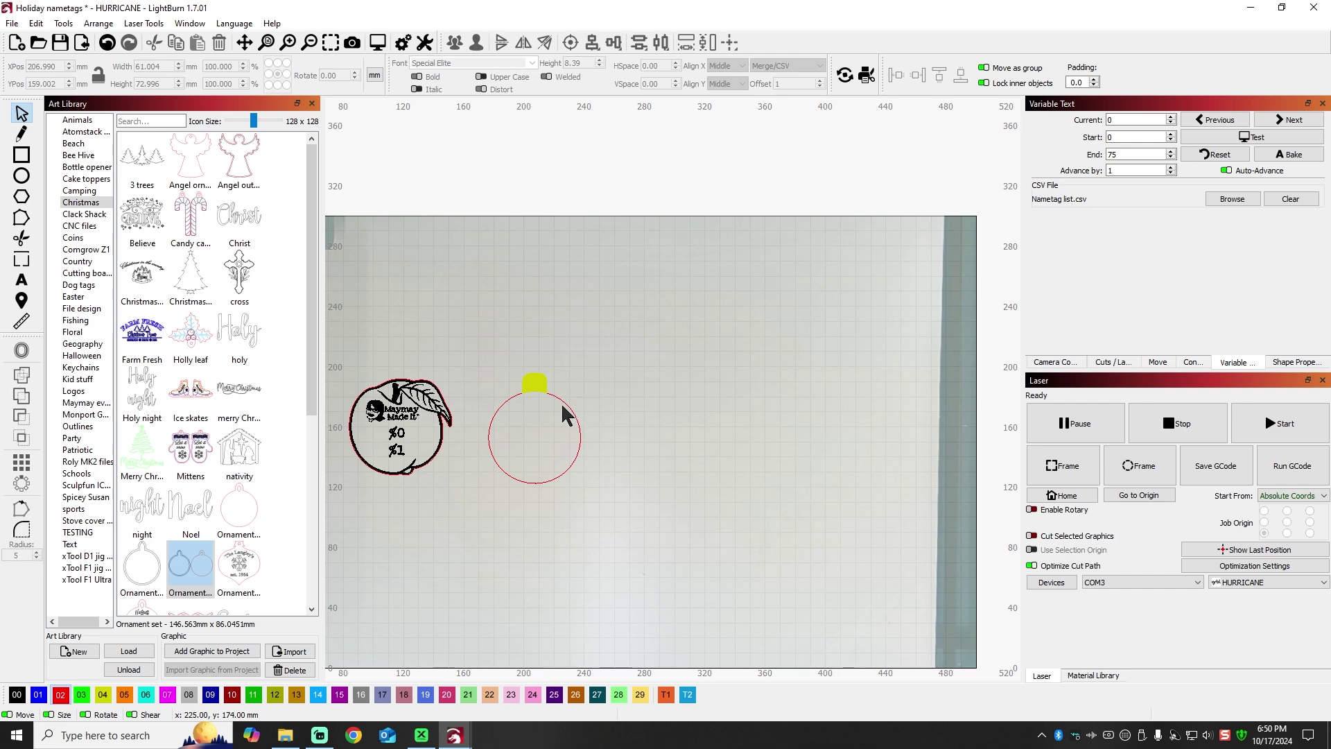
{"action": "scroll", "coordinate": [561, 415], "scroll_direction": "up", "scroll_amount": 2}
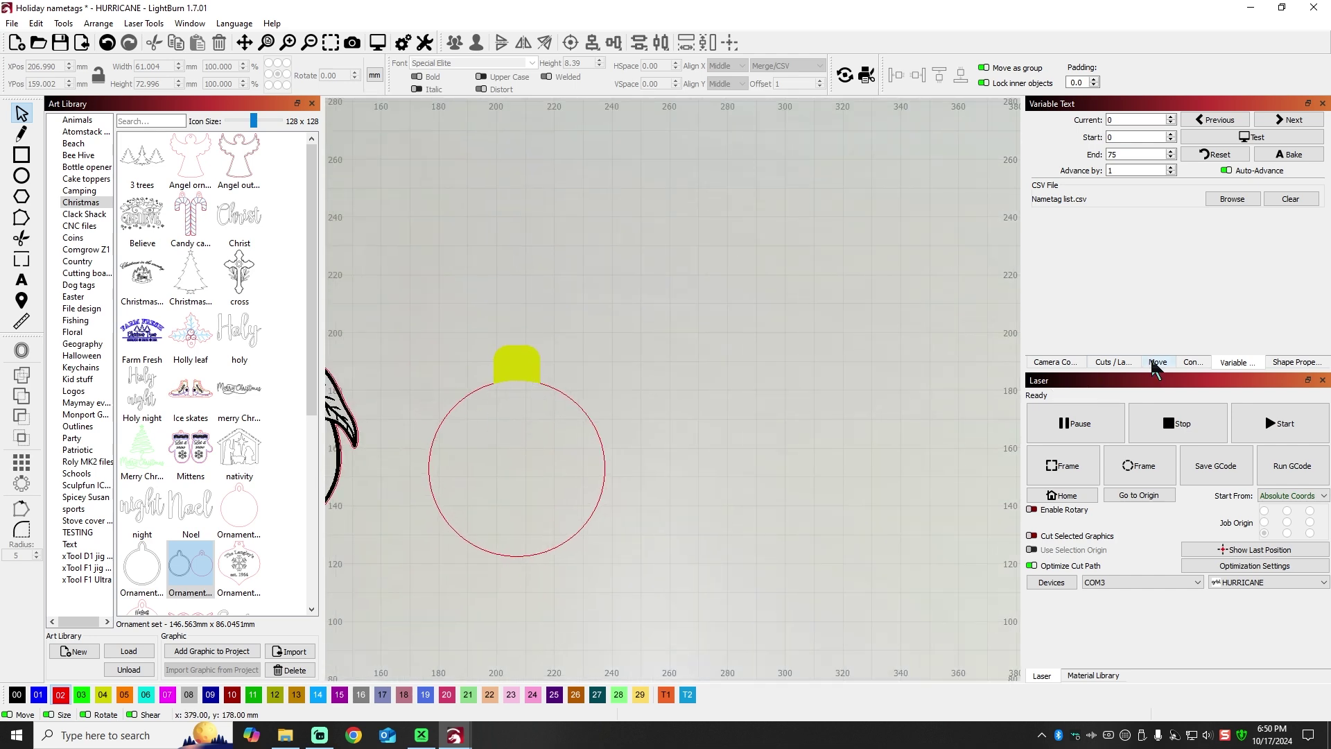
- Check layer C04's output and visibility toggles, then move the cap to orange layer 05
{"action": "left_click", "coordinate": [1113, 361]}
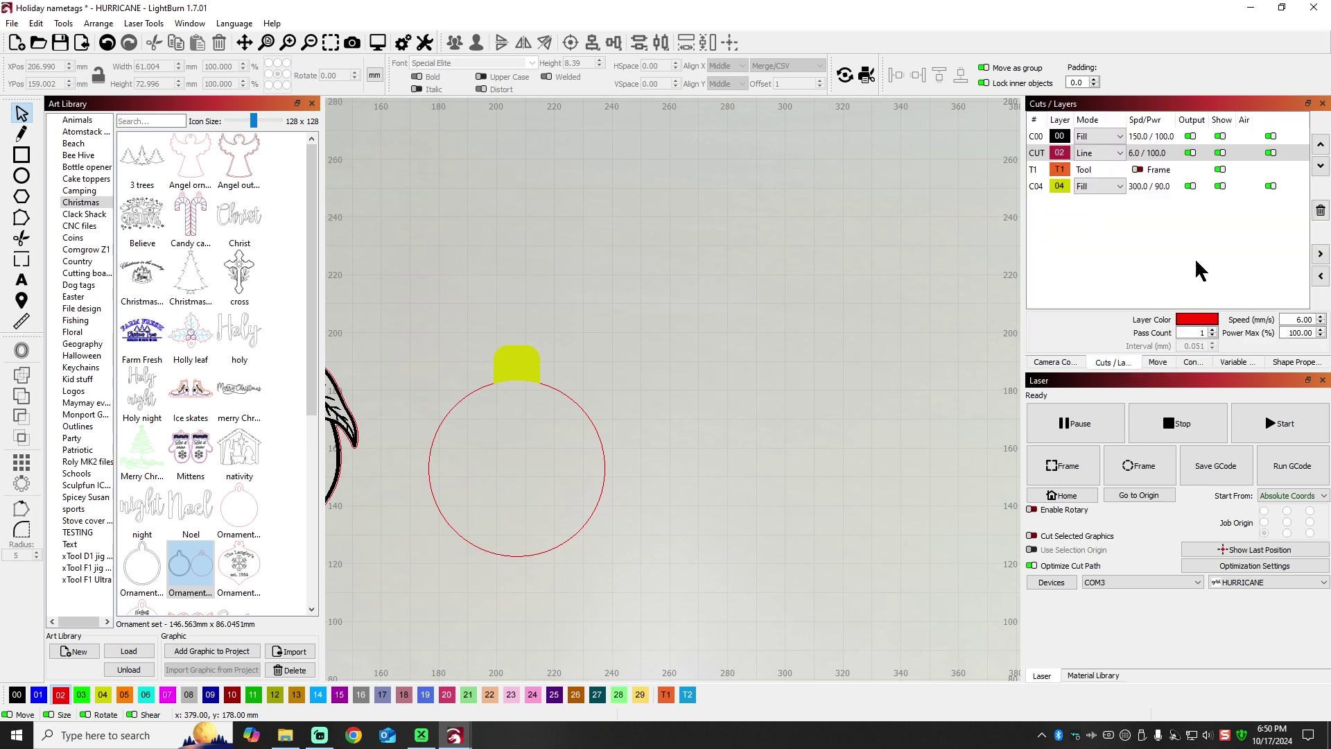
{"action": "left_click", "coordinate": [1189, 186]}
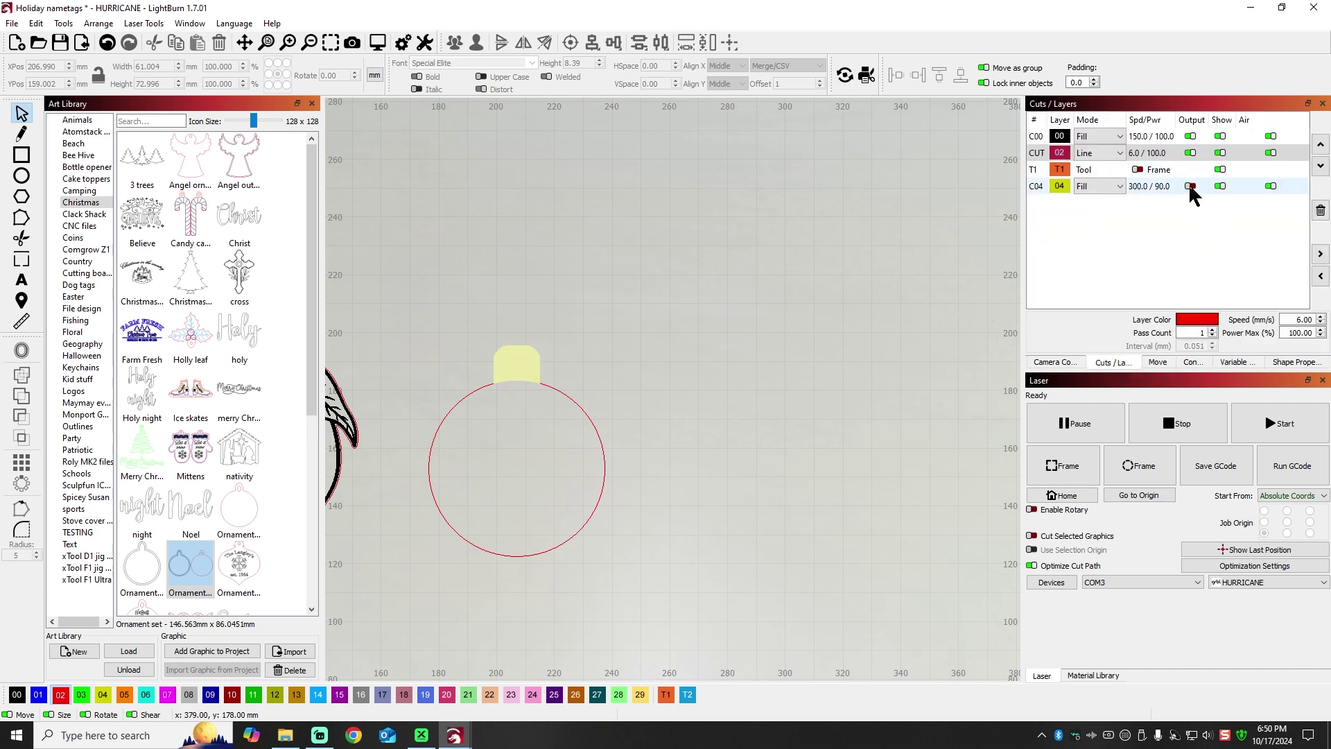
{"action": "left_click", "coordinate": [1190, 186]}
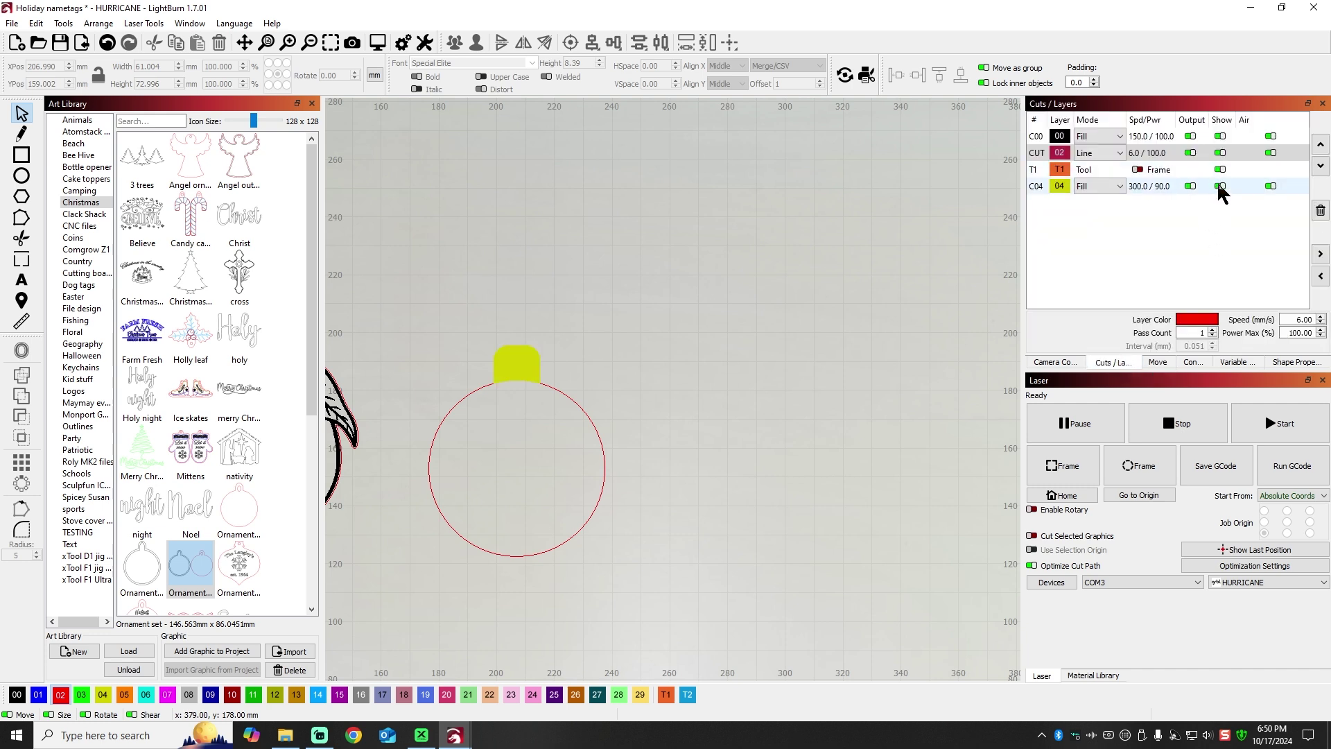
{"action": "left_click", "coordinate": [1220, 187]}
{"action": "left_click", "coordinate": [1220, 187]}
{"action": "left_click", "coordinate": [1220, 187]}
{"action": "left_click", "coordinate": [1220, 187]}
{"action": "left_click", "coordinate": [1221, 186]}
{"action": "left_click", "coordinate": [1220, 186]}
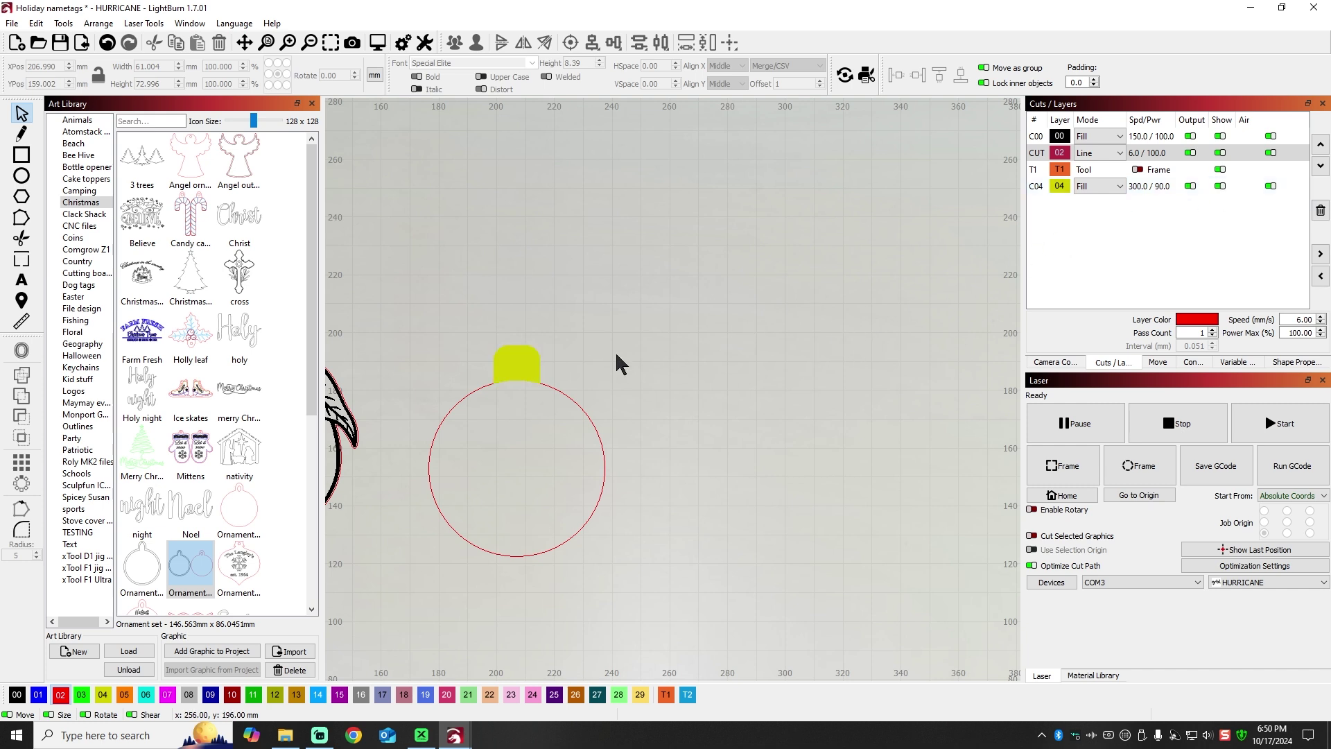
{"action": "left_click", "coordinate": [524, 365]}
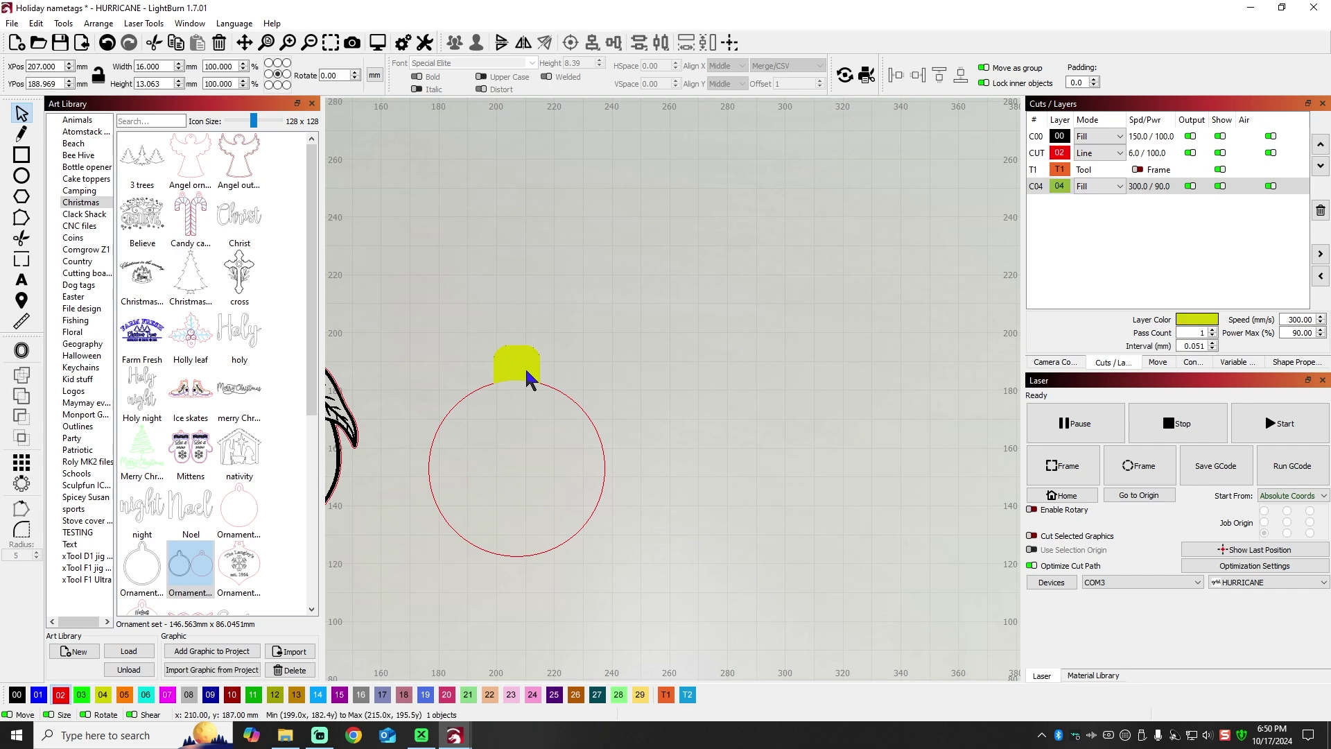
{"action": "left_click", "coordinate": [124, 694]}
{"action": "left_click", "coordinate": [734, 359]}
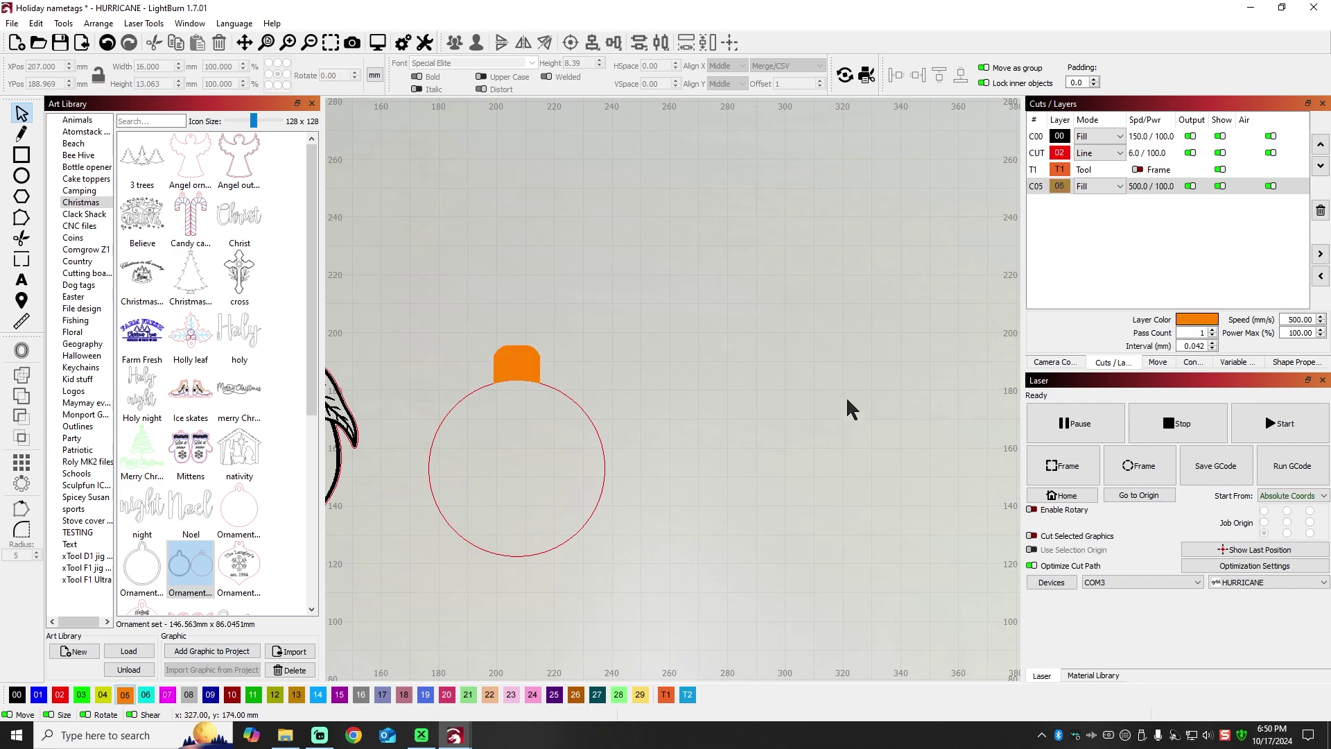
- Open layer C05's cut settings, enter speed 250 and line interval 2, and confirm
{"action": "left_click", "coordinate": [1162, 186]}
{"action": "double_click", "coordinate": [1162, 186]}
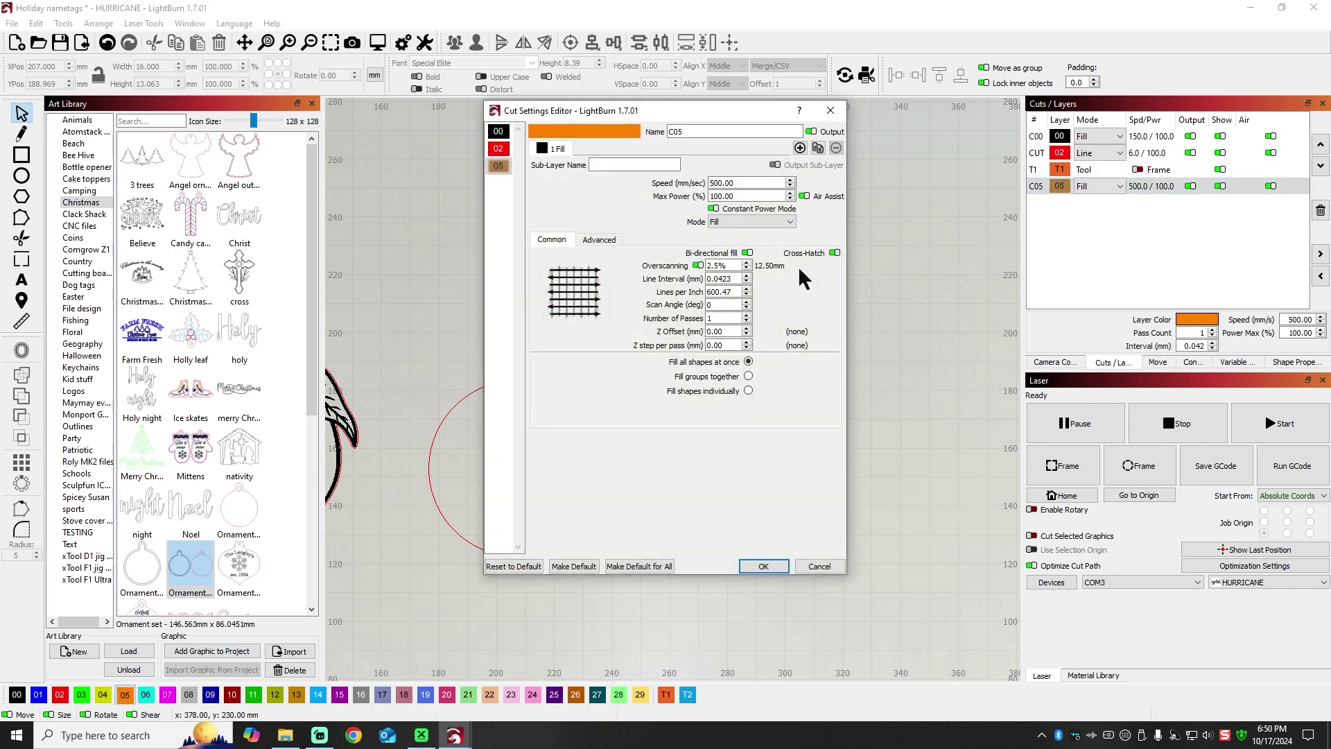
{"action": "left_click_drag", "start_coordinate": [734, 183], "coordinate": [700, 182]}
{"action": "type", "text": "250"}
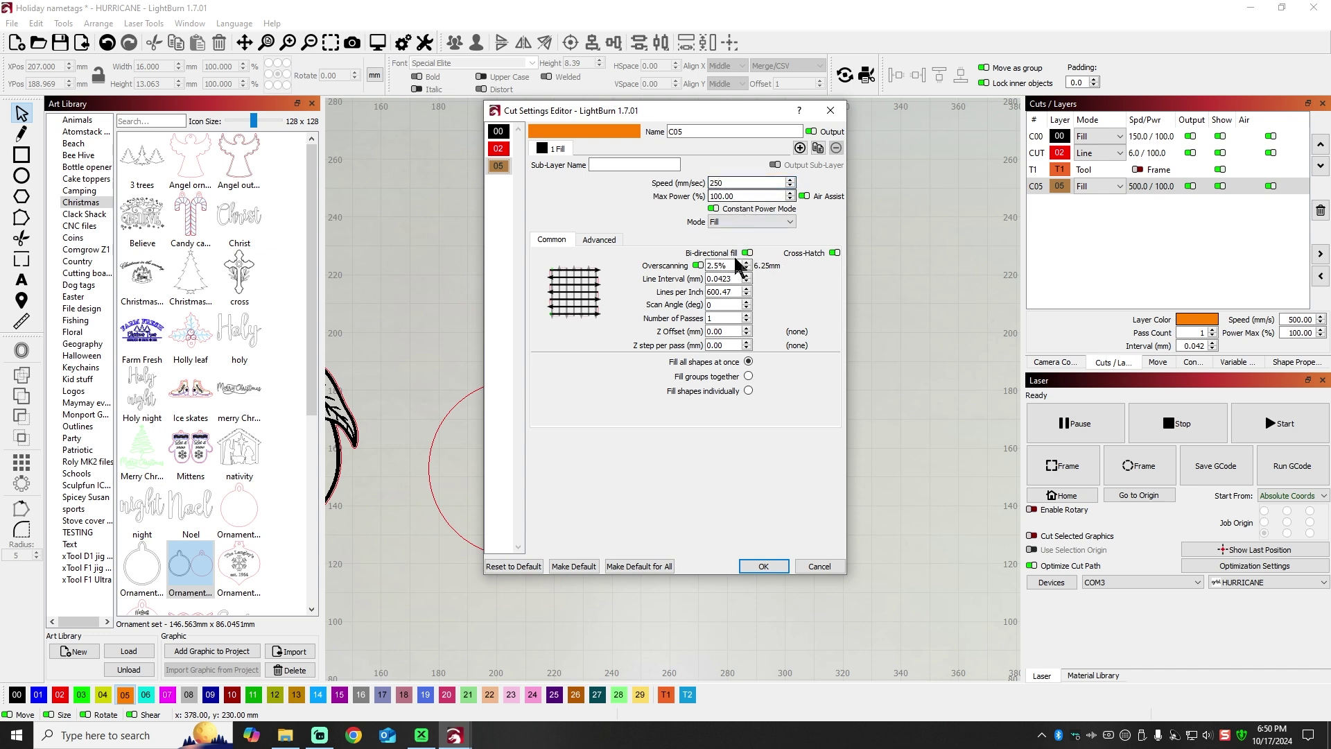
{"action": "left_click", "coordinate": [746, 275]}
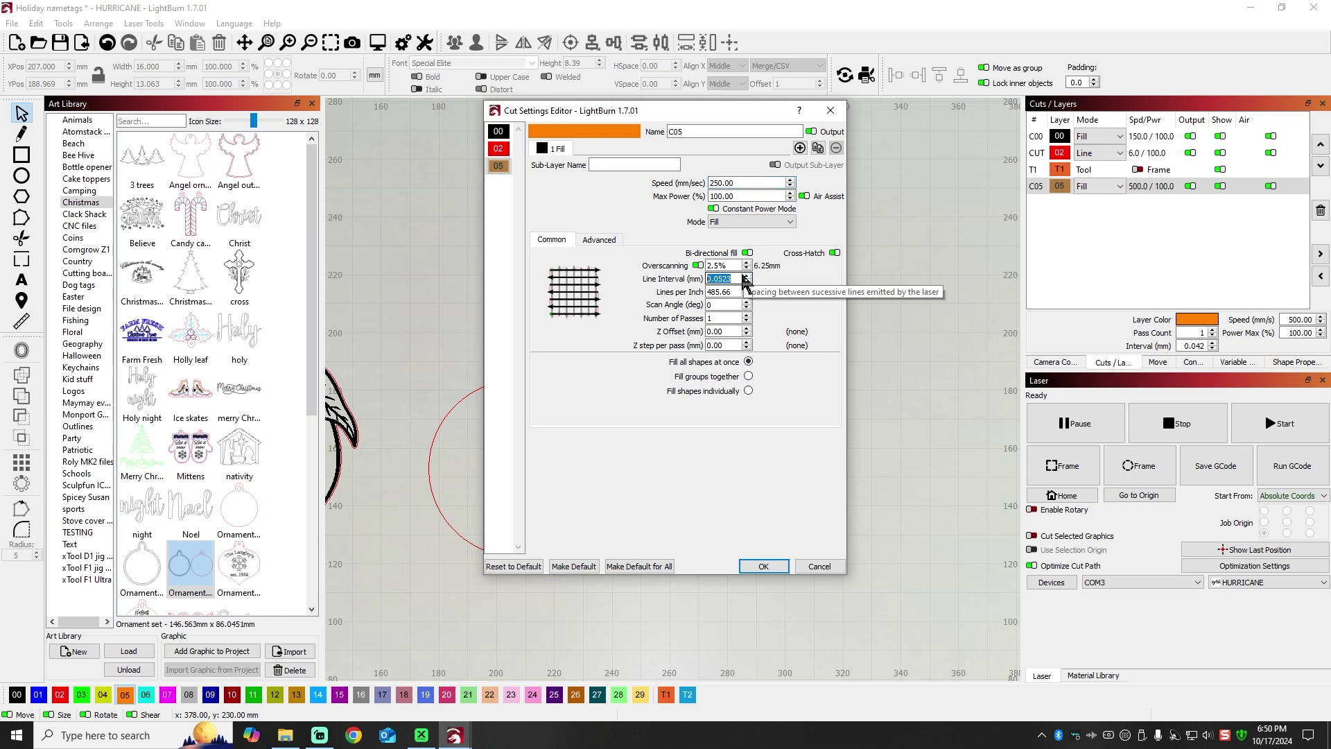
{"action": "type", "text": "2"}
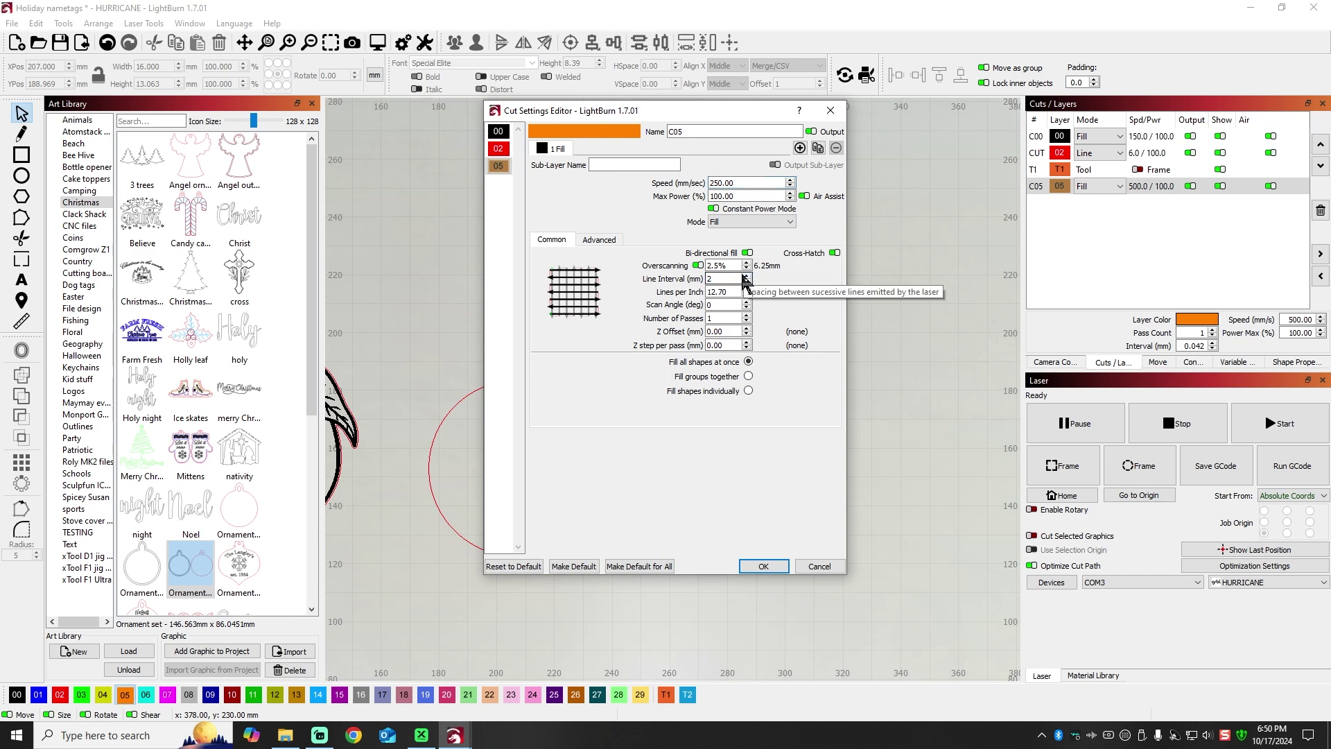
{"action": "left_click", "coordinate": [764, 565]}
- Draw a small oval bail on the red cut layer and place it on top of the orange cap
{"action": "scroll", "coordinate": [550, 376], "scroll_direction": "down", "scroll_amount": 3}
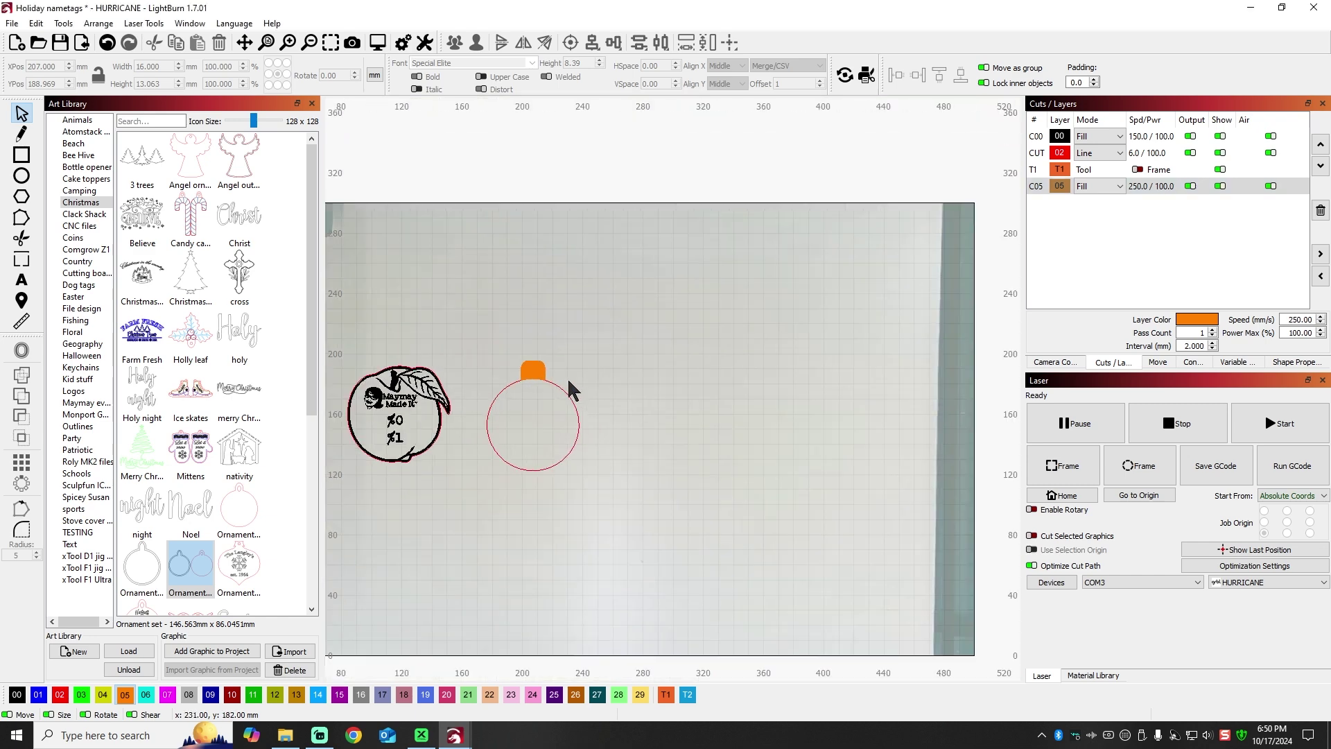
{"action": "left_click", "coordinate": [21, 175]}
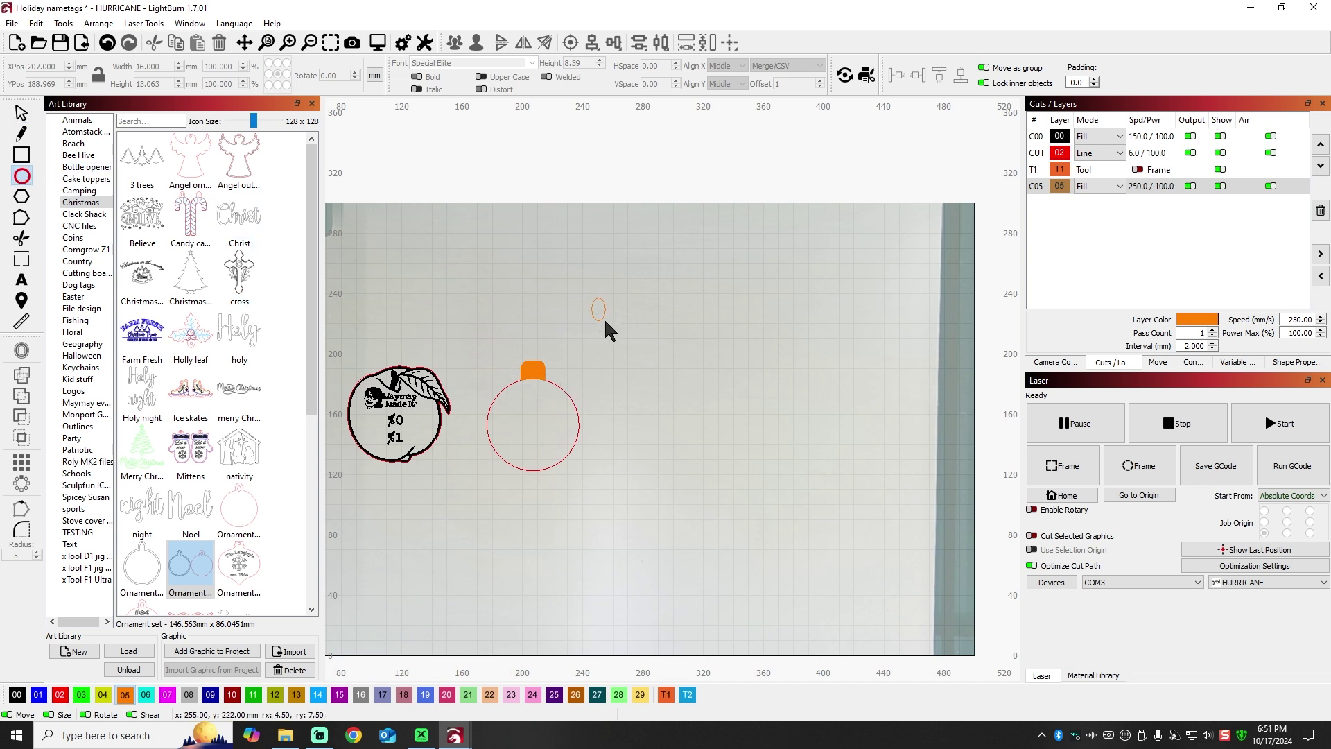
{"action": "left_click_drag", "start_coordinate": [604, 317], "coordinate": [605, 317]}
{"action": "left_click", "coordinate": [60, 694]}
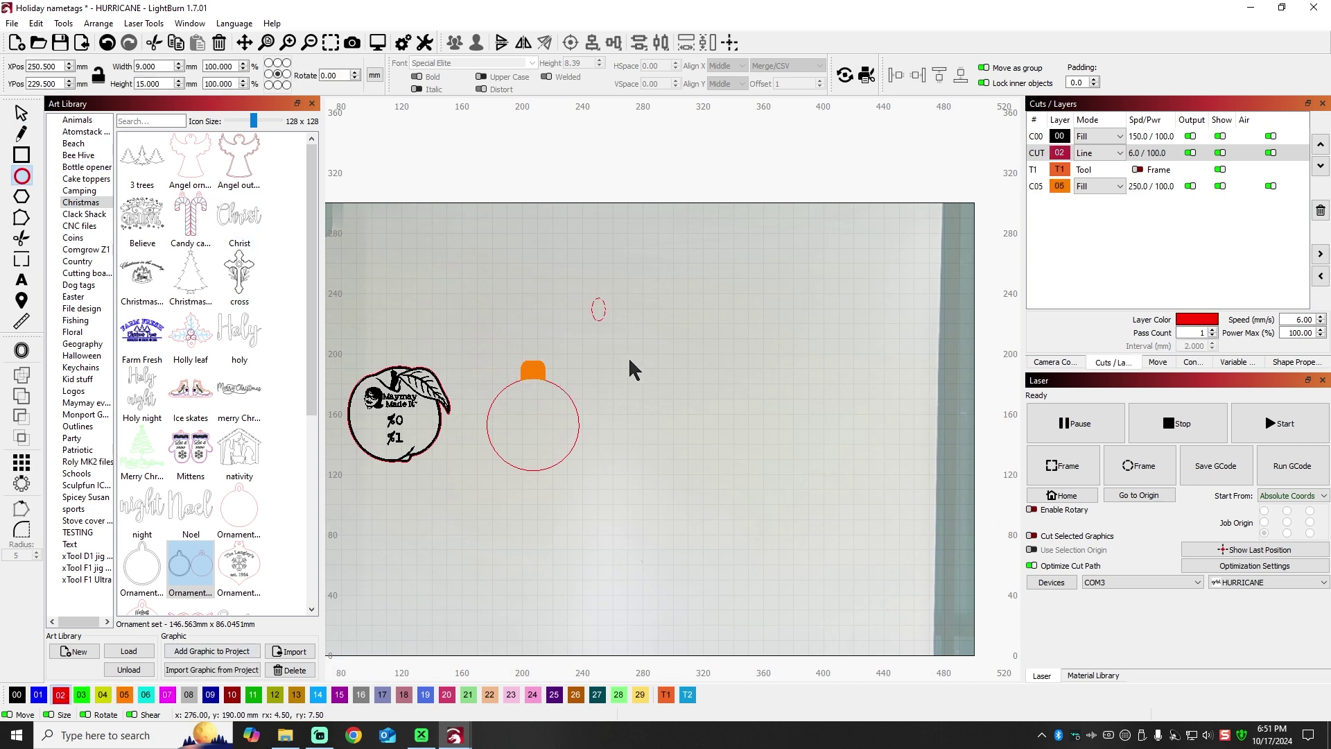
{"action": "key", "text": "Escape"}
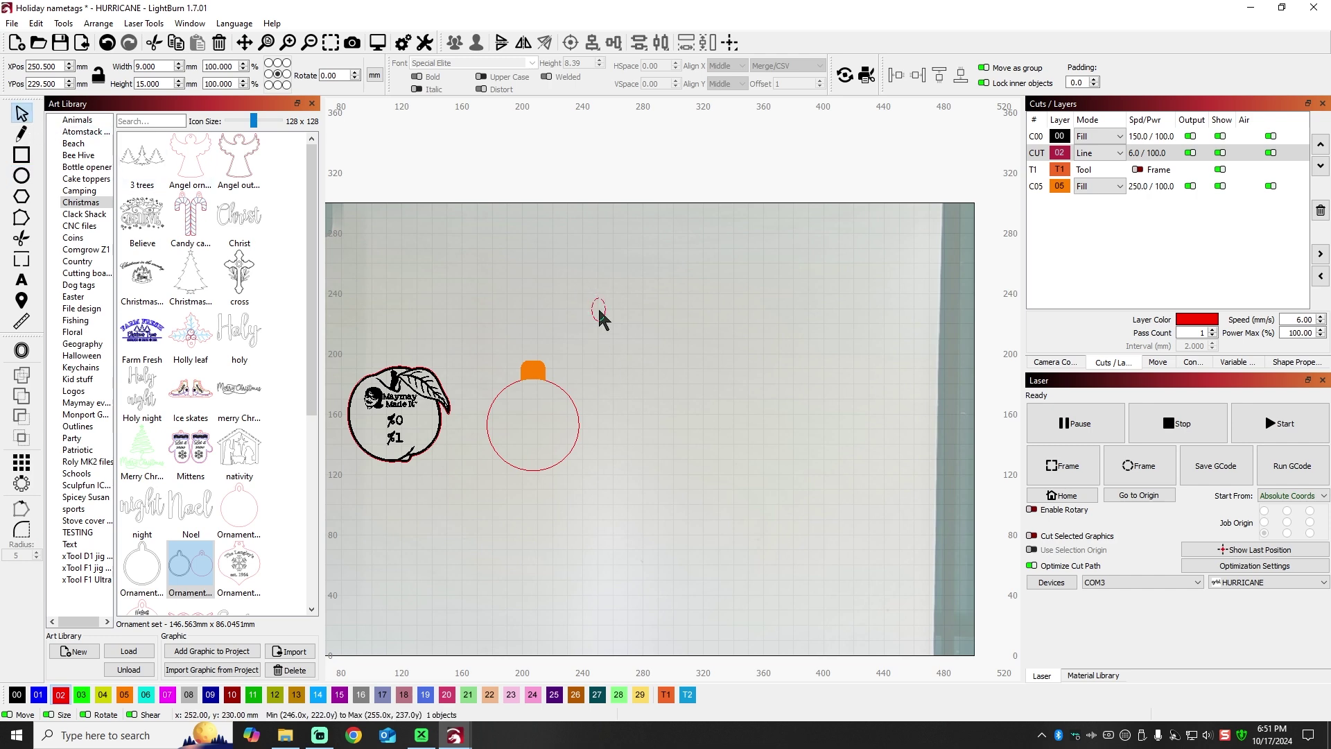
{"action": "left_click_drag", "start_coordinate": [594, 316], "coordinate": [532, 371]}
{"action": "scroll", "coordinate": [535, 371], "scroll_direction": "up", "scroll_amount": 5}
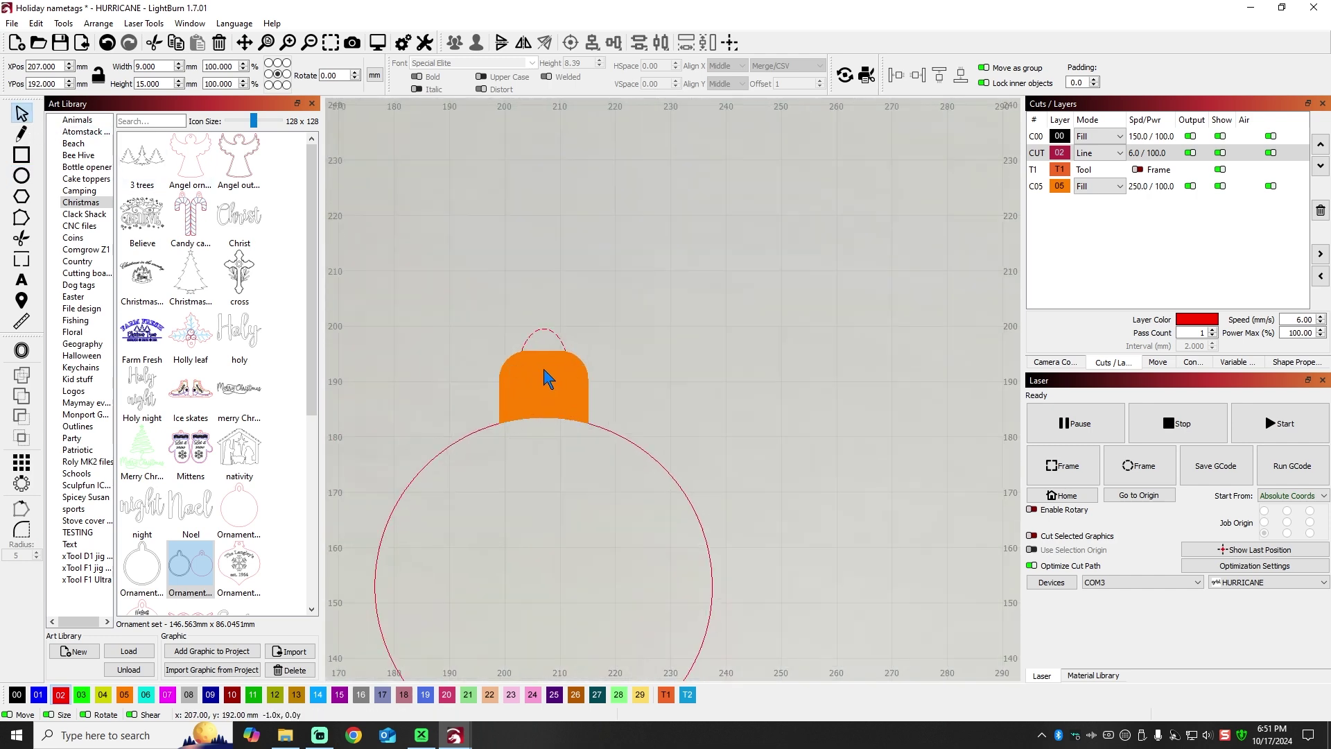
{"action": "left_click_drag", "start_coordinate": [543, 369], "coordinate": [545, 361]}
{"action": "left_click", "coordinate": [683, 326]}
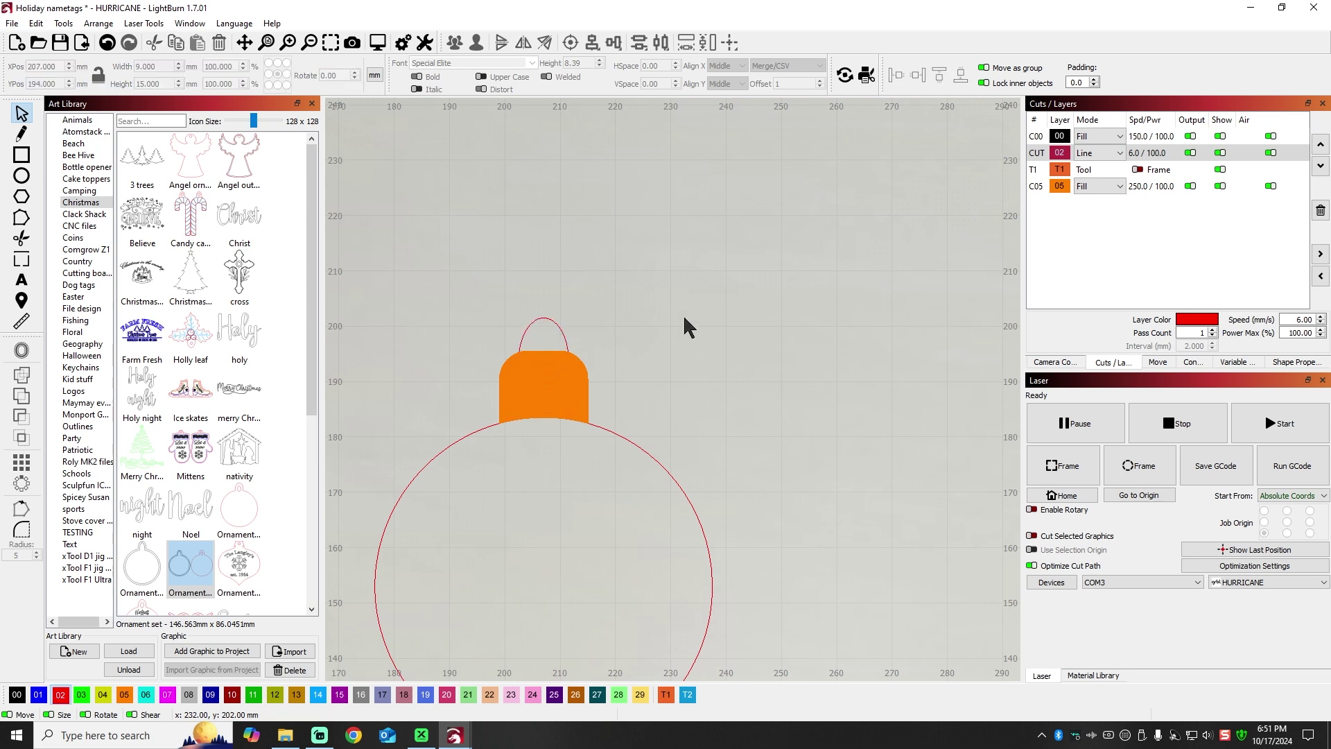
- Draw a circle inside the bail and set its width to 3 mm as the hanging hole
{"action": "left_click", "coordinate": [22, 175]}
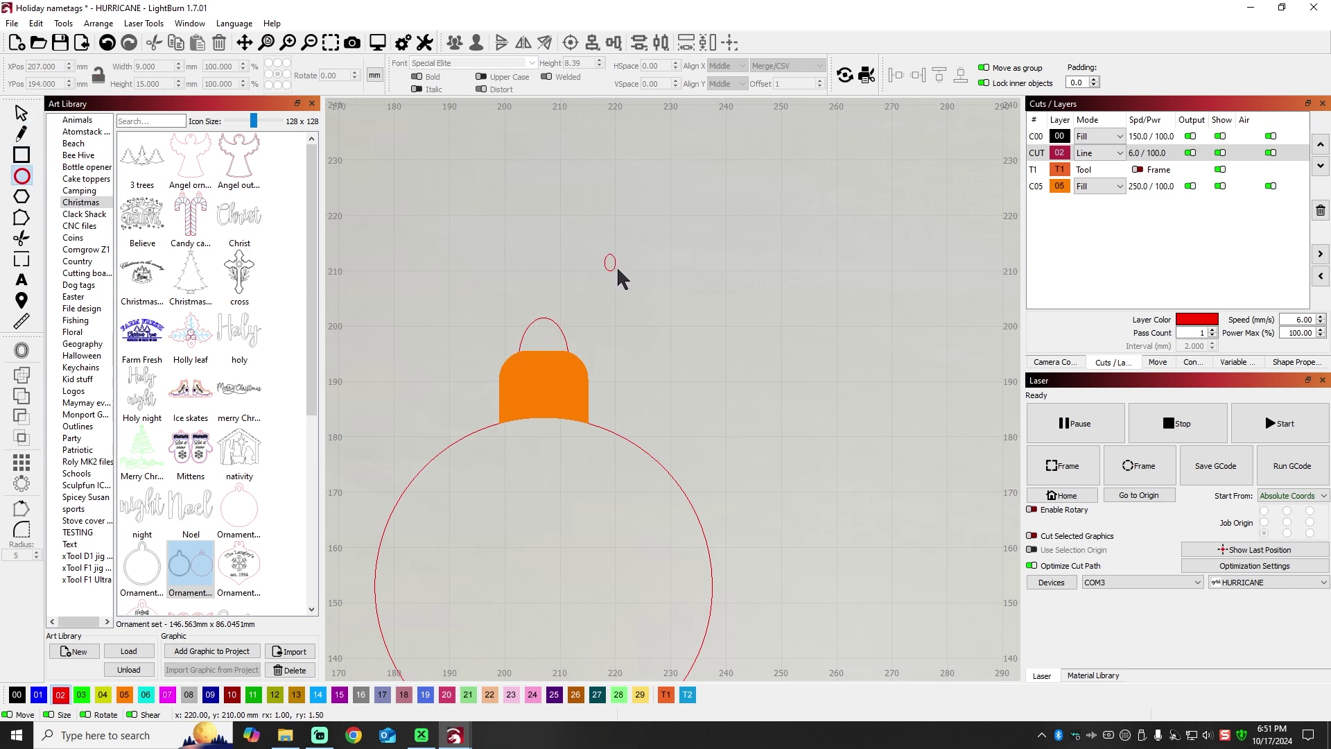
{"action": "left_click_drag", "start_coordinate": [625, 276], "coordinate": [544, 341]}
{"action": "left_click", "coordinate": [22, 113]}
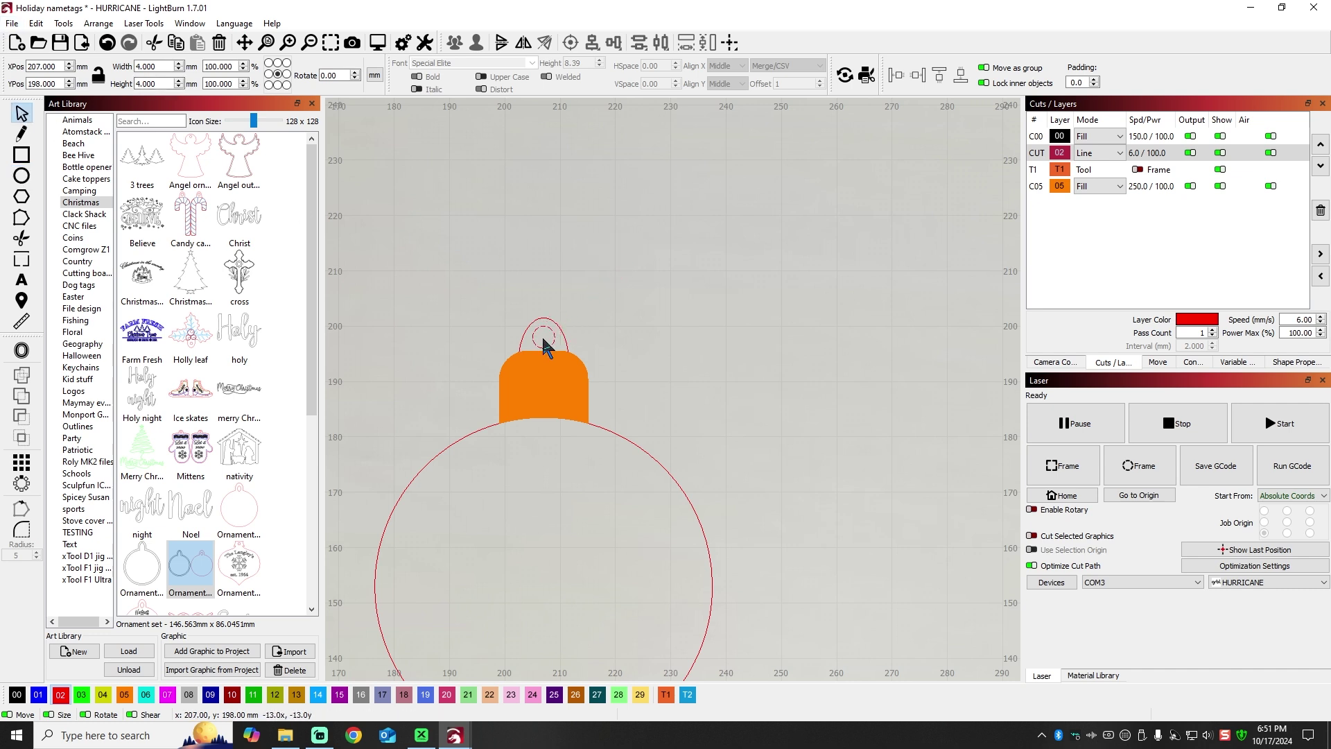
{"action": "double_click", "coordinate": [148, 66]}
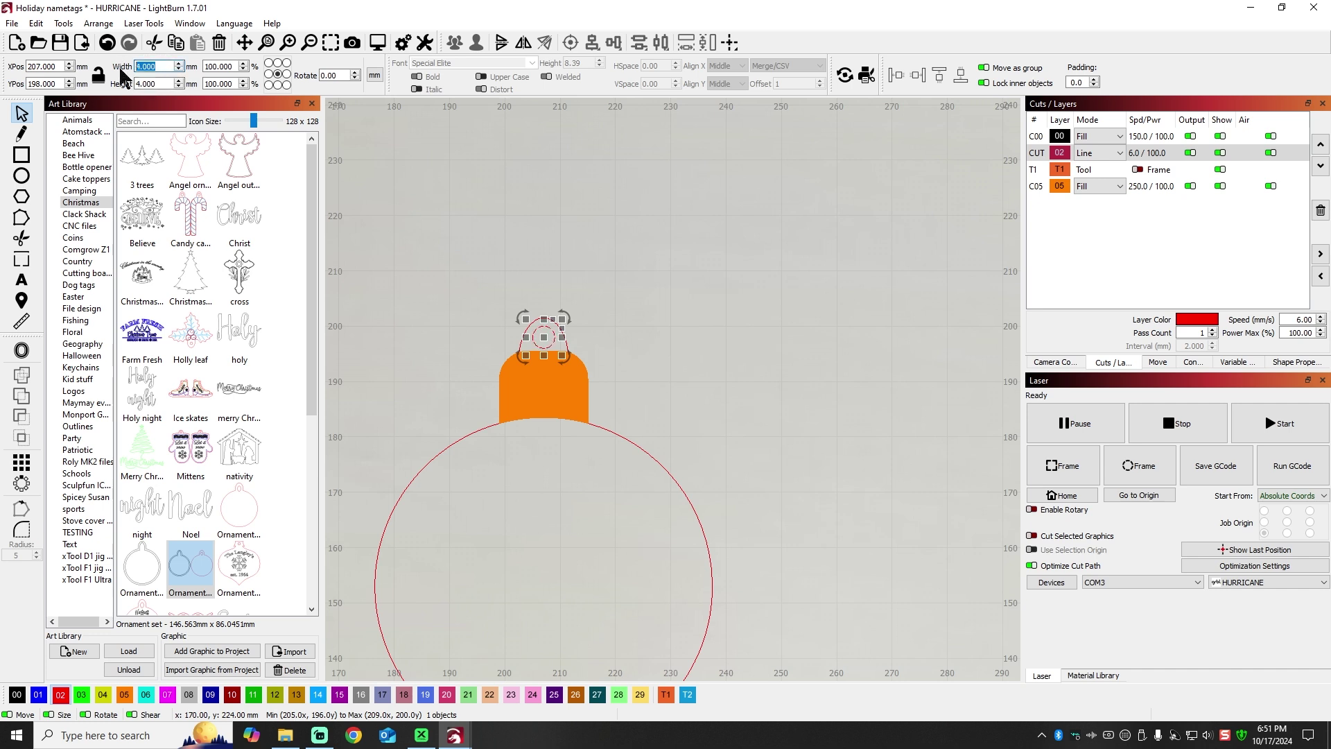
{"action": "key", "text": "Tab"}
{"action": "left_click", "coordinate": [882, 256]}
{"action": "scroll", "coordinate": [621, 333], "scroll_direction": "down", "scroll_amount": 4}
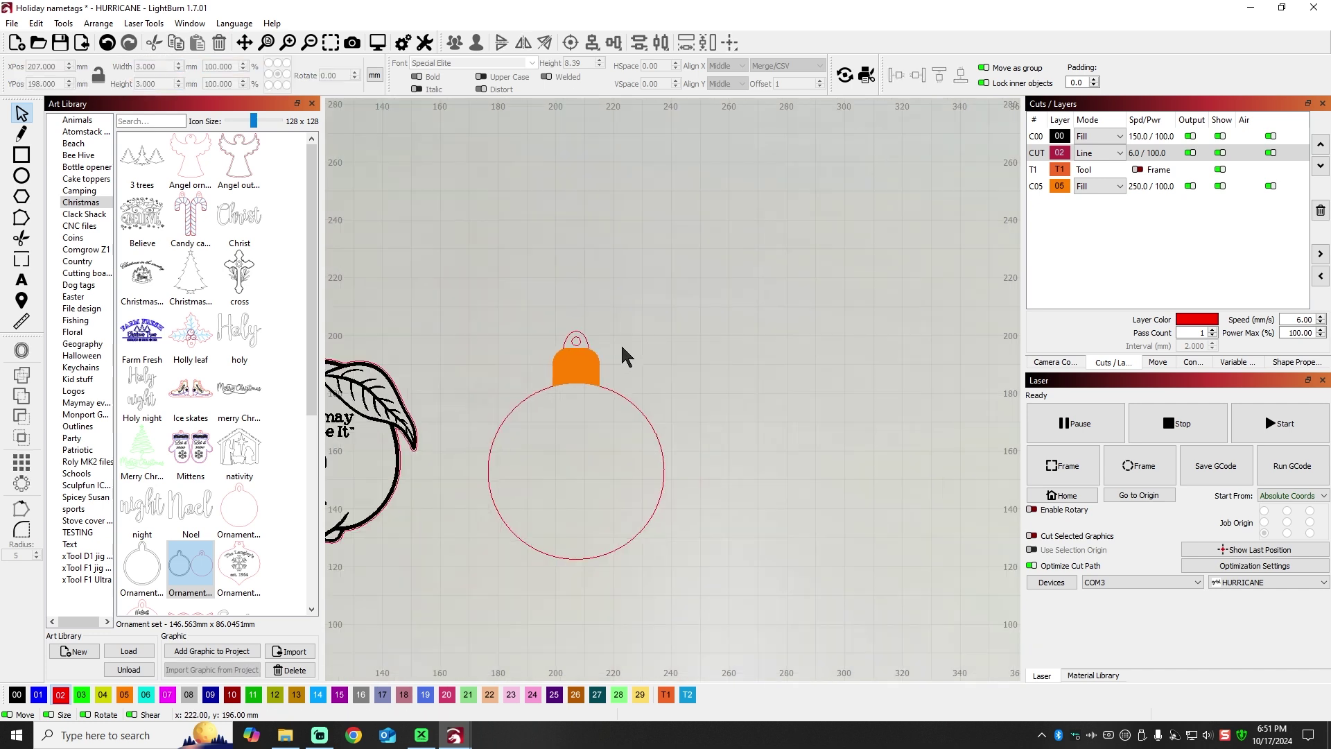
{"action": "scroll", "coordinate": [621, 344], "scroll_direction": "up", "scroll_amount": 3}
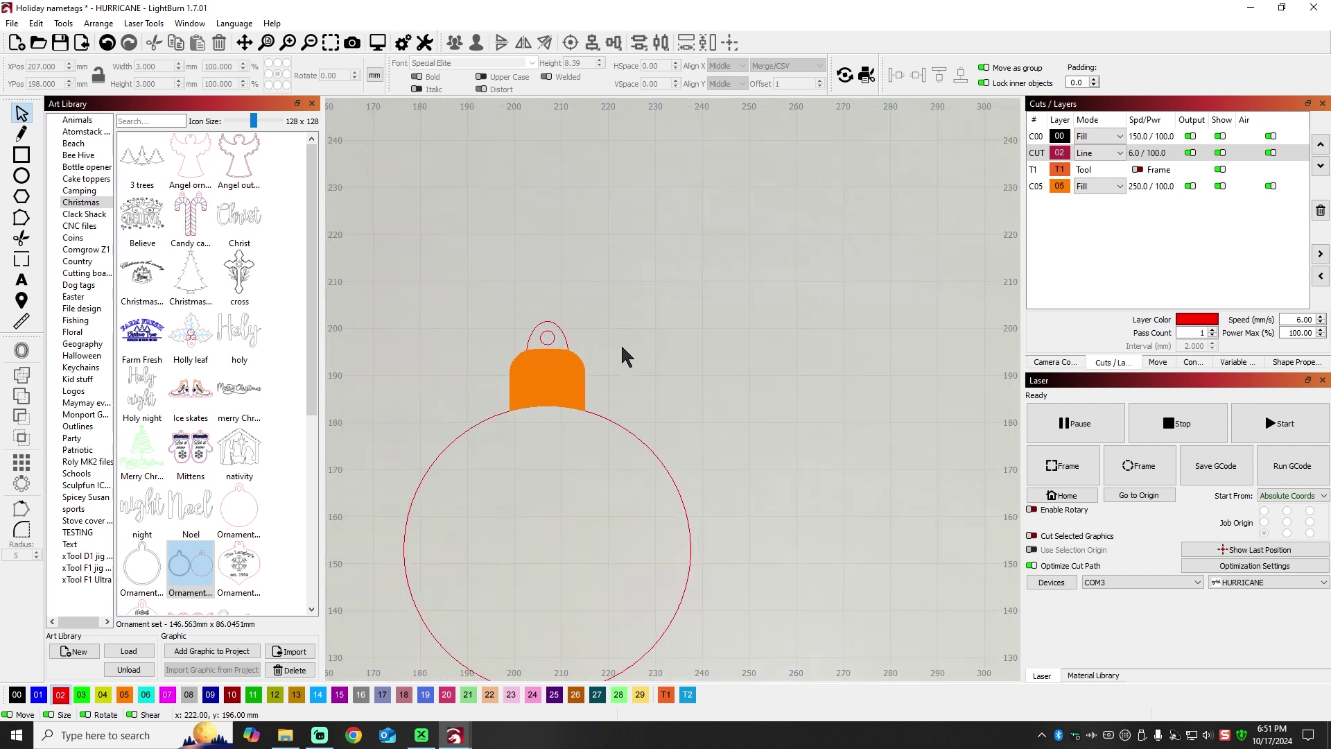
- With T1 shown and C05 hidden, weld the bail oval to the ornament circle, then show C05 again
{"action": "left_click", "coordinate": [1220, 170]}
{"action": "left_click", "coordinate": [1220, 186]}
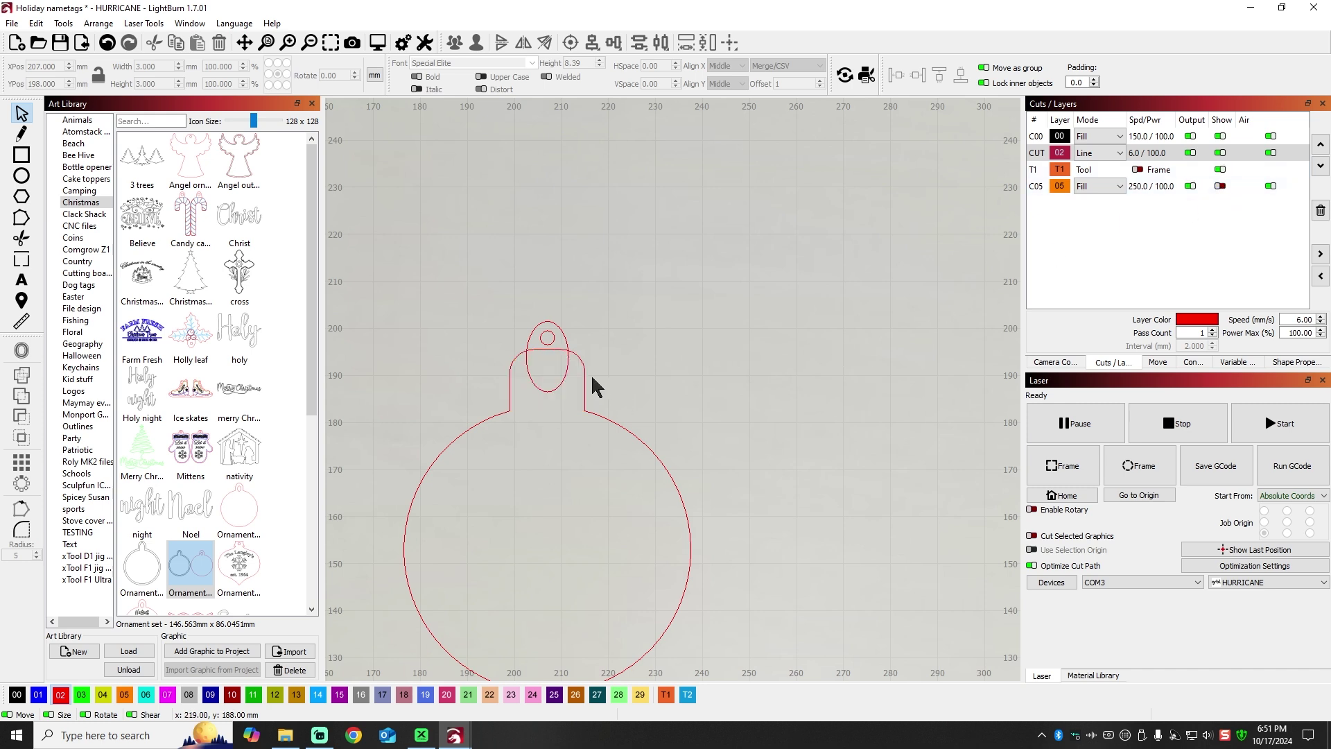
{"action": "left_click", "coordinate": [567, 342]}
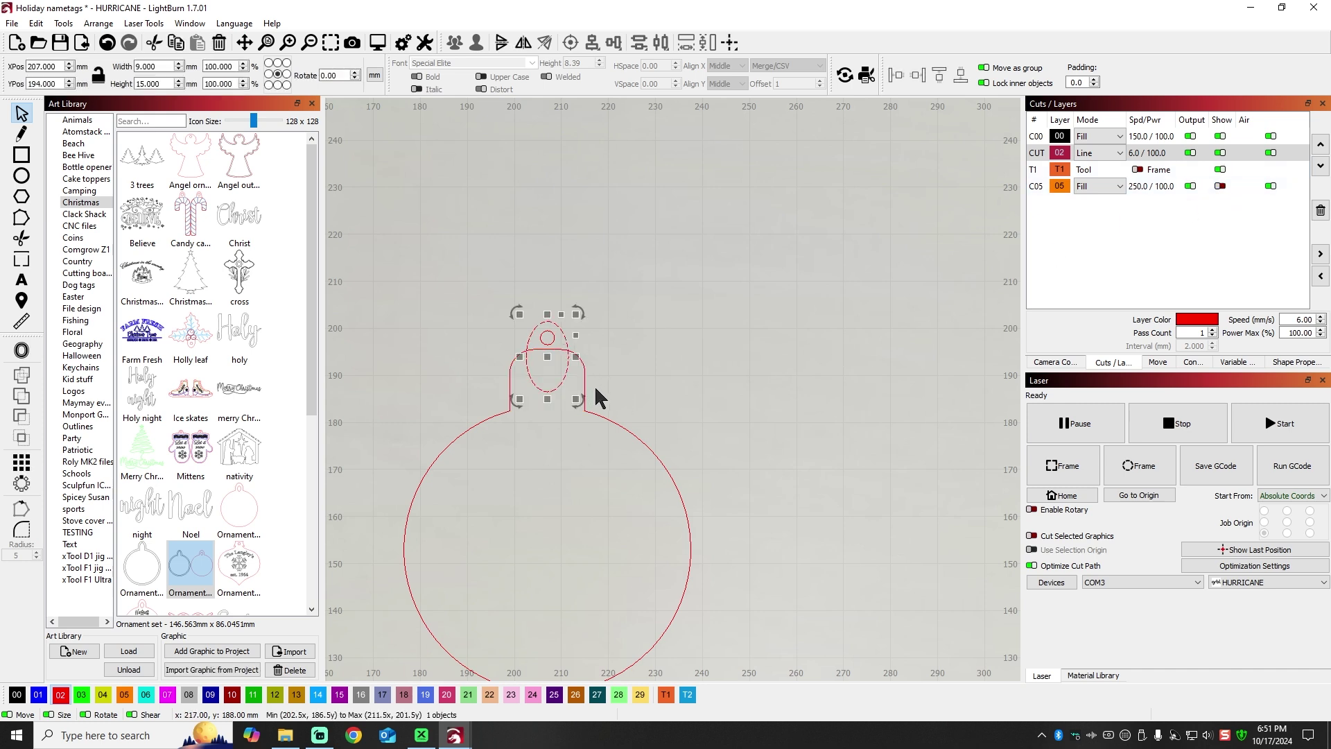
{"action": "left_click", "coordinate": [647, 449], "text": "shift"}
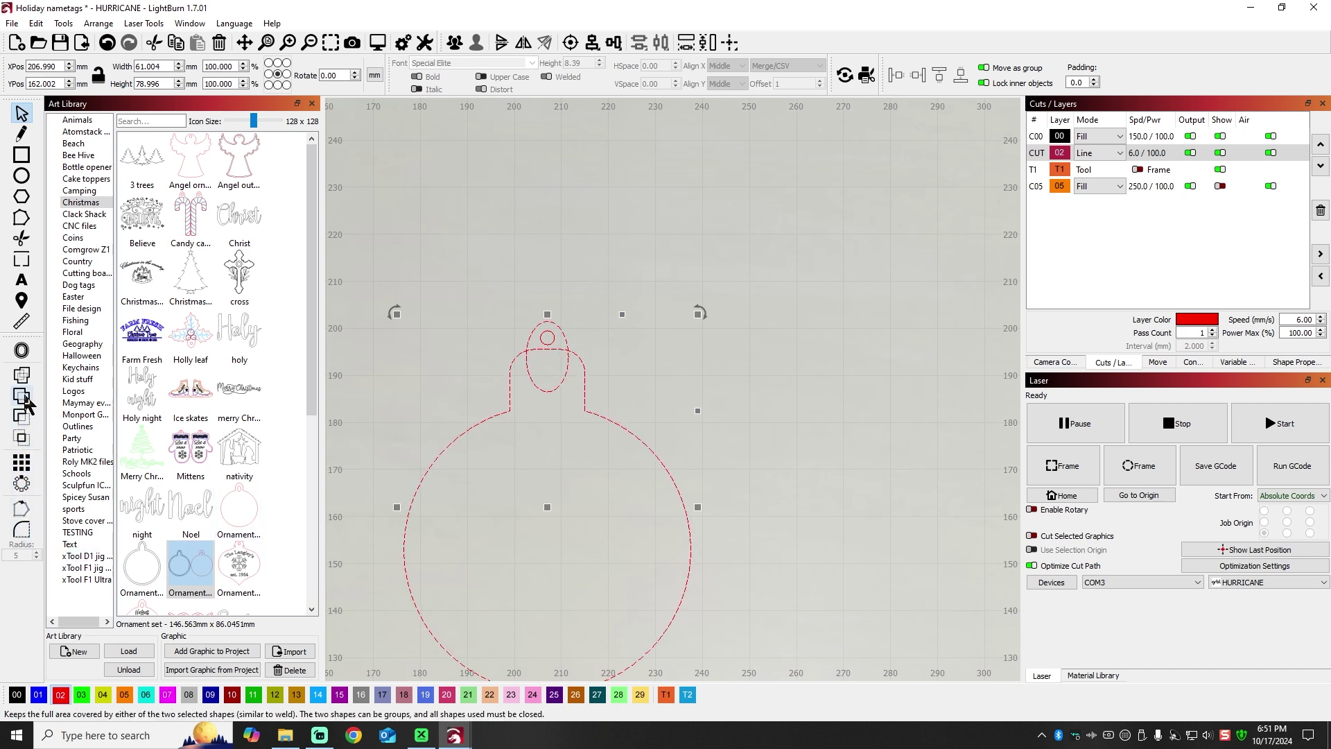
{"action": "left_click", "coordinate": [22, 436]}
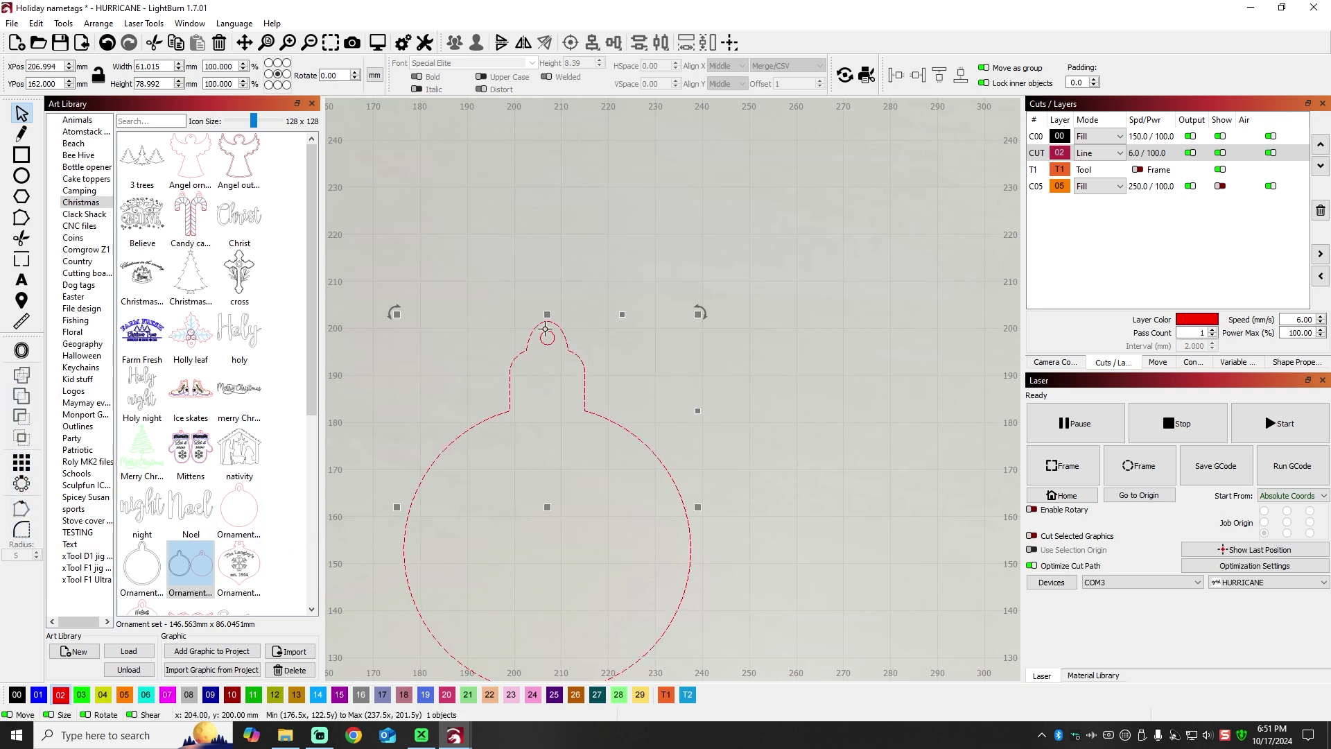
{"action": "left_click", "coordinate": [1221, 186]}
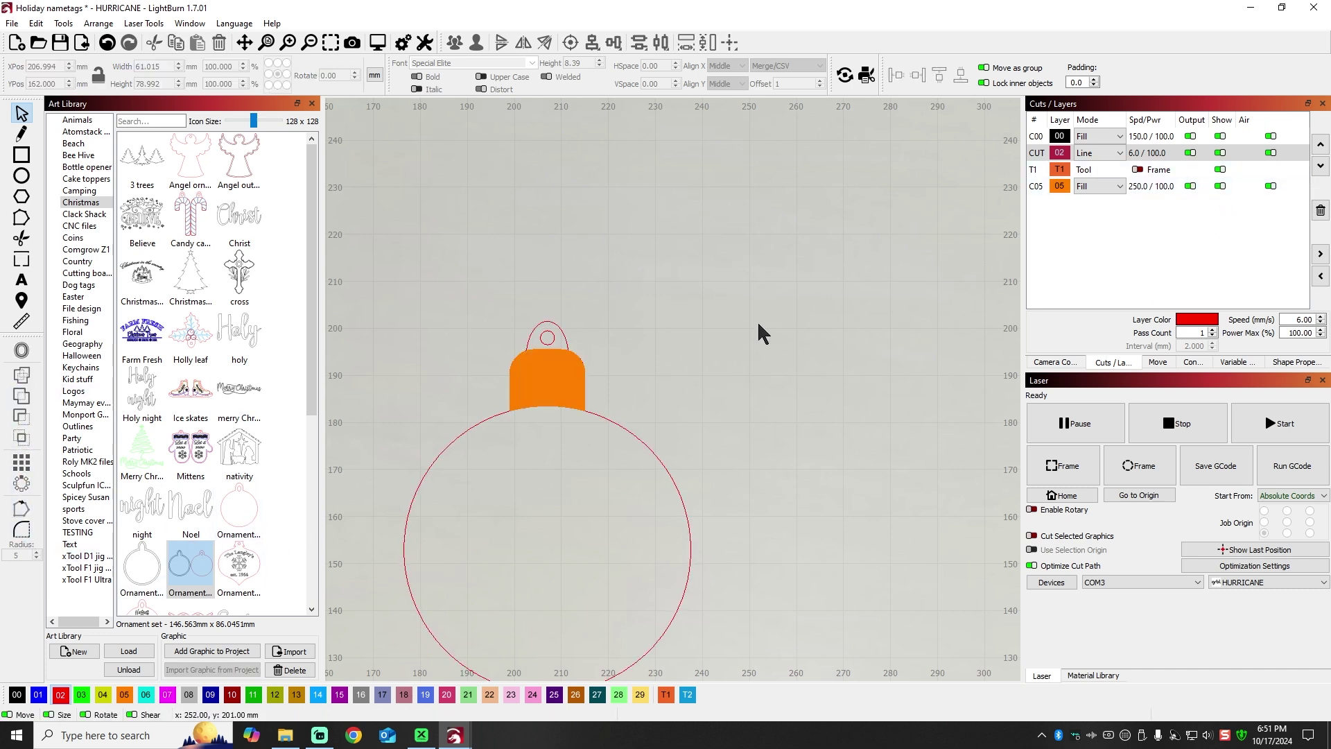
- Move the logo and %0/%1 text out of the apple into empty space and centre them on each other
{"action": "scroll", "coordinate": [761, 326], "scroll_direction": "down", "scroll_amount": 6}
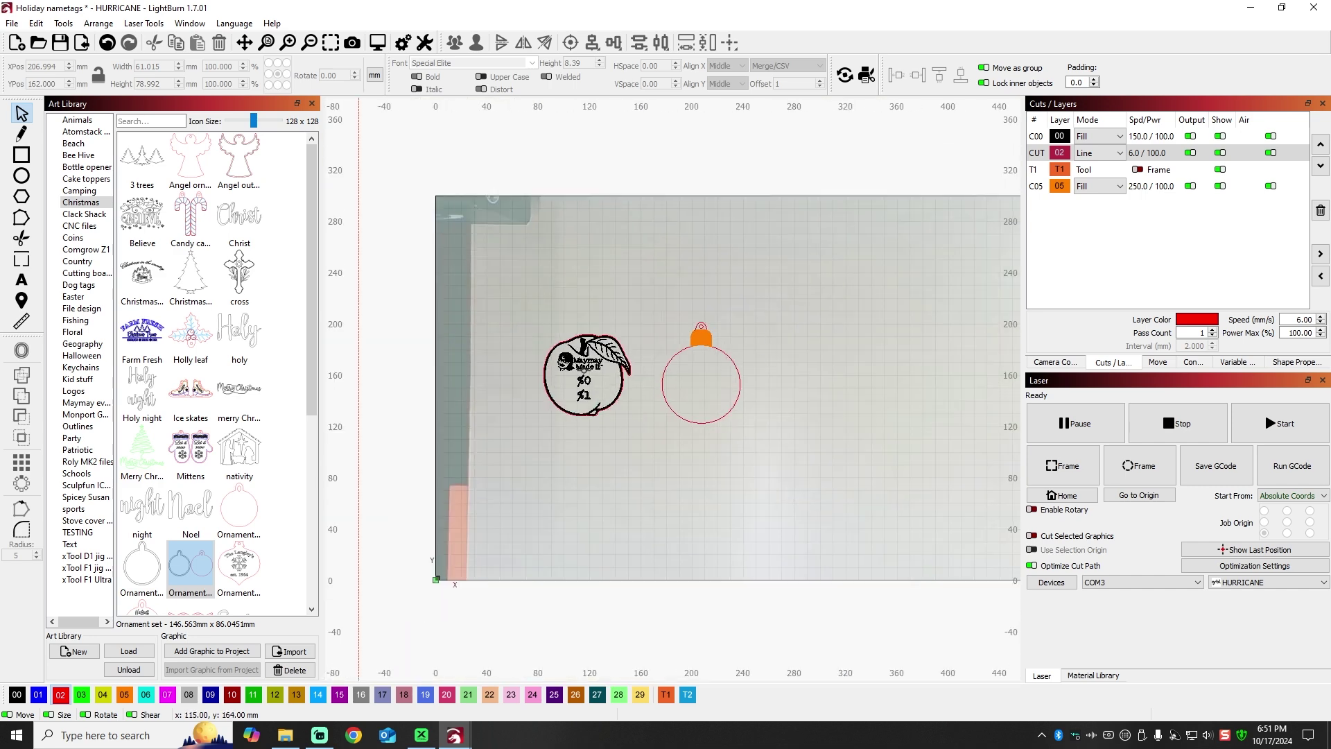
{"action": "left_click", "coordinate": [582, 374]}
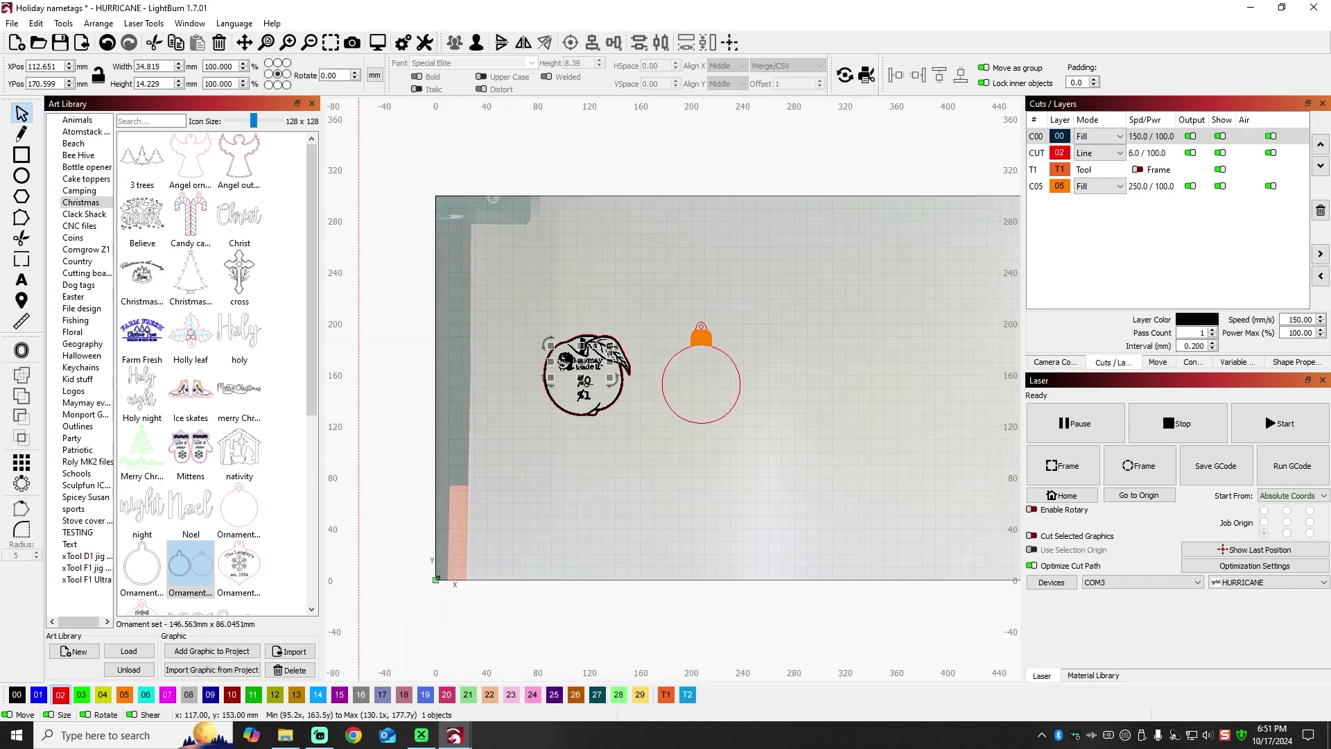
{"action": "left_click_drag", "start_coordinate": [581, 375], "coordinate": [663, 390]}
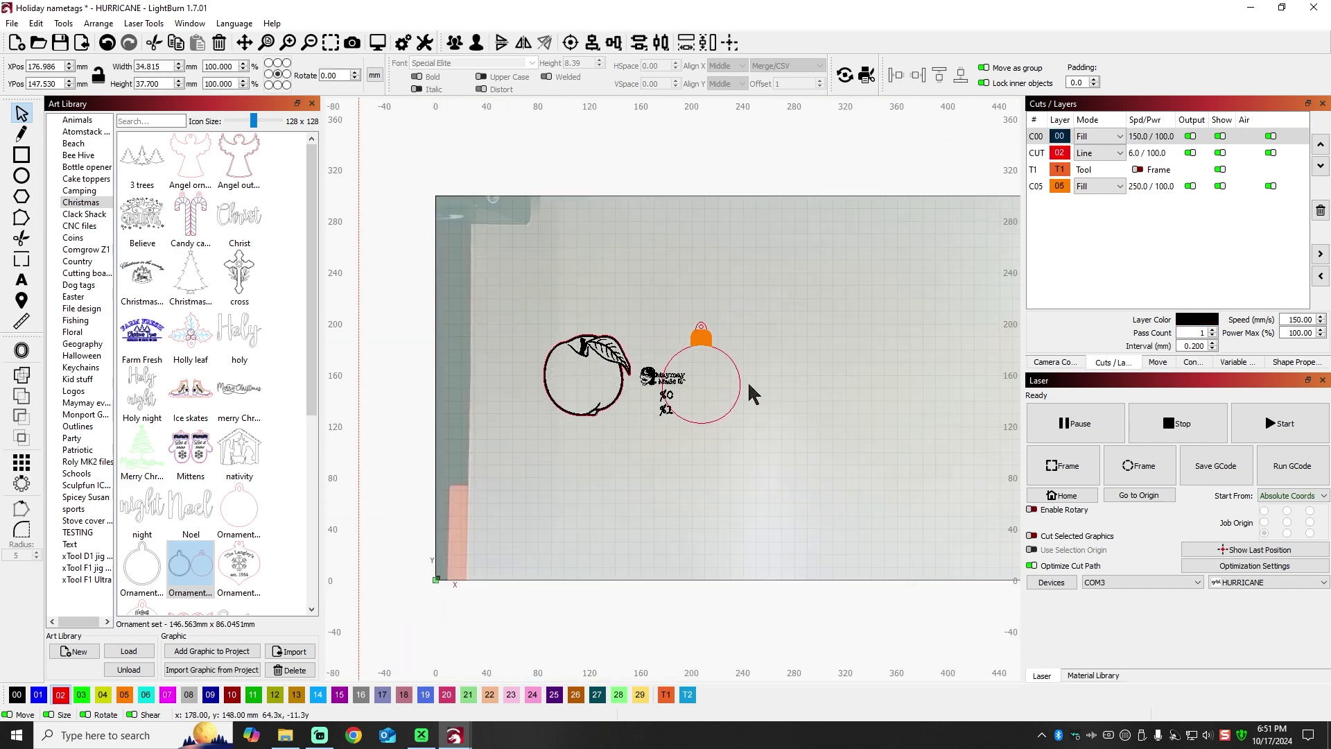
{"action": "left_click_drag", "start_coordinate": [791, 386], "coordinate": [836, 350]}
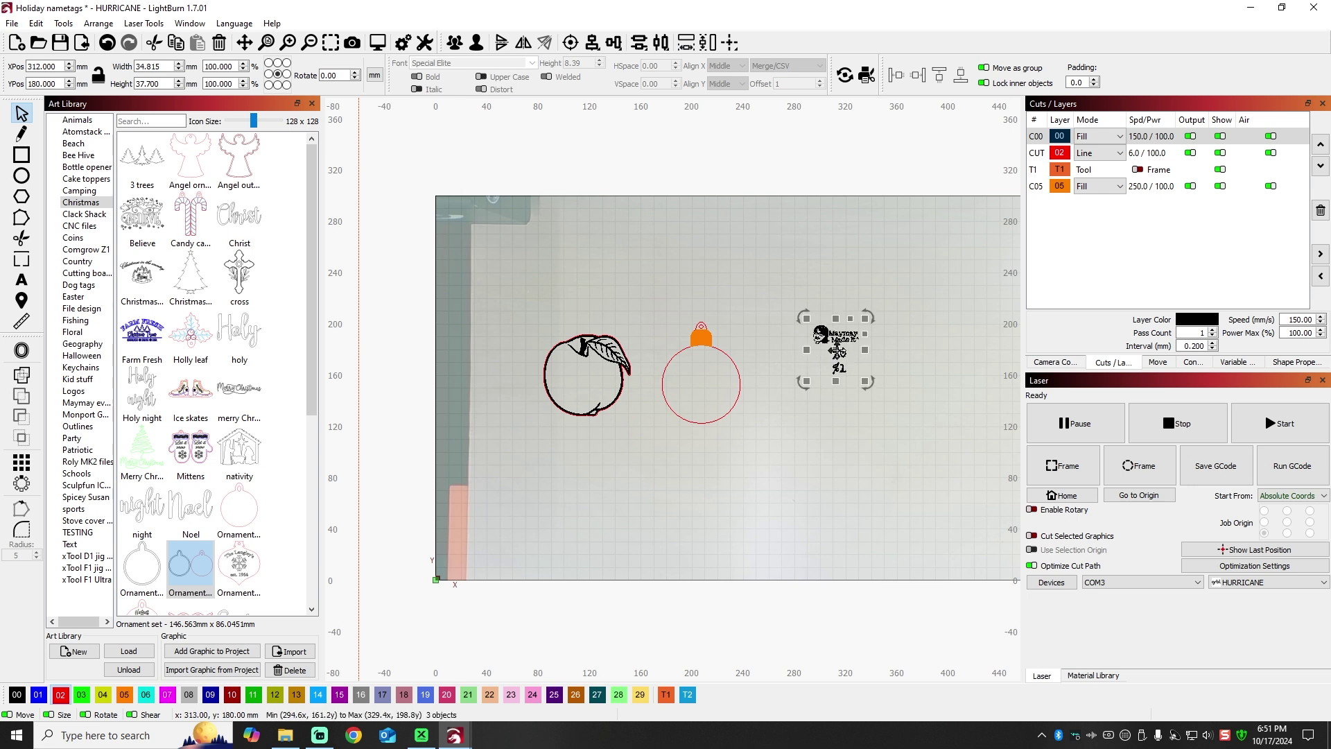
{"action": "left_click", "coordinate": [599, 44]}
{"action": "left_click", "coordinate": [637, 67]}
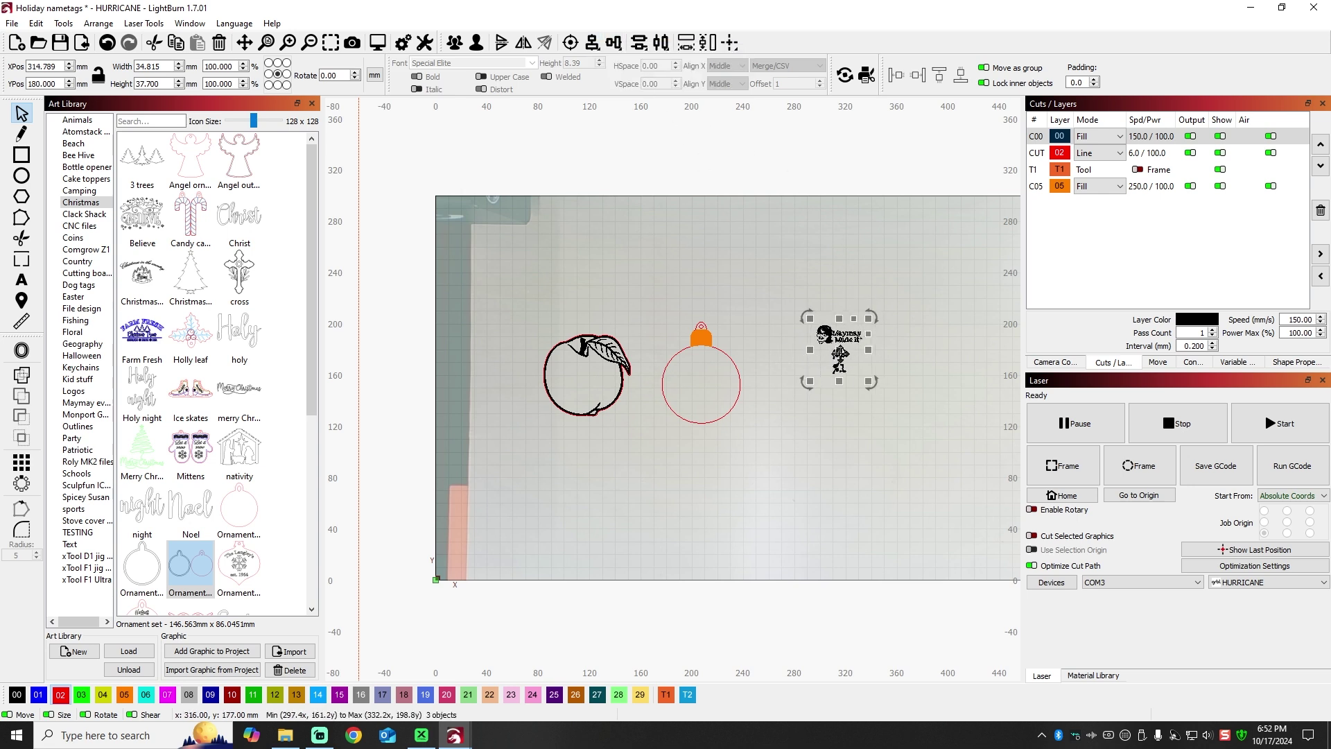
- Group the three text items and move the group into the ornament circle, selecting the circle too
{"action": "right_click", "coordinate": [841, 353]}
{"action": "left_click", "coordinate": [897, 276]}
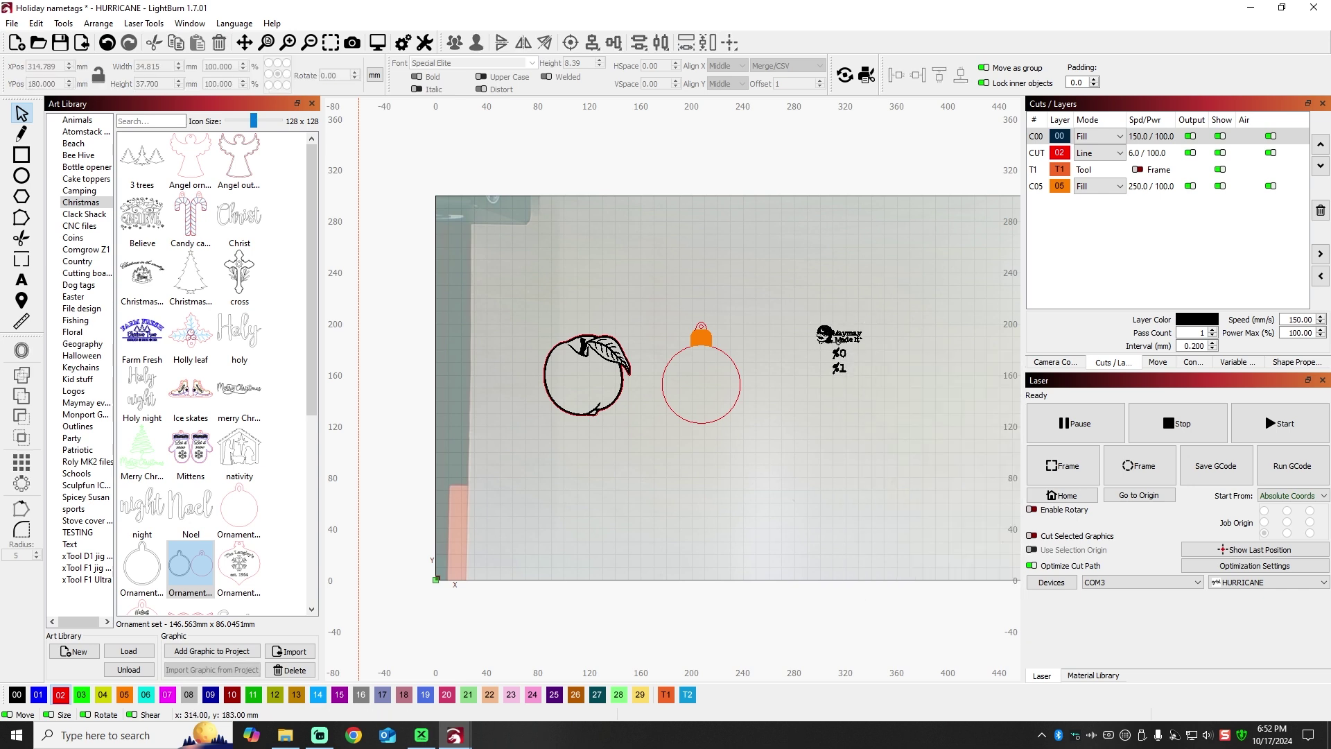
{"action": "left_click_drag", "start_coordinate": [802, 285], "coordinate": [857, 371]}
{"action": "right_click", "coordinate": [835, 344]}
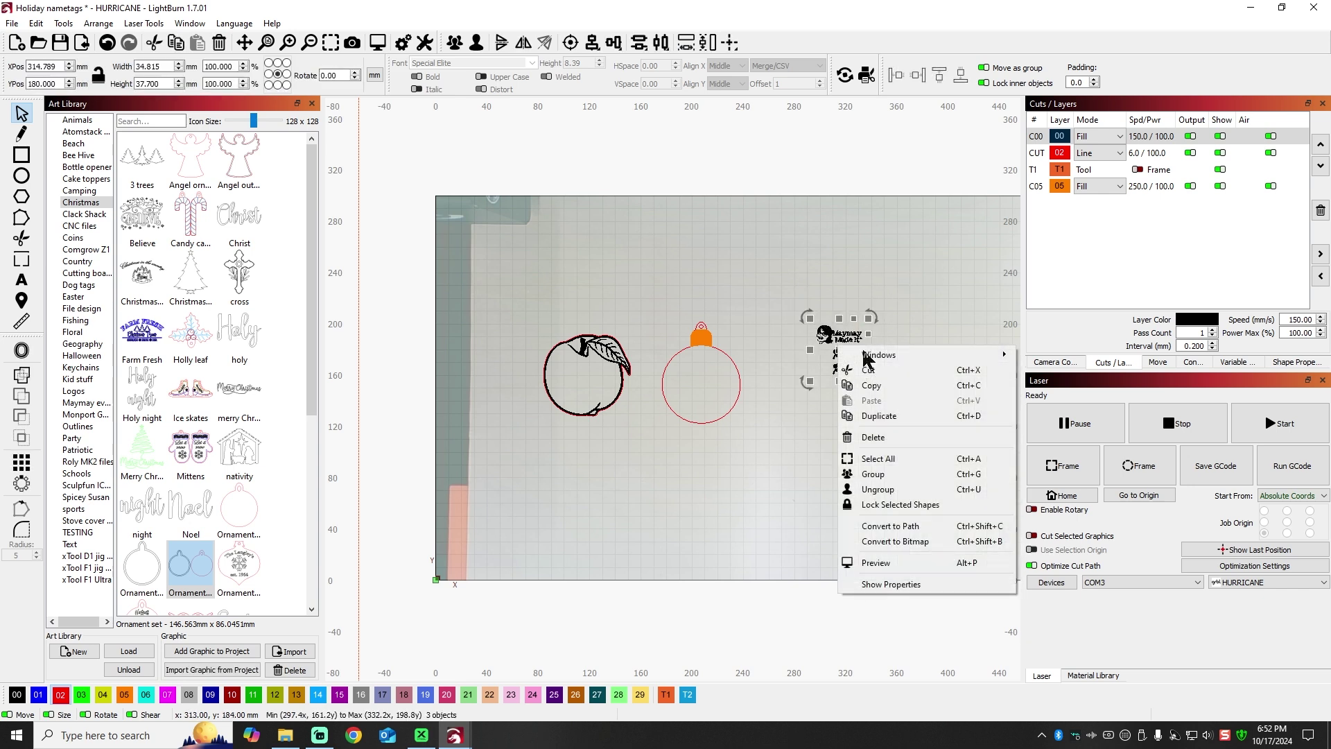
{"action": "left_click", "coordinate": [881, 480]}
{"action": "left_click_drag", "start_coordinate": [836, 355], "coordinate": [699, 390]}
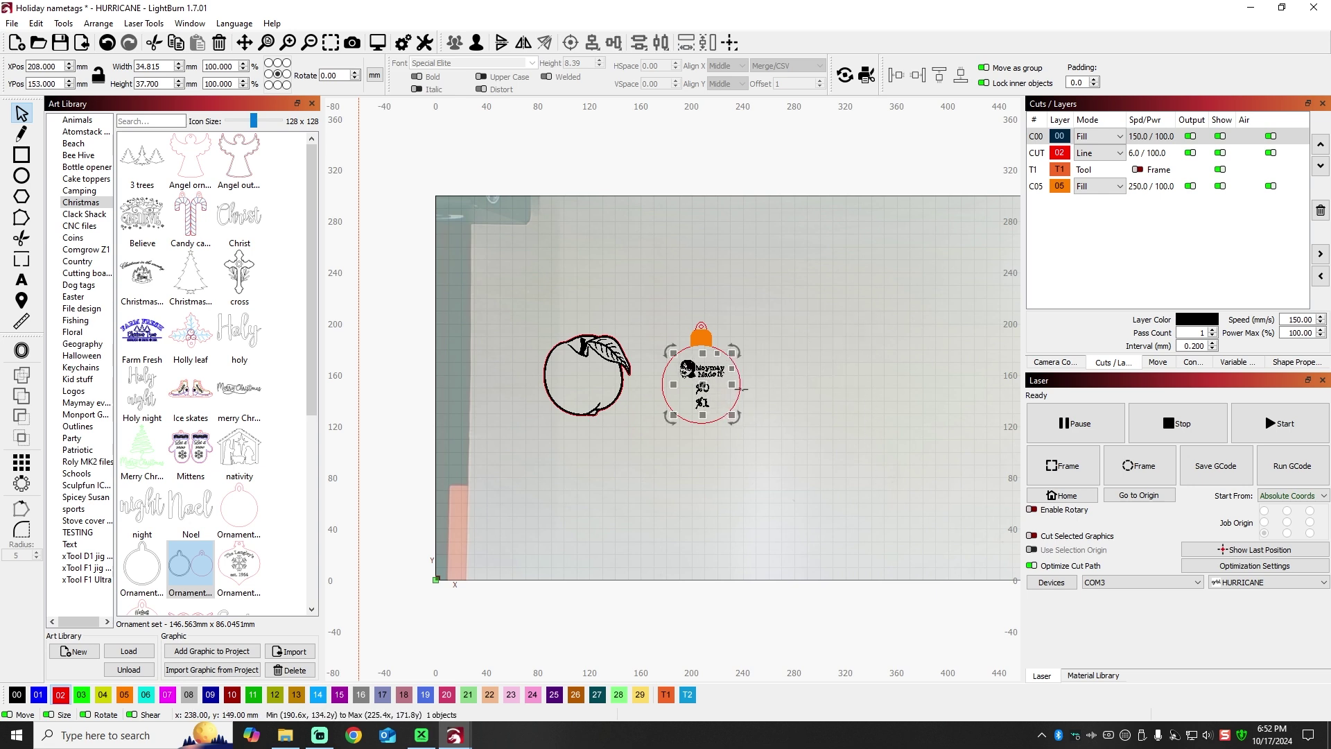
{"action": "left_click", "coordinate": [741, 390], "text": "shift"}
- Centre the text group on the ornament and nudge it down two steps
{"action": "left_click", "coordinate": [569, 43]}
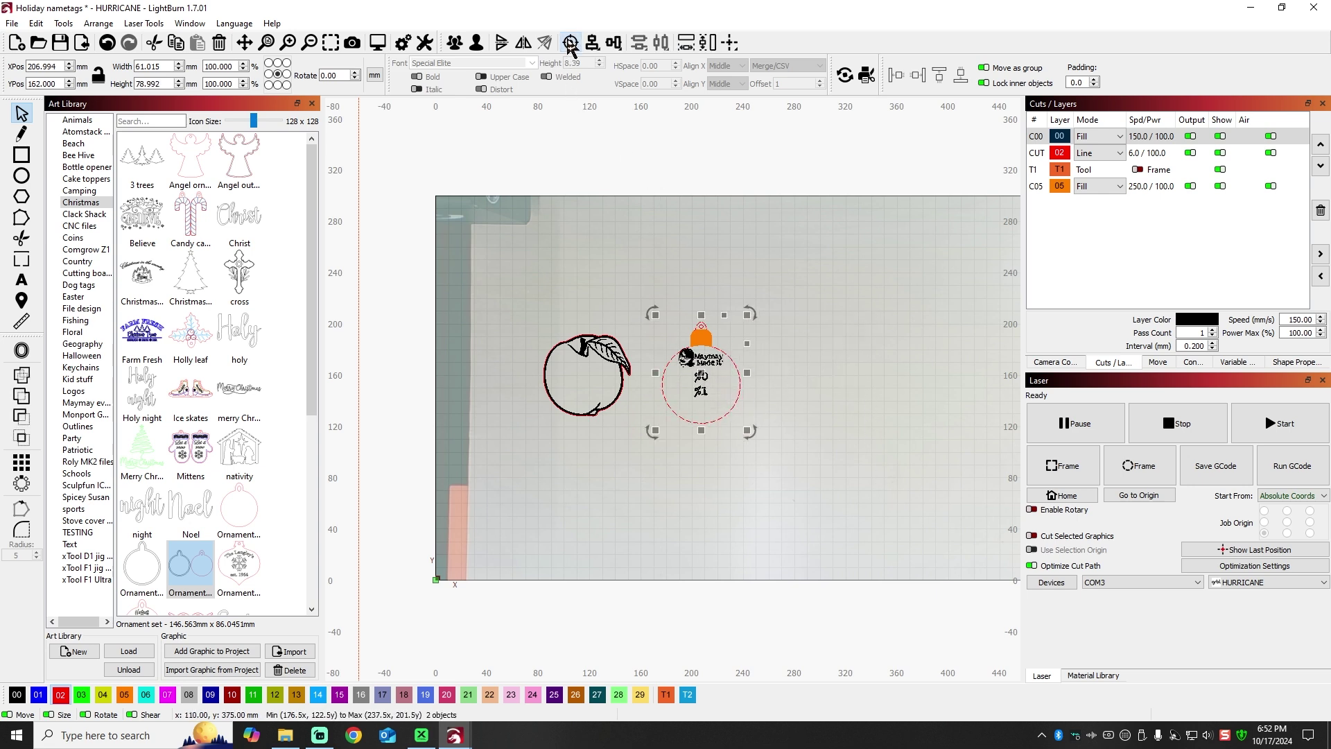
{"action": "left_click", "coordinate": [924, 305]}
{"action": "scroll", "coordinate": [694, 382], "scroll_direction": "up", "scroll_amount": 5}
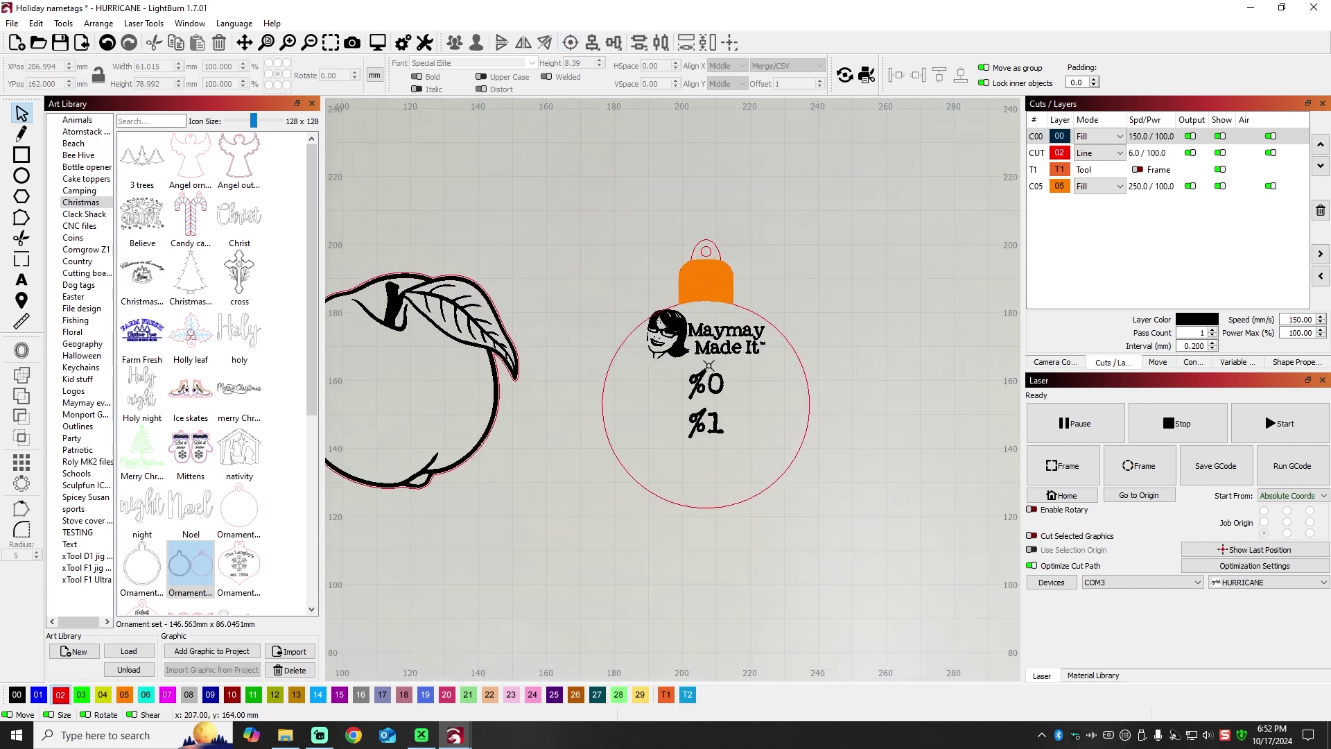
{"action": "left_click", "coordinate": [760, 352]}
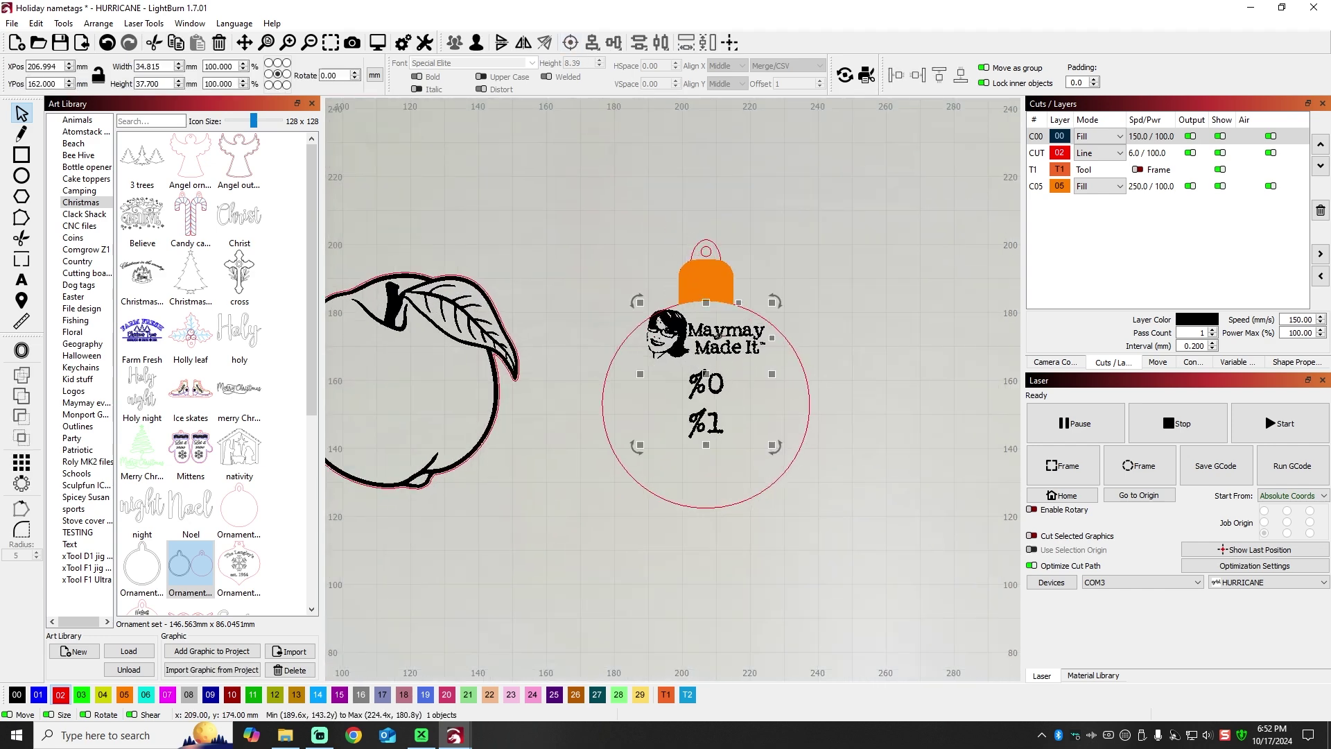
{"action": "key", "text": "Down"}
{"action": "key", "text": "Down"}
{"action": "key", "text": "Down"}
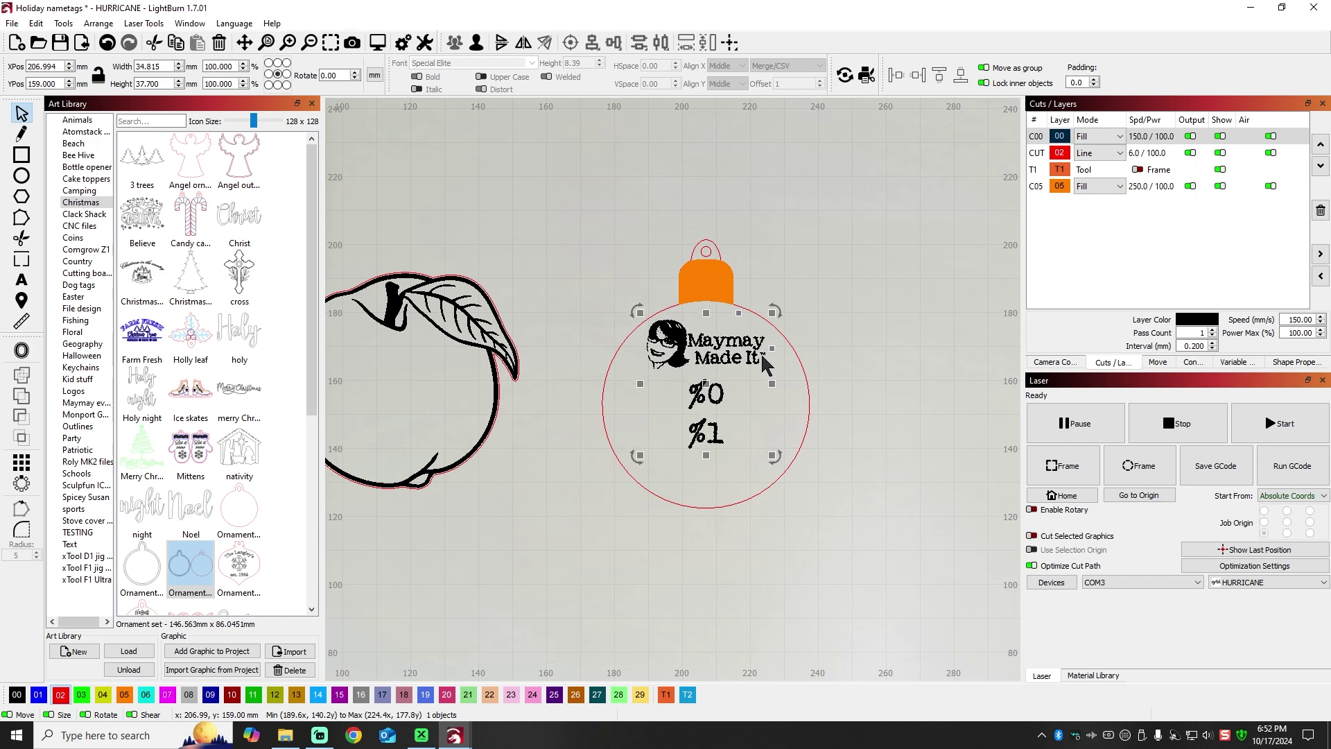
{"action": "key", "text": "Down"}
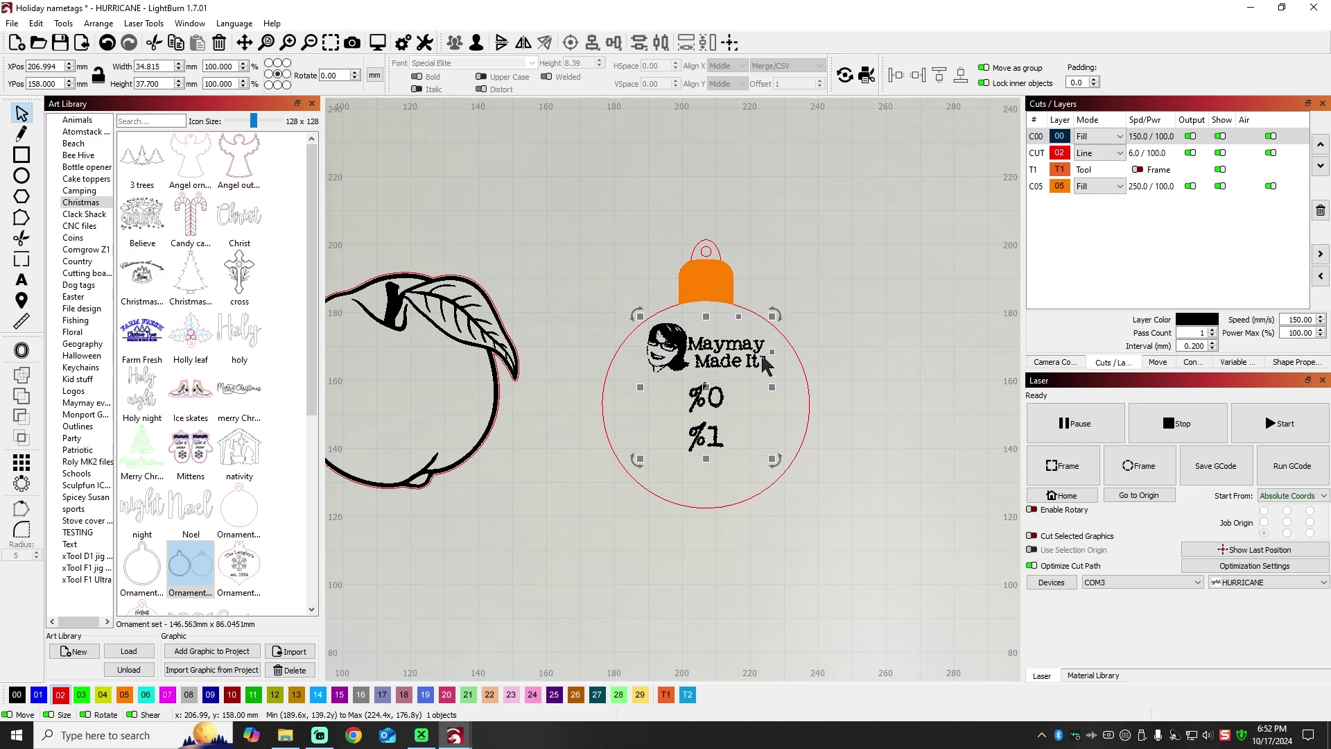
{"action": "left_click", "coordinate": [860, 274]}
- Delete the apple drawing and drag the logo and text slightly lower
{"action": "scroll", "coordinate": [781, 276], "scroll_direction": "down", "scroll_amount": 5}
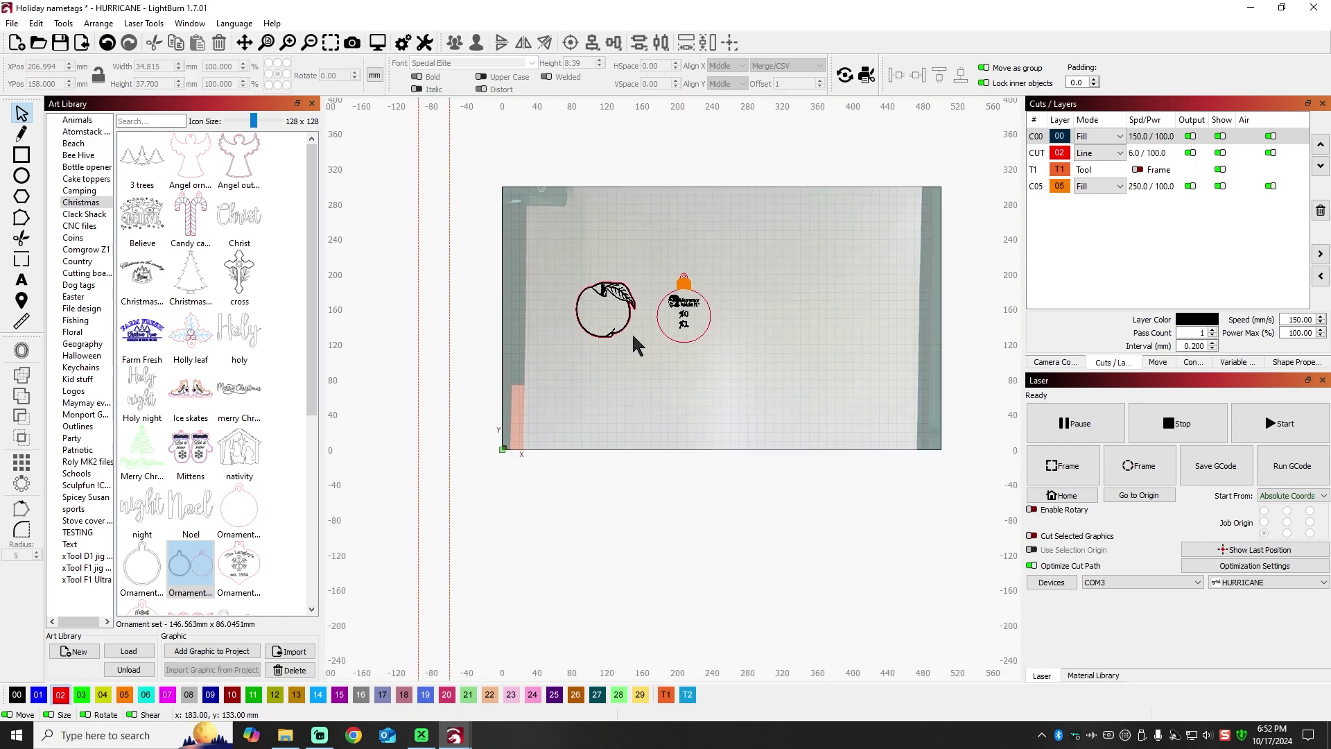
{"action": "left_click_drag", "start_coordinate": [543, 247], "coordinate": [647, 379]}
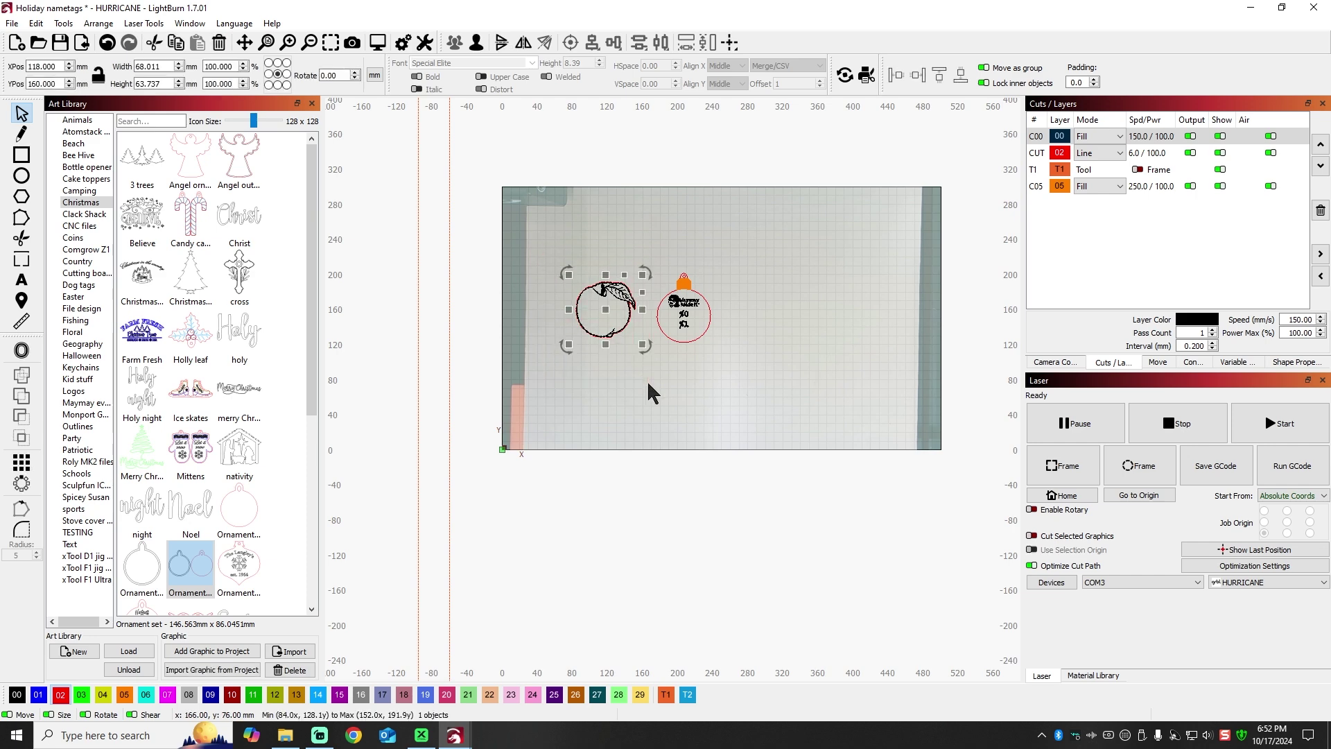
{"action": "key", "text": "Delete"}
{"action": "scroll", "coordinate": [681, 305], "scroll_direction": "up", "scroll_amount": 6}
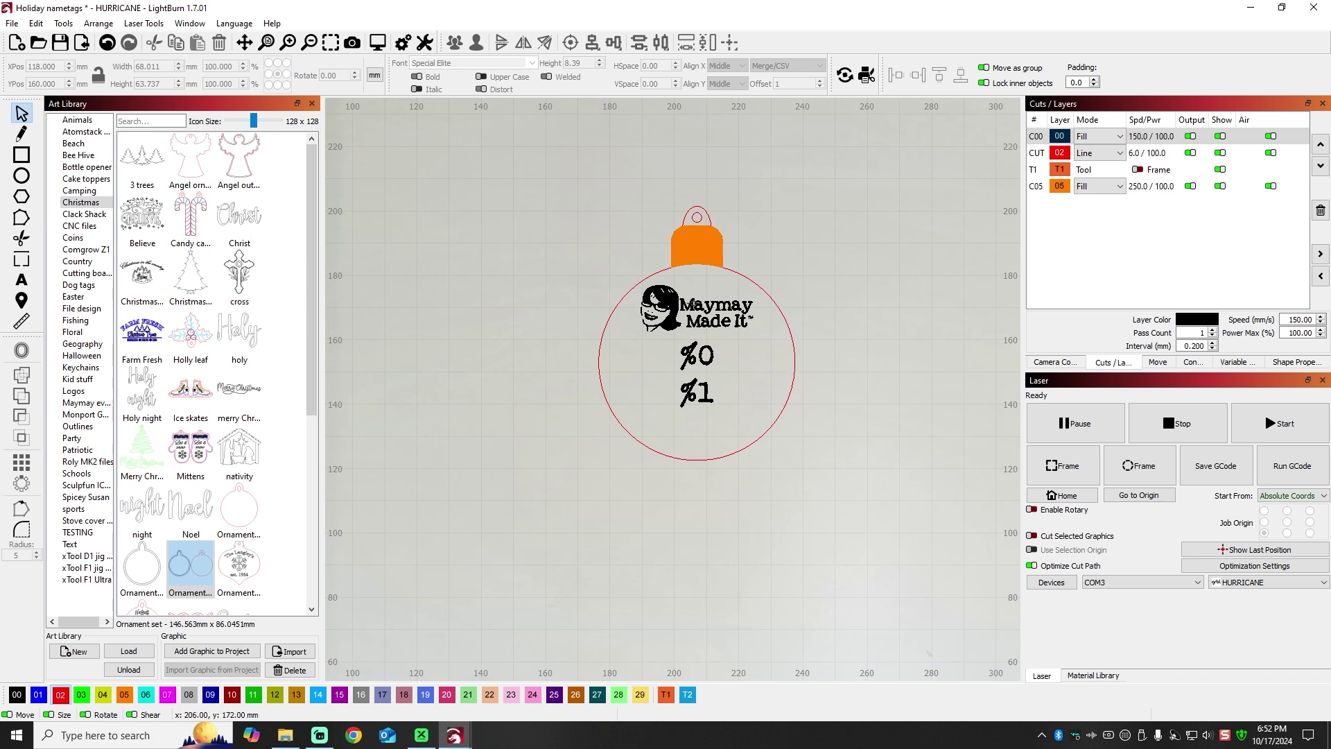
{"action": "left_click_drag", "start_coordinate": [691, 312], "coordinate": [697, 352]}
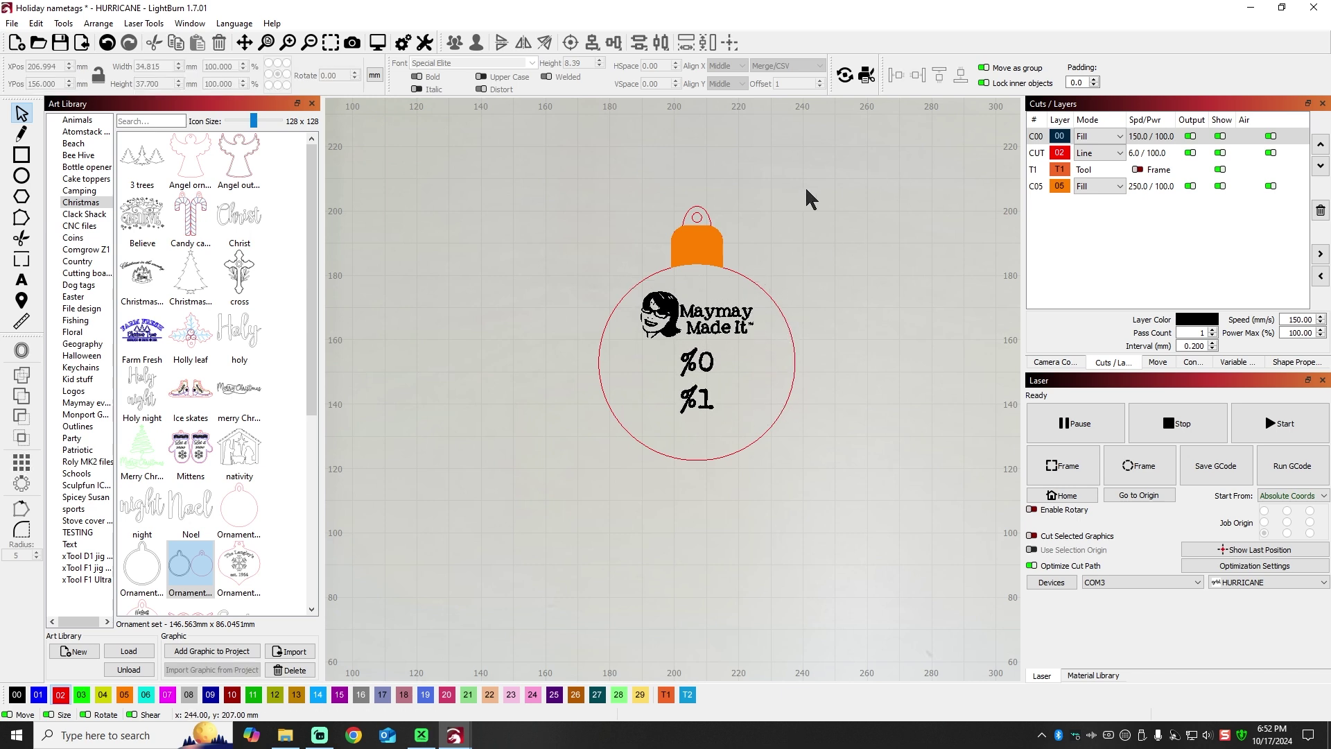
- Offset the ornament's red cut outline 3 mm inward
{"action": "left_click", "coordinate": [711, 217]}
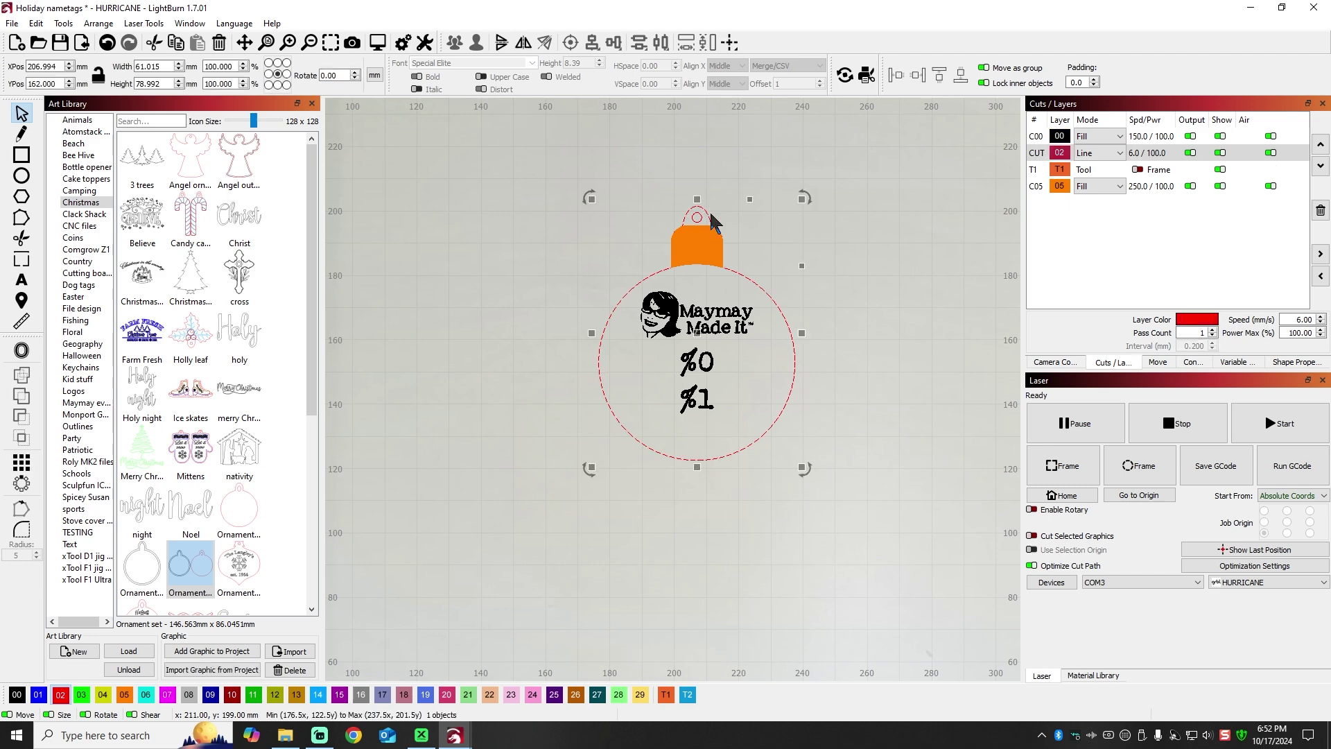
{"action": "left_click", "coordinate": [22, 350]}
{"action": "left_click_drag", "start_coordinate": [666, 295], "coordinate": [284, 230]}
{"action": "left_click", "coordinate": [165, 277]}
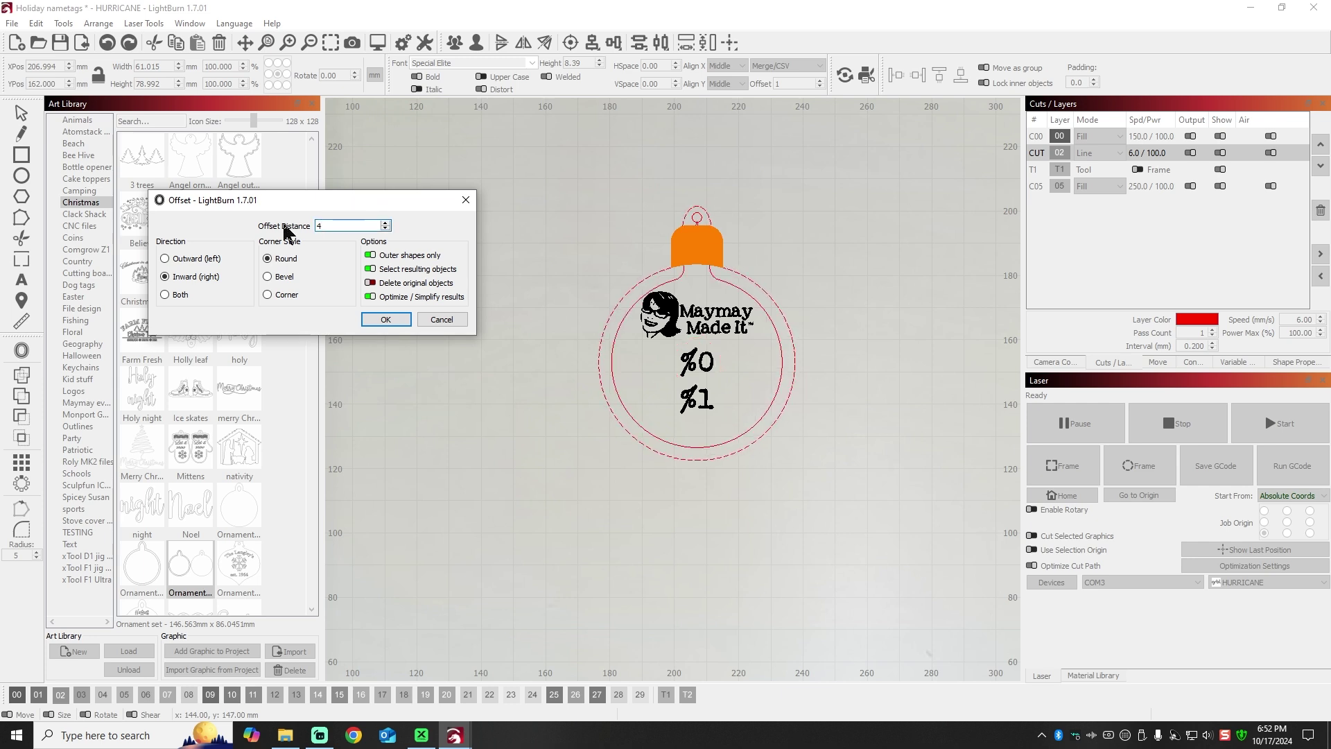
{"action": "type", "text": "3"}
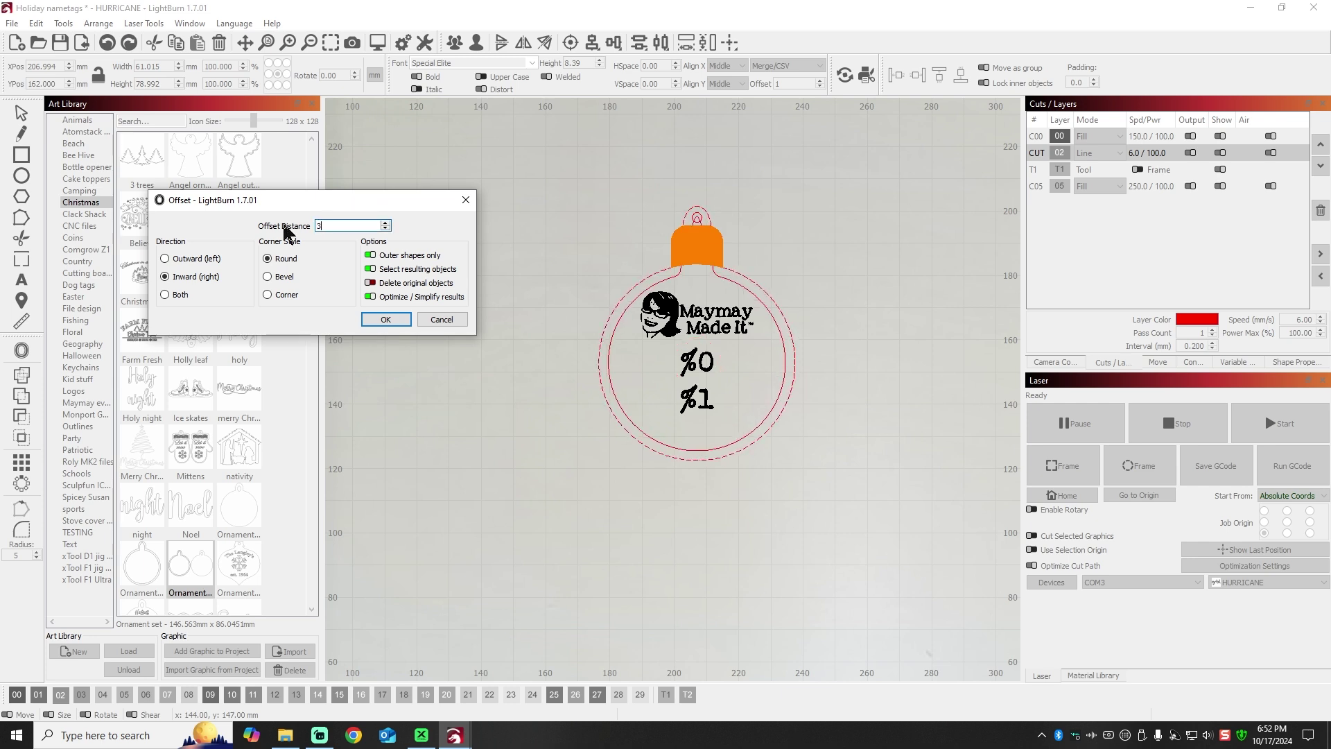
{"action": "left_click", "coordinate": [389, 320]}
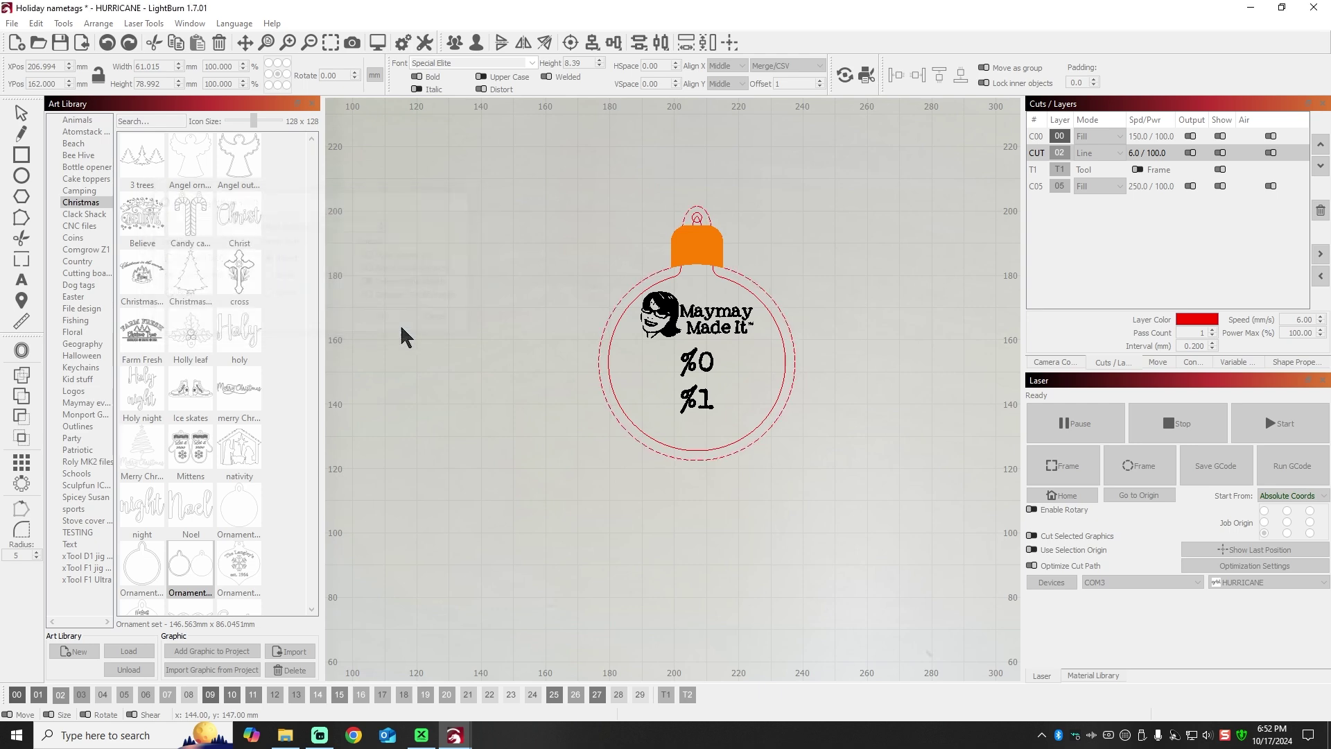
- Hide the orange C05 layer and duplicate the hanger hole circle
{"action": "left_click", "coordinate": [1220, 186]}
{"action": "left_click", "coordinate": [922, 222]}
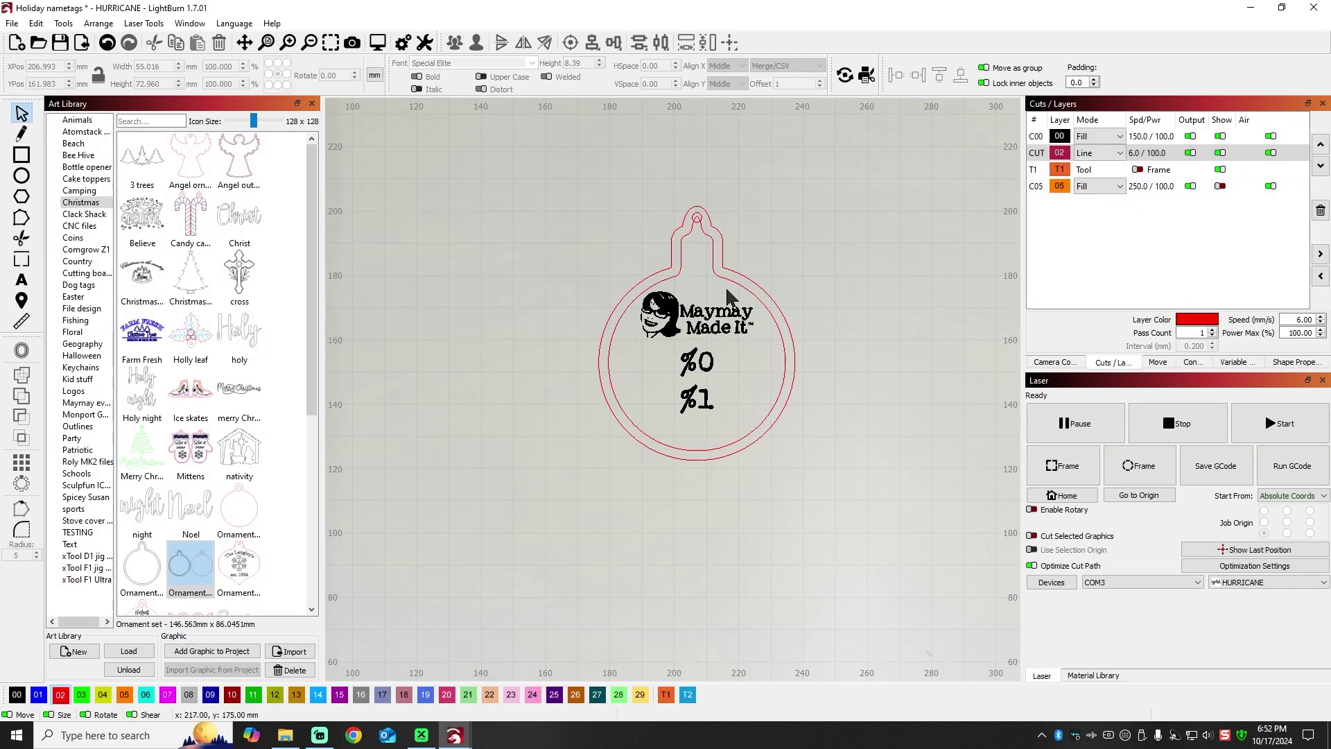
{"action": "scroll", "coordinate": [739, 218], "scroll_direction": "up", "scroll_amount": 5}
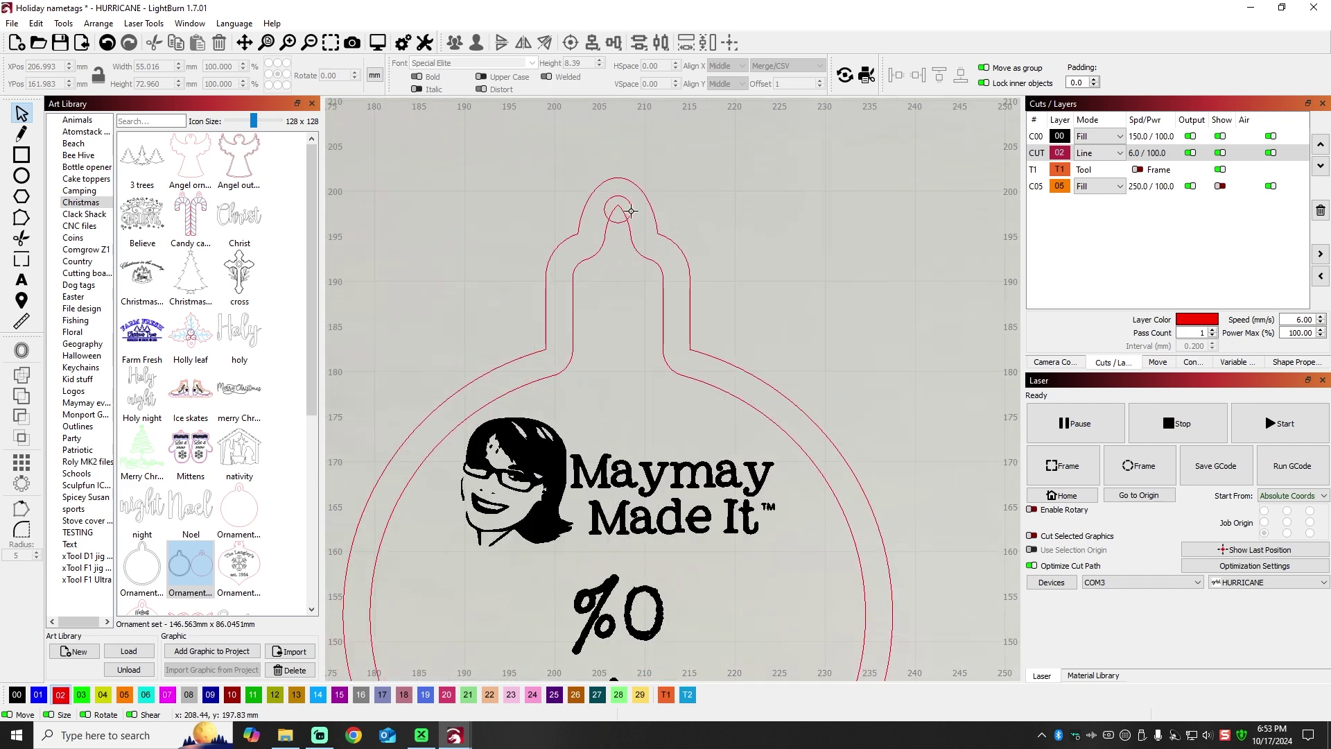
{"action": "left_click", "coordinate": [628, 212]}
{"action": "right_click", "coordinate": [630, 211]}
{"action": "left_click", "coordinate": [662, 280]}
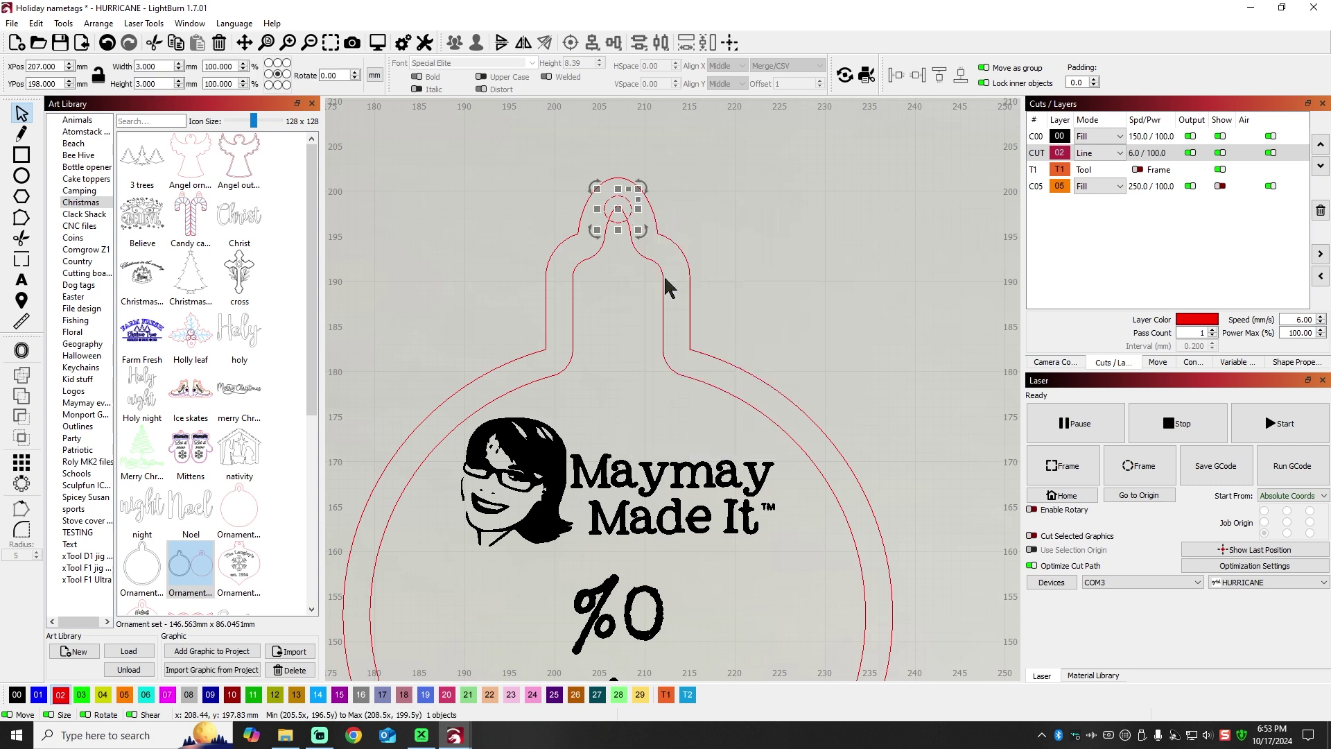
- Select the inner offset outline with the hole copy and Boolean-subtract the hole from it
{"action": "left_click", "coordinate": [702, 185]}
{"action": "left_click", "coordinate": [631, 212]}
{"action": "left_click", "coordinate": [706, 189]}
{"action": "left_click", "coordinate": [640, 244]}
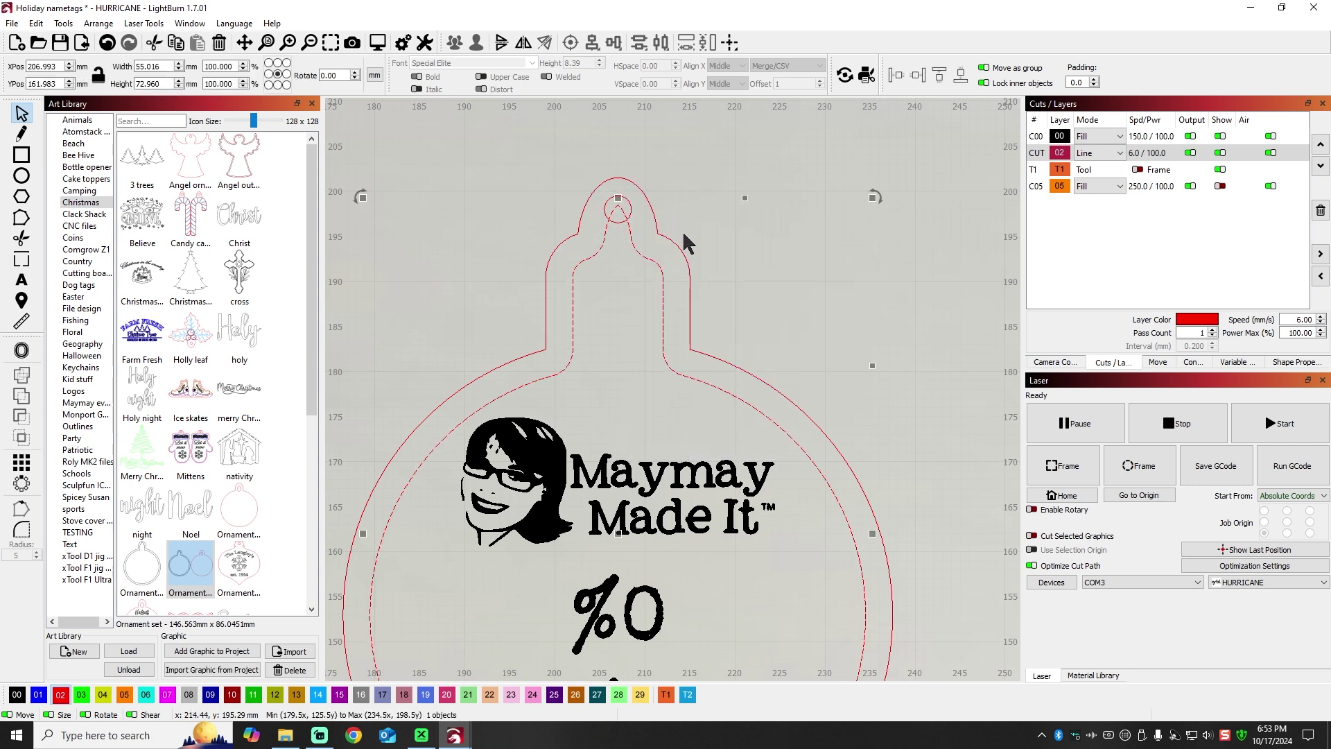
{"action": "left_click", "coordinate": [633, 206], "text": "shift"}
{"action": "left_click", "coordinate": [633, 202], "text": "shift"}
{"action": "scroll", "coordinate": [638, 211], "scroll_direction": "up", "scroll_amount": 5}
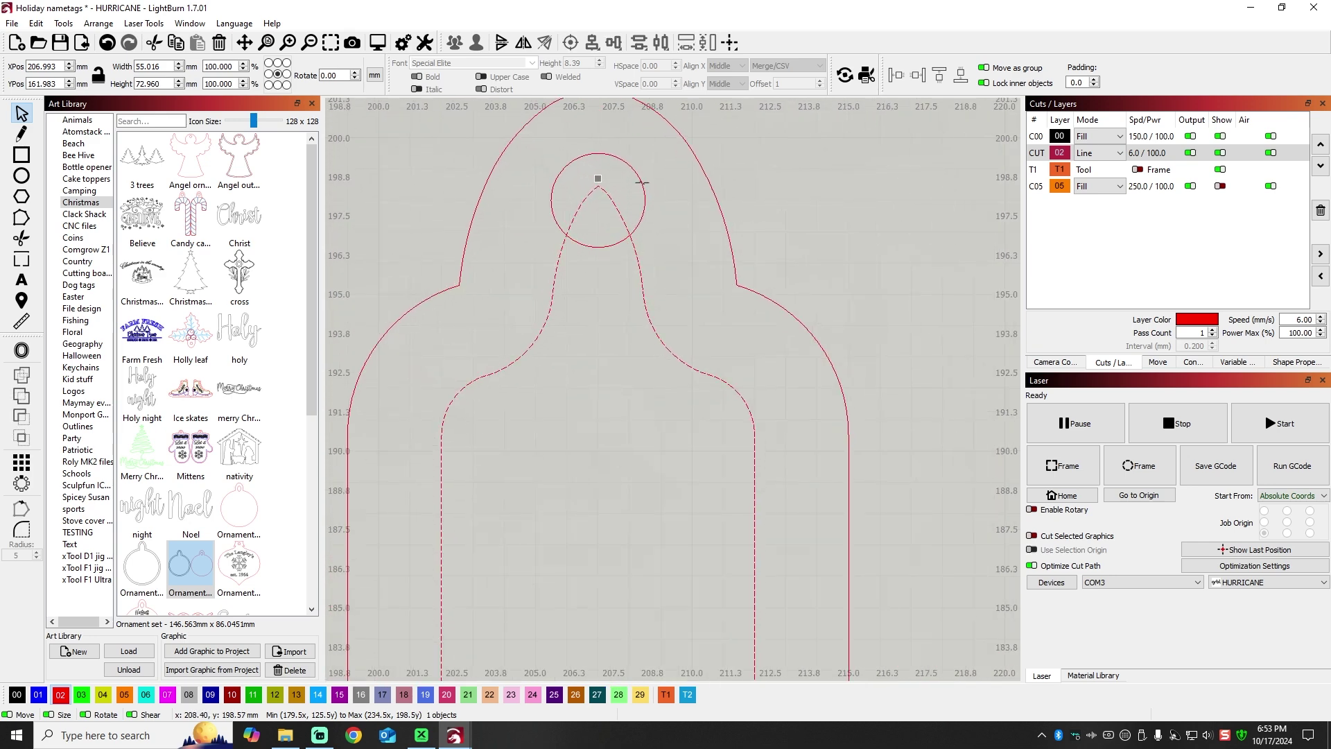
{"action": "left_click", "coordinate": [642, 182], "text": "shift"}
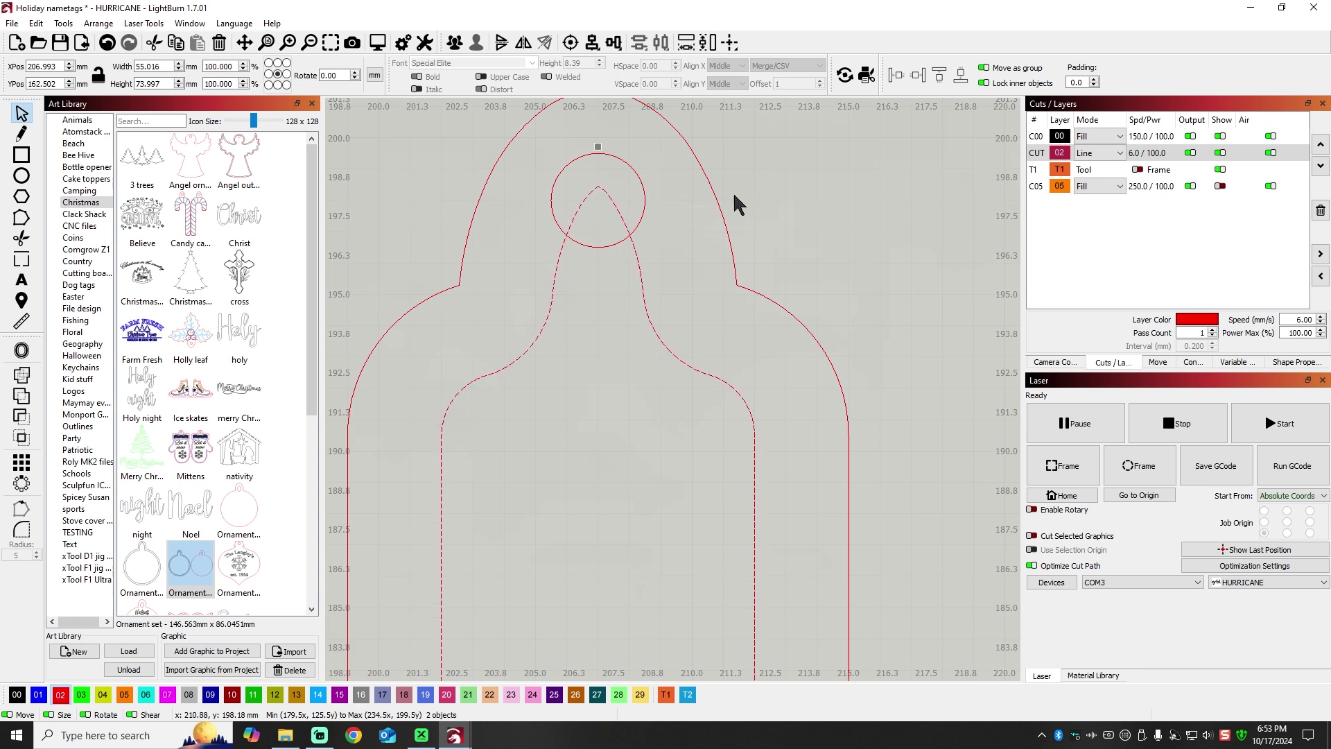
{"action": "left_click", "coordinate": [795, 208]}
{"action": "left_click", "coordinate": [636, 243]}
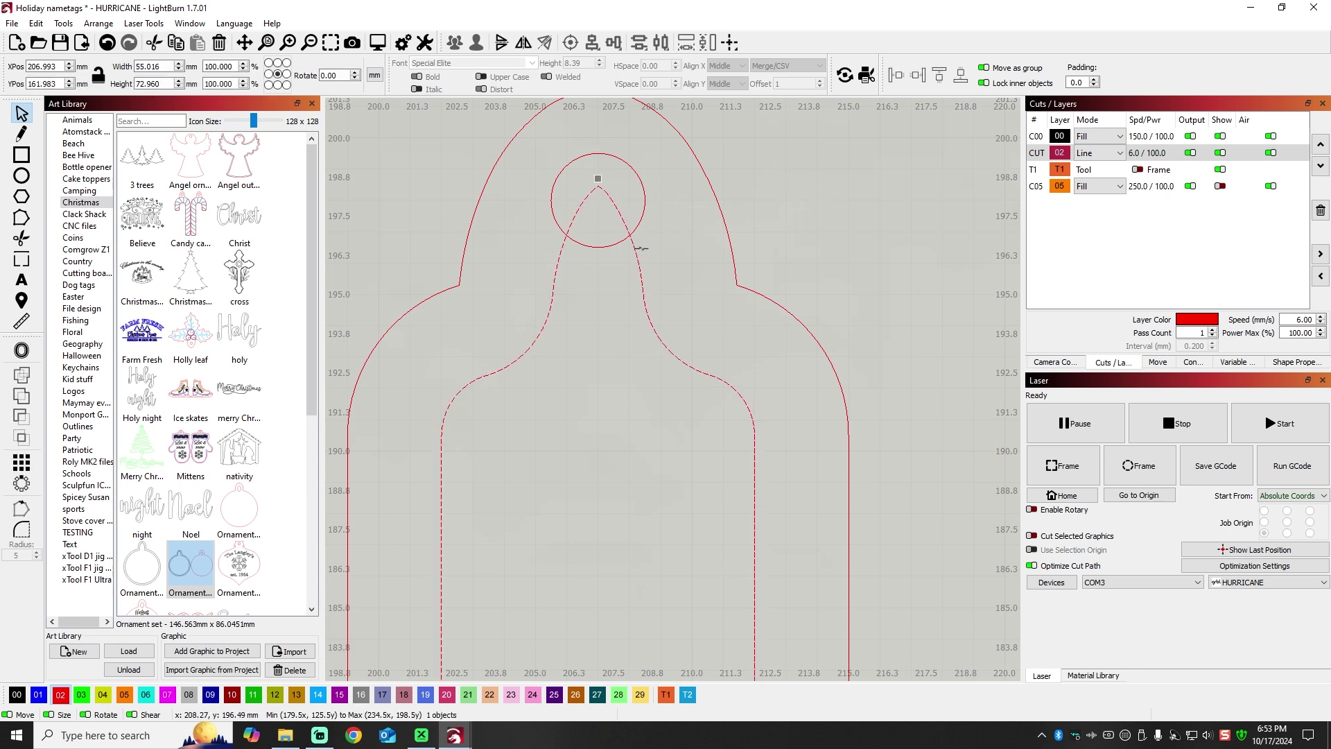
{"action": "left_click", "coordinate": [637, 171], "text": "shift"}
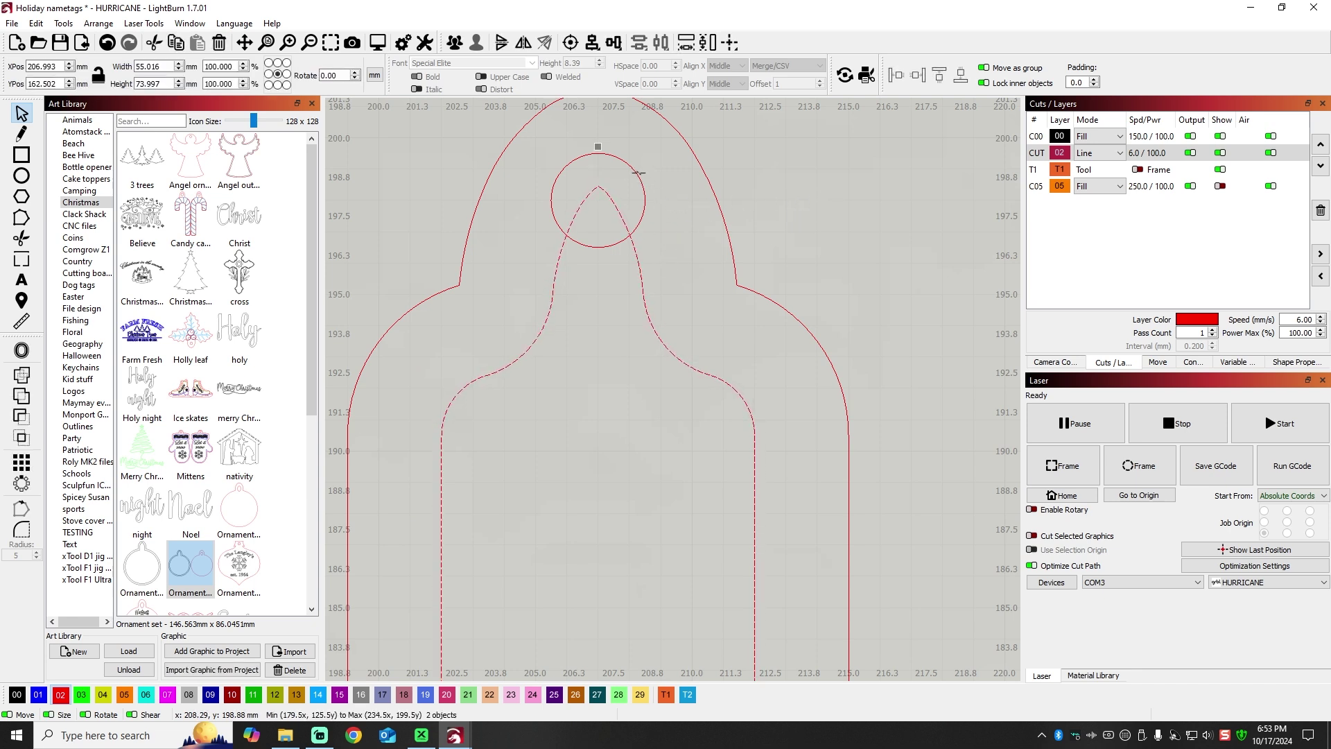
{"action": "left_click", "coordinate": [24, 415]}
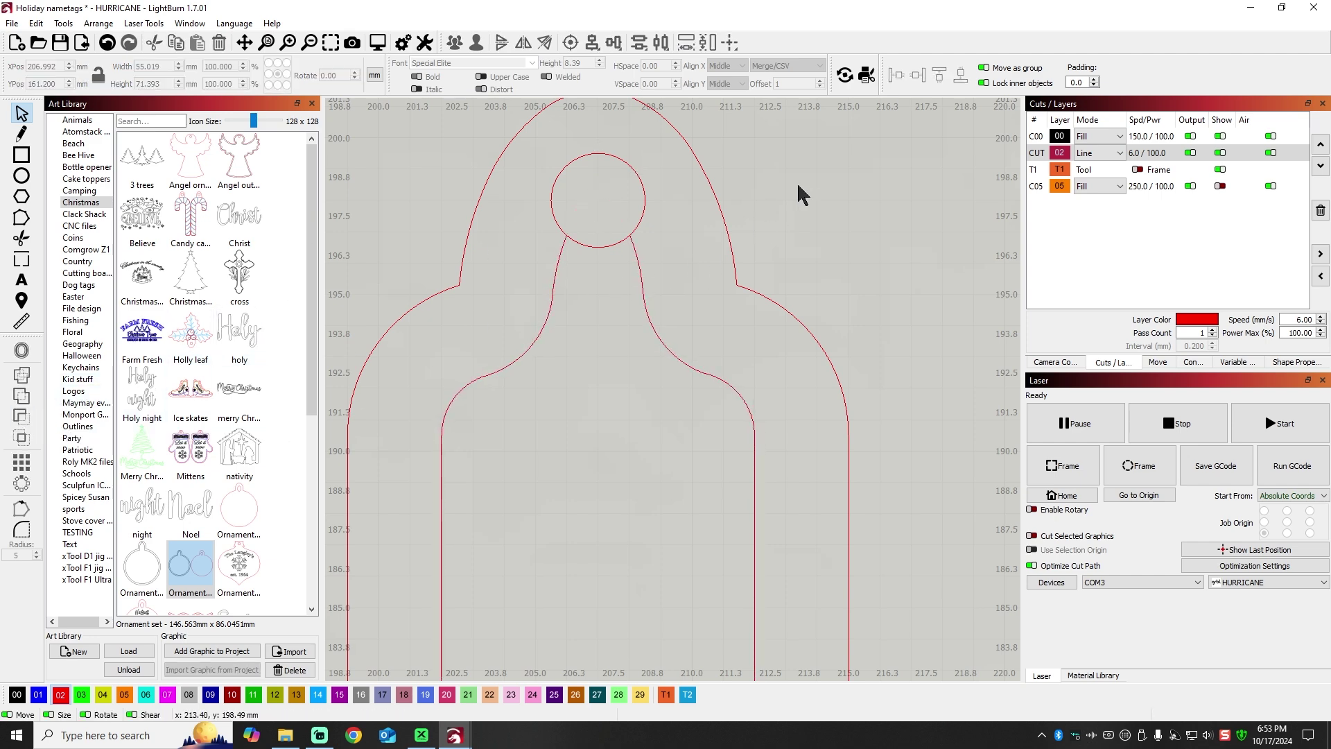
{"action": "scroll", "coordinate": [764, 206], "scroll_direction": "down", "scroll_amount": 2}
{"action": "scroll", "coordinate": [766, 212], "scroll_direction": "down", "scroll_amount": 2}
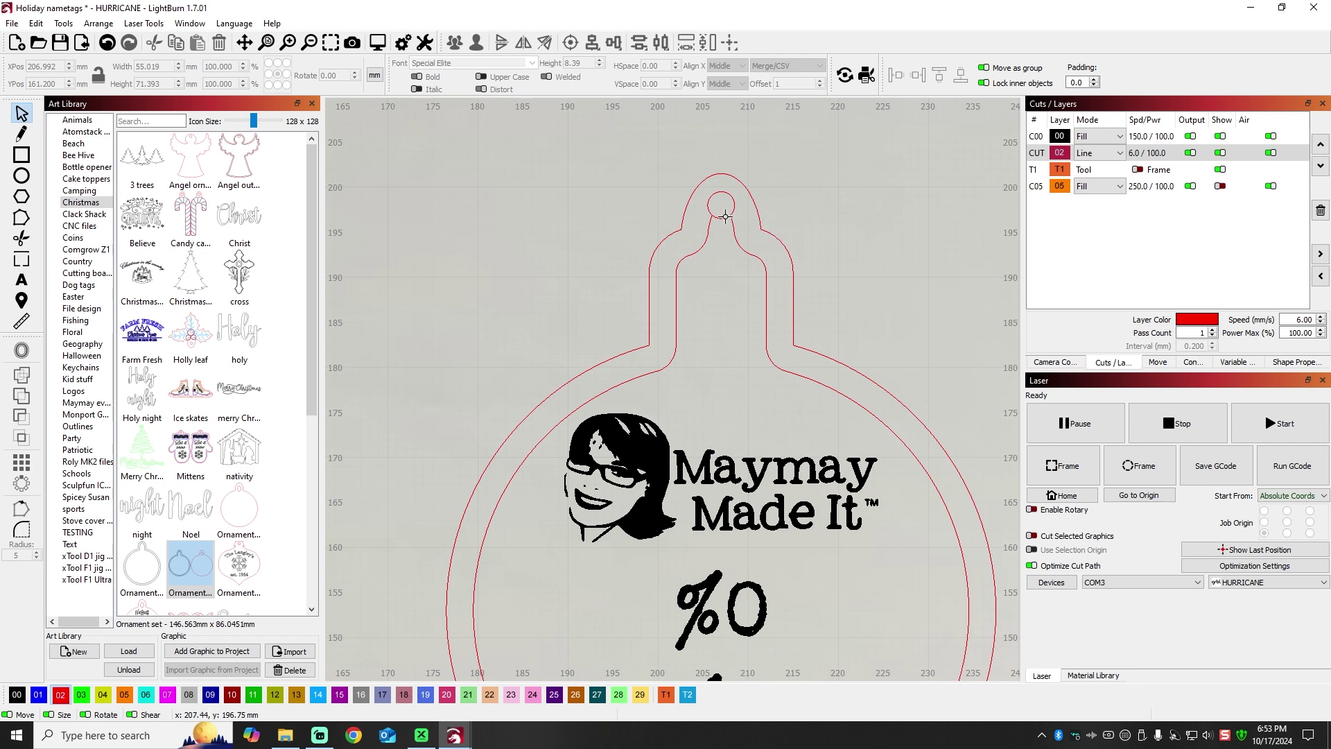
{"action": "scroll", "coordinate": [725, 216], "scroll_direction": "up", "scroll_amount": 5}
{"action": "scroll", "coordinate": [737, 262], "scroll_direction": "down", "scroll_amount": 6}
{"action": "scroll", "coordinate": [582, 371], "scroll_direction": "down", "scroll_amount": 2}
{"action": "scroll", "coordinate": [597, 367], "scroll_direction": "up", "scroll_amount": 5}
{"action": "scroll", "coordinate": [596, 358], "scroll_direction": "up", "scroll_amount": 1}
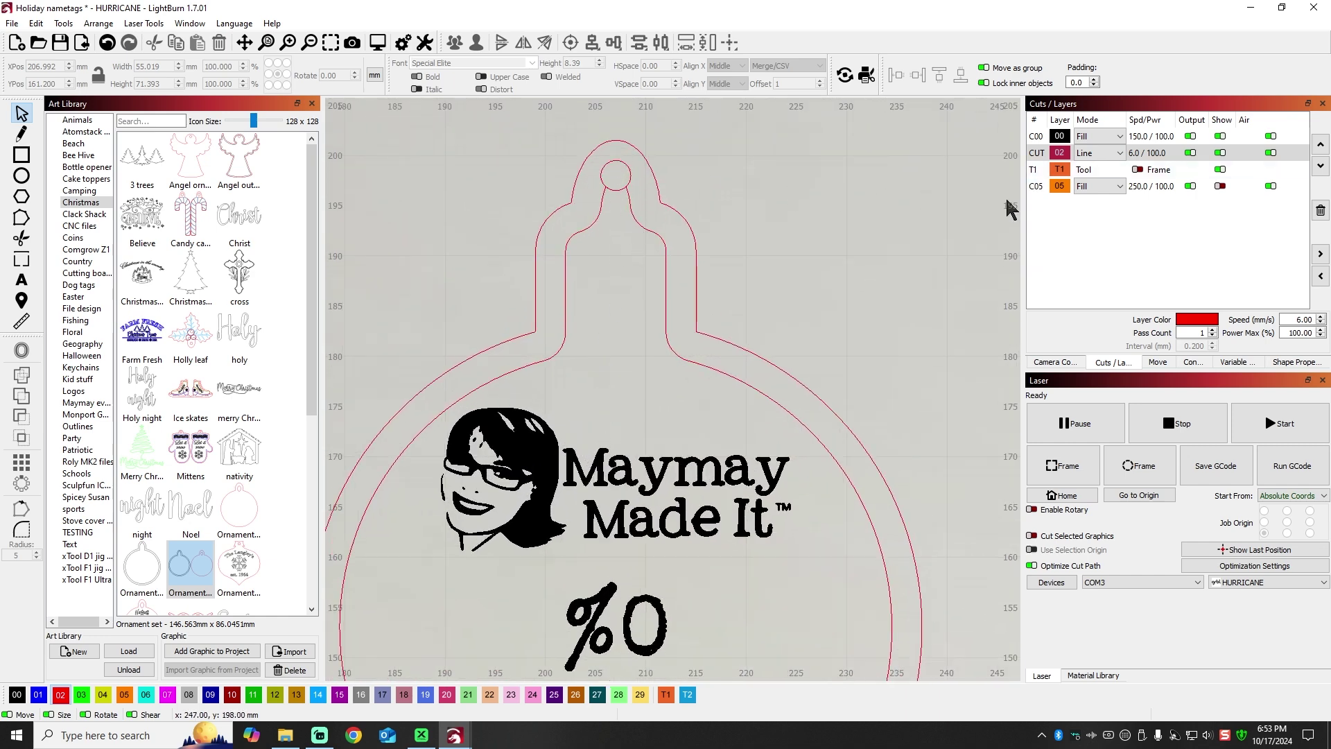
{"action": "scroll", "coordinate": [601, 358], "scroll_direction": "down", "scroll_amount": 3}
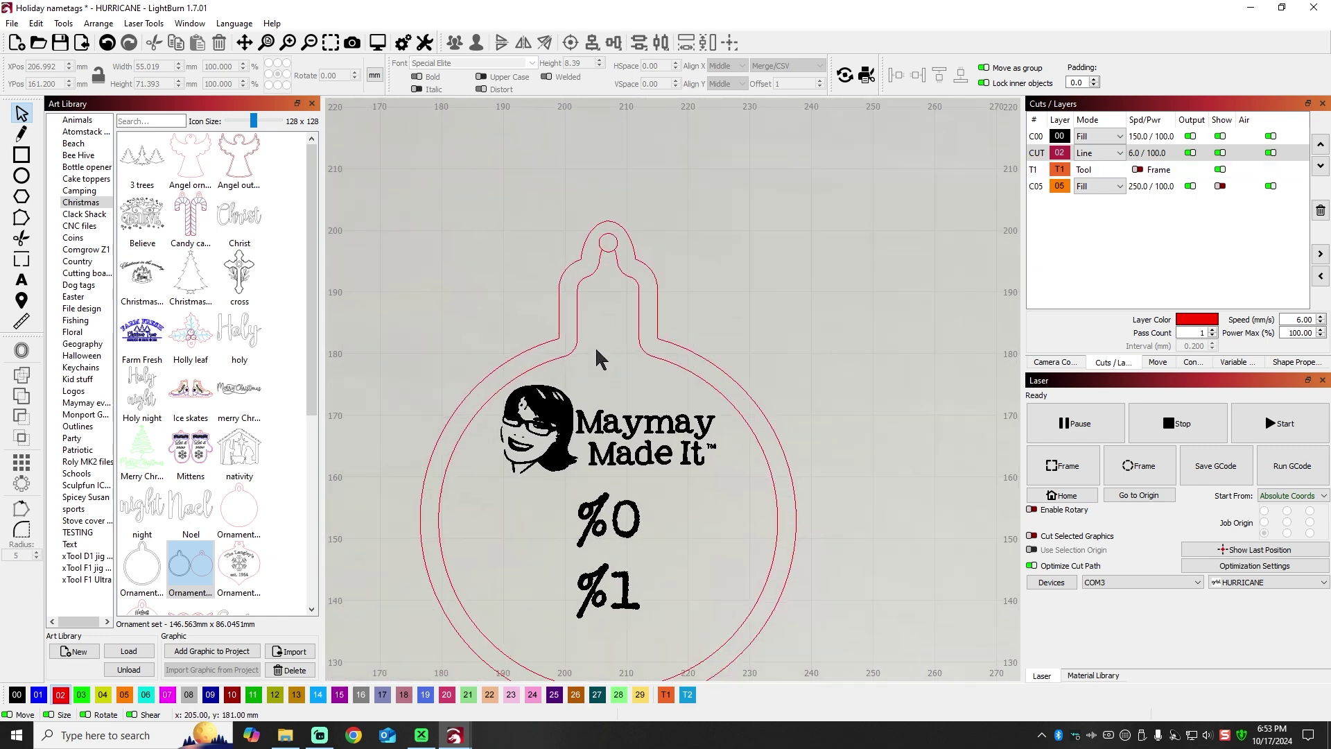
- Duplicate the outer and inner outlines onto orange layer 05 and show that layer again
{"action": "left_click", "coordinate": [586, 259]}
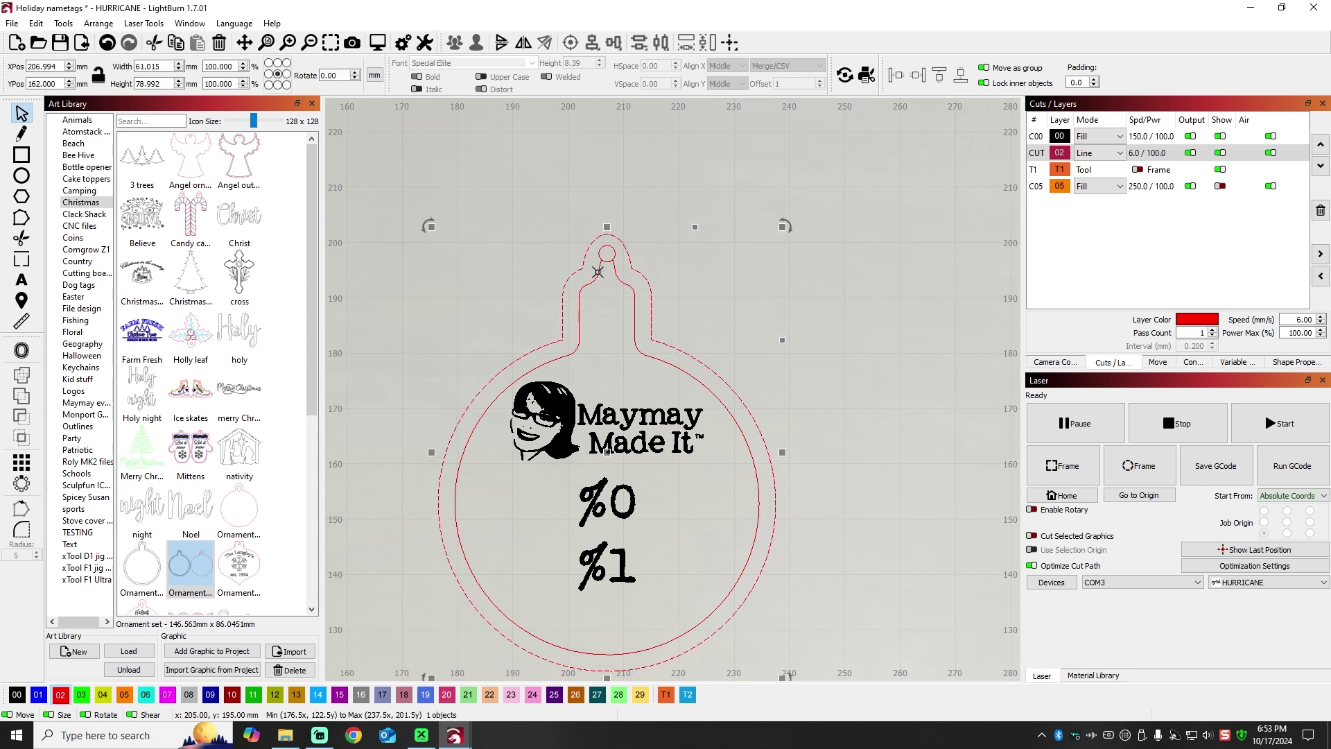
{"action": "left_click", "coordinate": [598, 271], "text": "shift"}
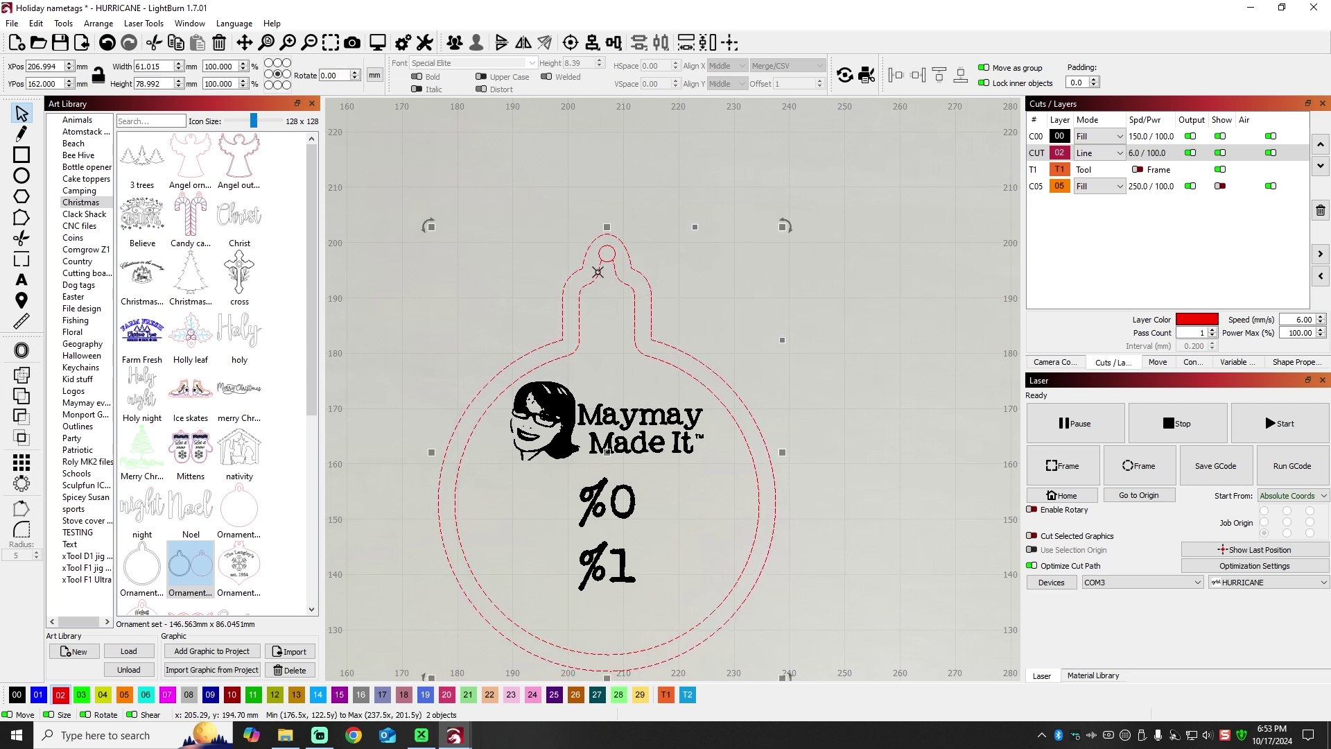
{"action": "scroll", "coordinate": [722, 285], "scroll_direction": "down", "scroll_amount": 1}
{"action": "right_click", "coordinate": [722, 285]}
{"action": "left_click", "coordinate": [762, 380]}
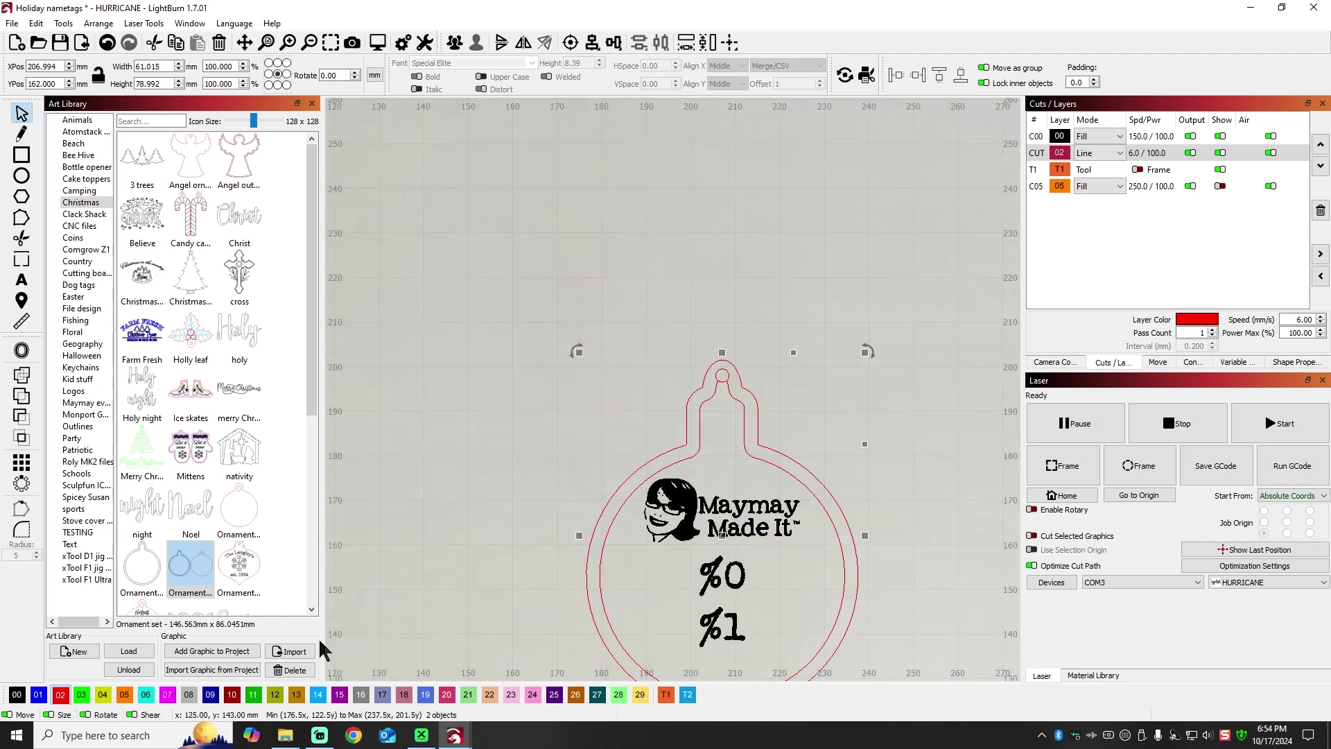
{"action": "left_click", "coordinate": [125, 695]}
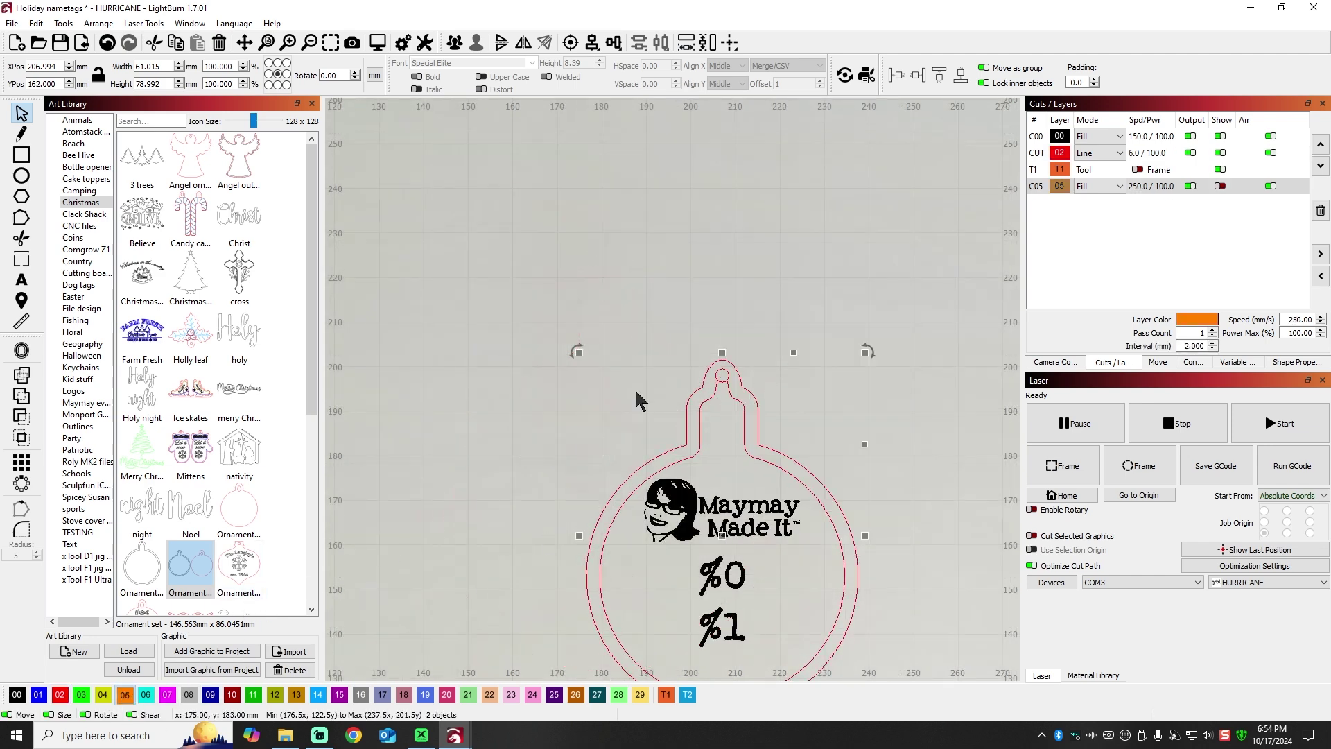
{"action": "left_click", "coordinate": [1220, 186]}
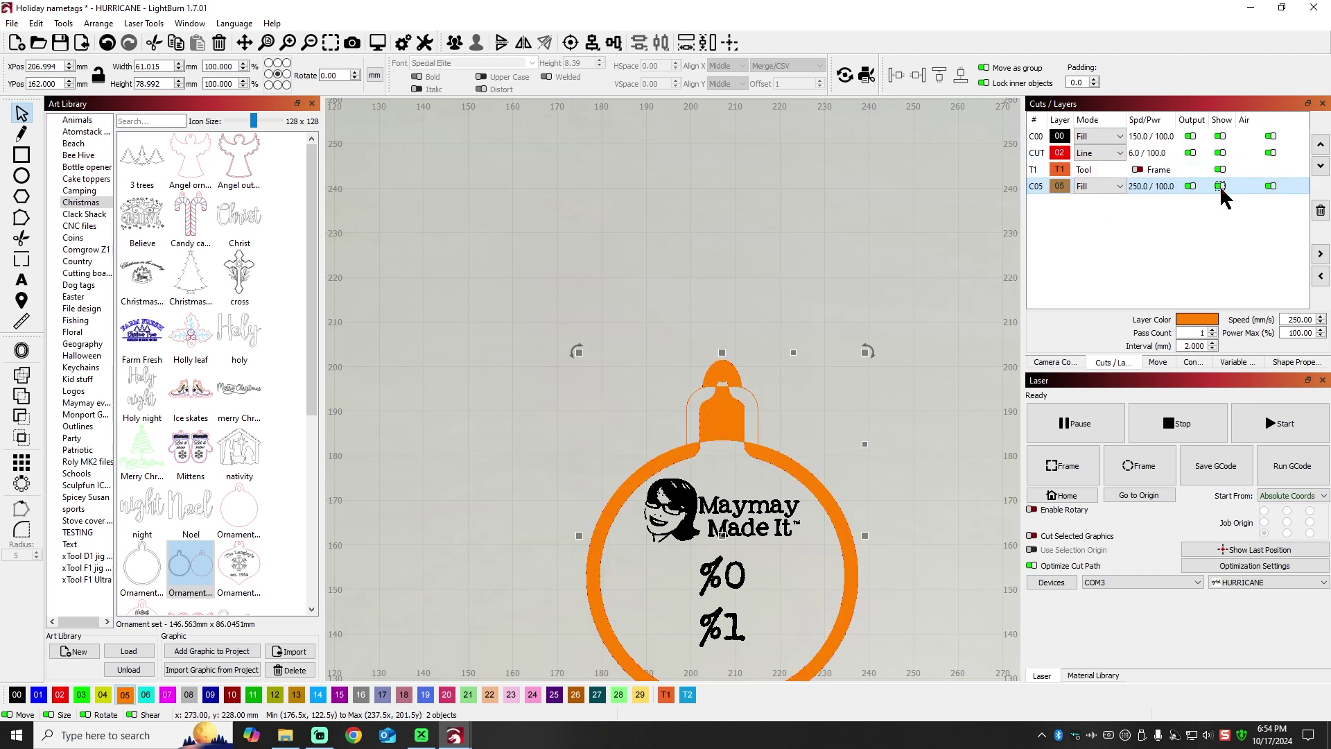
{"action": "left_click", "coordinate": [941, 418]}
{"action": "scroll", "coordinate": [724, 436], "scroll_direction": "up", "scroll_amount": 3}
{"action": "scroll", "coordinate": [726, 440], "scroll_direction": "up", "scroll_amount": 1}
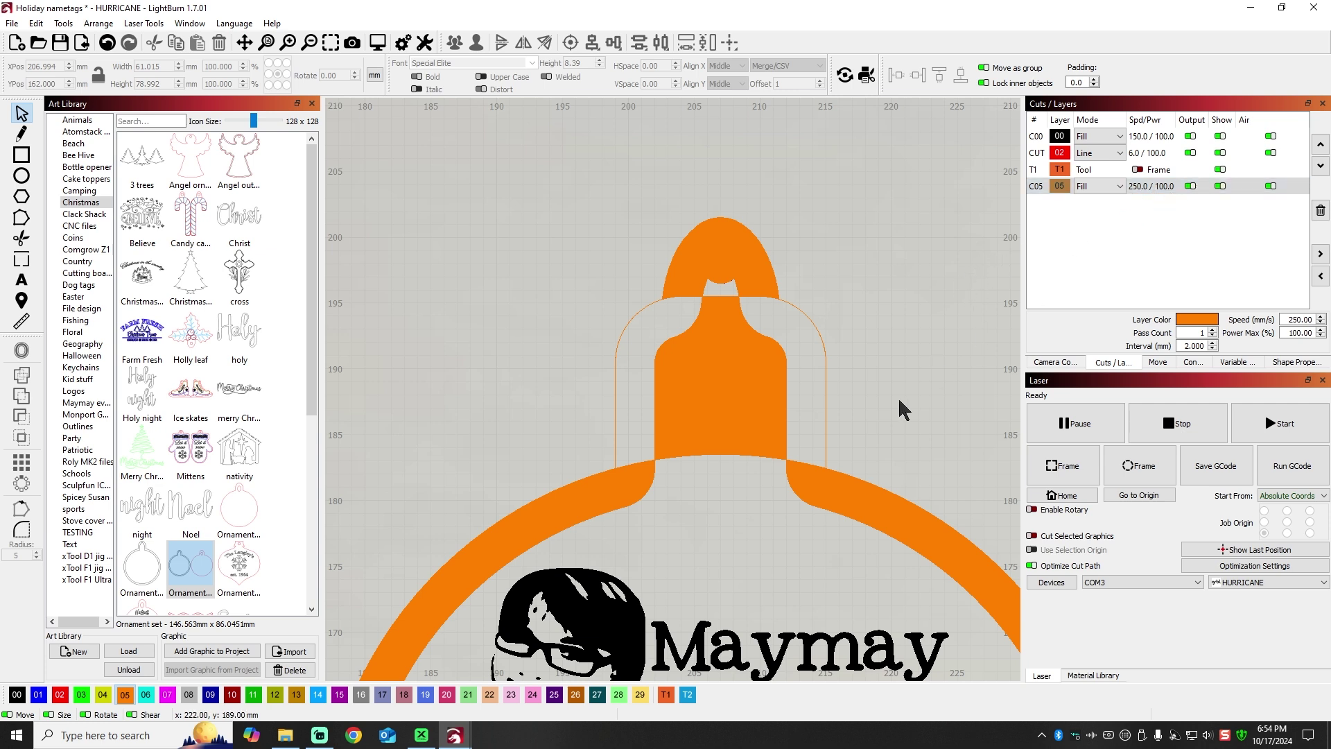
- Put the neck shape on Deep Etch layer 06 and set that layer's mode to Fill
{"action": "left_click", "coordinate": [792, 306]}
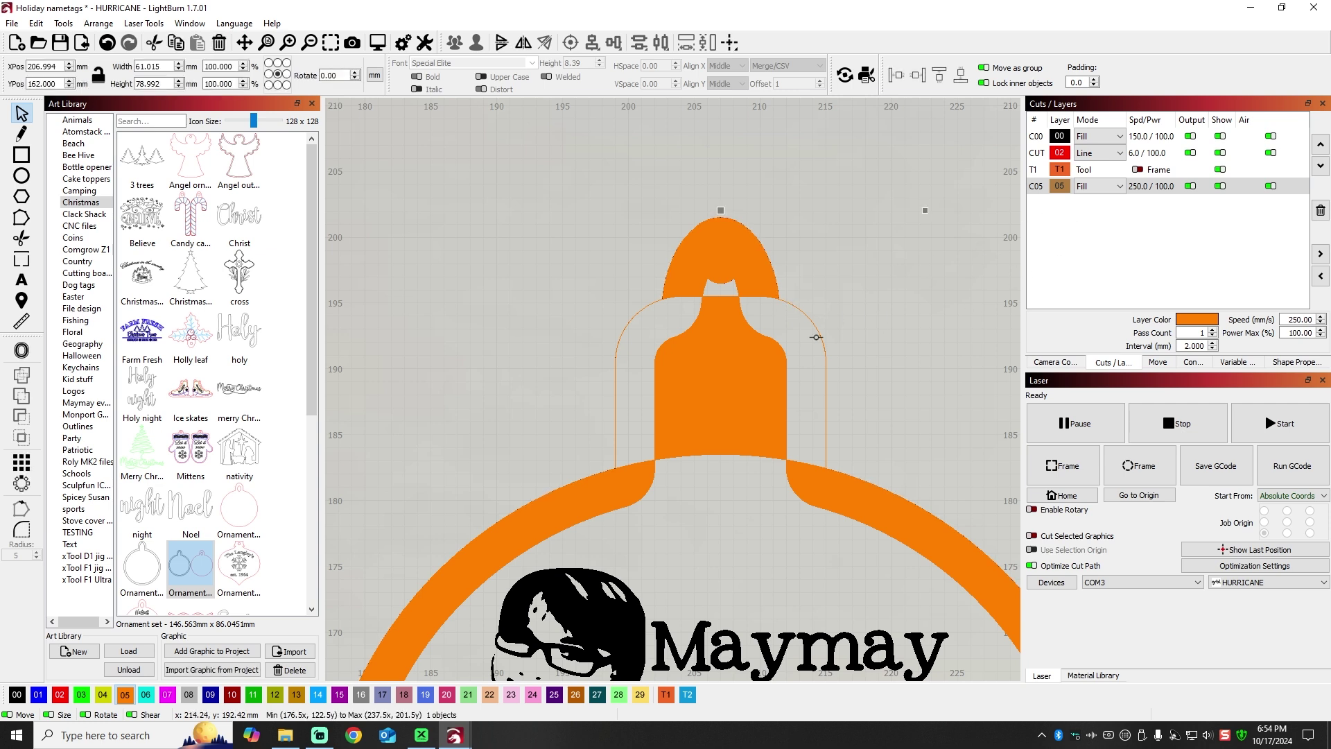
{"action": "left_click", "coordinate": [872, 268]}
{"action": "left_click", "coordinate": [709, 333]}
{"action": "left_click", "coordinate": [146, 695]}
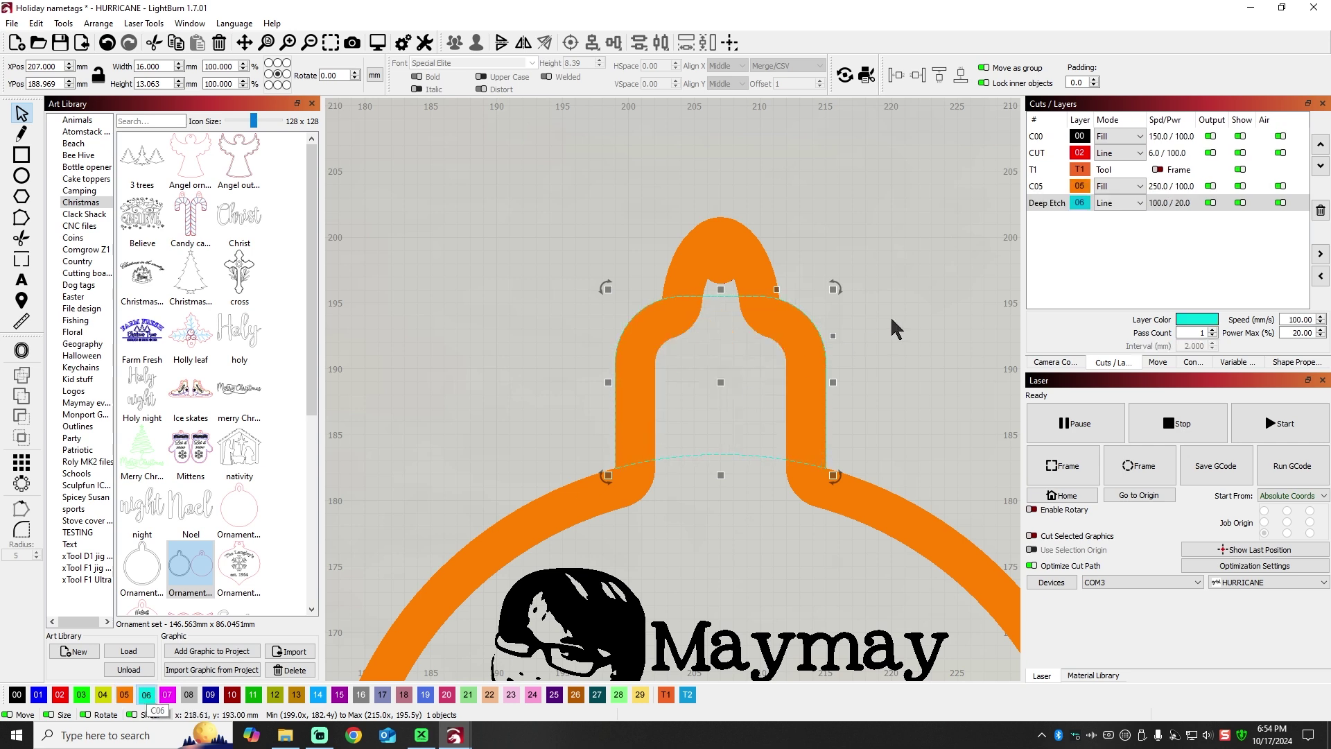
{"action": "left_click", "coordinate": [1119, 203]}
{"action": "left_click", "coordinate": [1109, 226]}
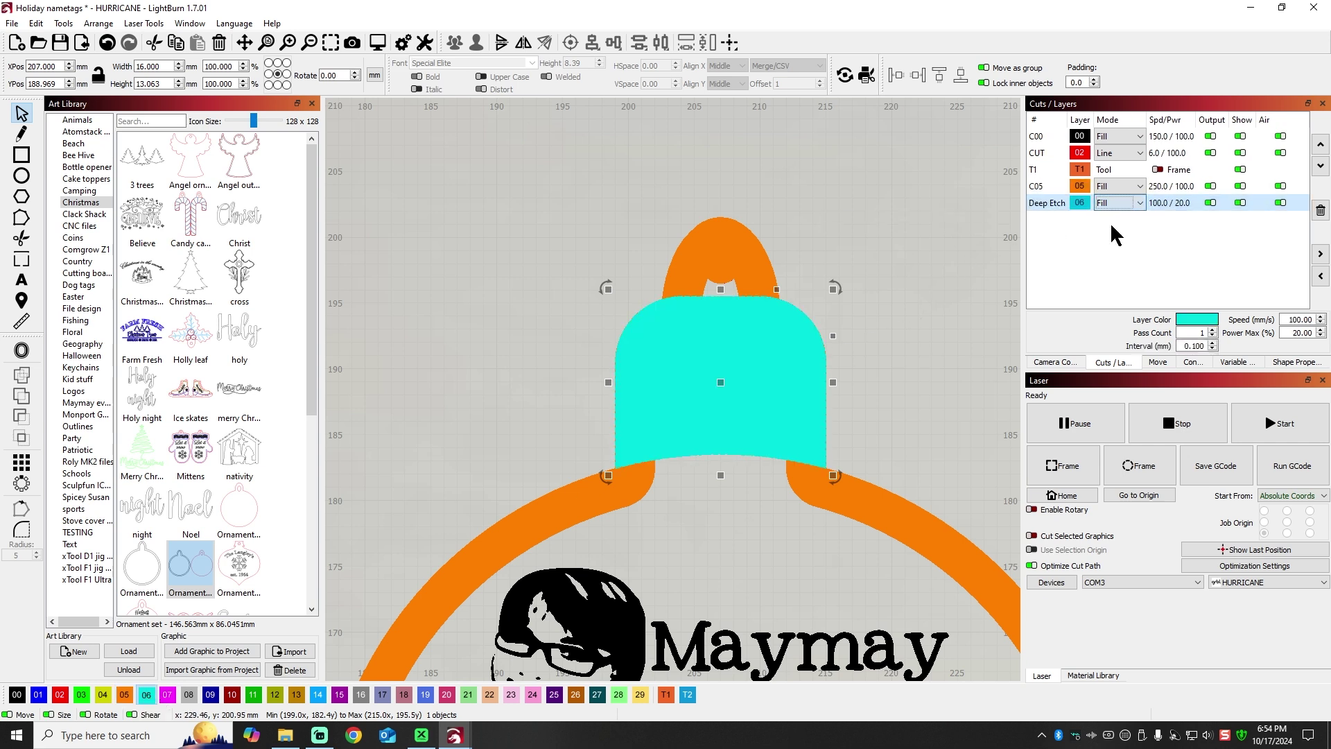
{"action": "left_click", "coordinate": [871, 200]}
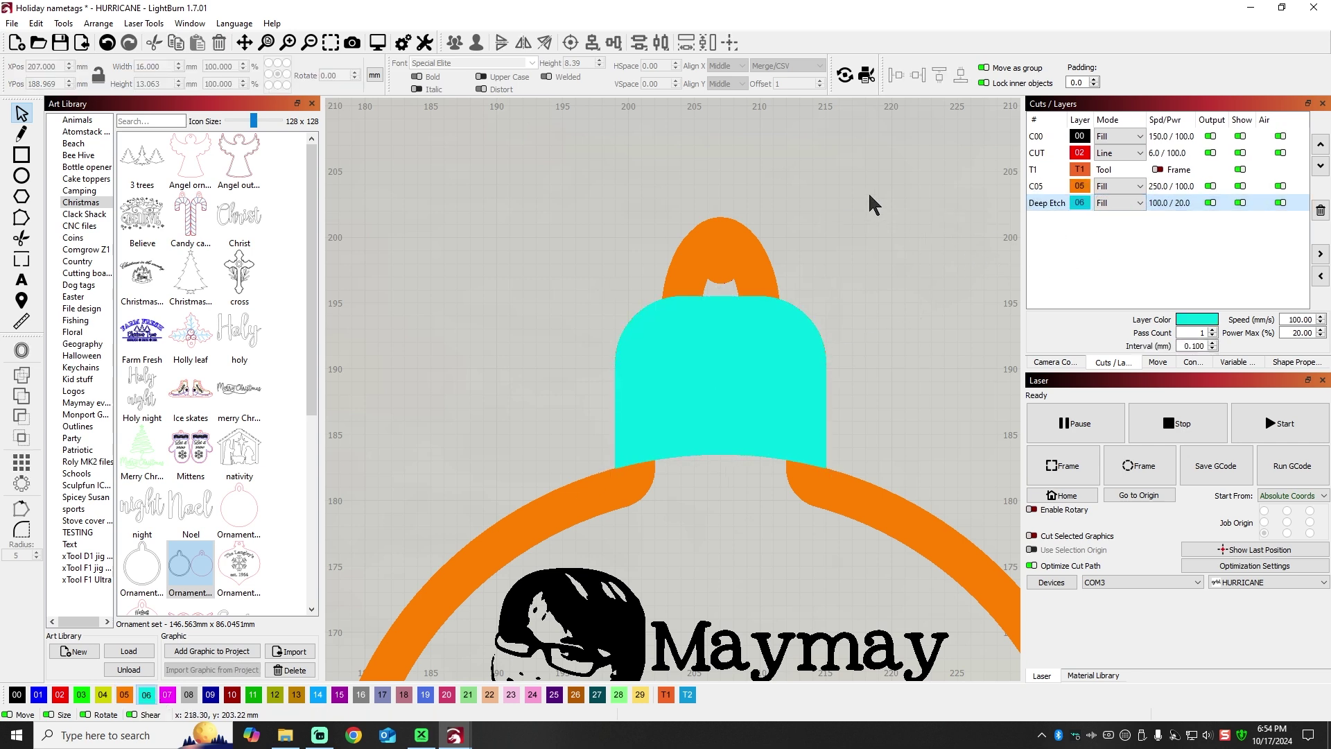
- Set the Deep Etch layer's line interval to 0.25 mm
{"action": "double_click", "coordinate": [1179, 204]}
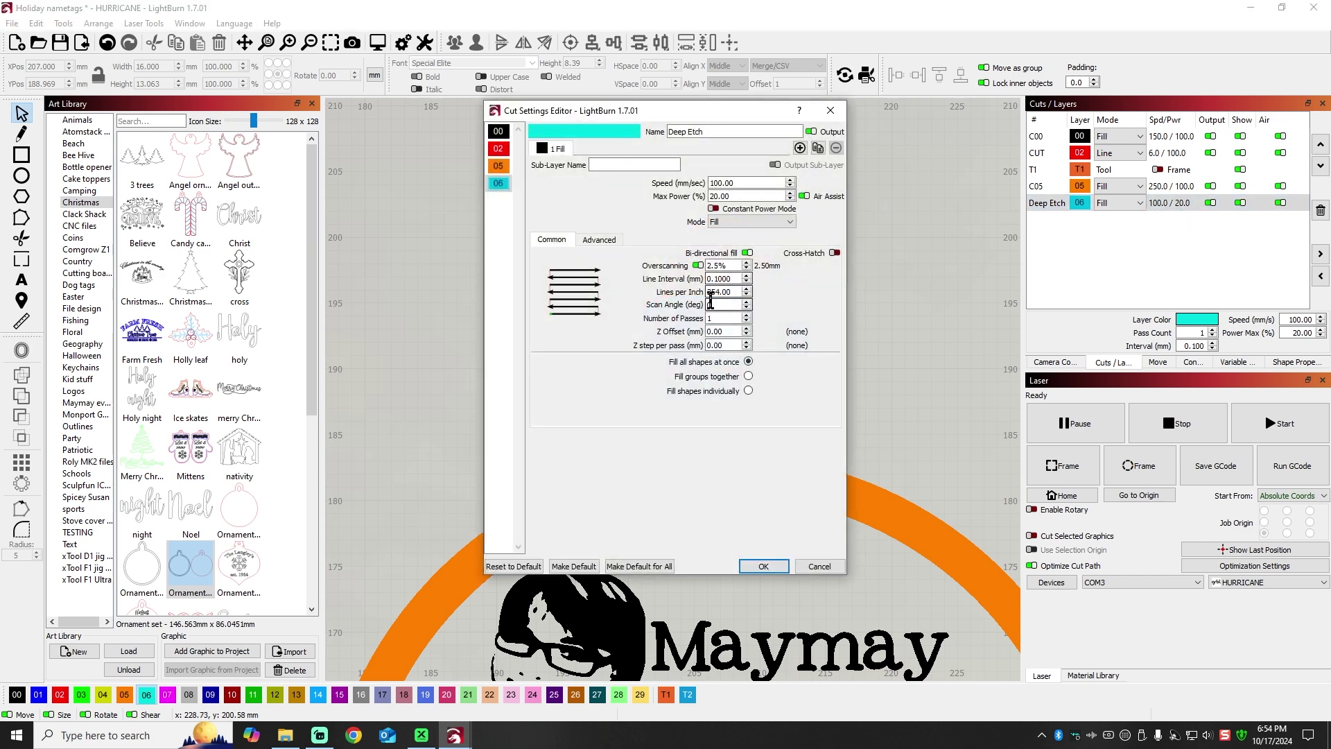
{"action": "left_click", "coordinate": [735, 278]}
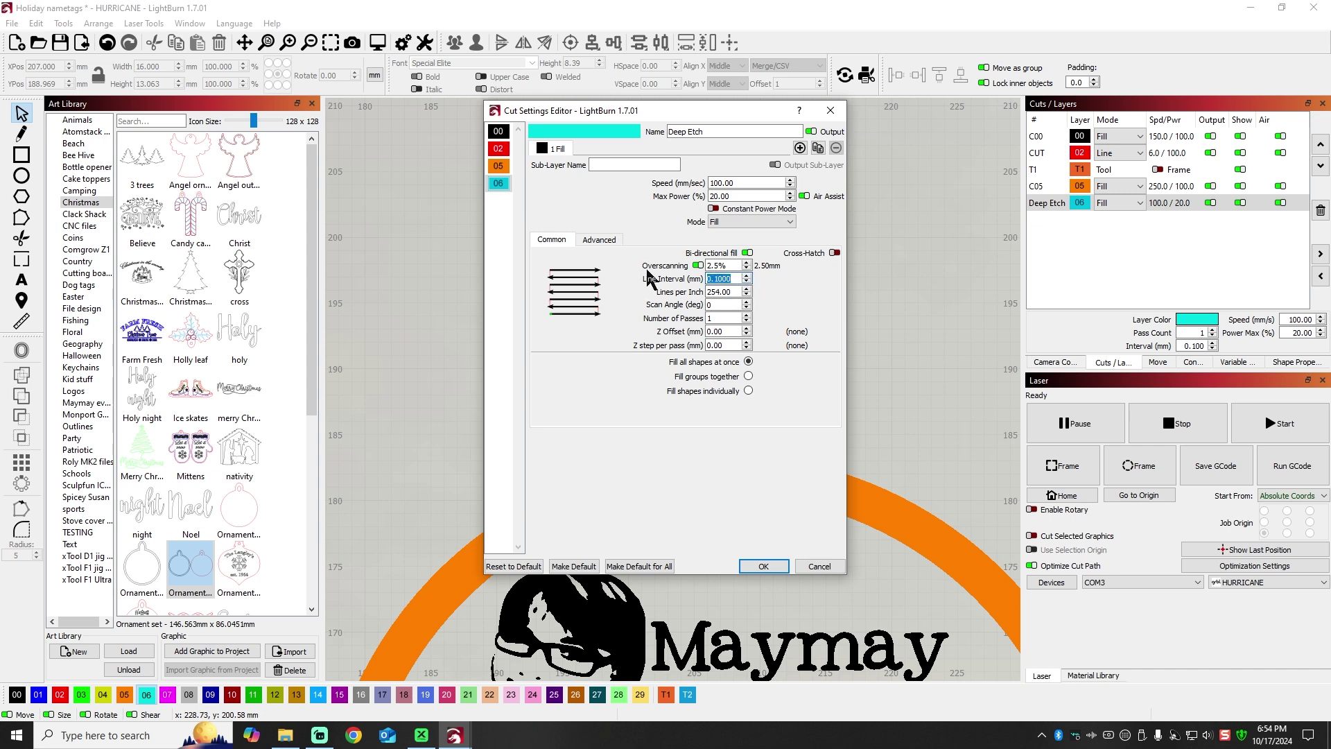
{"action": "type", "text": ".25"}
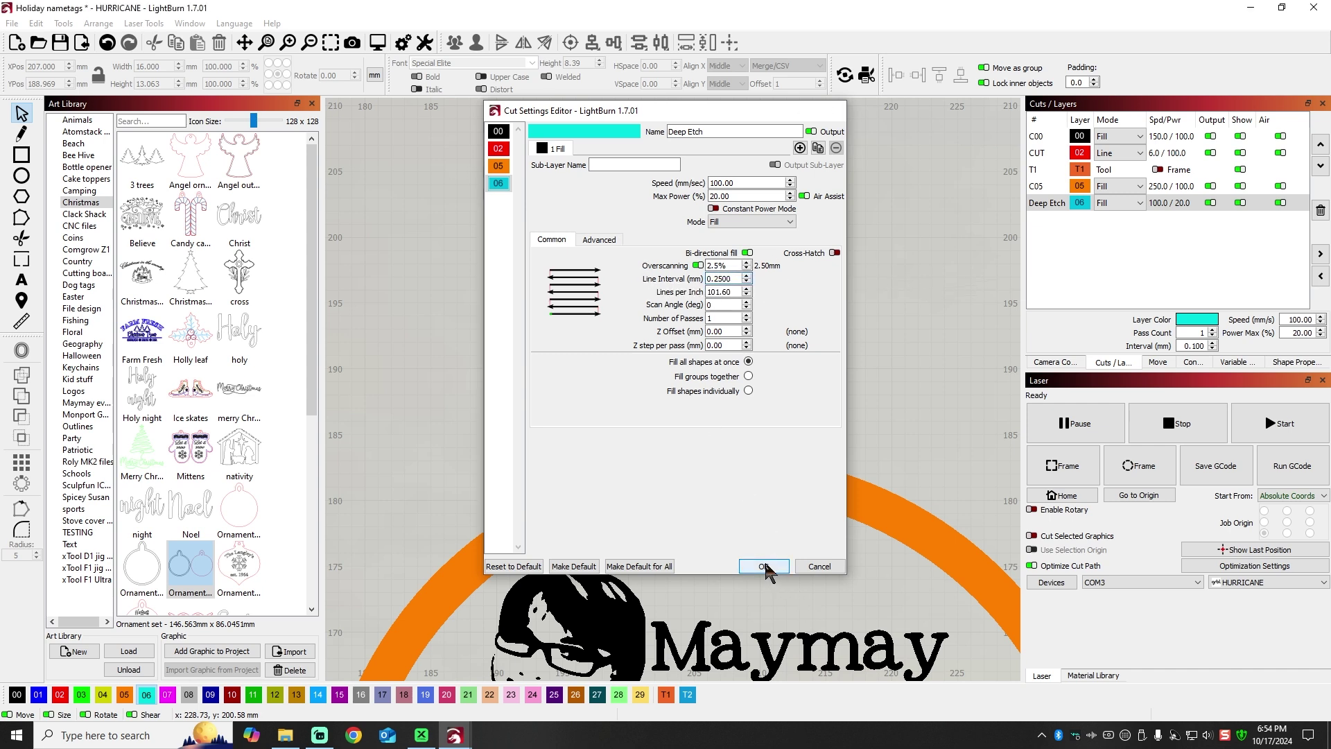
{"action": "left_click", "coordinate": [767, 567]}
- Duplicate the hanger hole onto orange layer C05 as a ring and show C05 again
{"action": "scroll", "coordinate": [595, 400], "scroll_direction": "down", "scroll_amount": 5}
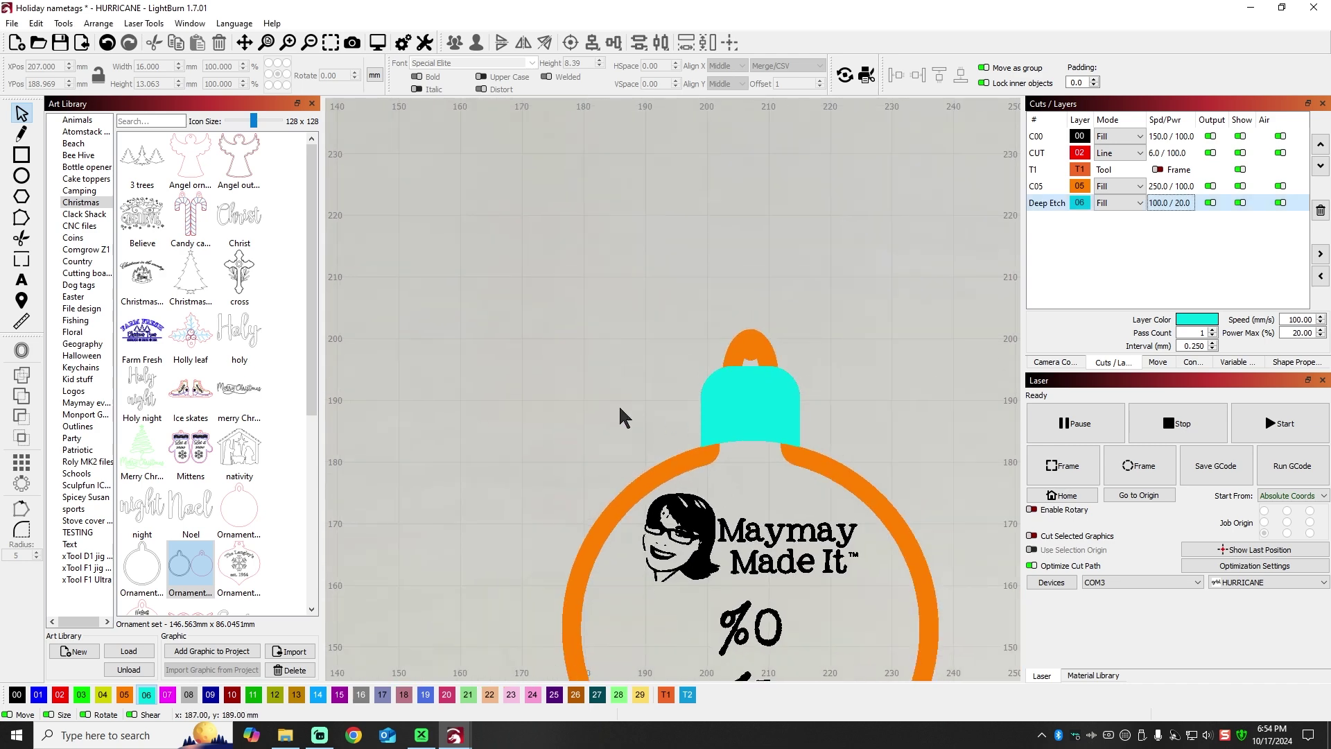
{"action": "scroll", "coordinate": [678, 396], "scroll_direction": "up", "scroll_amount": 5}
{"action": "scroll", "coordinate": [674, 382], "scroll_direction": "up", "scroll_amount": 2}
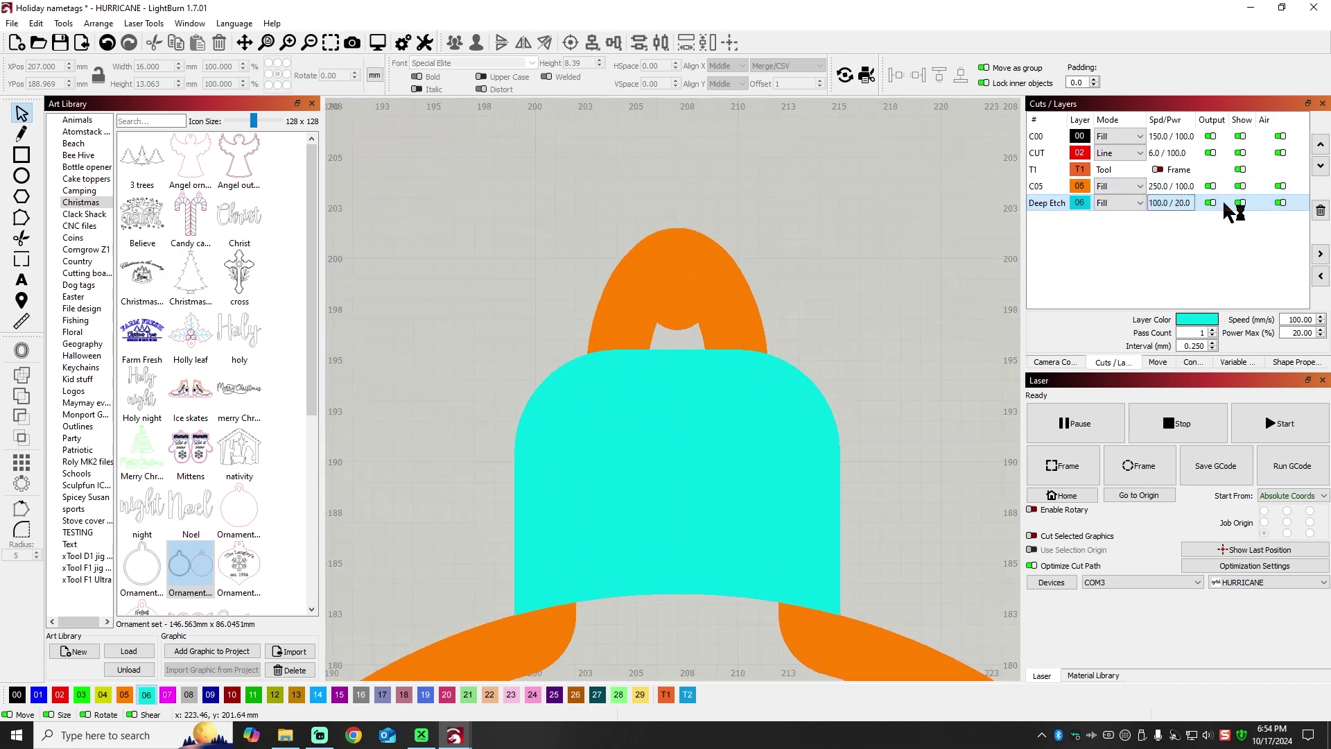
{"action": "left_click", "coordinate": [1240, 186]}
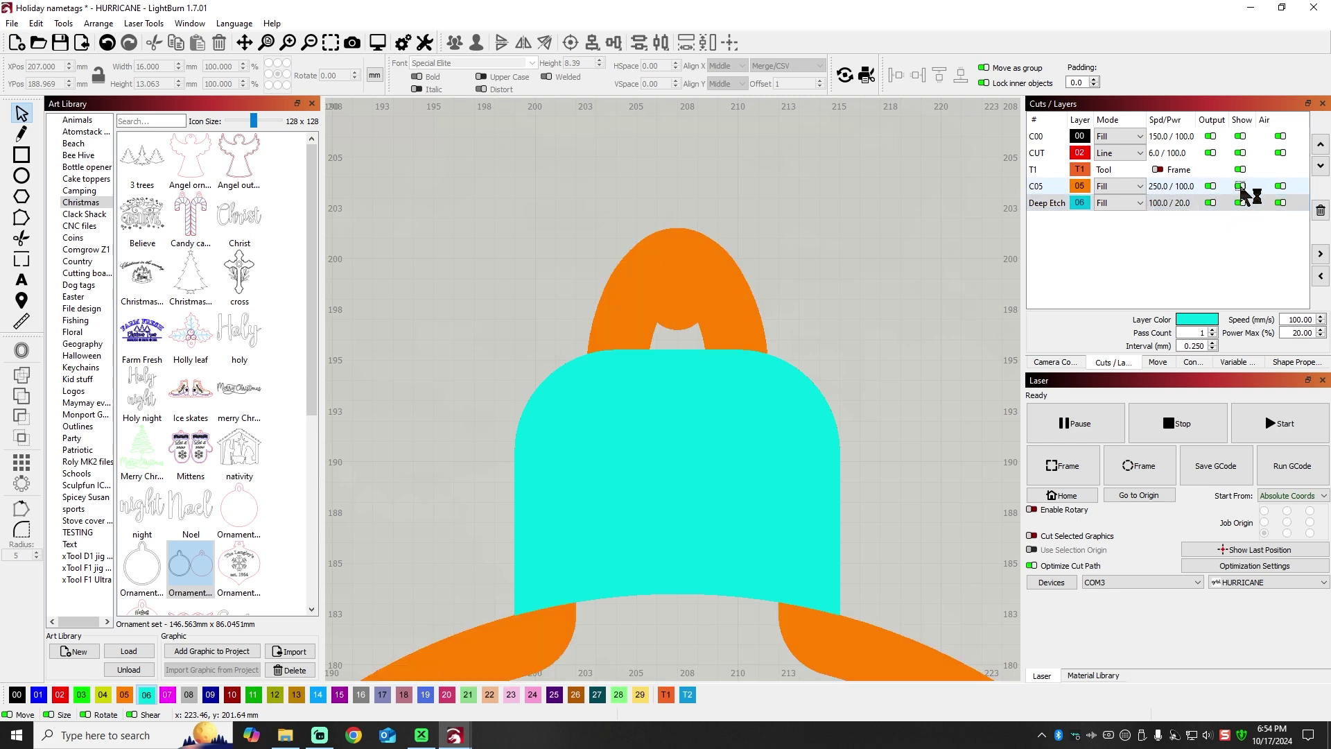
{"action": "left_click", "coordinate": [694, 275]}
{"action": "right_click", "coordinate": [694, 275]}
{"action": "left_click", "coordinate": [739, 348]}
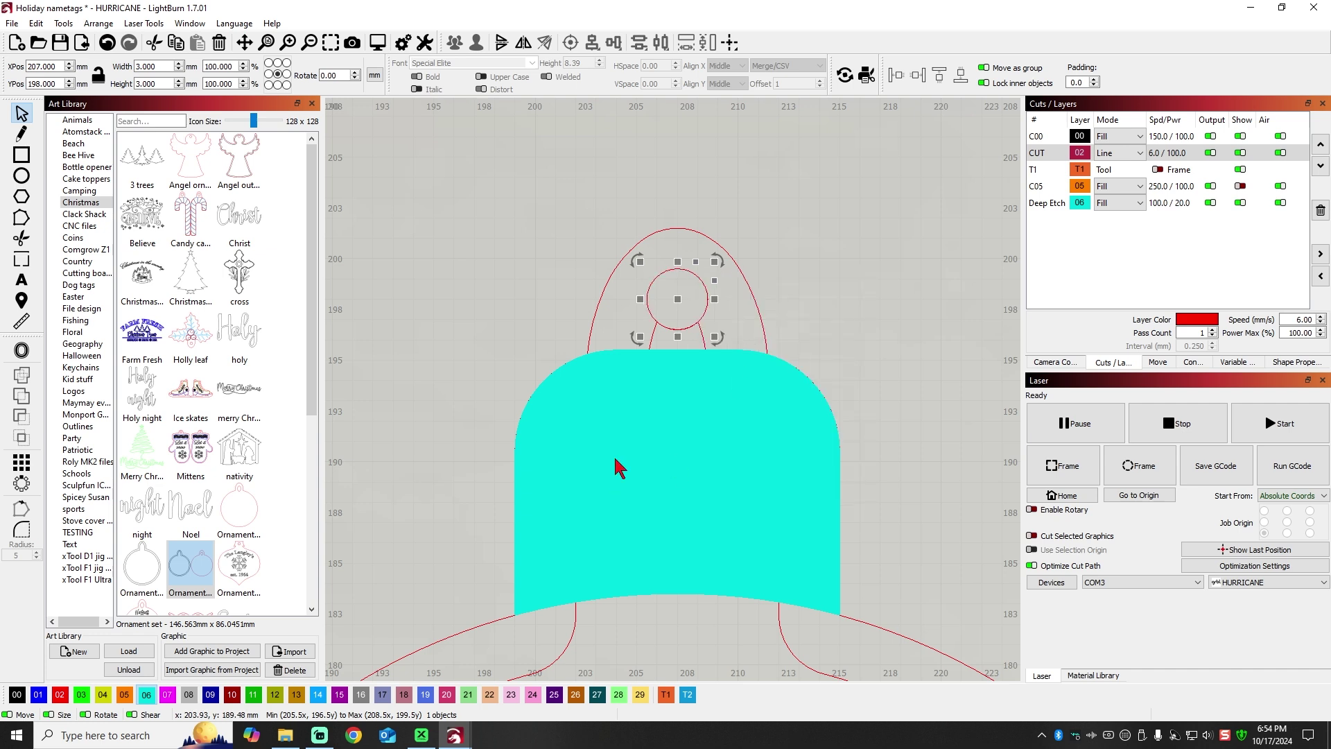
{"action": "left_click", "coordinate": [126, 697]}
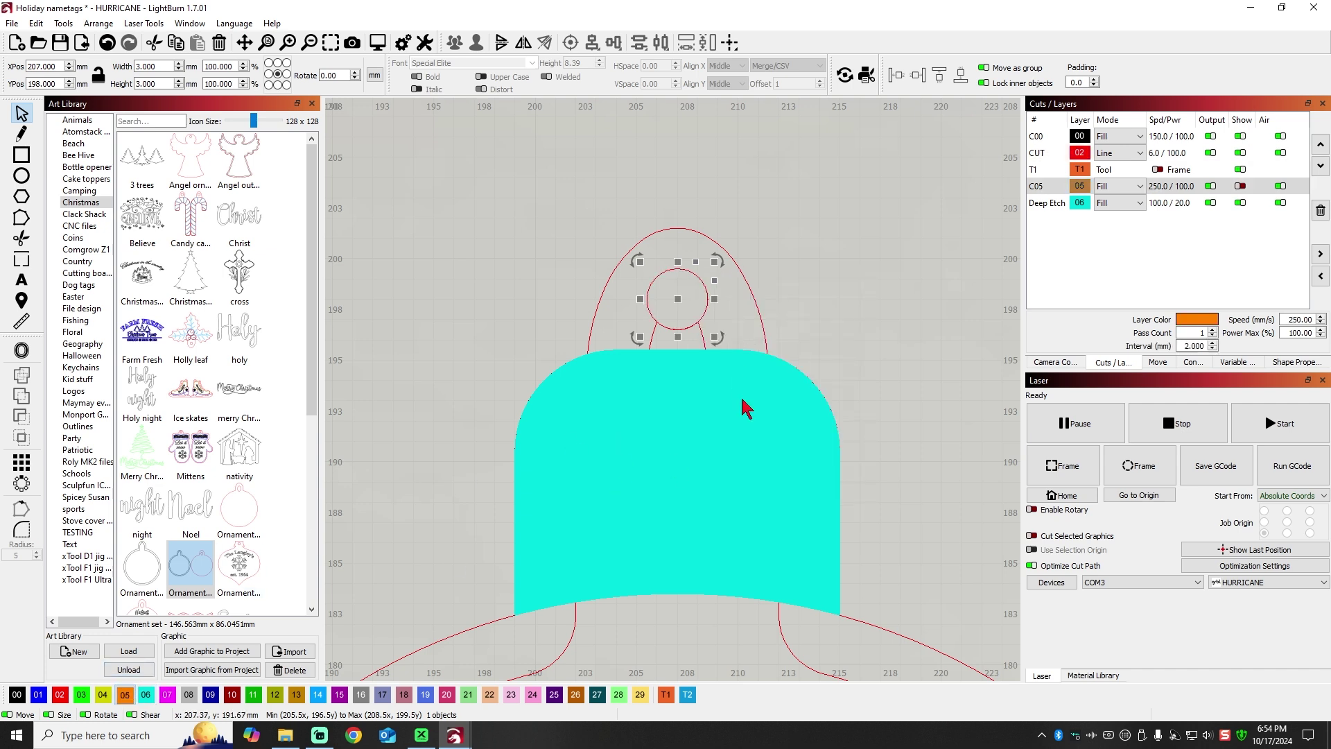
{"action": "left_click", "coordinate": [1241, 186]}
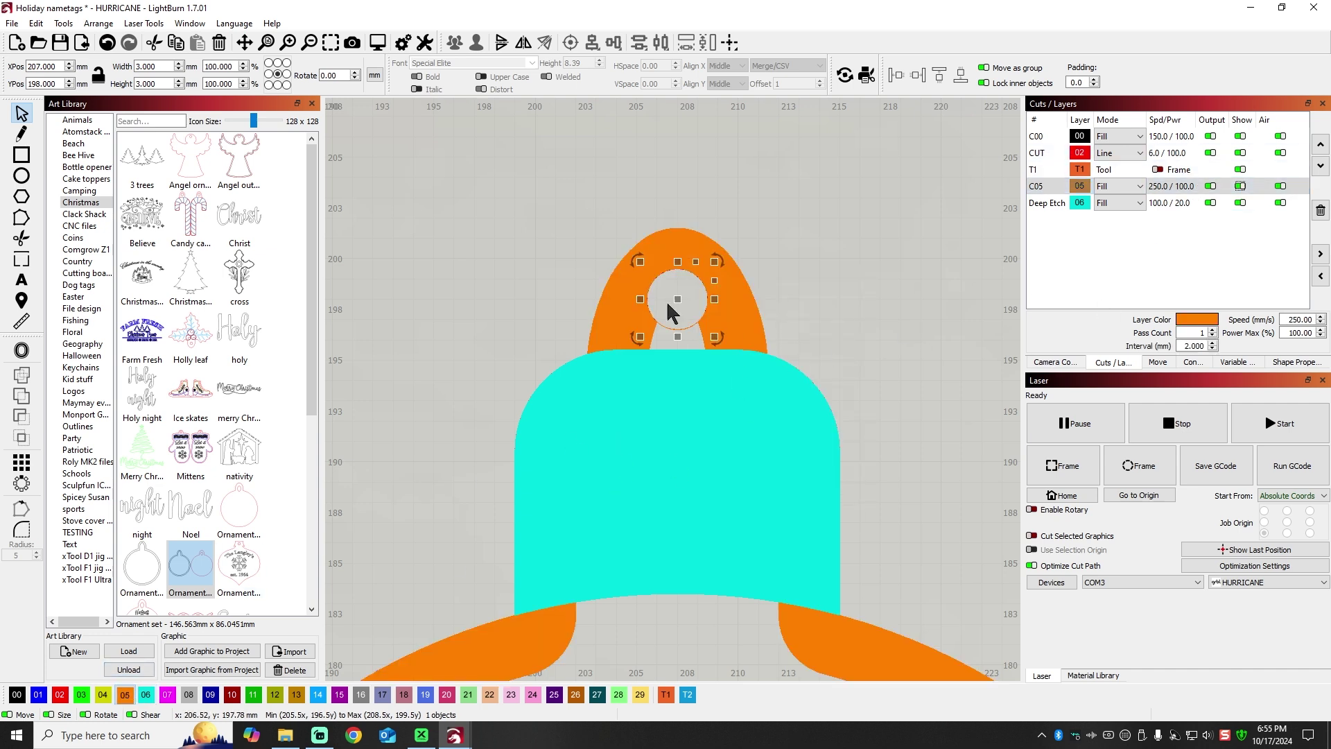
{"action": "left_click", "coordinate": [887, 231]}
{"action": "scroll", "coordinate": [735, 339], "scroll_direction": "down", "scroll_amount": 5}
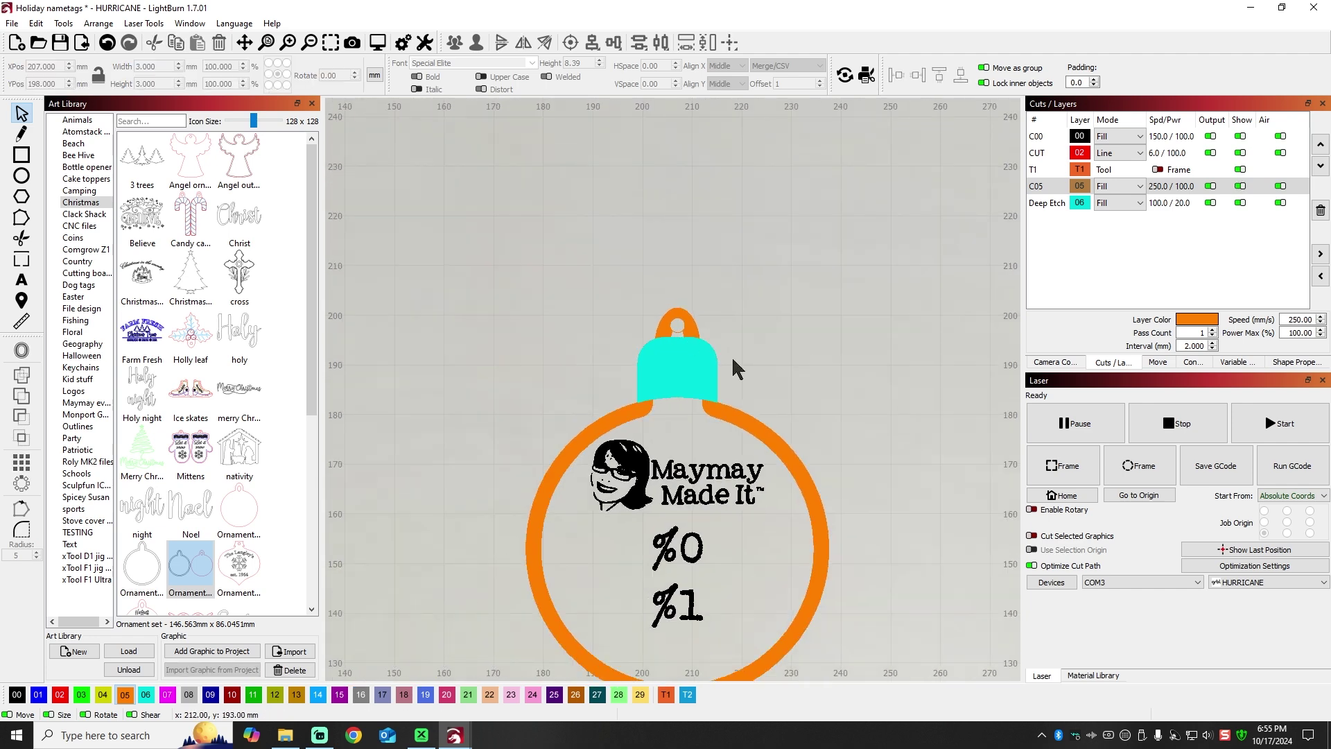
{"action": "scroll", "coordinate": [782, 374], "scroll_direction": "down", "scroll_amount": 2}
{"action": "right_click", "coordinate": [722, 367]}
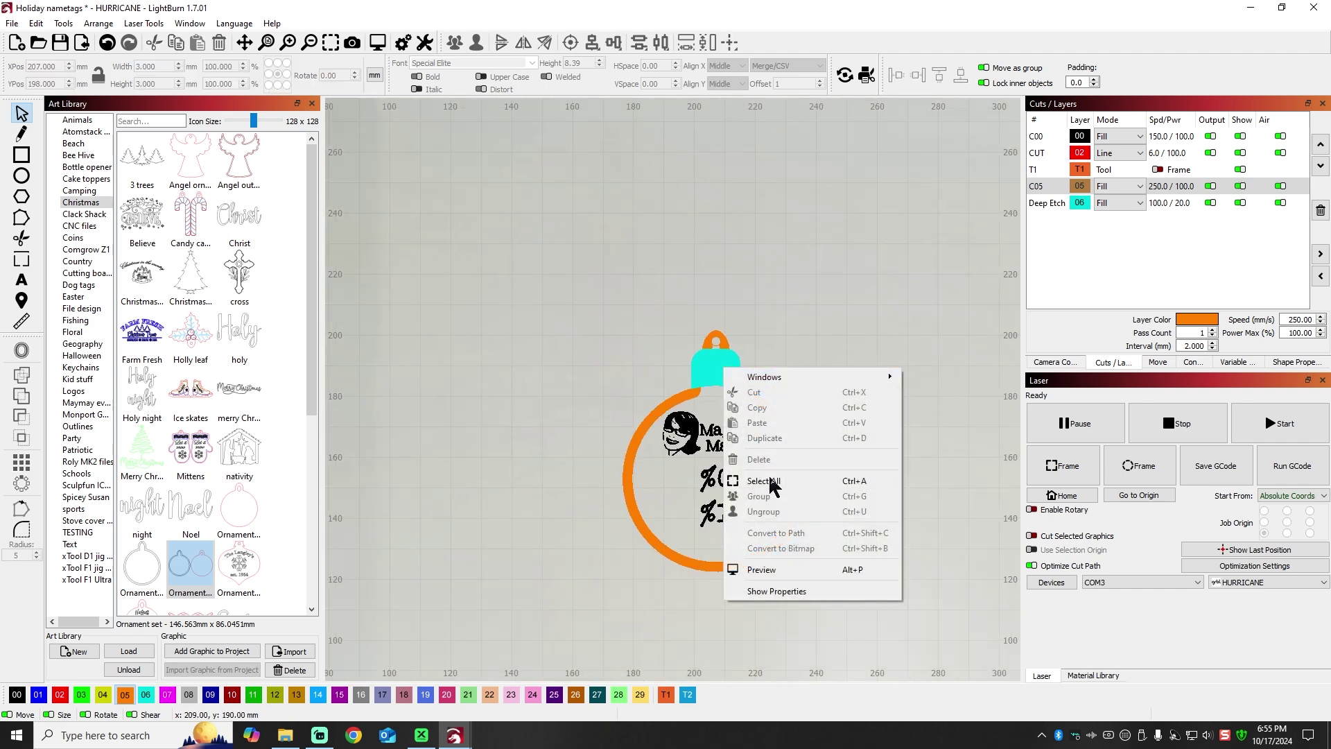
{"action": "left_click", "coordinate": [768, 568]}
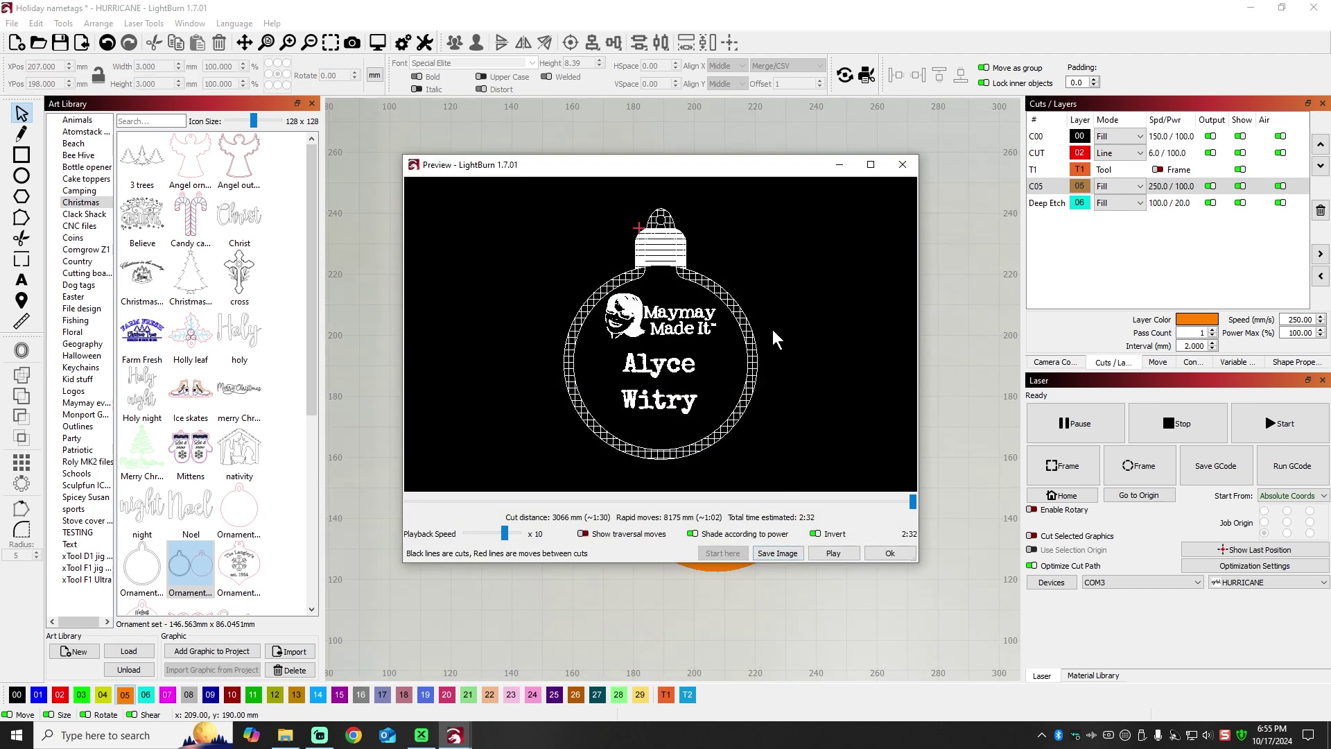
{"action": "scroll", "coordinate": [689, 243], "scroll_direction": "up", "scroll_amount": 5}
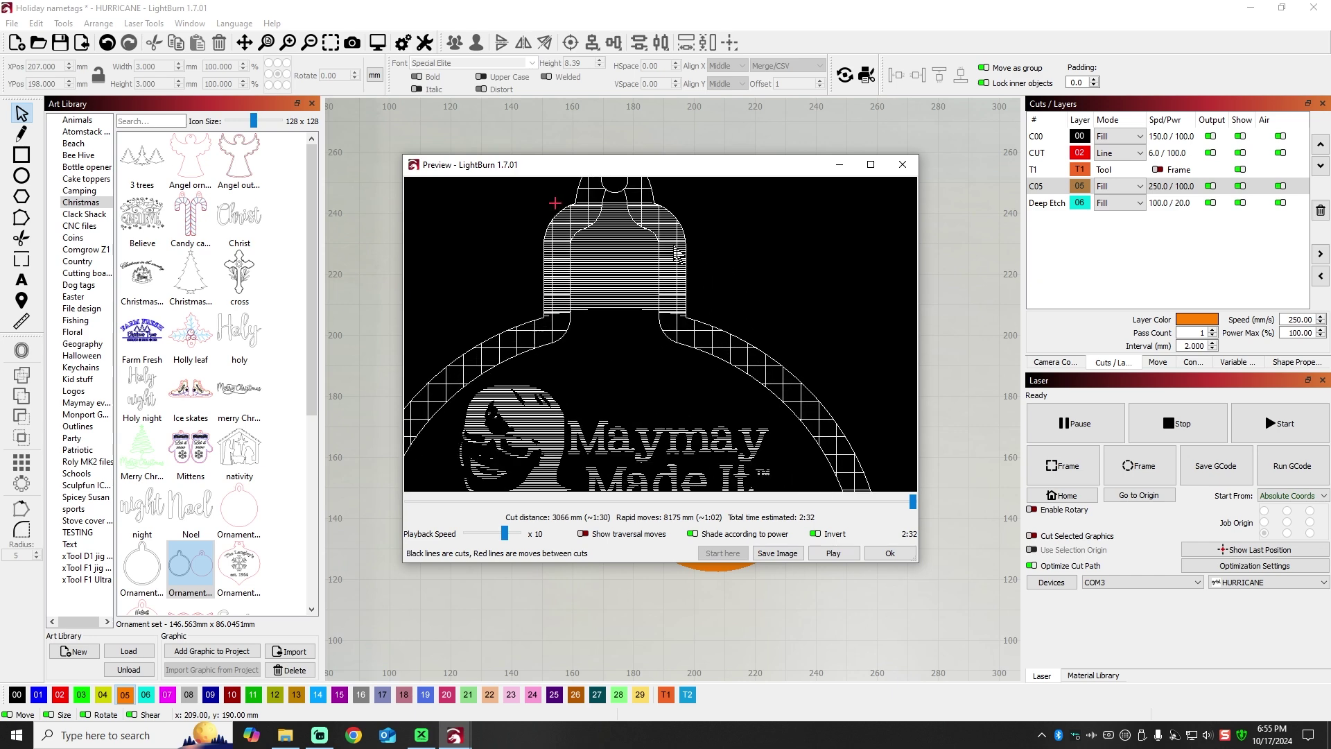
{"action": "scroll", "coordinate": [678, 254], "scroll_direction": "down", "scroll_amount": 6}
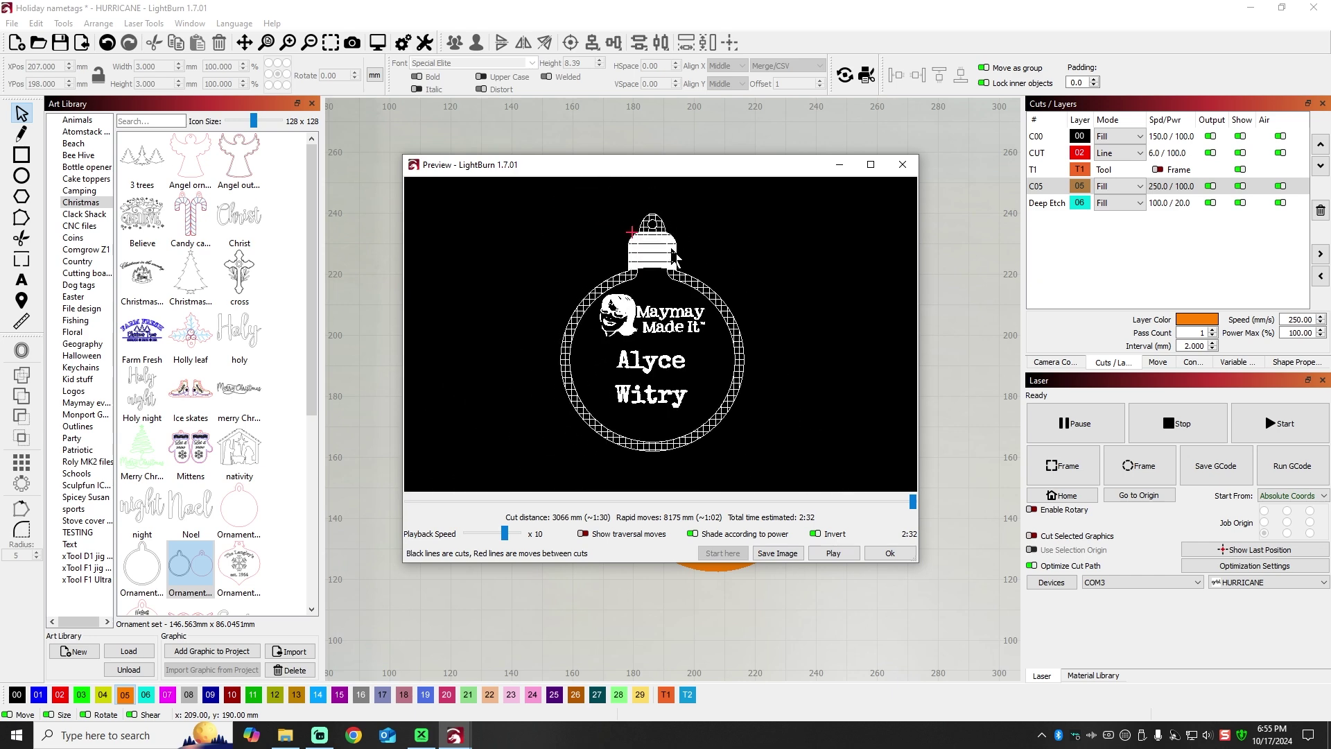
{"action": "left_click", "coordinate": [902, 164]}
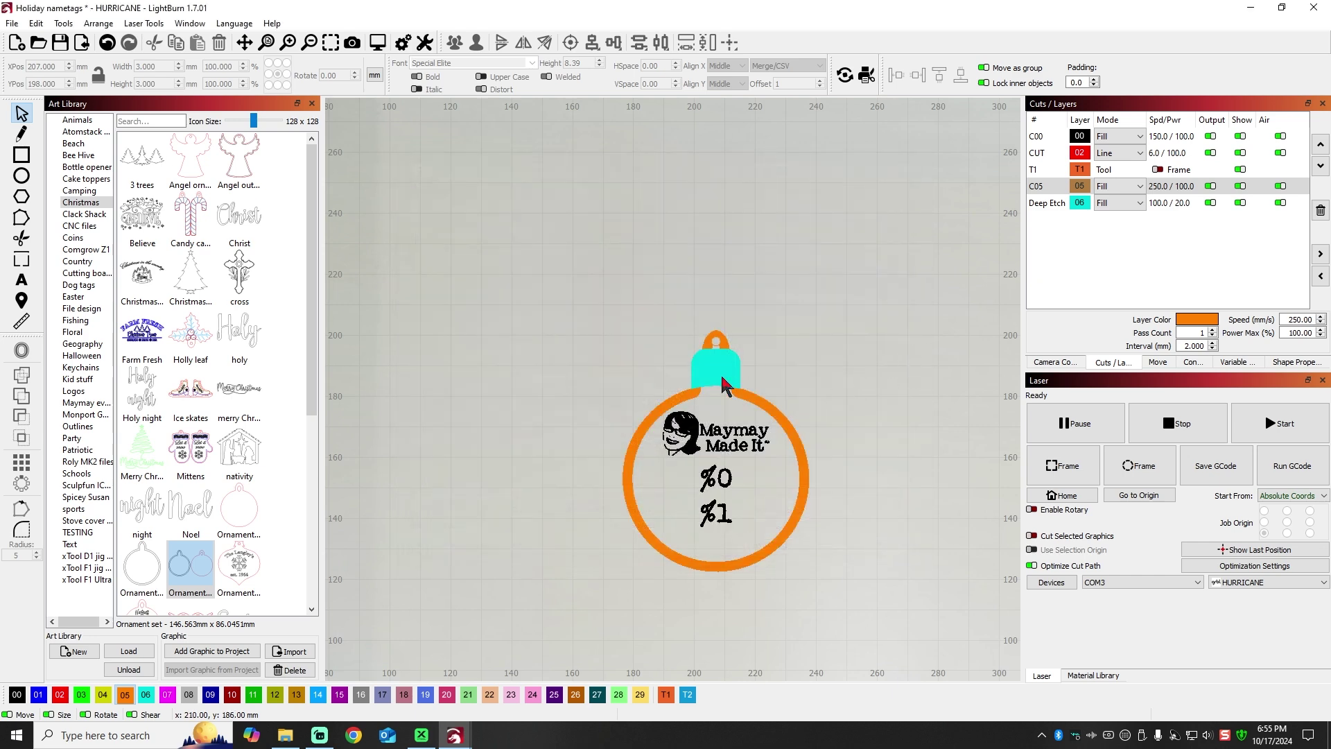
- Enable cross-hatch with a 45° scan angle on the Deep Etch layer
{"action": "double_click", "coordinate": [1177, 204]}
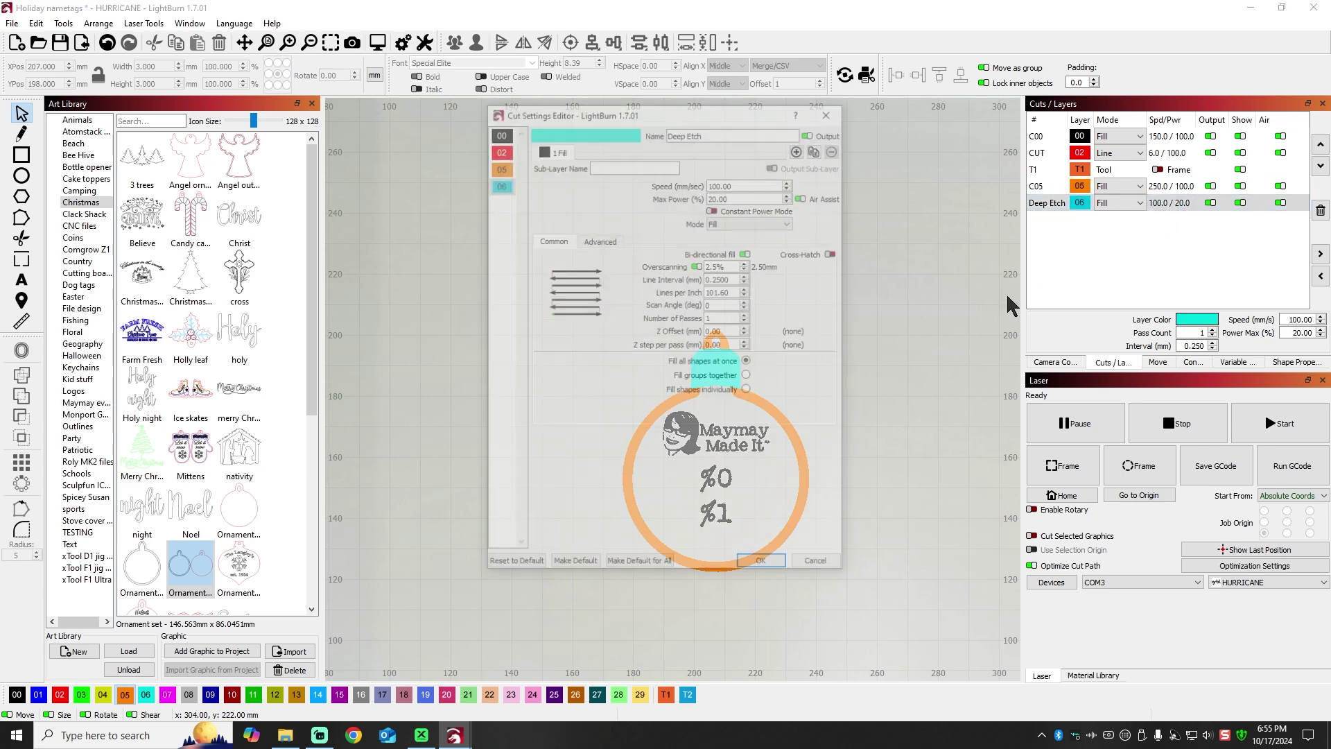
{"action": "left_click", "coordinate": [835, 253]}
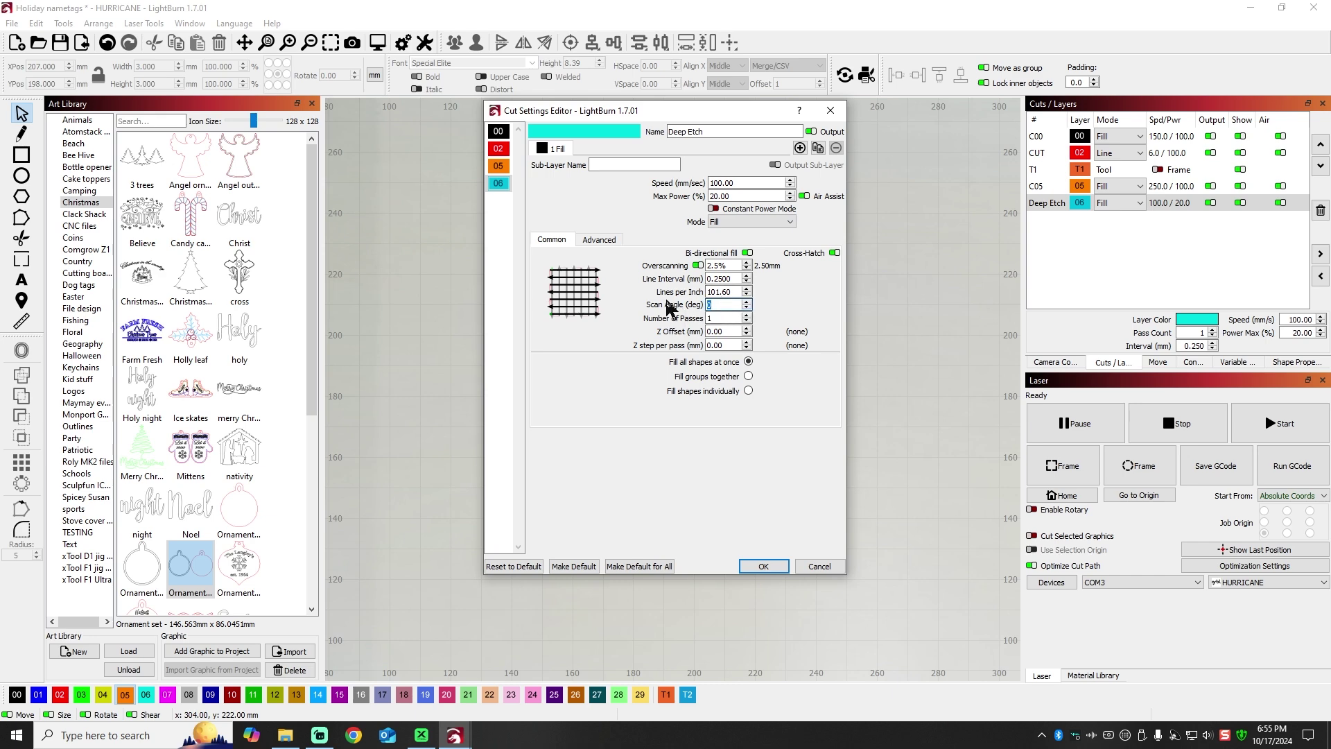
{"action": "type", "text": "45"}
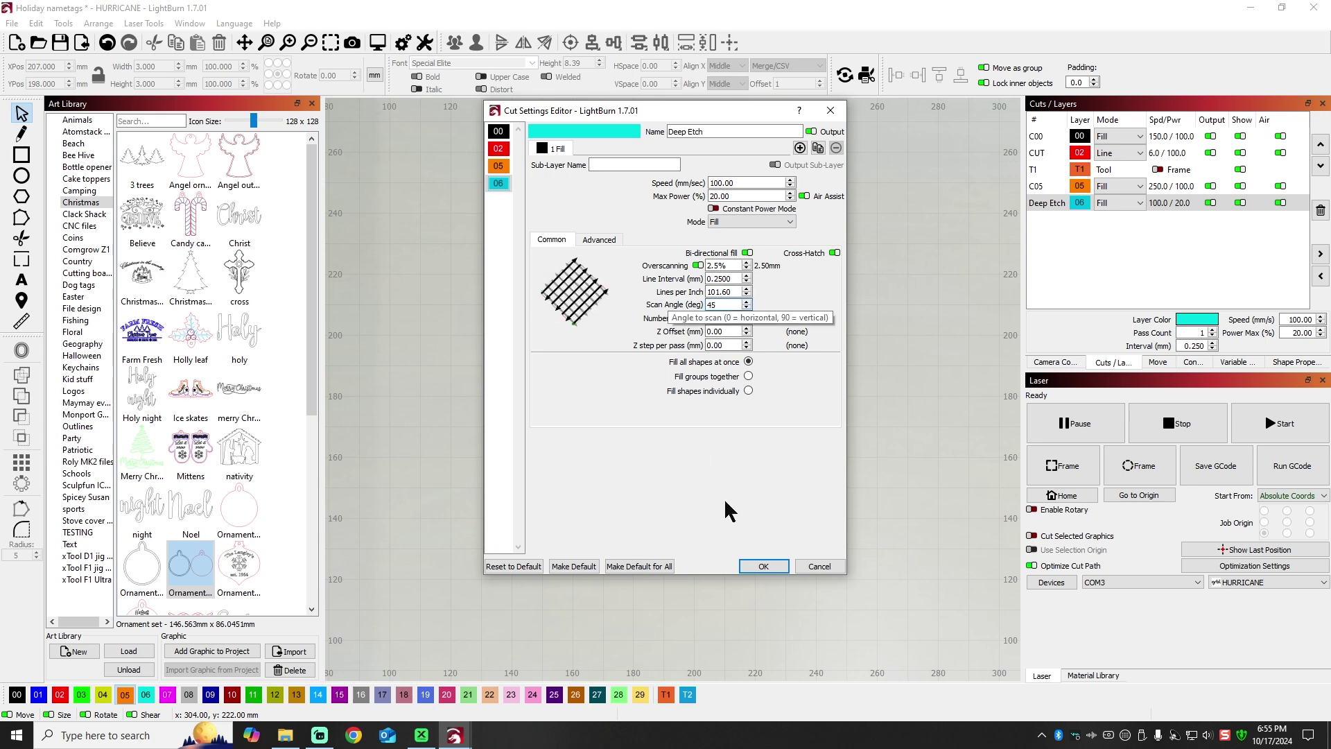
{"action": "left_click", "coordinate": [763, 565]}
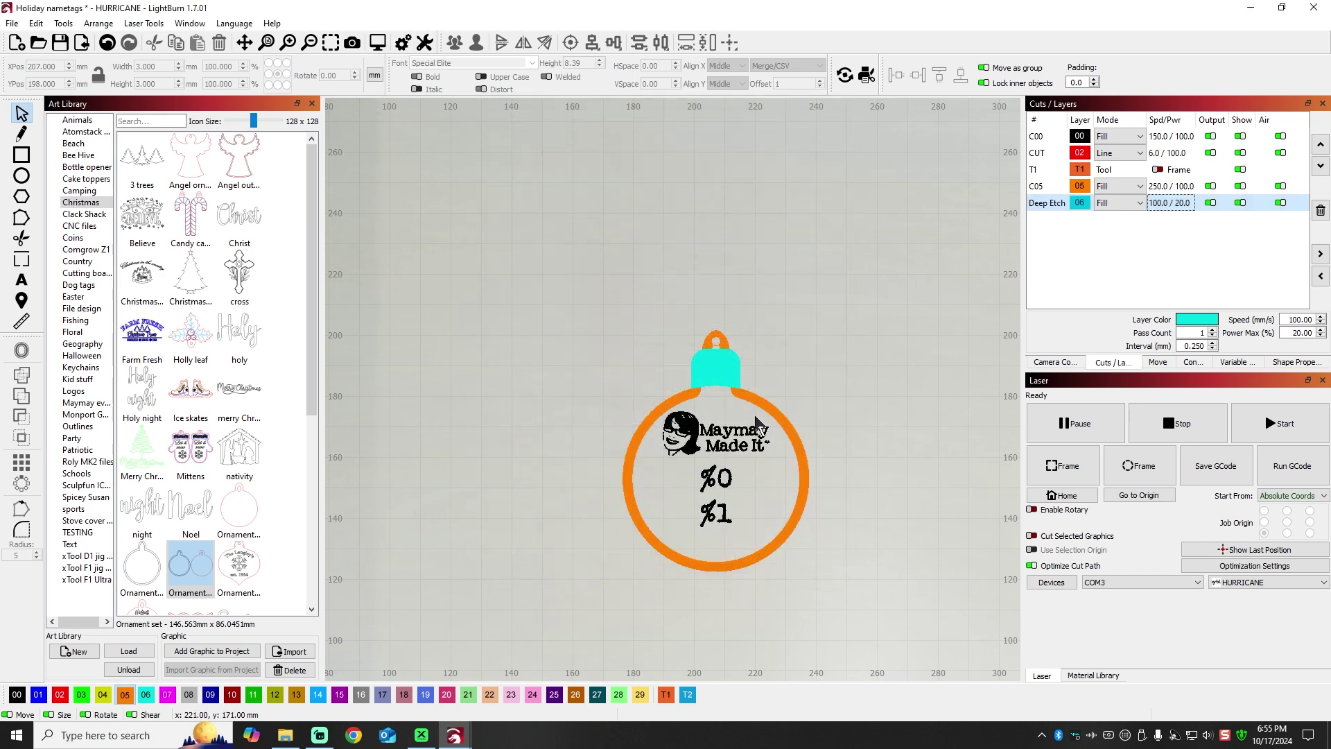
- Preview the job to check the cross-hatched cap, then close the preview
{"action": "right_click", "coordinate": [744, 455]}
{"action": "left_click", "coordinate": [782, 655]}
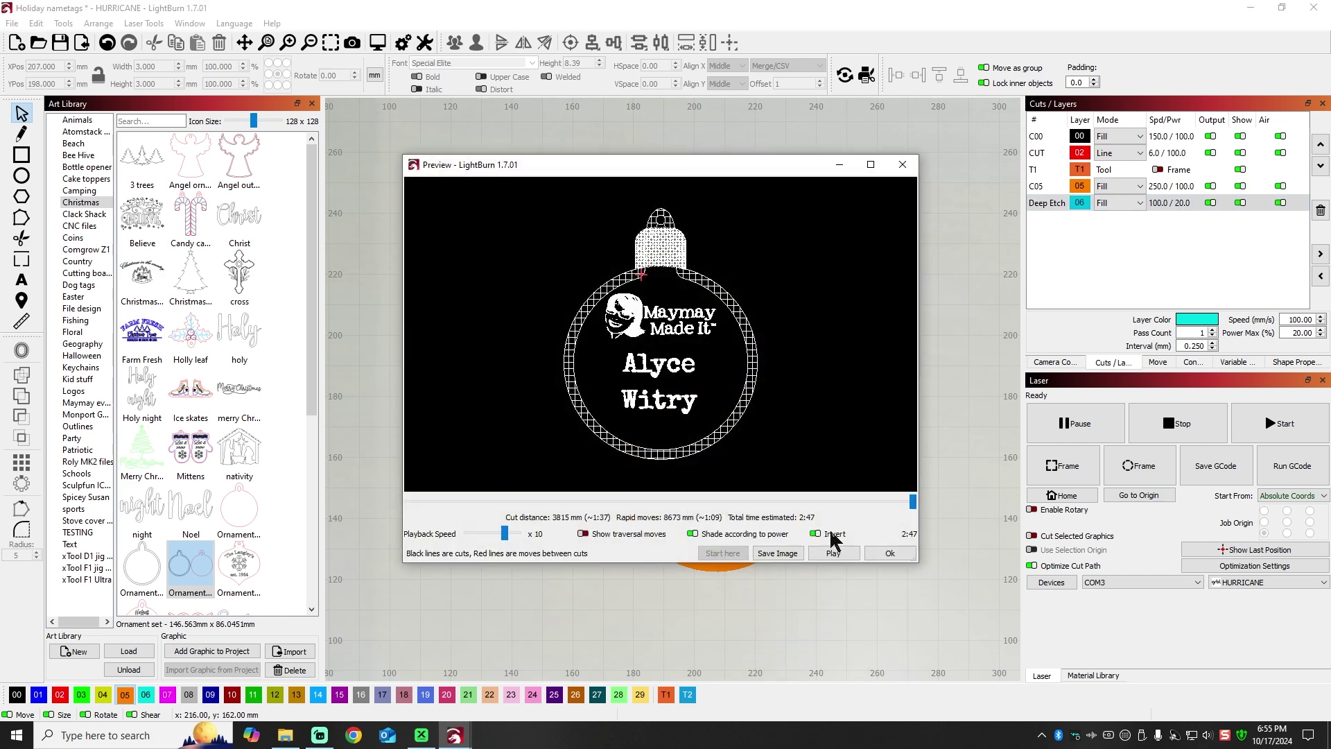
{"action": "scroll", "coordinate": [706, 273], "scroll_direction": "up", "scroll_amount": 5}
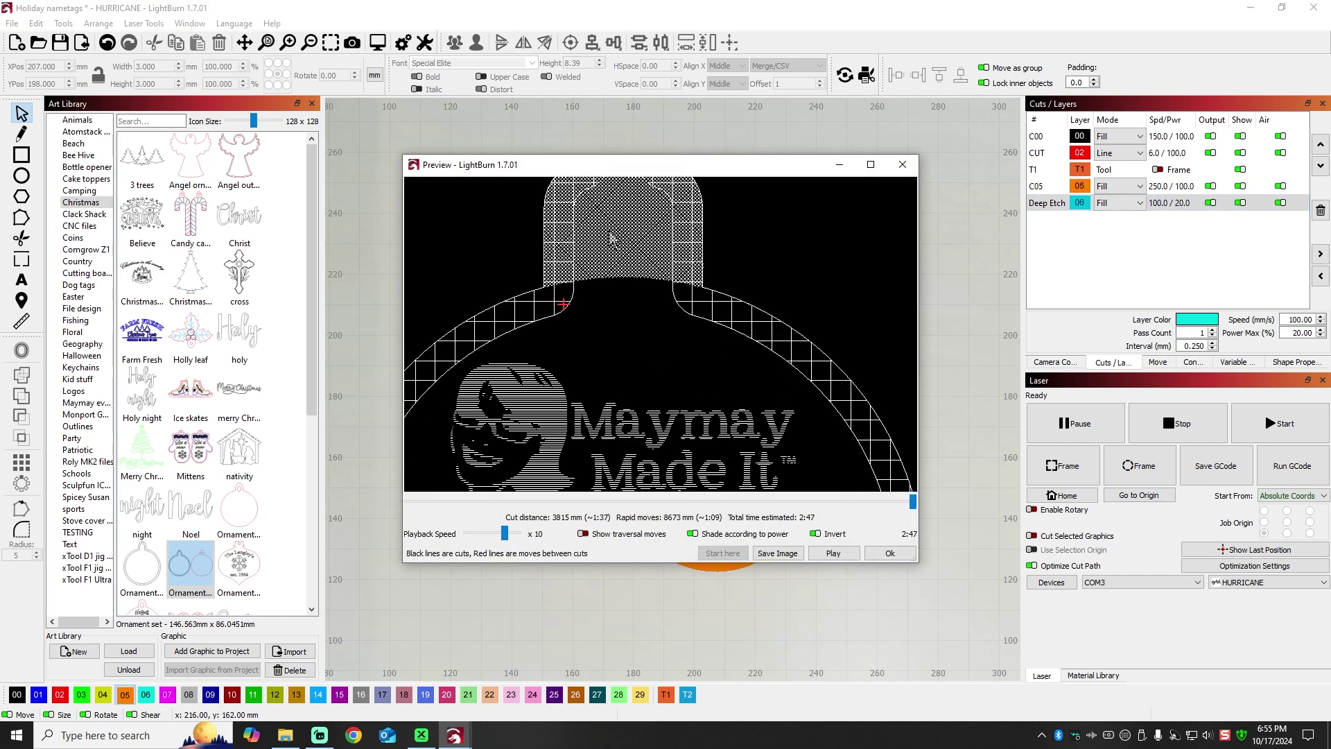
{"action": "scroll", "coordinate": [597, 233], "scroll_direction": "down", "scroll_amount": 5}
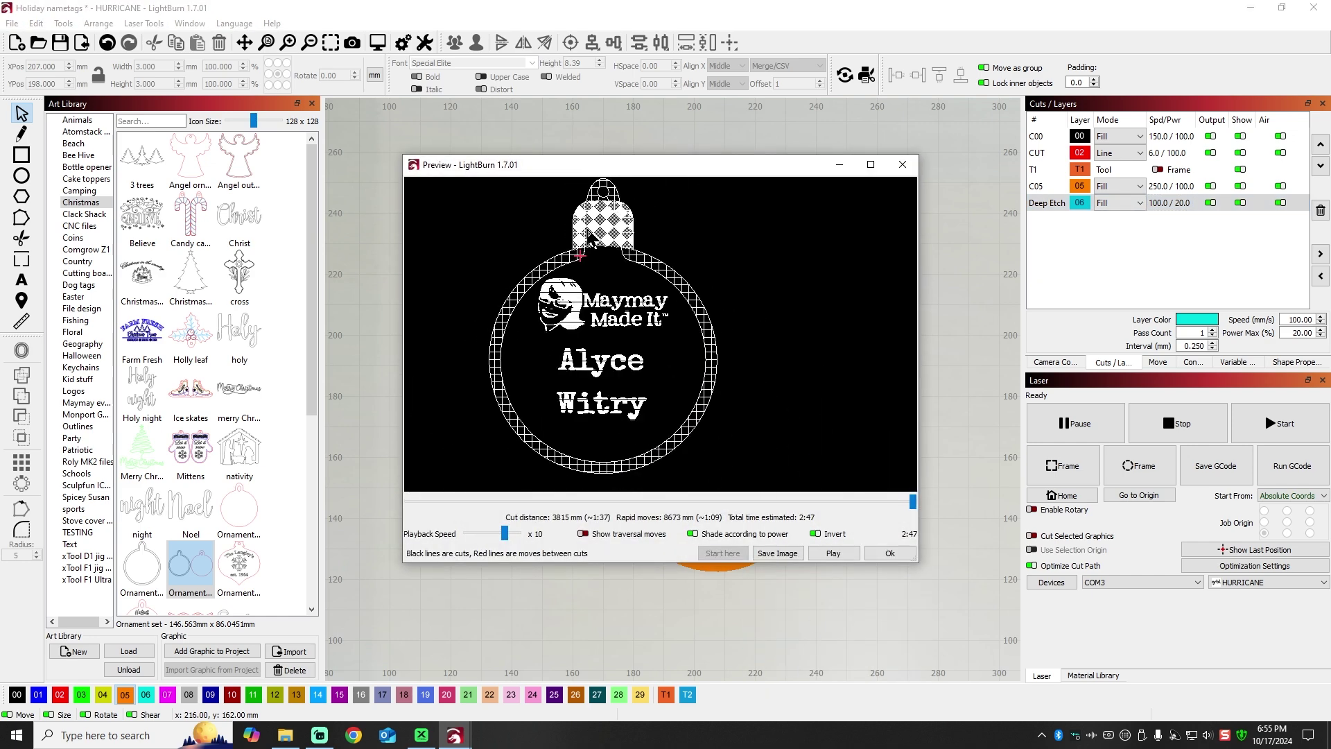
{"action": "left_click", "coordinate": [901, 165]}
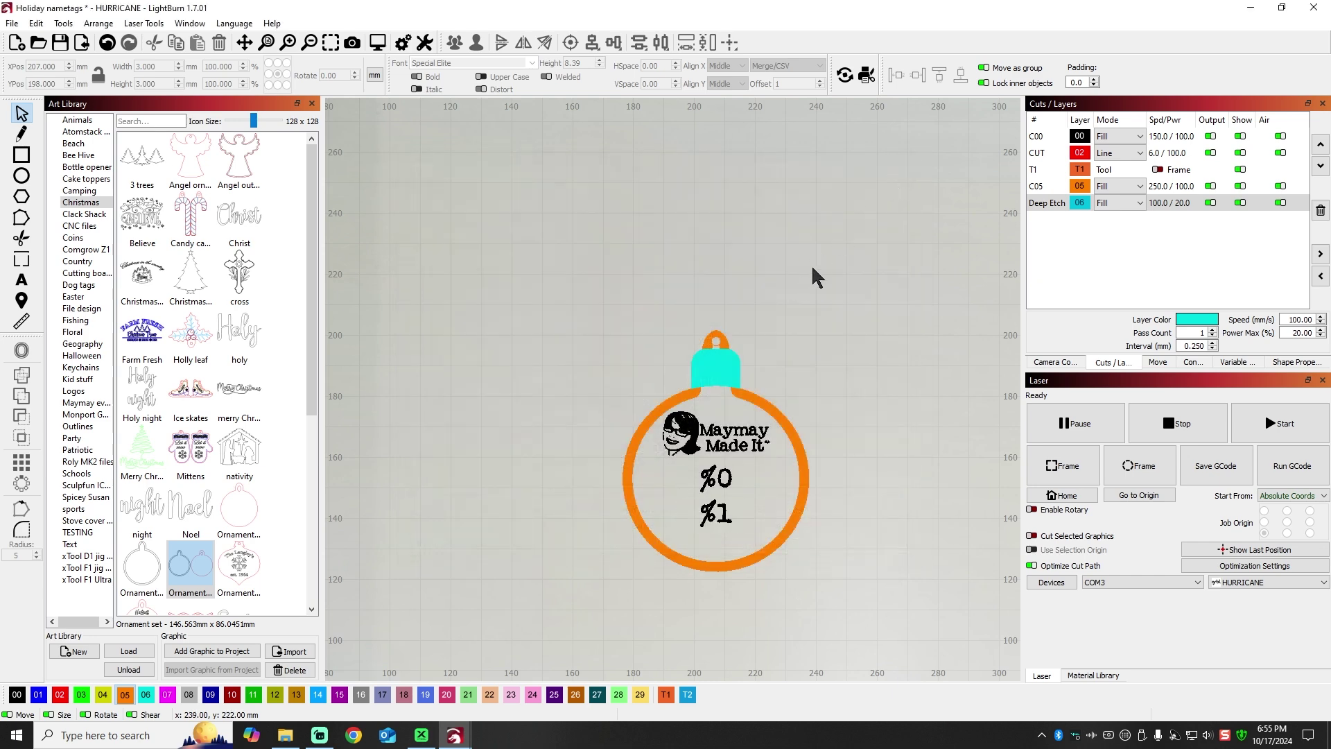
- Drag the ornament near the bed's bottom-left origin, around X 70 / Y 45
{"action": "scroll", "coordinate": [773, 305], "scroll_direction": "down", "scroll_amount": 6}
{"action": "left_click", "coordinate": [769, 336]}
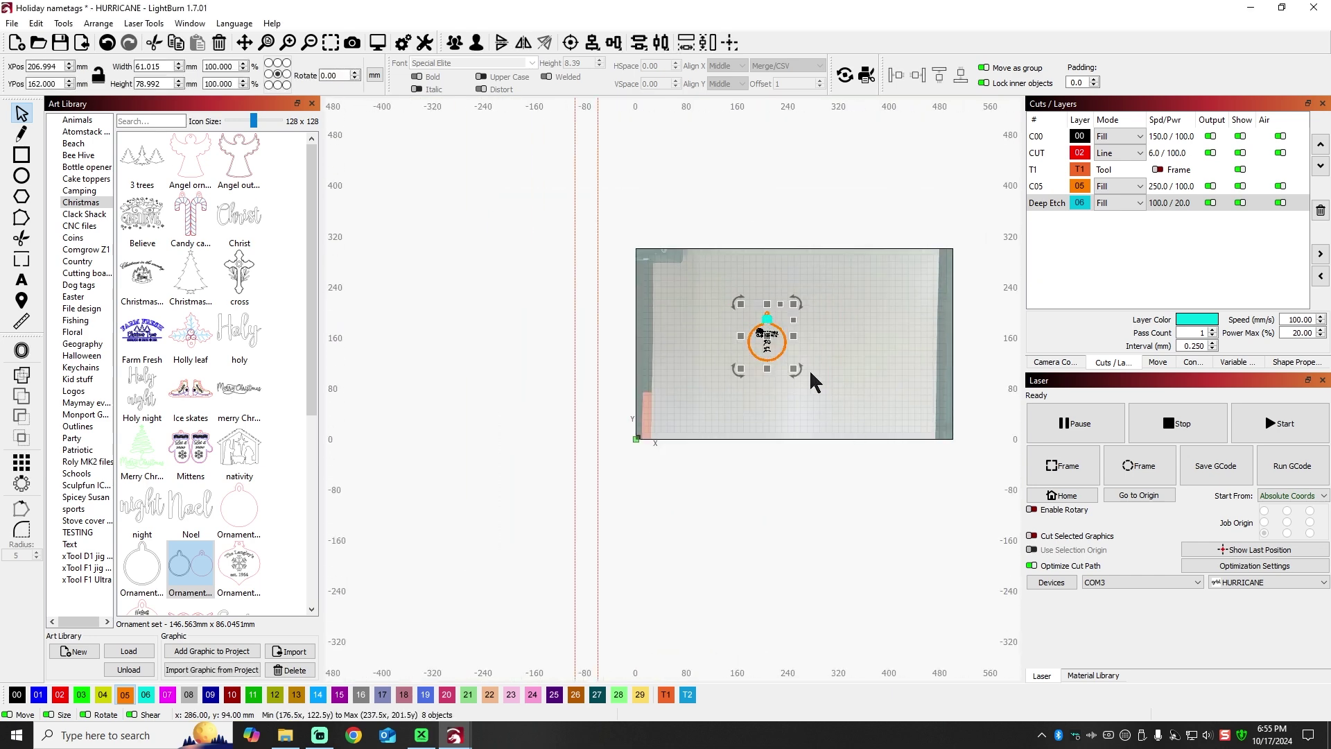
{"action": "left_click_drag", "start_coordinate": [765, 342], "coordinate": [683, 412]}
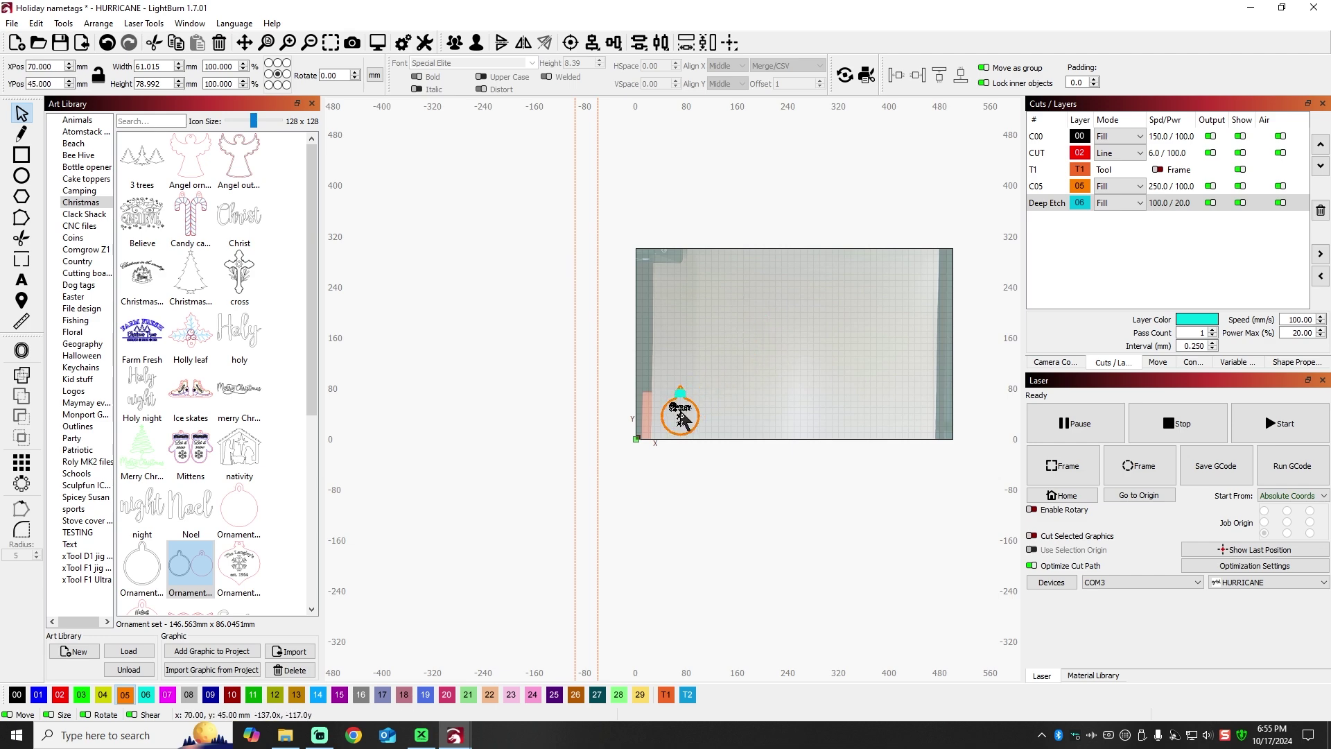
{"action": "left_click", "coordinate": [737, 416]}
{"action": "scroll", "coordinate": [679, 412], "scroll_direction": "up", "scroll_amount": 5}
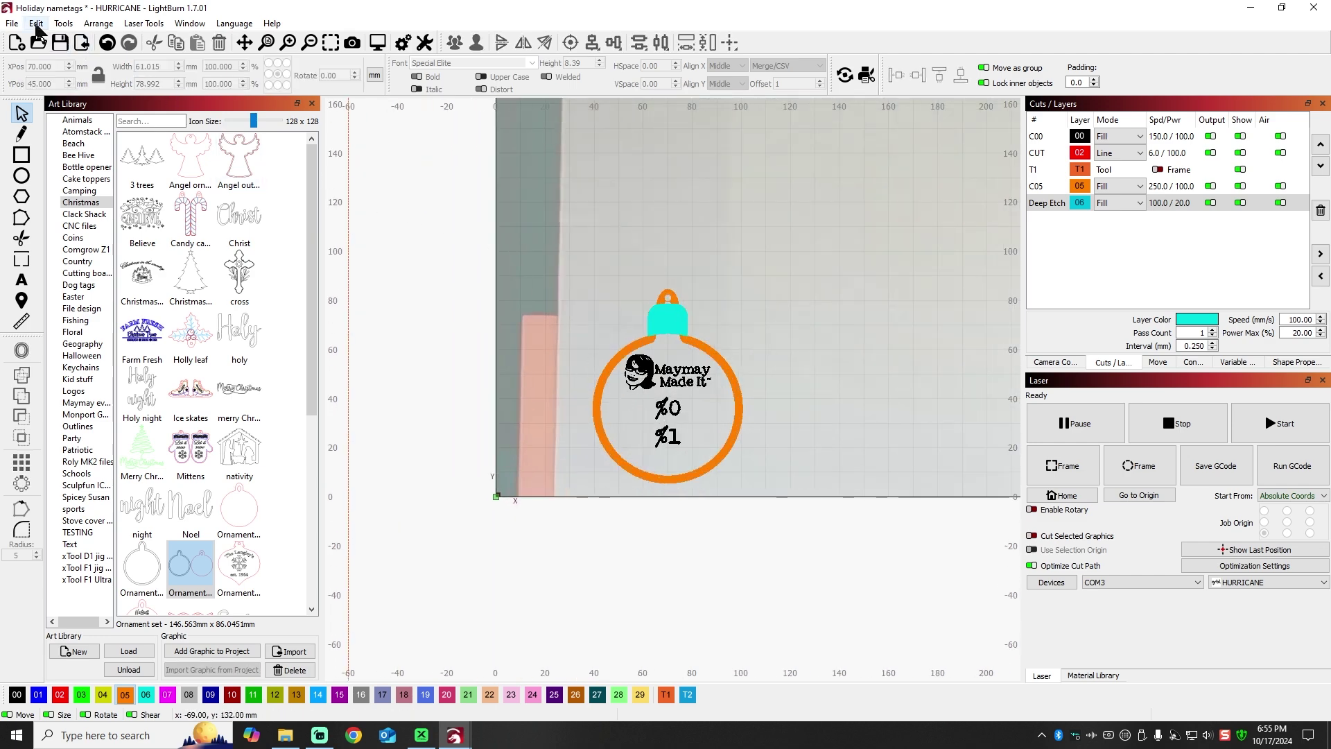
- Save the project as Holiday nametags, overwriting the existing file
{"action": "left_click", "coordinate": [12, 22]}
{"action": "left_click", "coordinate": [118, 198]}
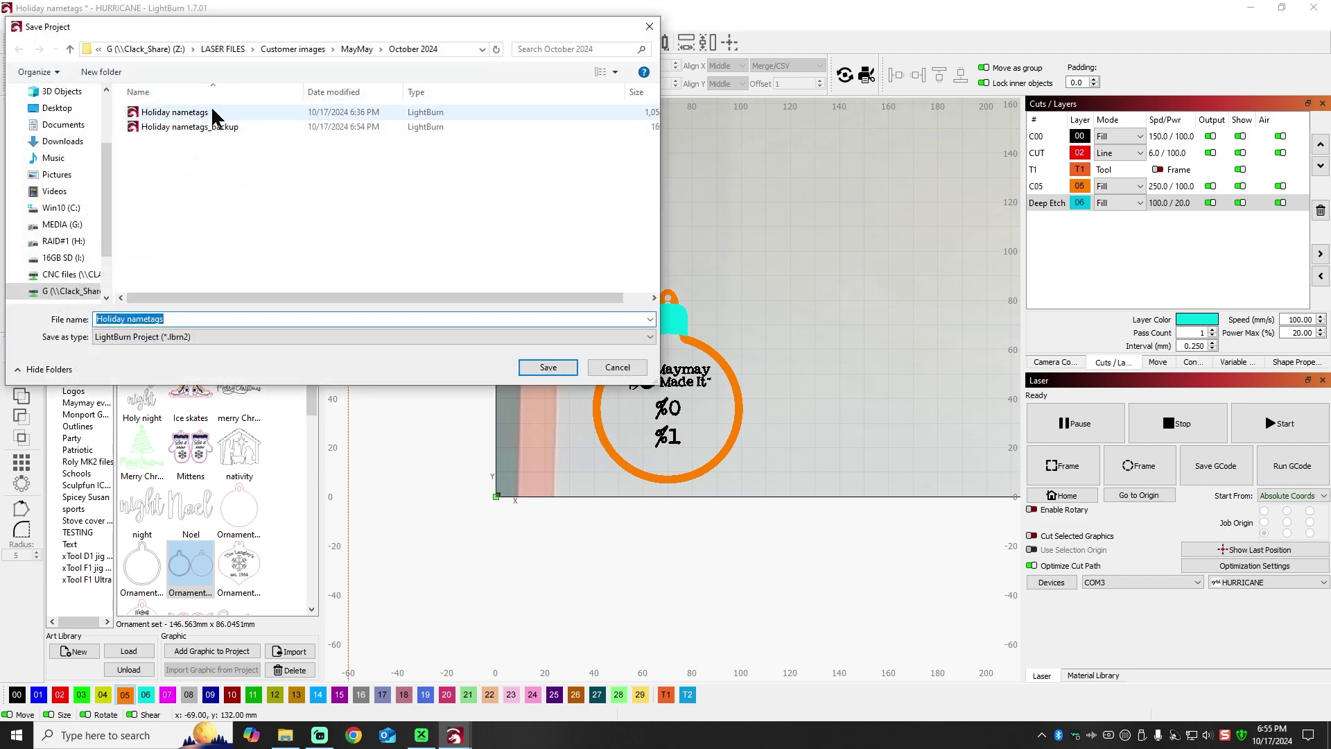
{"action": "left_click", "coordinate": [201, 114]}
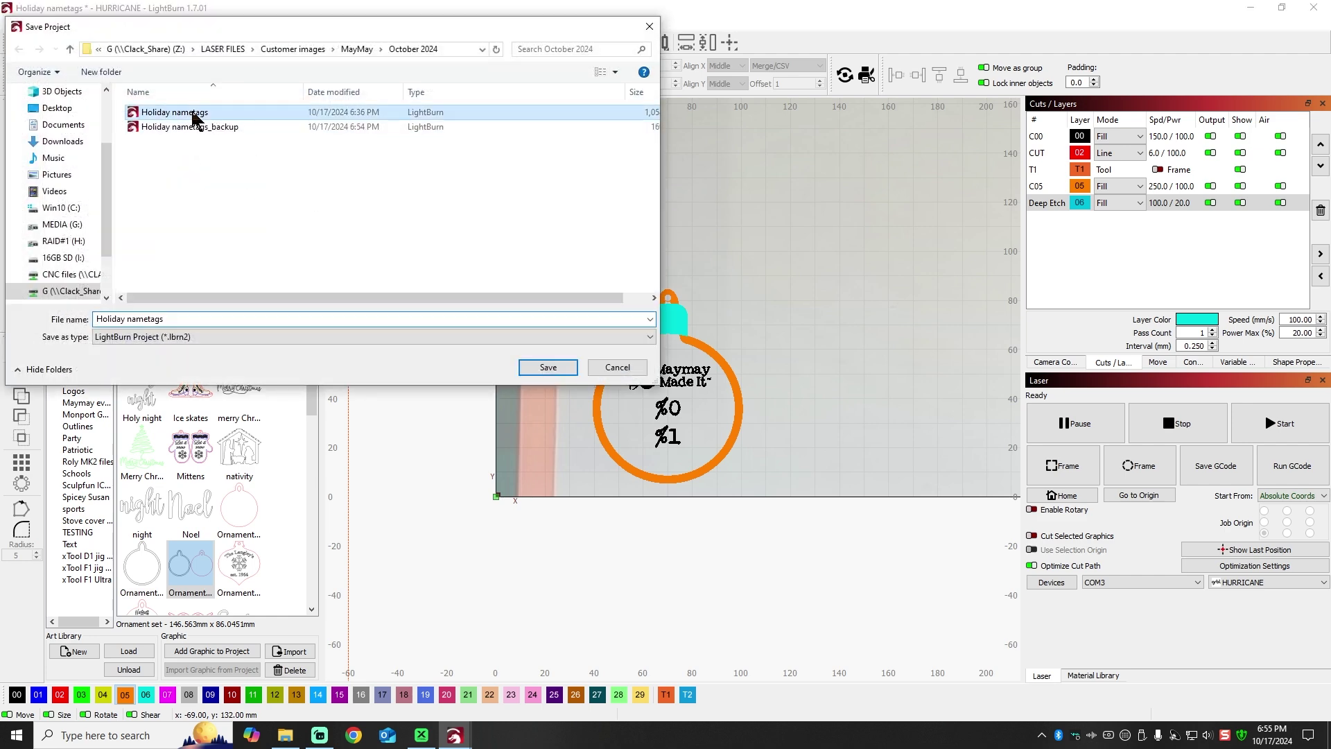
{"action": "left_click", "coordinate": [547, 367]}
{"action": "left_click", "coordinate": [693, 368]}
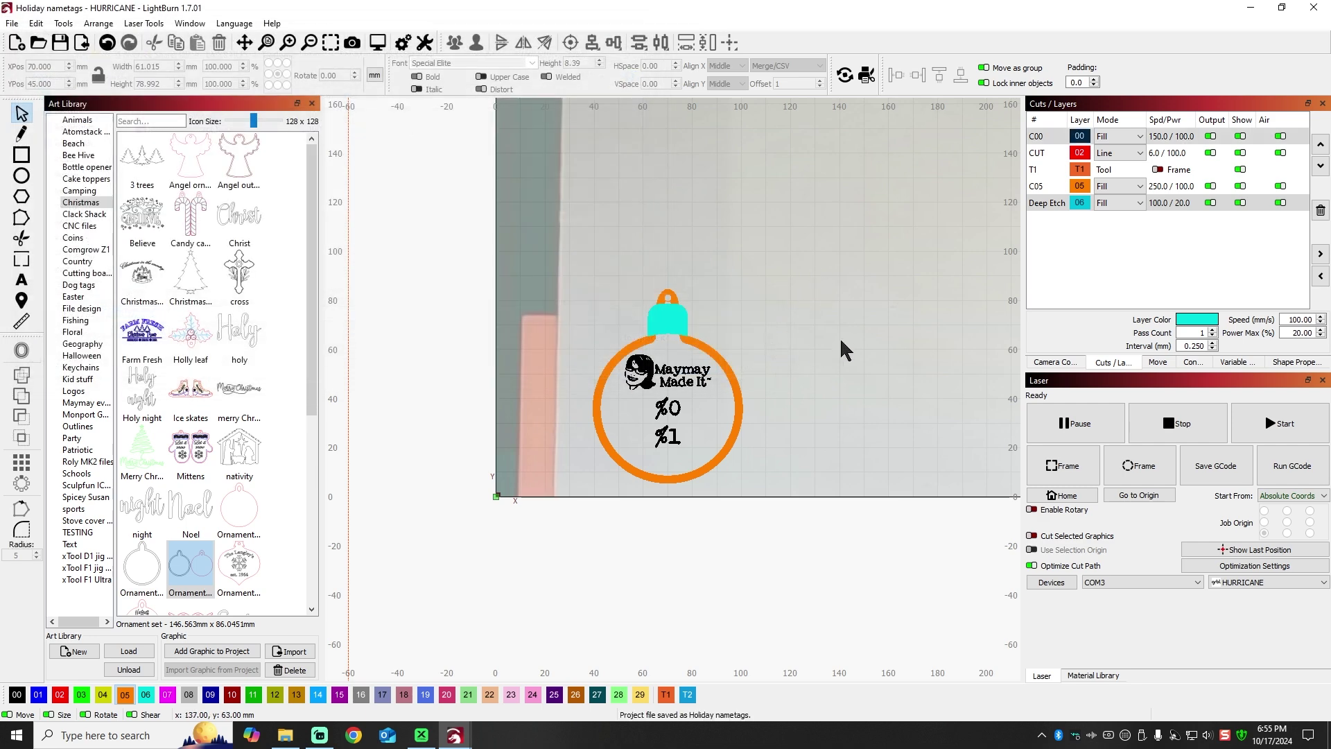
- Toggle C05 and Deep Etch output off and back on, then hide both layers on the canvas
{"action": "left_click", "coordinate": [1211, 186]}
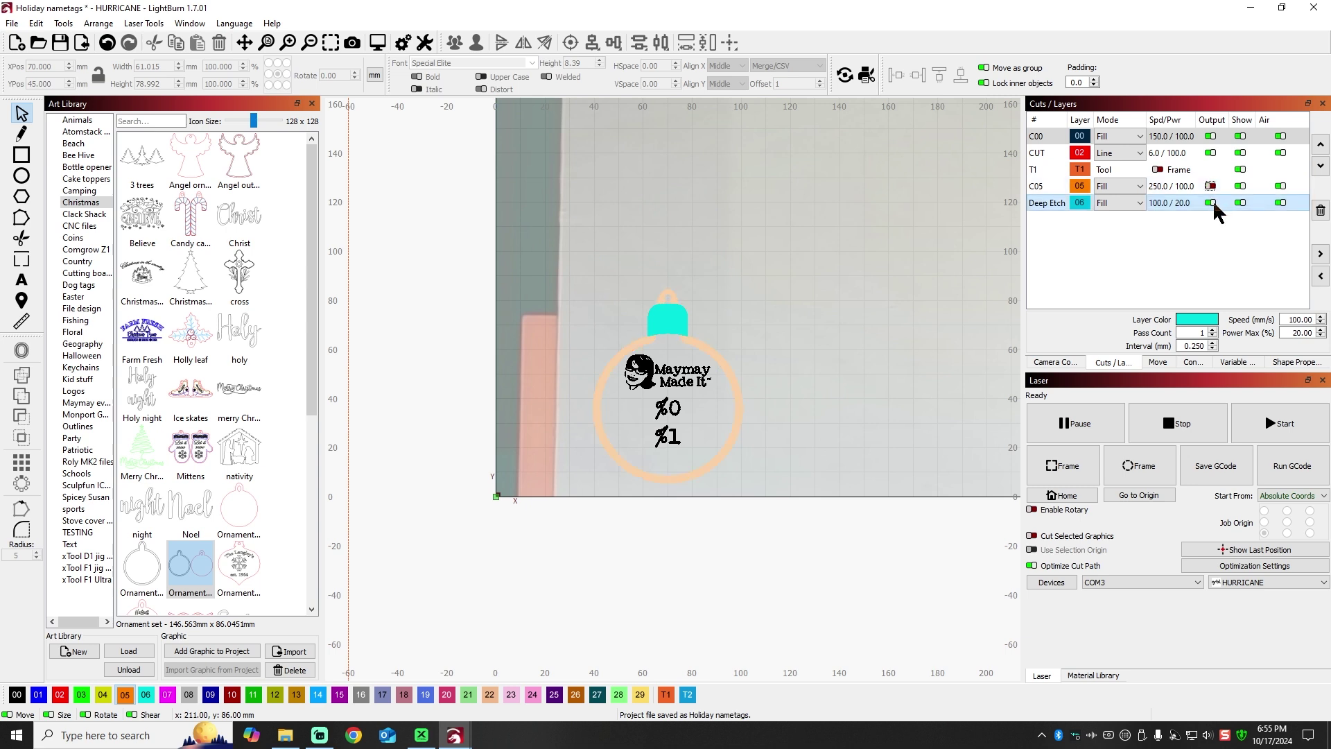
{"action": "left_click", "coordinate": [1211, 203]}
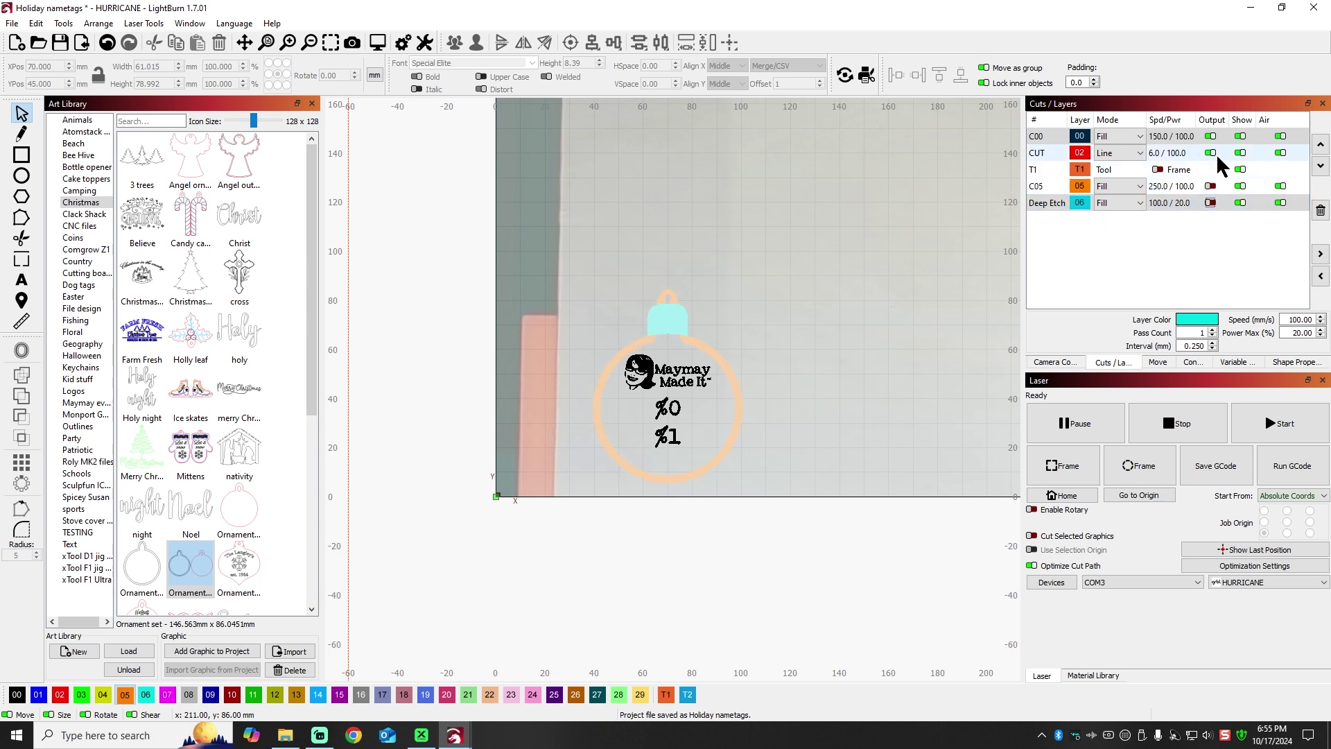
{"action": "left_click", "coordinate": [1212, 186]}
{"action": "left_click", "coordinate": [1211, 202]}
{"action": "left_click", "coordinate": [1241, 202]}
{"action": "left_click", "coordinate": [1240, 185]}
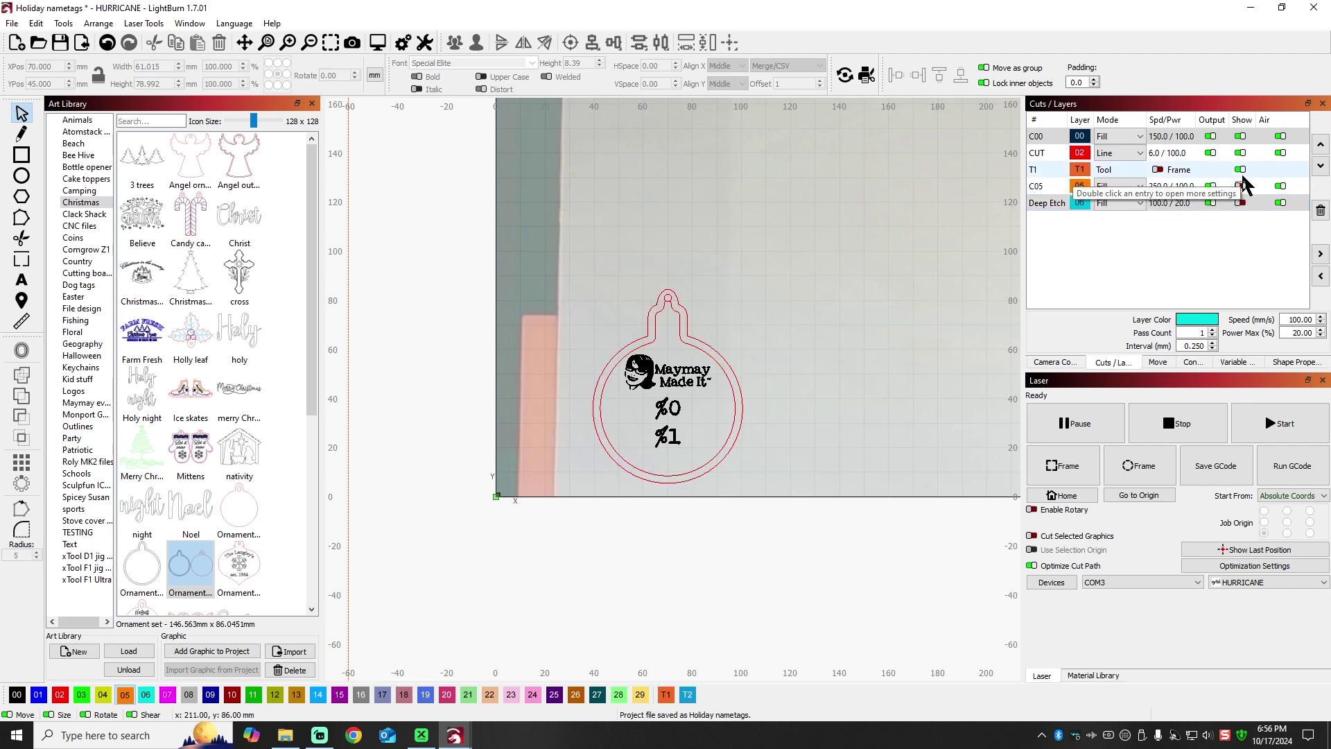
- Check the red ornament cut outline, then show the C05 orange ring and Deep Etch hanger again
{"action": "scroll", "coordinate": [695, 314], "scroll_direction": "up", "scroll_amount": 5}
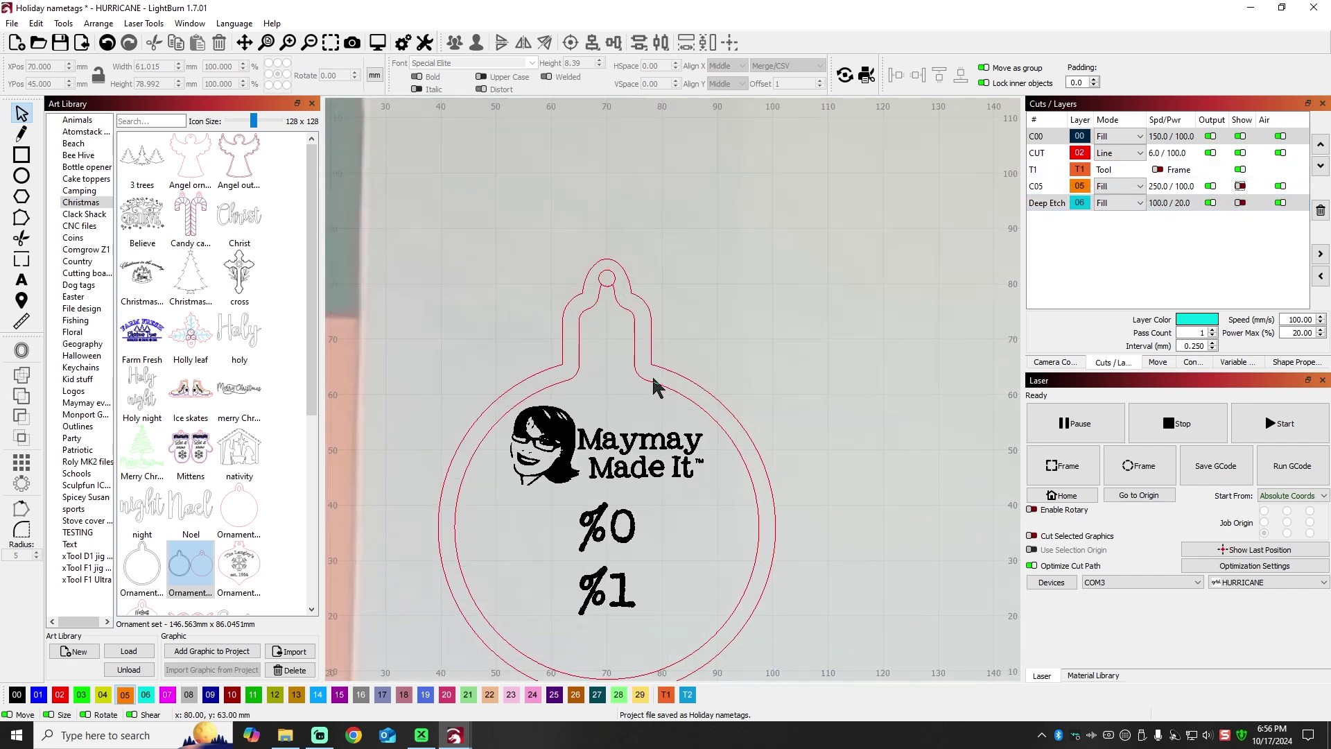
{"action": "left_click", "coordinate": [623, 308]}
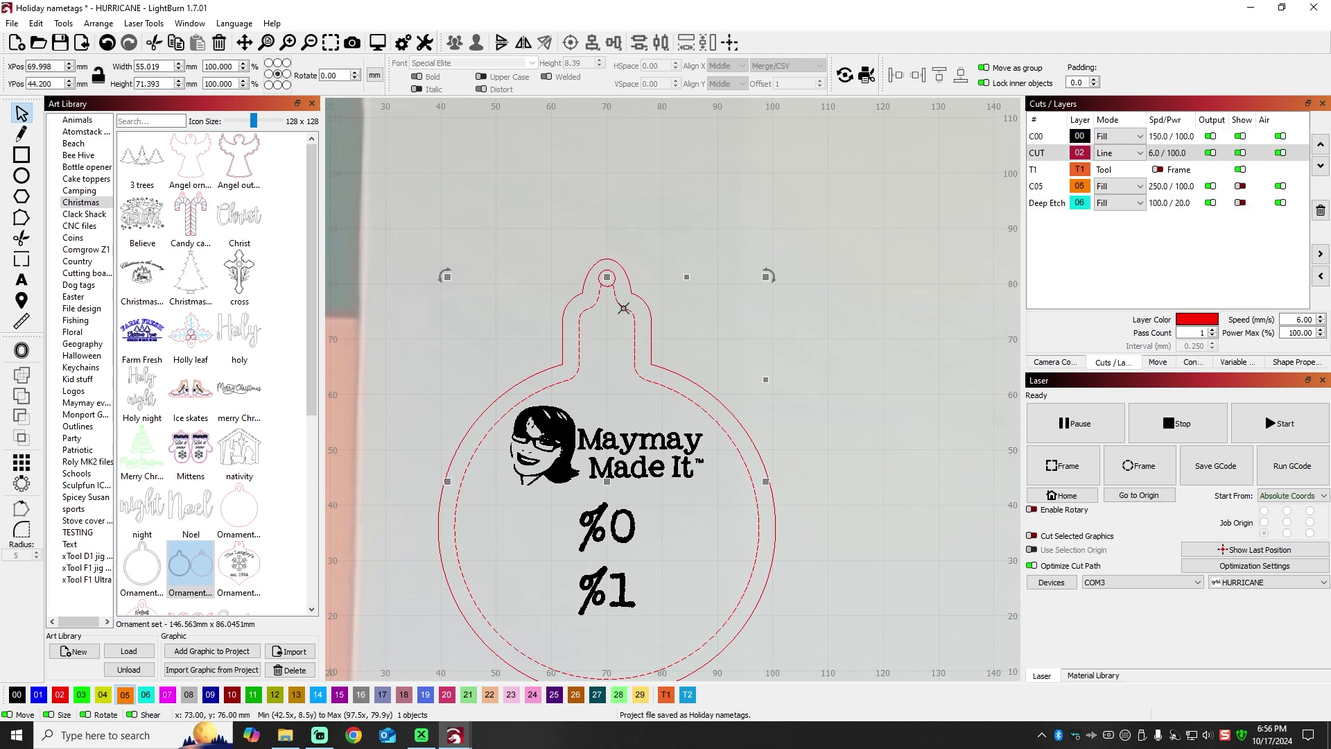
{"action": "key", "text": "Escape"}
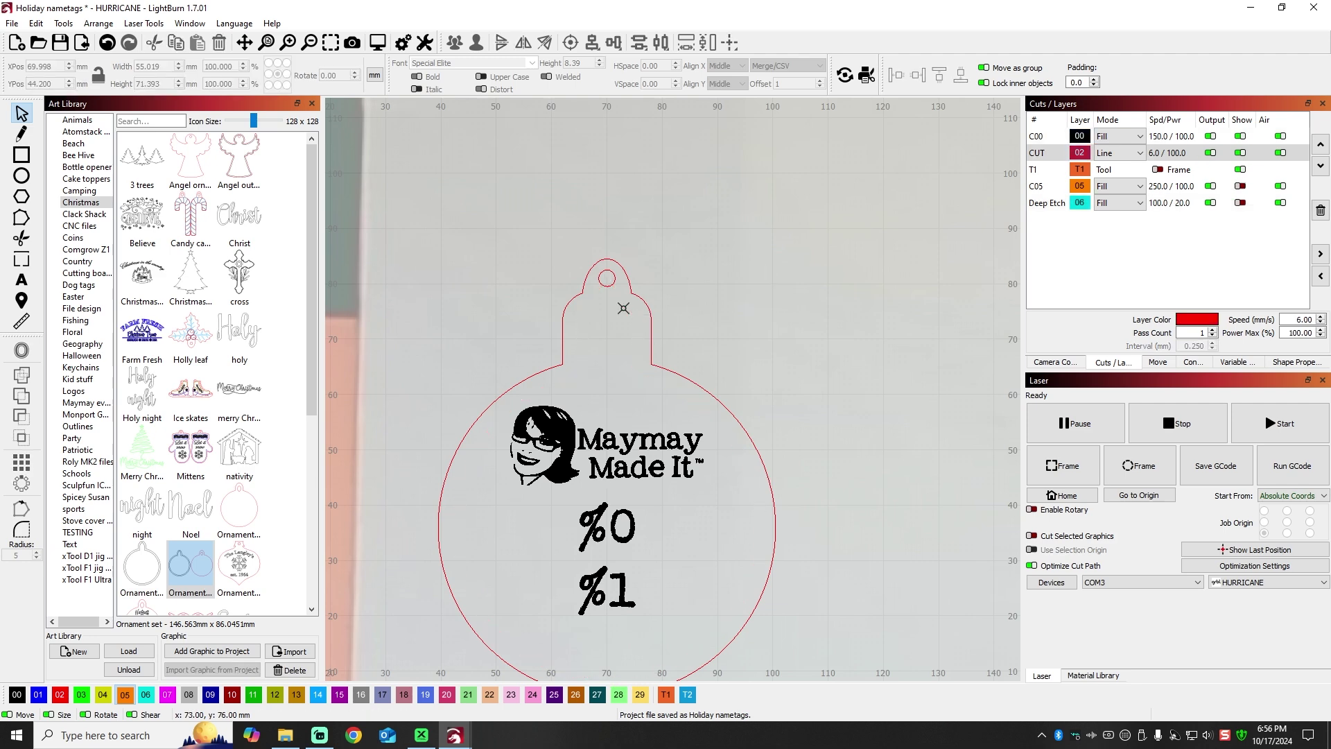
{"action": "scroll", "coordinate": [676, 317], "scroll_direction": "down", "scroll_amount": 4}
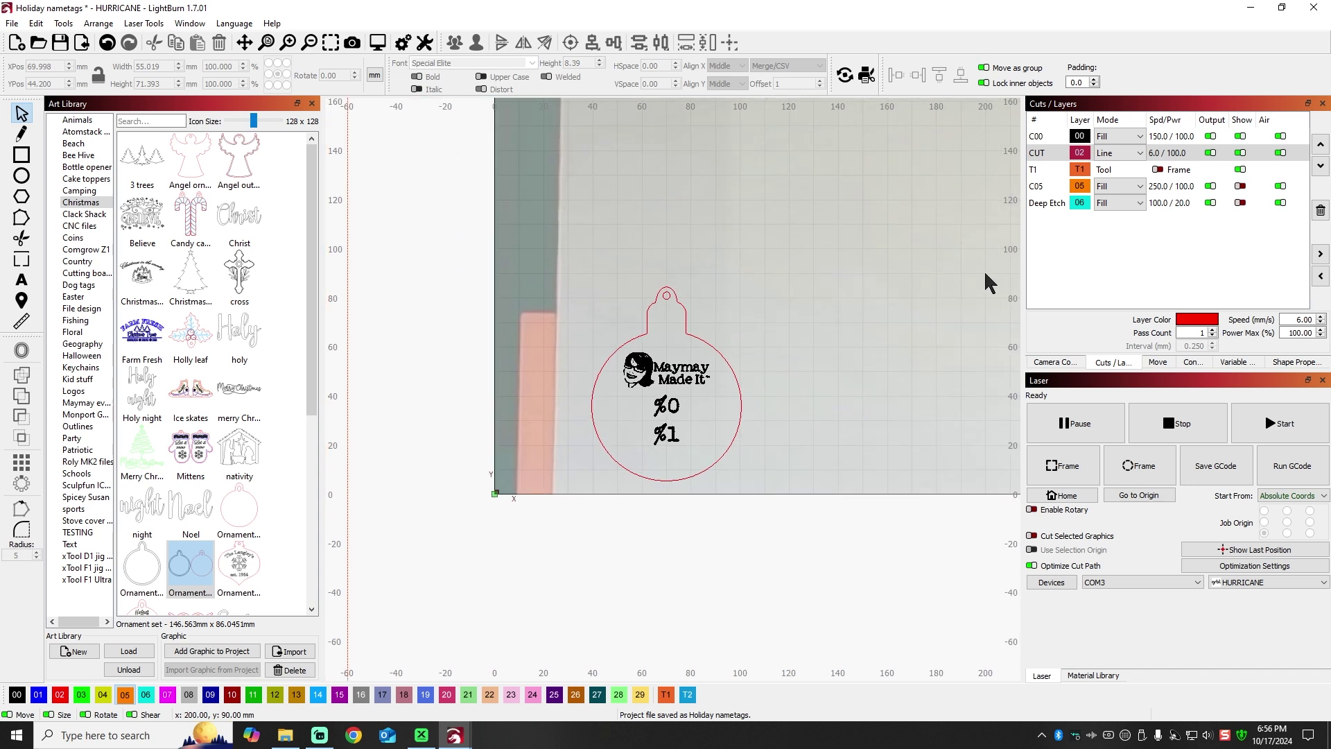
{"action": "left_click", "coordinate": [1240, 186]}
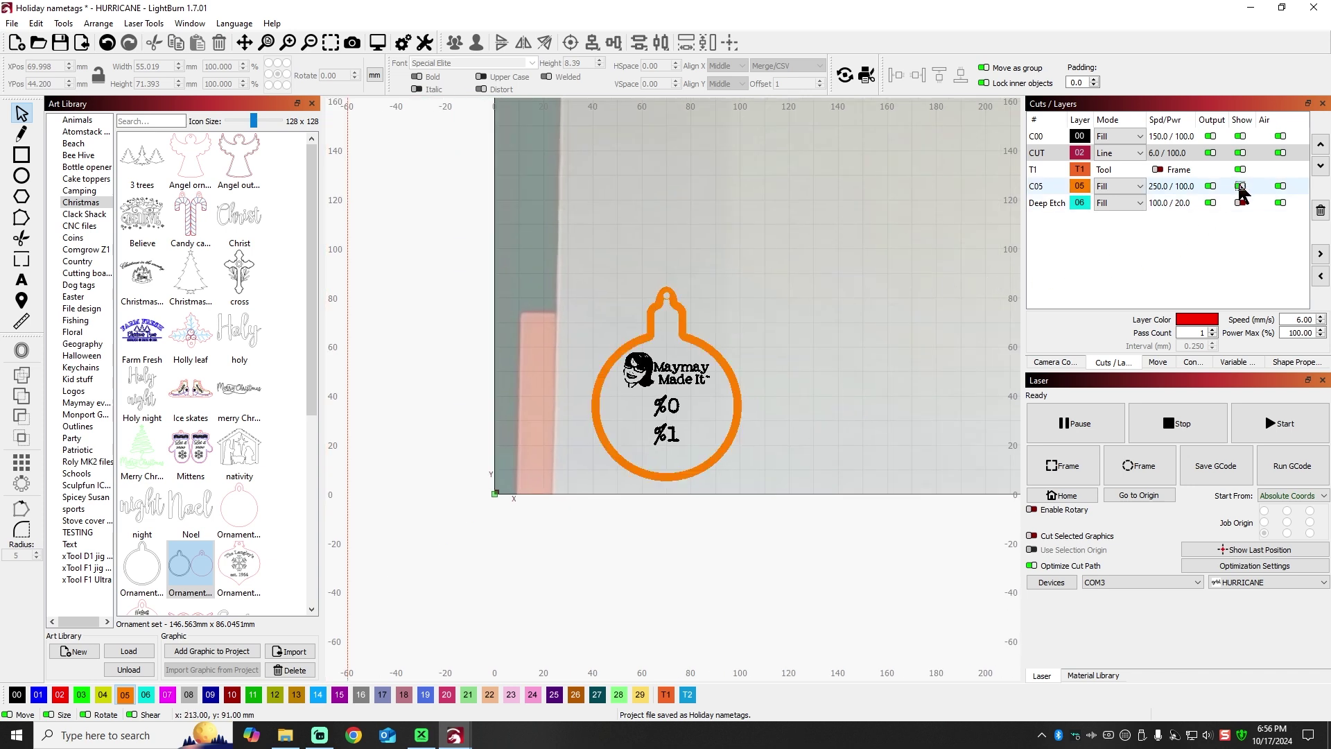
{"action": "left_click", "coordinate": [1241, 203]}
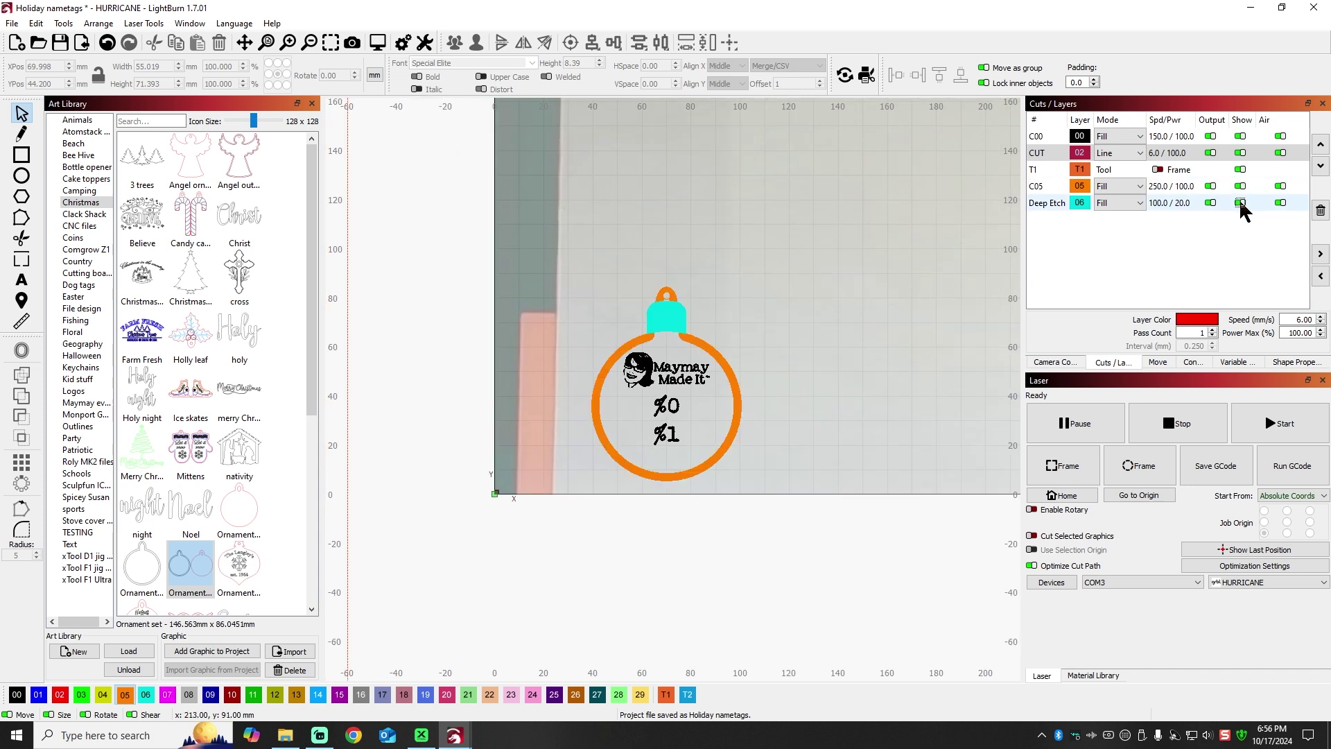
- Hide Deep Etch, C05, T1 and CUT, then make all four layers visible again
{"action": "left_click", "coordinate": [1240, 203]}
{"action": "left_click", "coordinate": [1241, 203]}
{"action": "left_click", "coordinate": [1241, 186]}
{"action": "left_click", "coordinate": [1240, 170]}
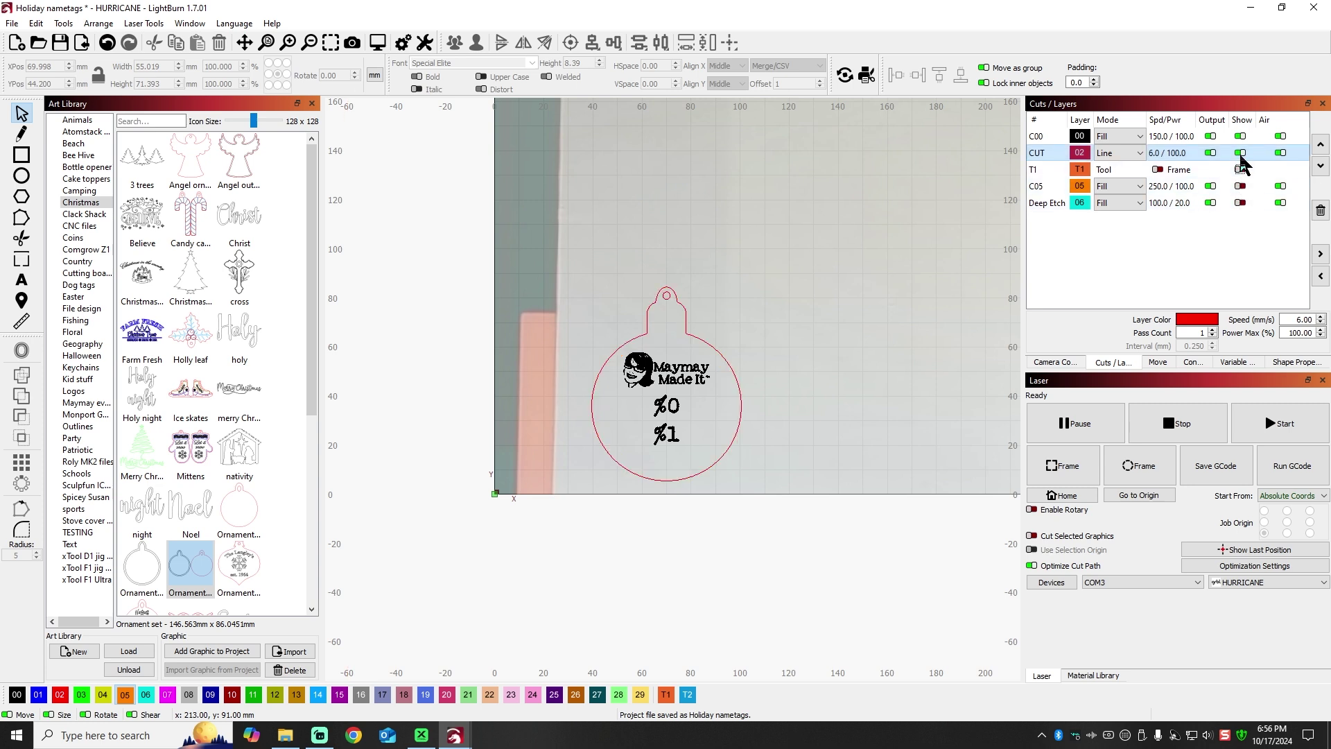
{"action": "left_click", "coordinate": [1240, 153]}
{"action": "left_click", "coordinate": [1241, 153]}
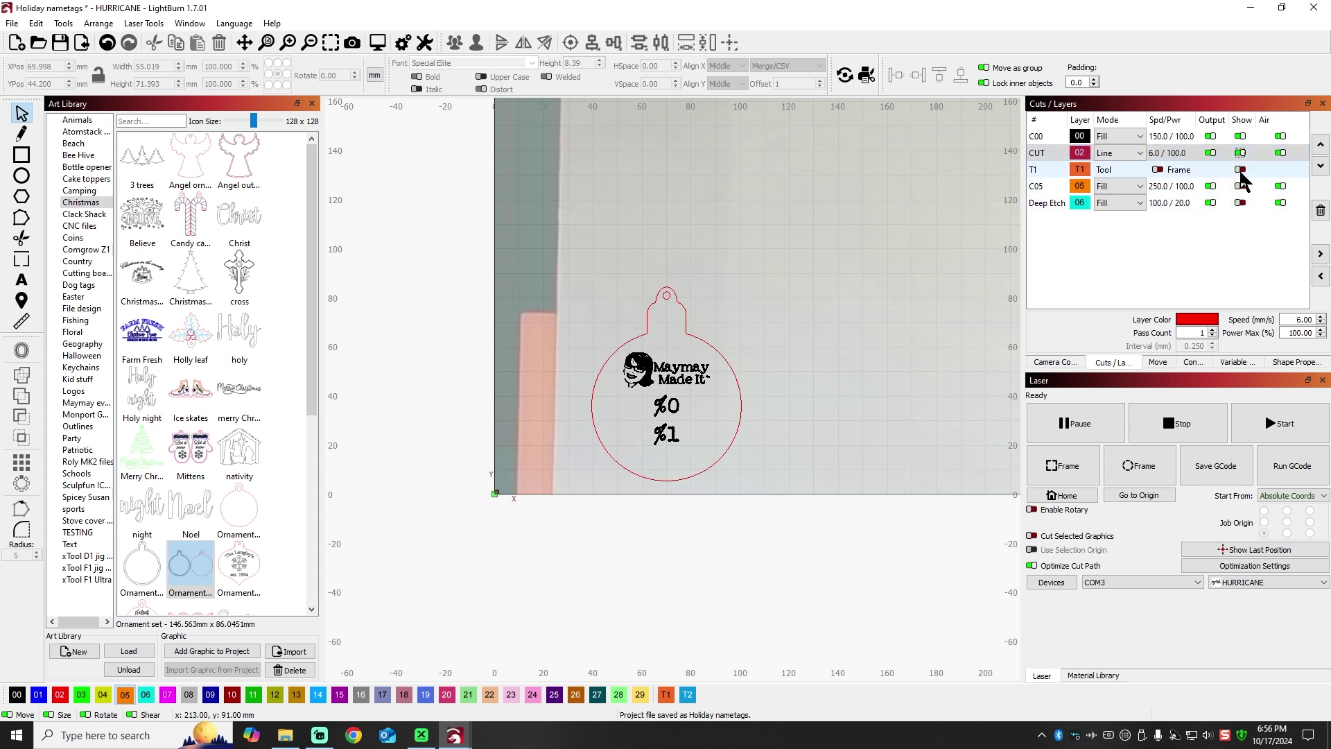
{"action": "left_click", "coordinate": [1240, 170]}
{"action": "left_click", "coordinate": [1240, 186]}
{"action": "left_click", "coordinate": [1240, 203]}
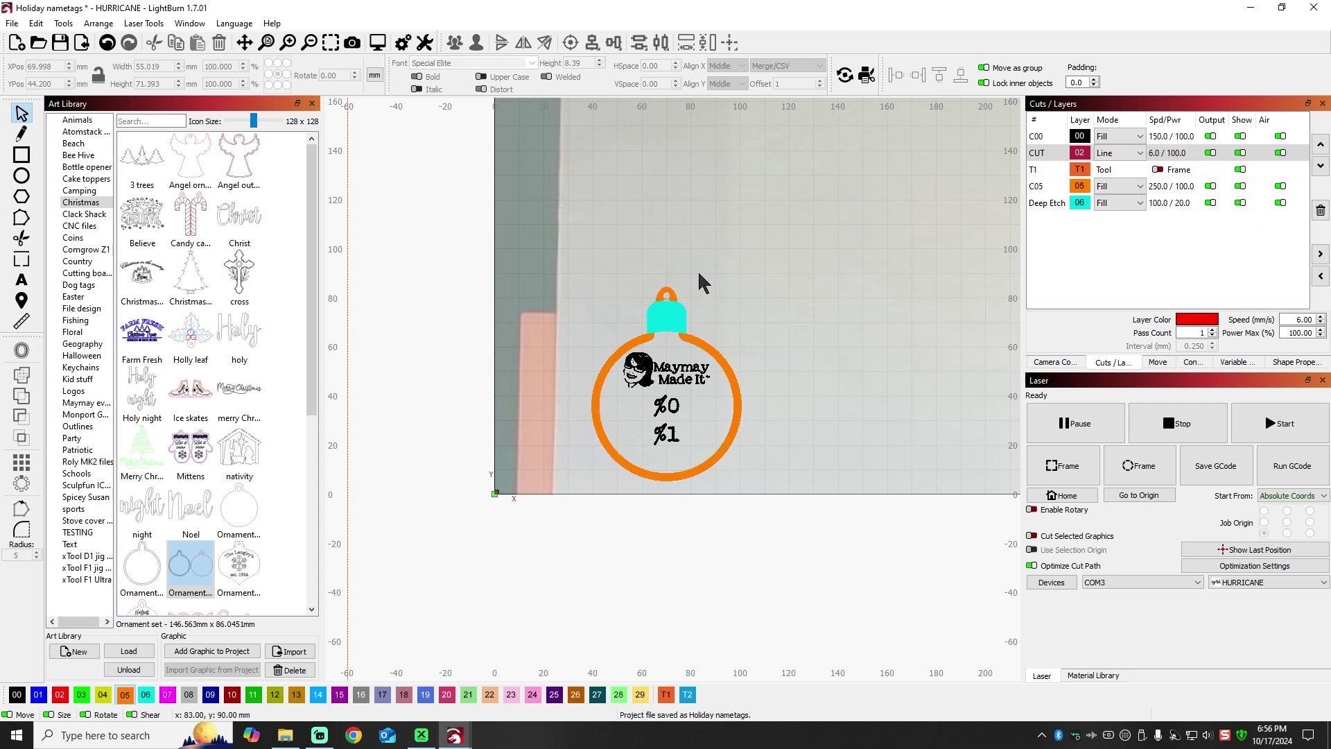
- Replace the linked CSV with October 2024 > Nametag list.csv and test the first name on the ornament
{"action": "left_click", "coordinate": [1236, 363]}
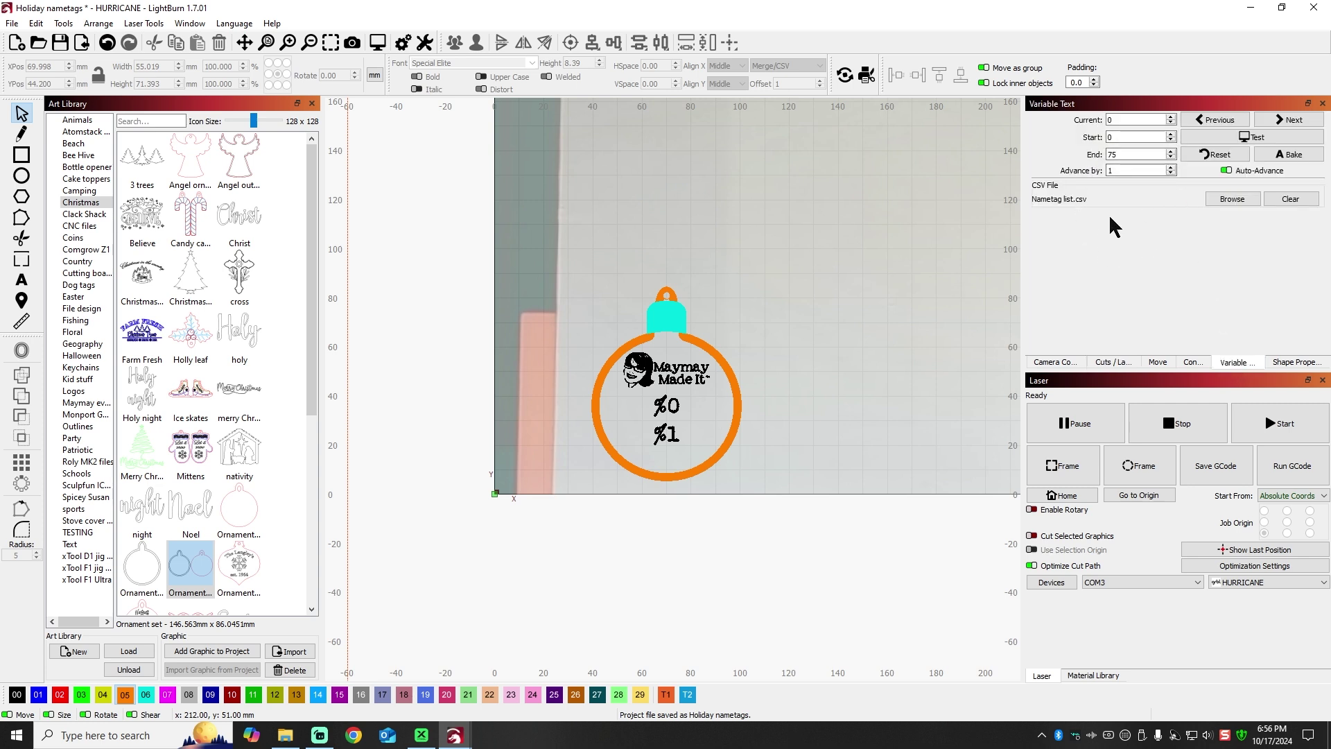
{"action": "left_click", "coordinate": [1290, 199]}
{"action": "left_click", "coordinate": [1232, 199]}
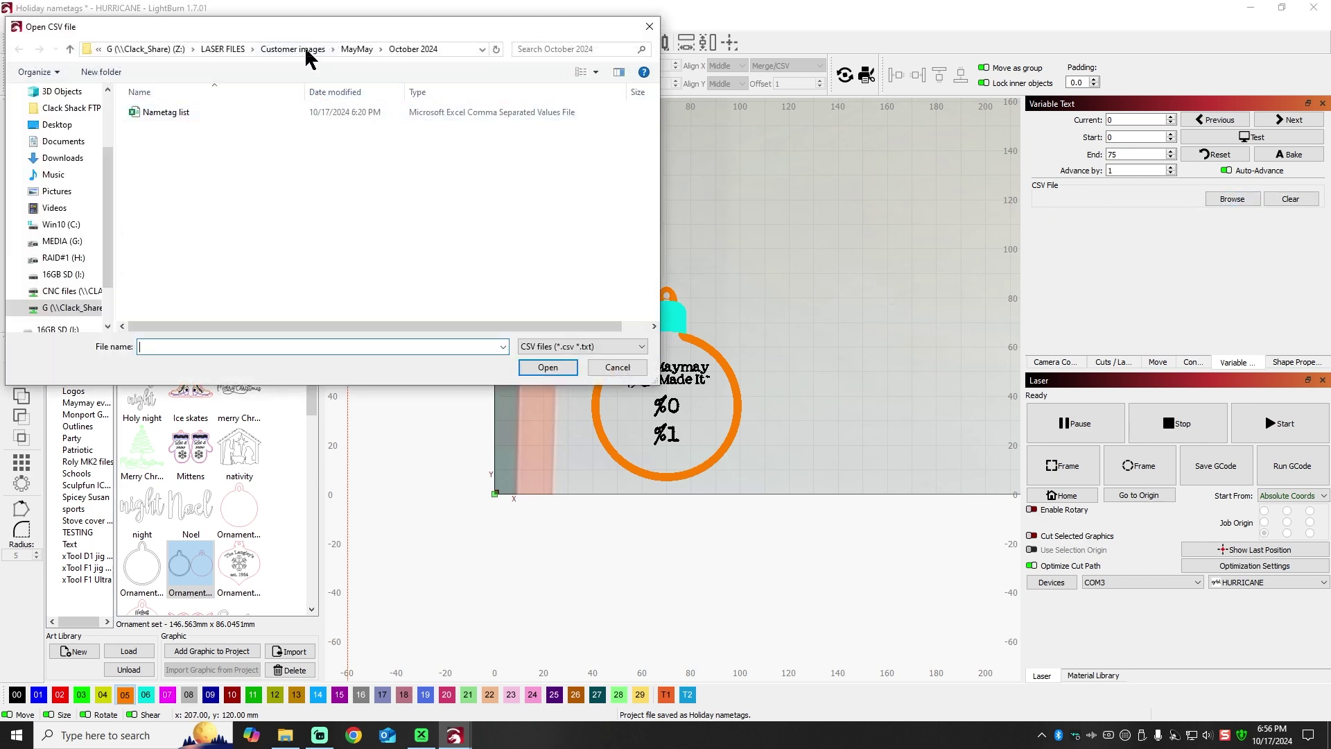
{"action": "left_click", "coordinate": [357, 49]}
{"action": "double_click", "coordinate": [193, 140]}
{"action": "left_click", "coordinate": [171, 115]}
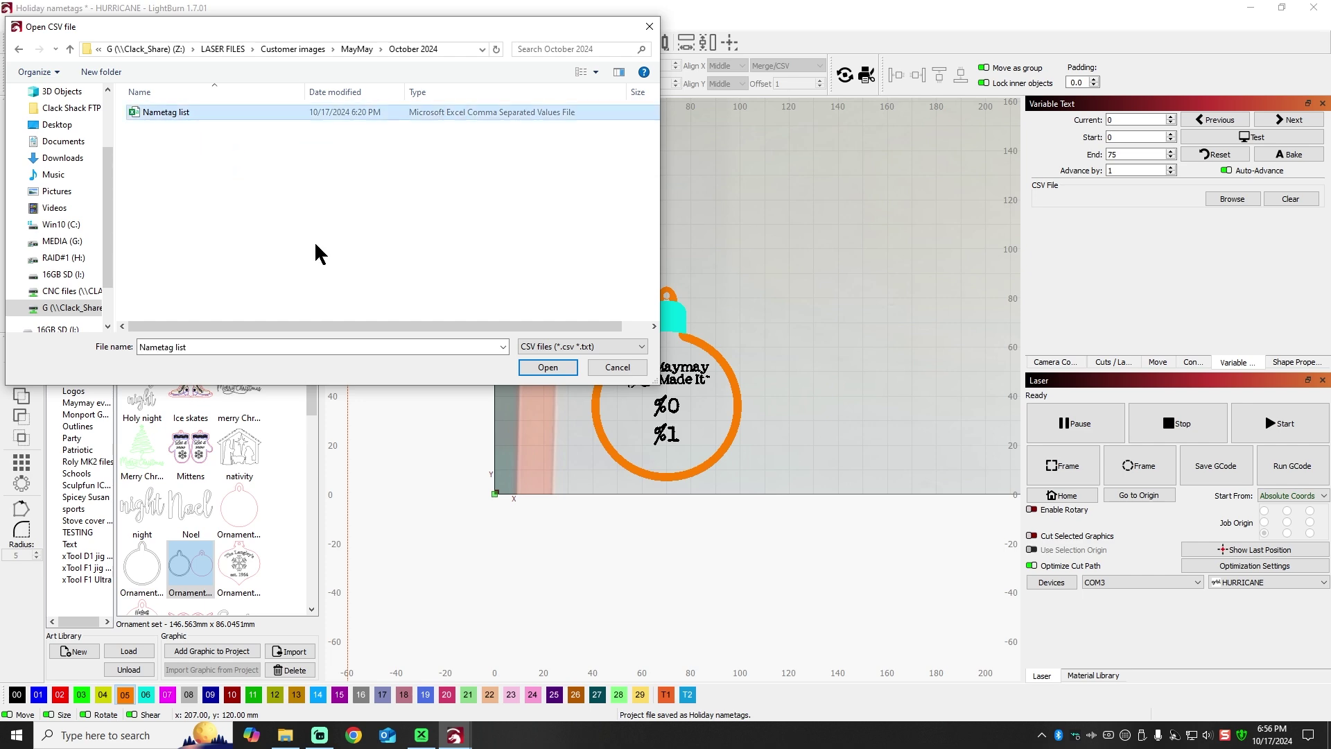
{"action": "left_click", "coordinate": [548, 368]}
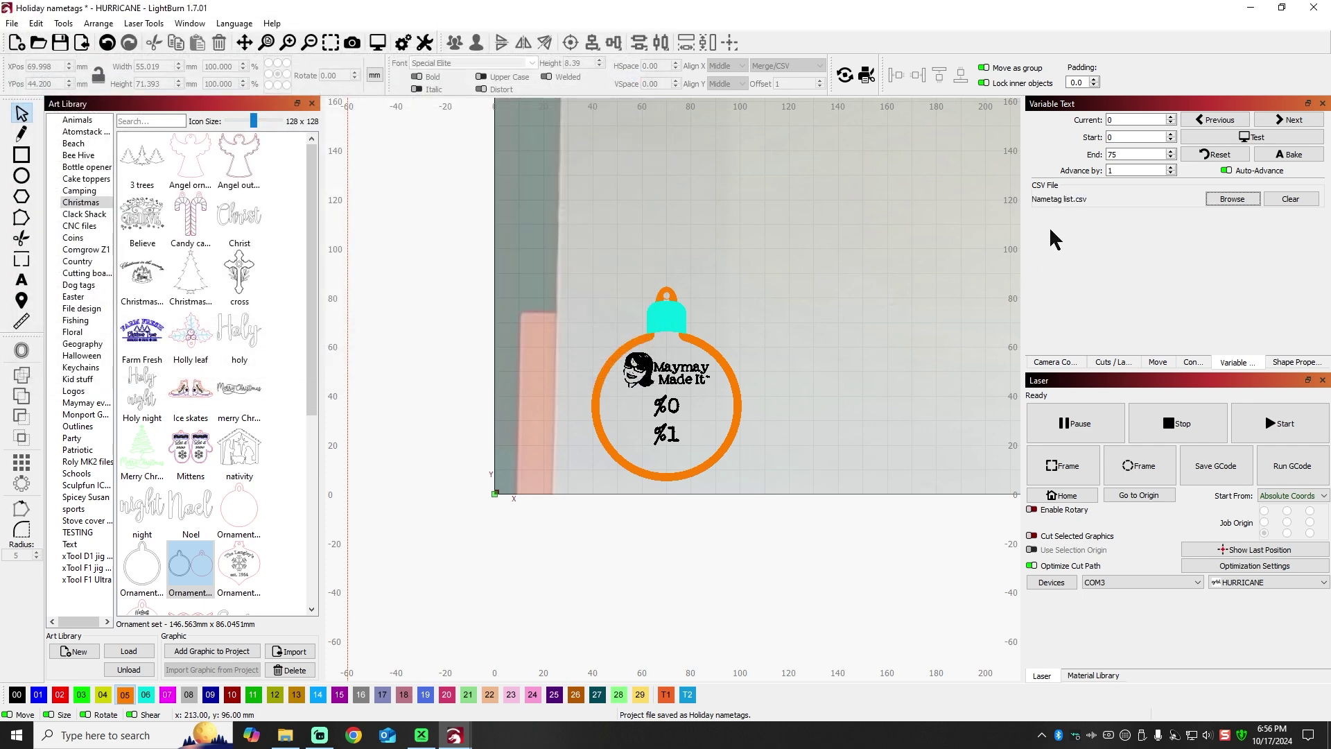
{"action": "left_click", "coordinate": [1252, 139]}
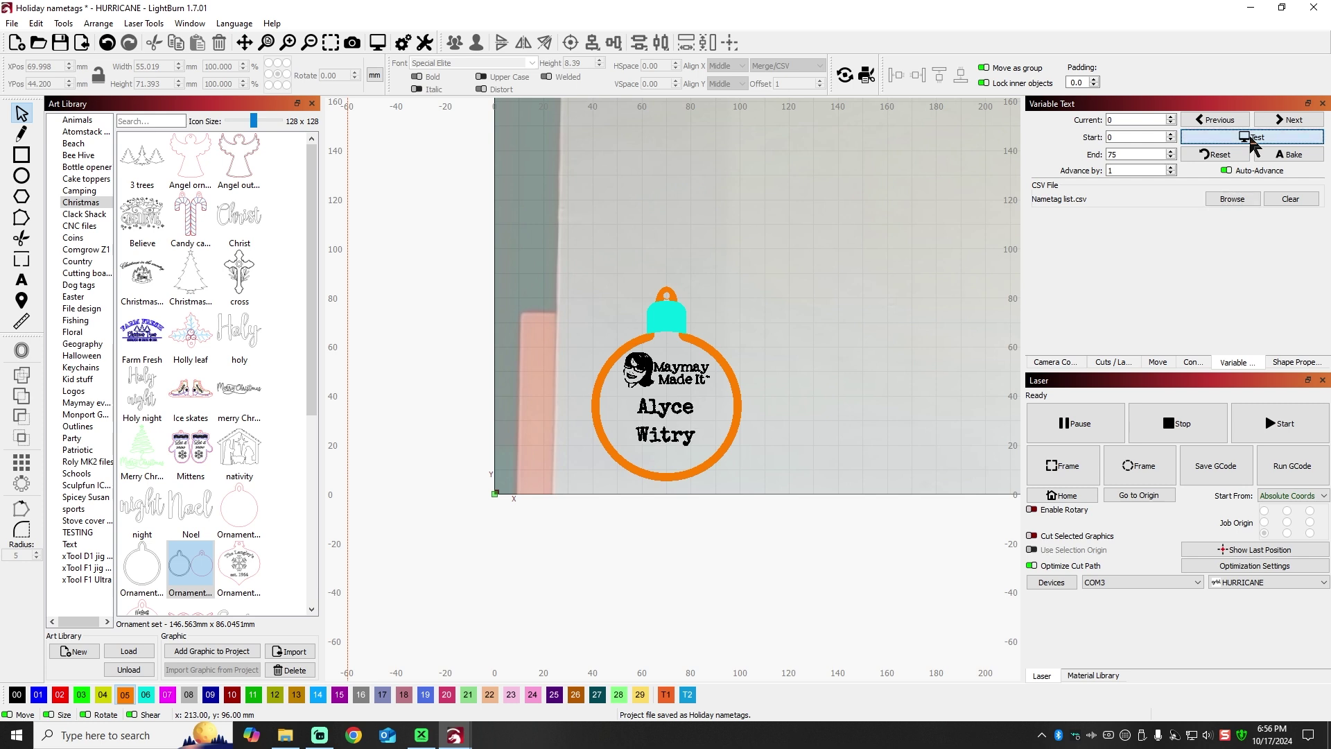
- Advance the variable text to record 1, preview the second name, then switch to the name spreadsheet
{"action": "left_click", "coordinate": [1255, 138]}
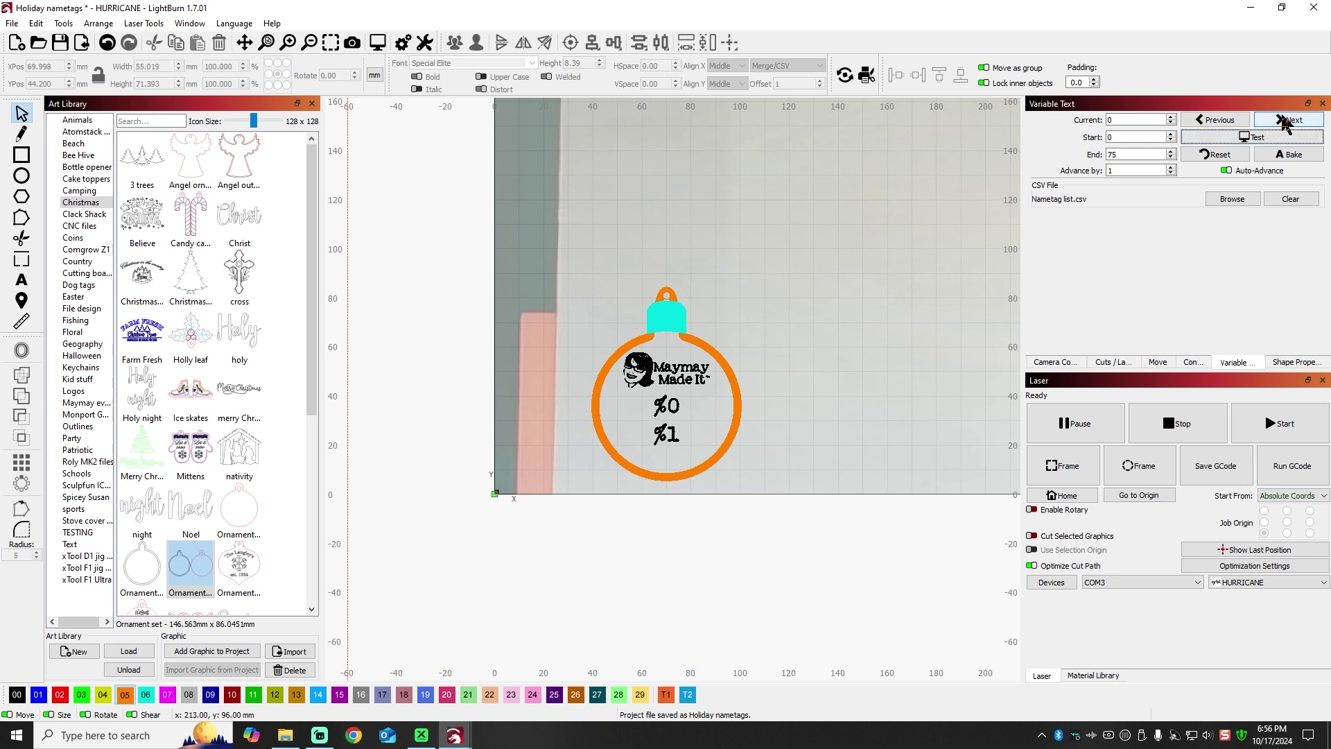
{"action": "left_click", "coordinate": [1283, 122]}
{"action": "left_click", "coordinate": [1246, 141]}
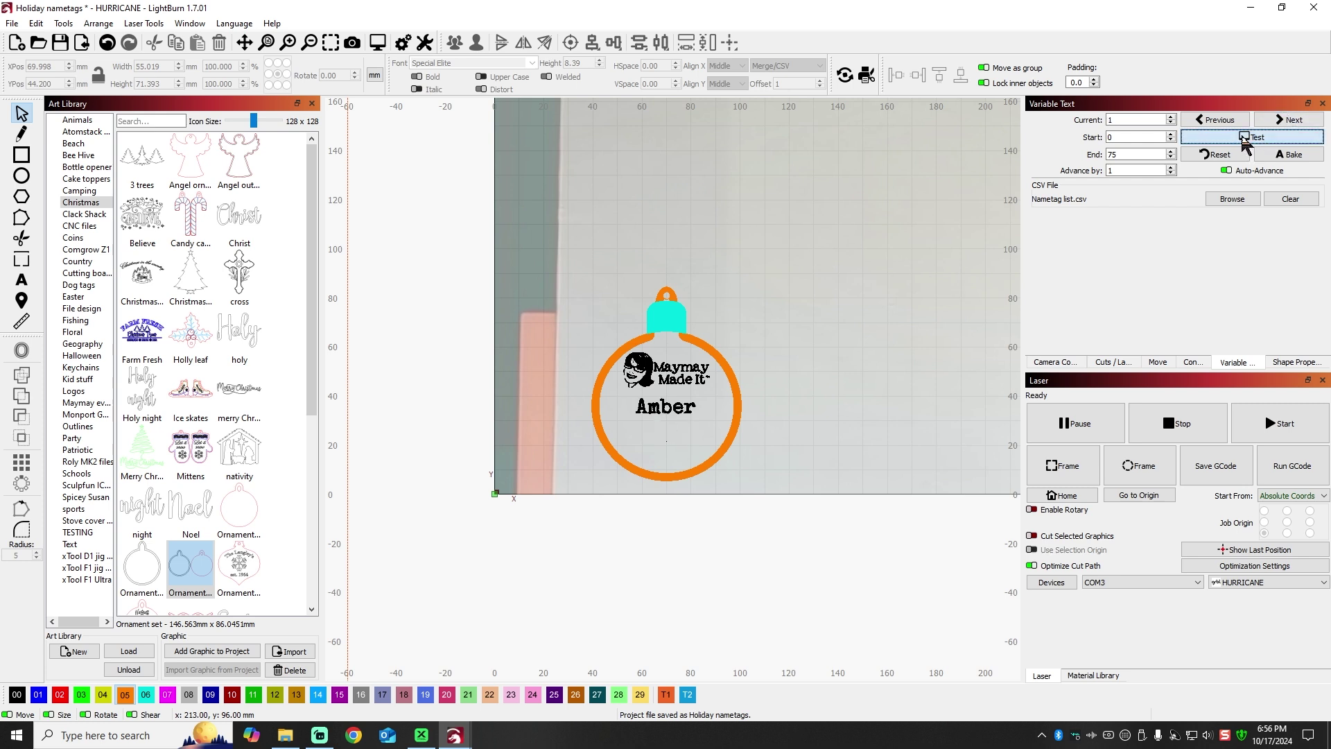
{"action": "left_click", "coordinate": [1246, 142]}
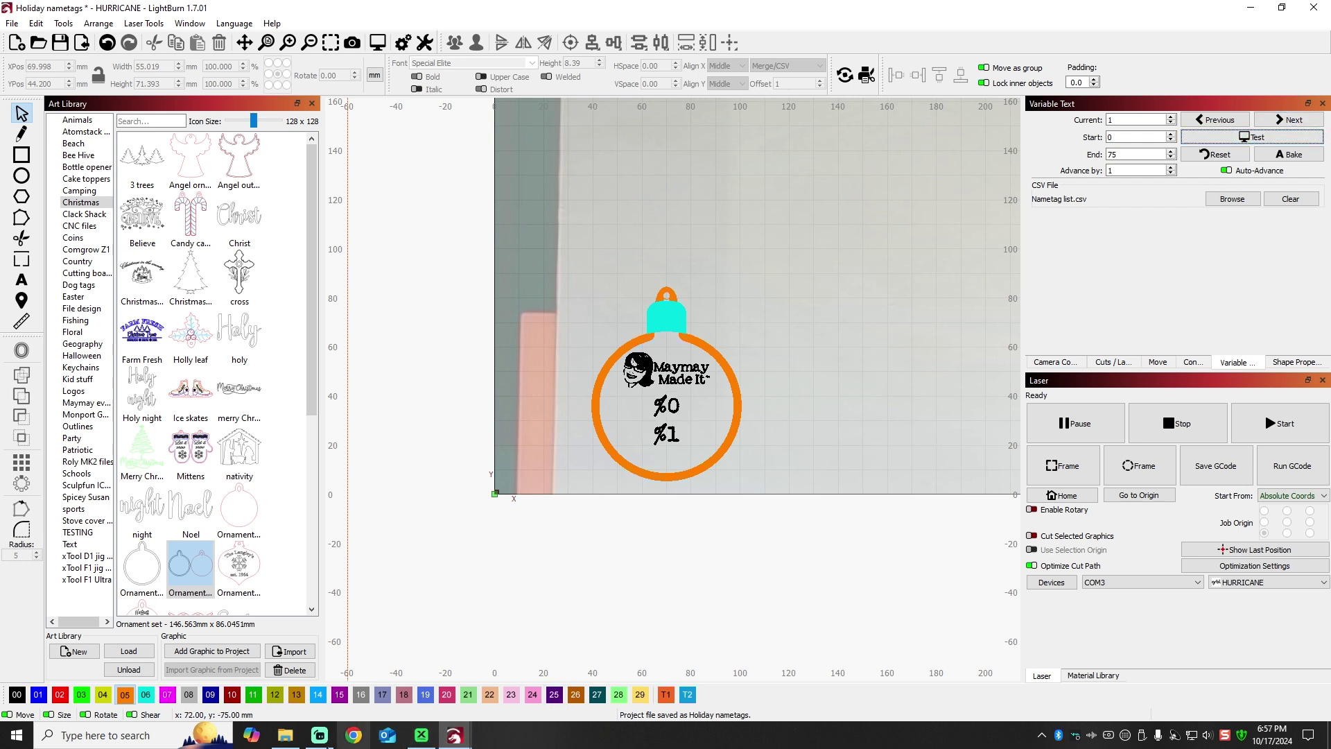
{"action": "left_click", "coordinate": [285, 735]}
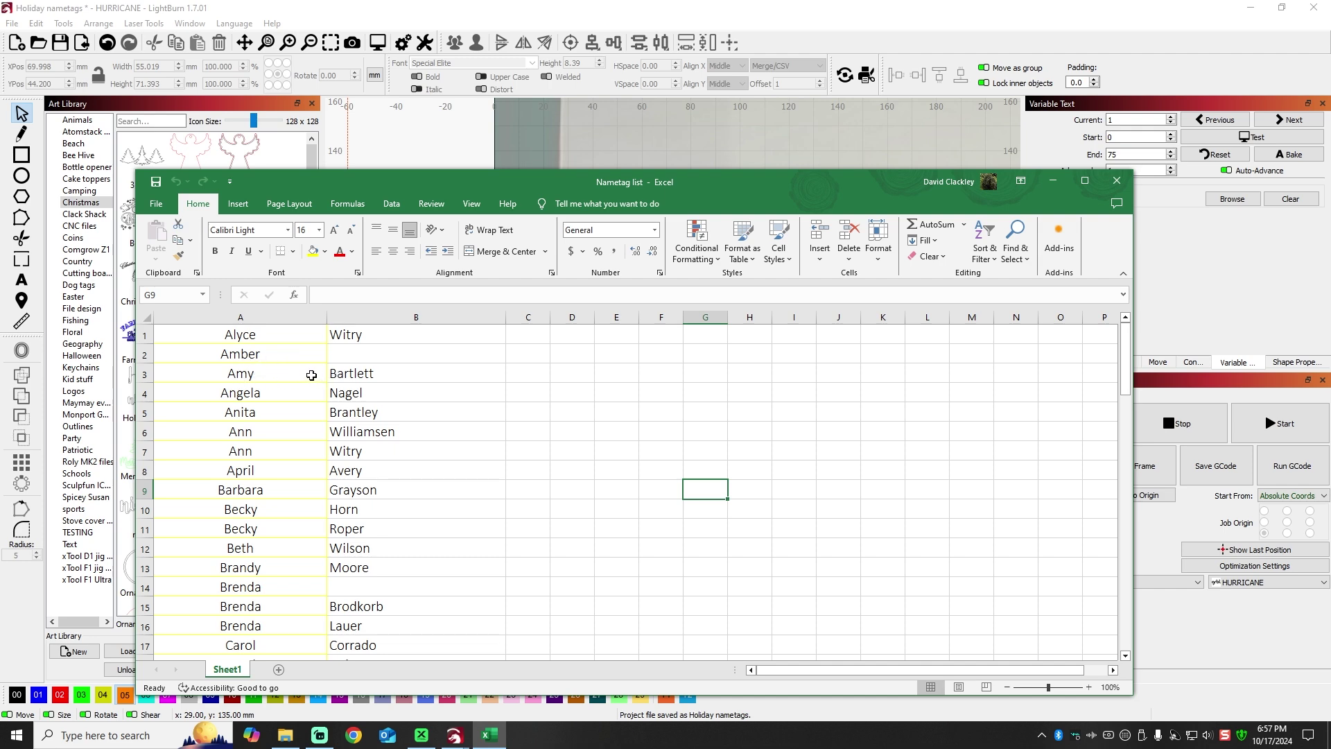
- Preview the third record's name, reset the counter to record 0, and preview the first name again
{"action": "left_click", "coordinate": [1054, 181]}
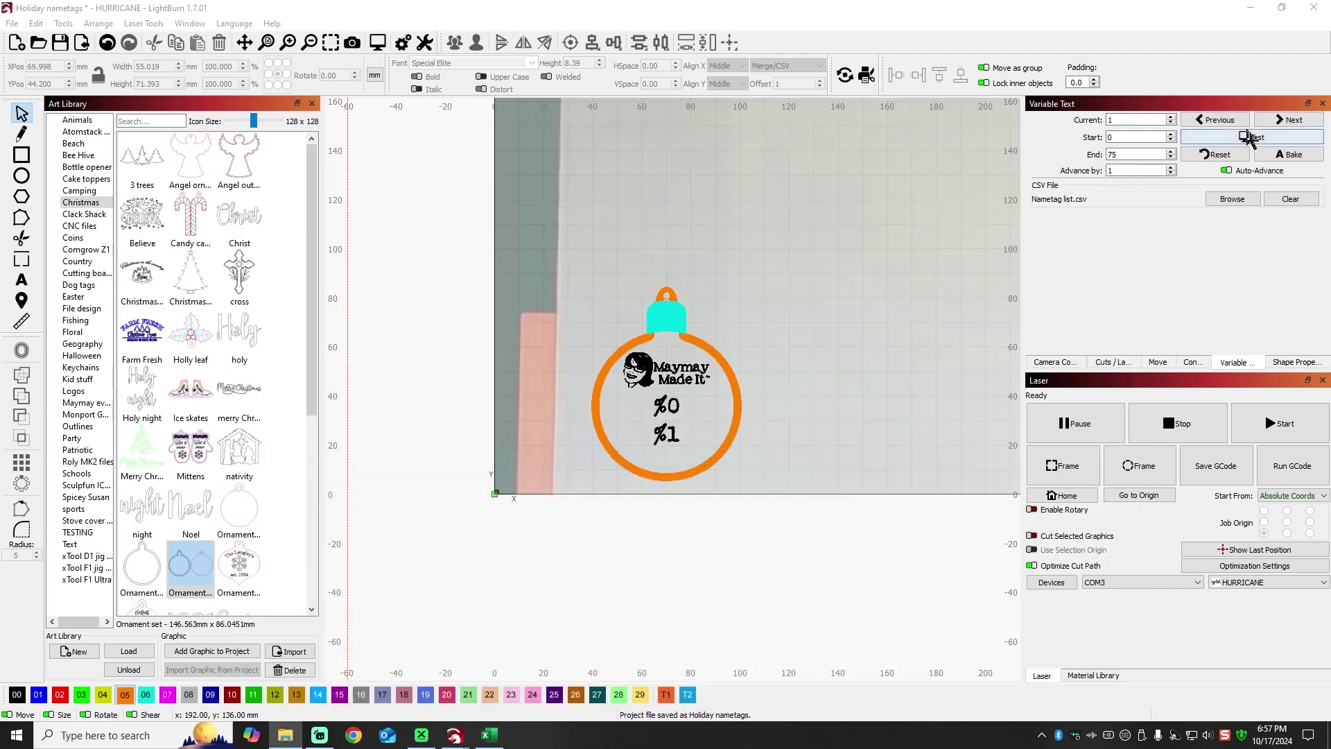
{"action": "left_click", "coordinate": [1291, 120]}
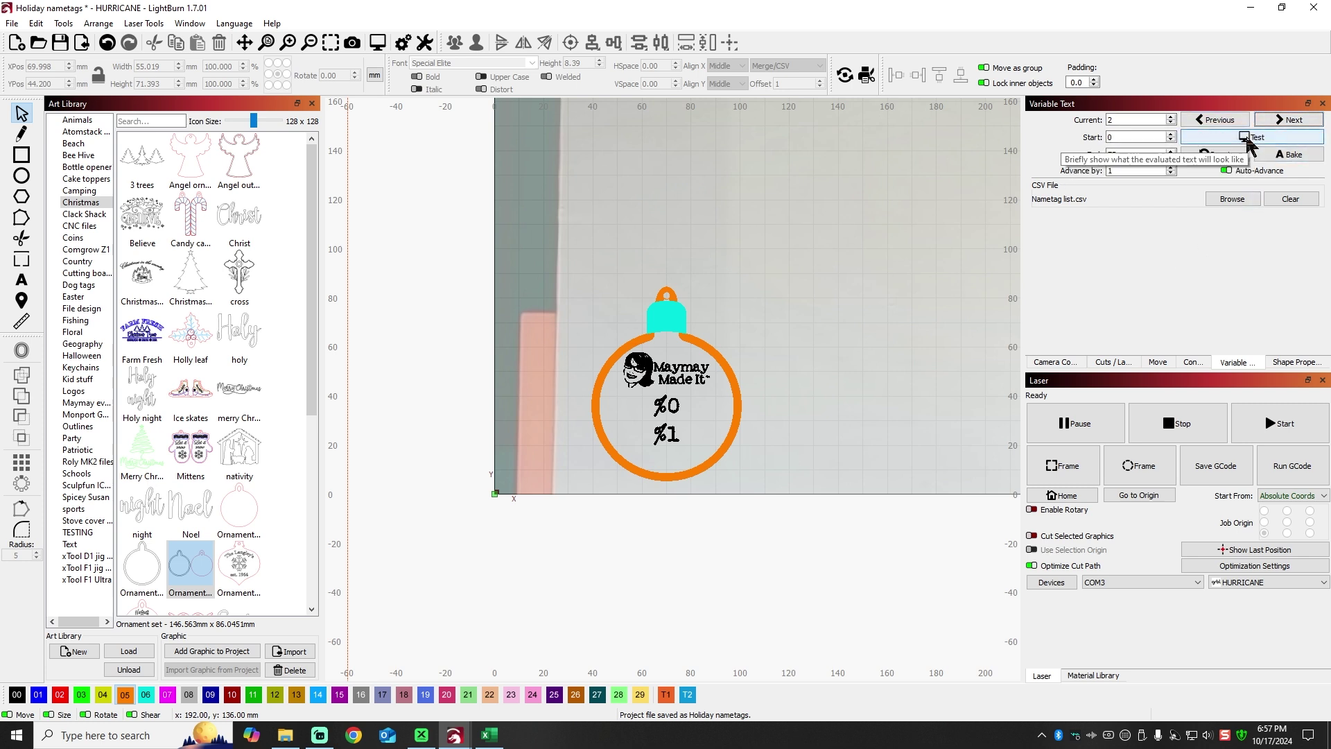
{"action": "left_click", "coordinate": [1244, 138]}
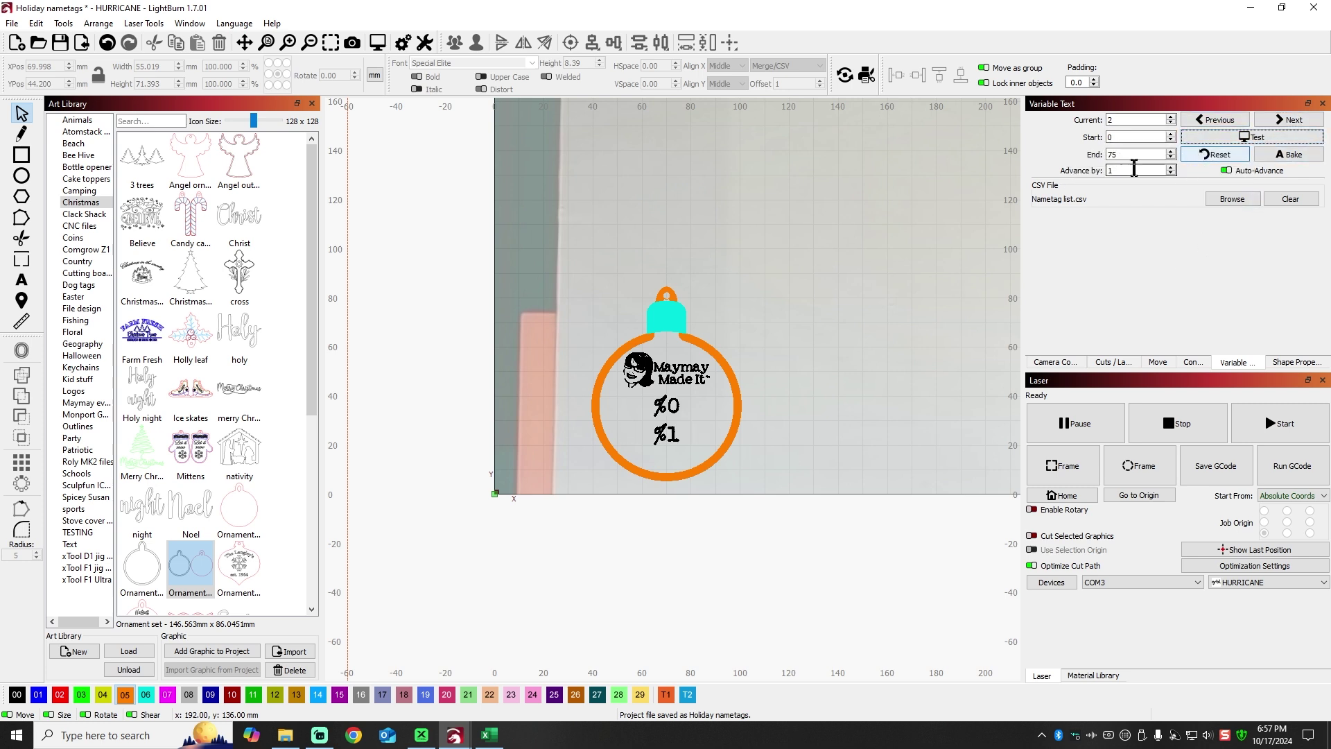
{"action": "left_click", "coordinate": [1172, 119]}
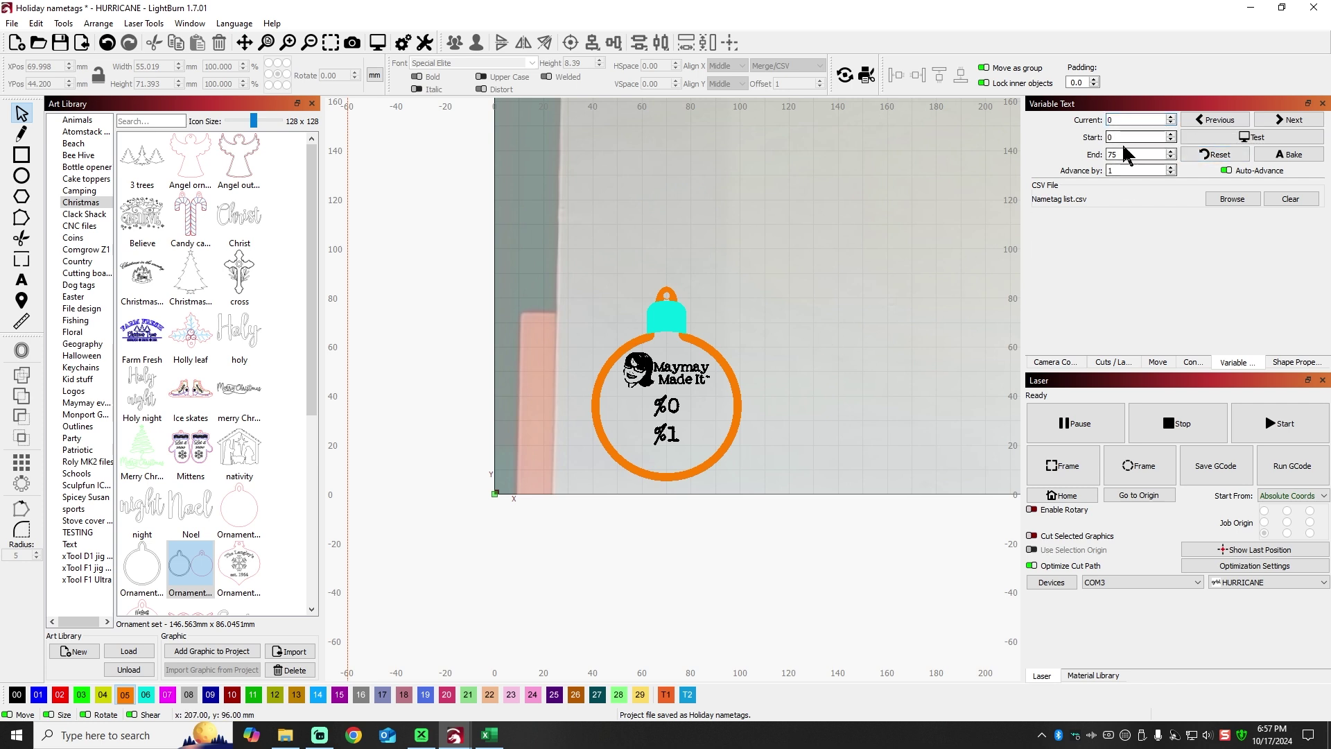
{"action": "left_click", "coordinate": [1121, 120]}
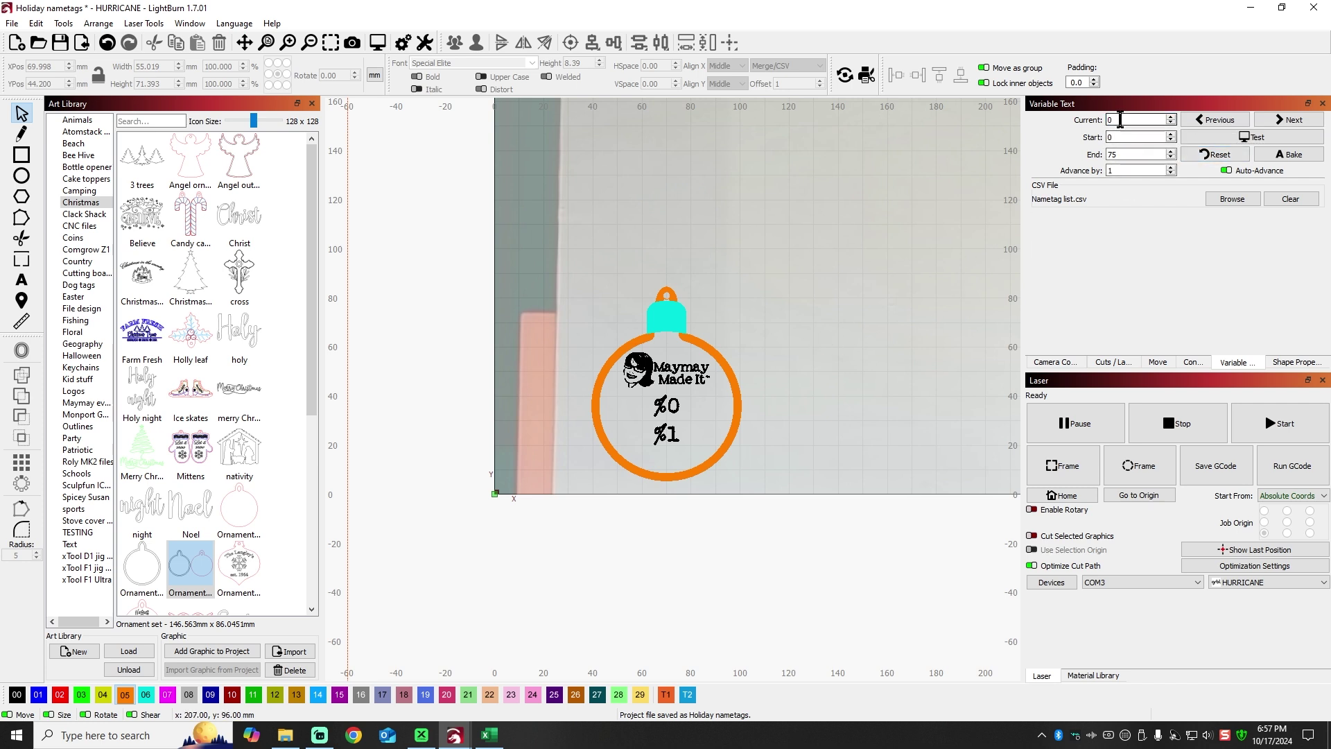
{"action": "left_click", "coordinate": [1246, 138]}
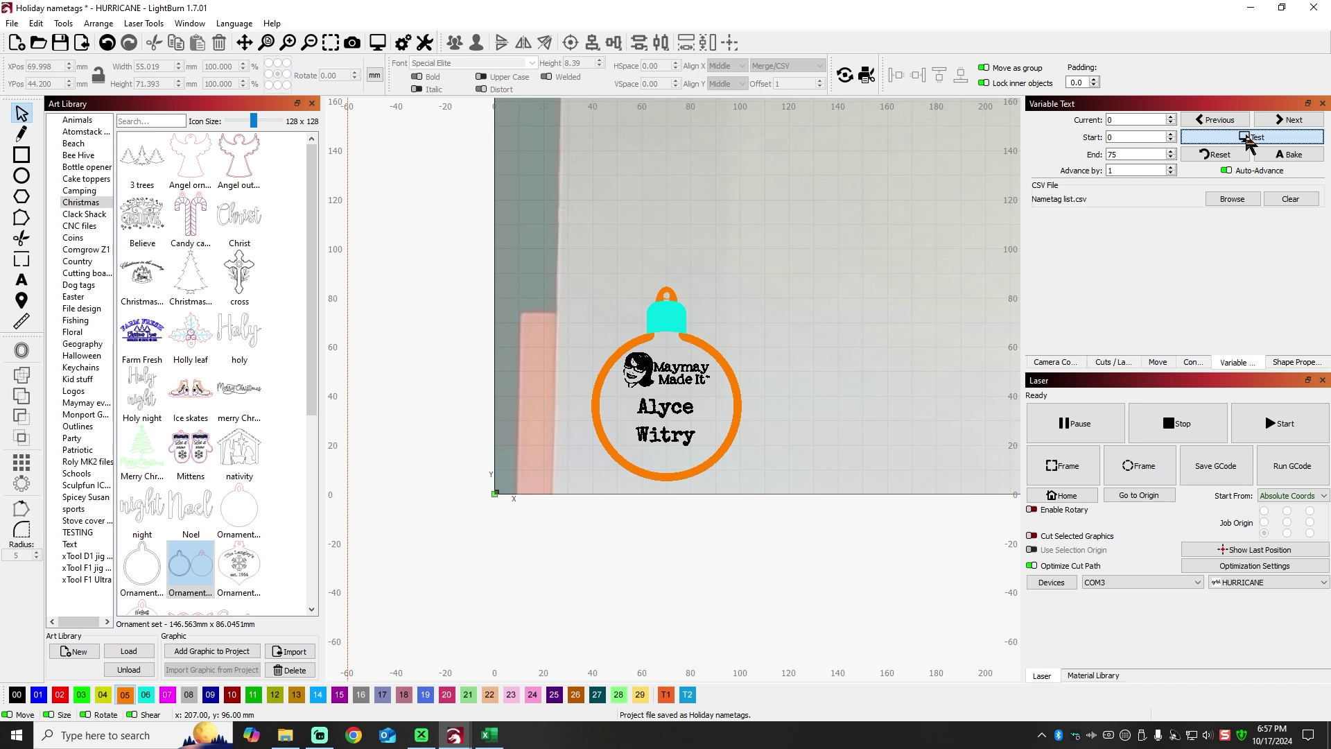
{"action": "left_click", "coordinate": [1245, 138]}
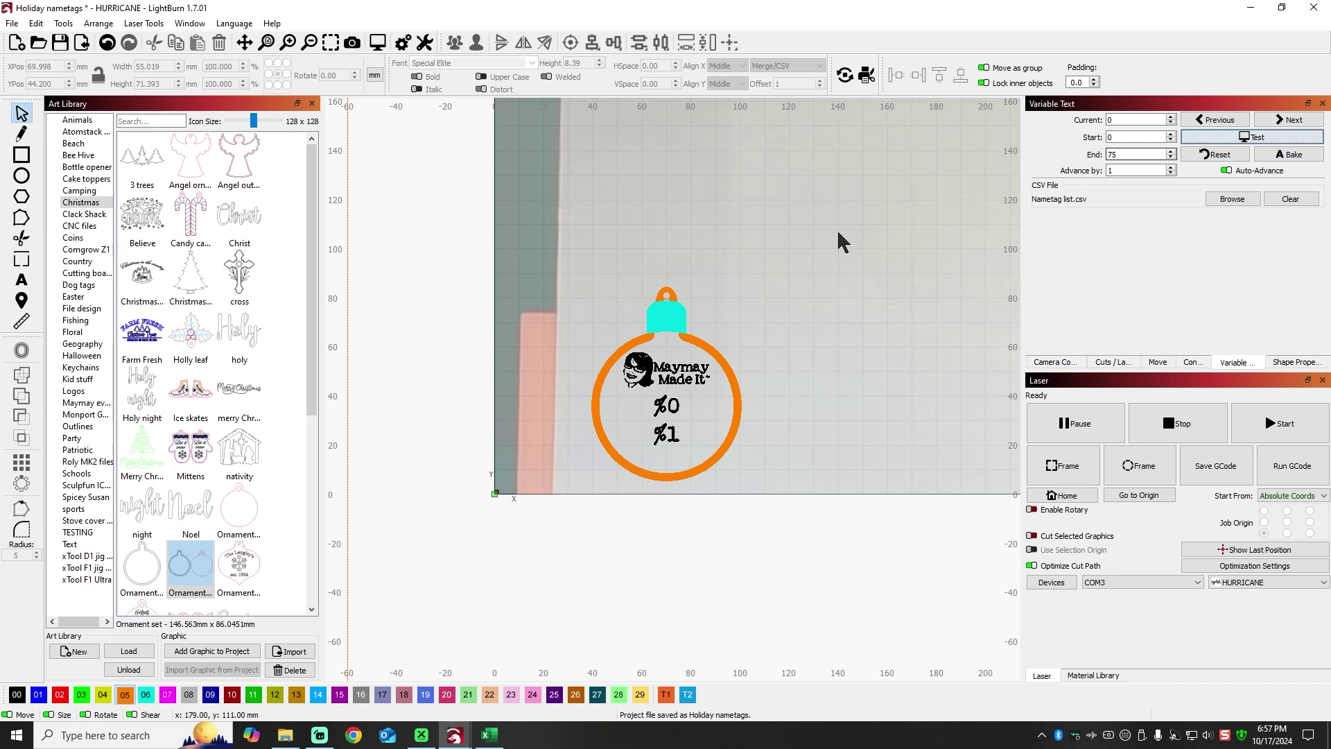
{"action": "scroll", "coordinate": [385, 362], "scroll_direction": "down", "scroll_amount": 4}
{"action": "scroll", "coordinate": [315, 347], "scroll_direction": "down", "scroll_amount": 5}
{"action": "scroll", "coordinate": [684, 258], "scroll_direction": "down", "scroll_amount": 3}
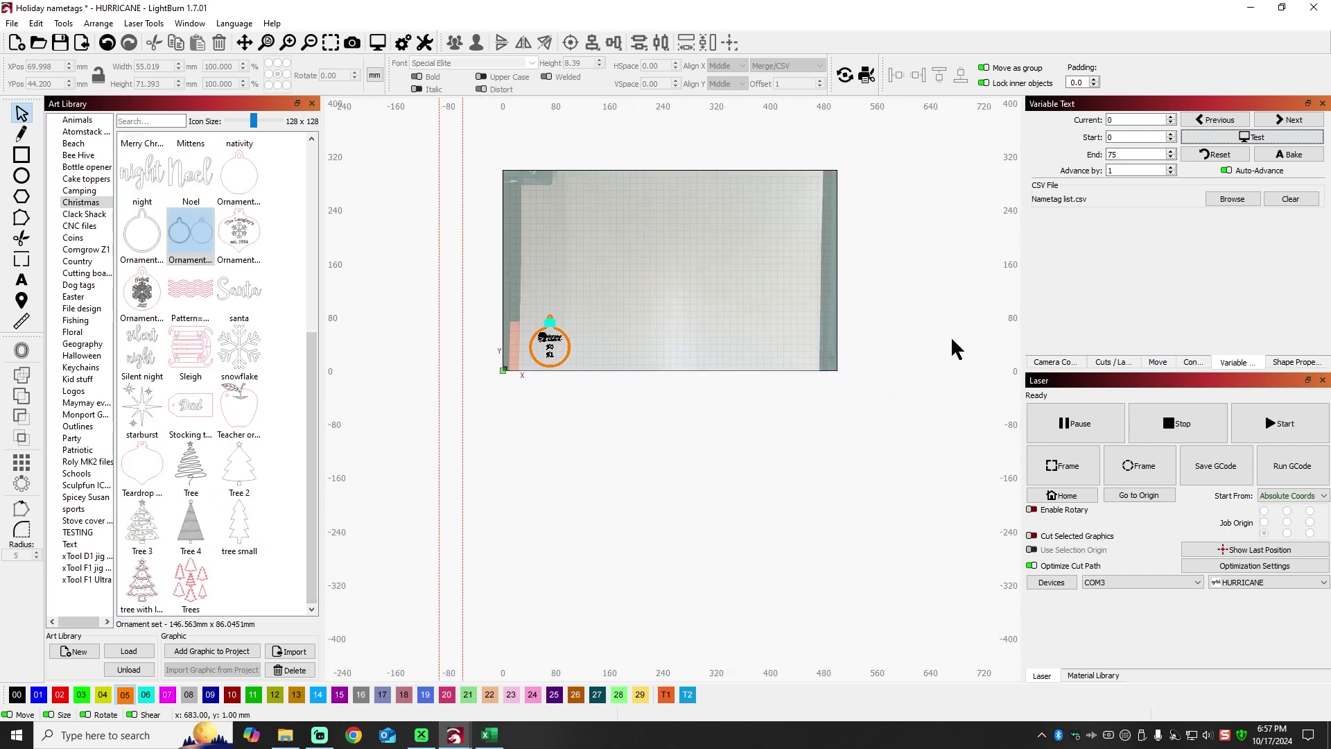
- Marquee-select all the ornament's parts and group them into one object
{"action": "left_click_drag", "start_coordinate": [515, 295], "coordinate": [624, 416]}
{"action": "right_click", "coordinate": [547, 337]}
{"action": "left_click", "coordinate": [594, 470]}
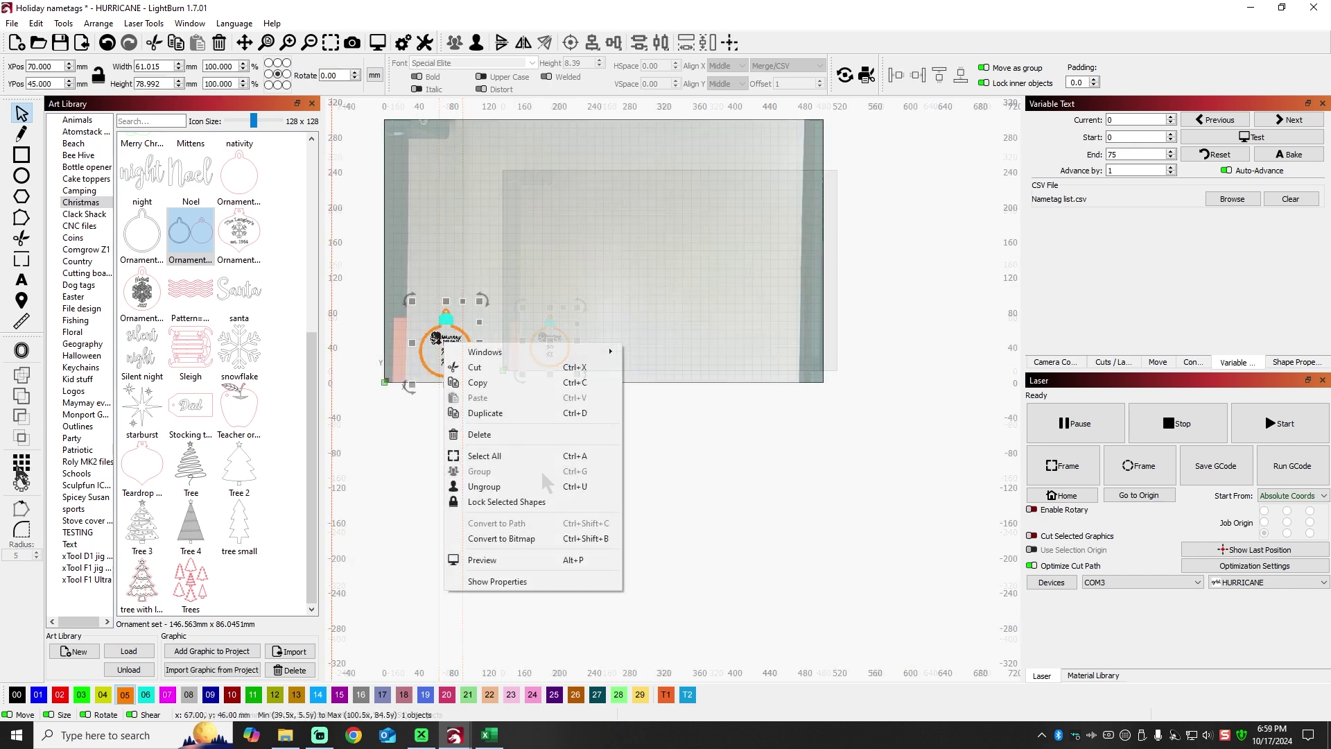
- Create a grid array of the ornament with 6 columns and 4 rows
{"action": "left_click", "coordinate": [22, 461]}
{"action": "left_click_drag", "start_coordinate": [675, 191], "coordinate": [186, 134]}
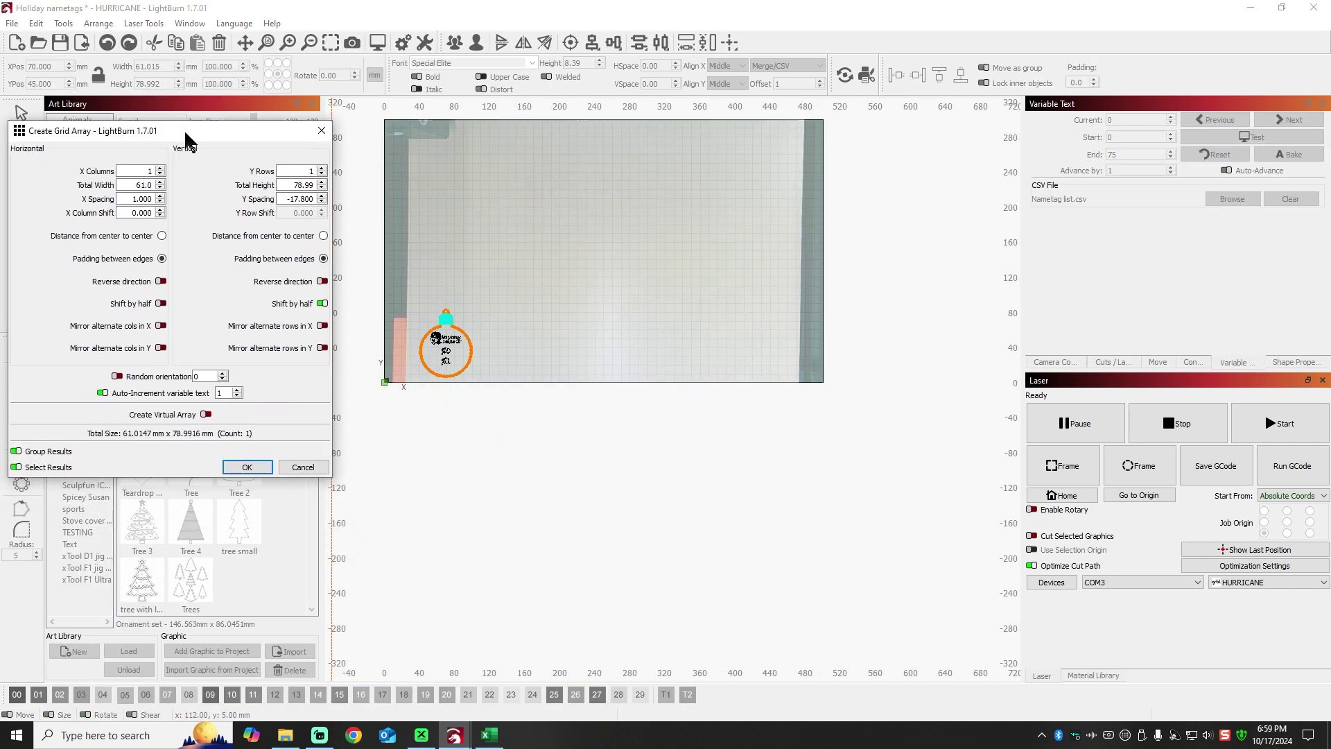
{"action": "left_click", "coordinate": [161, 168]}
{"action": "left_click", "coordinate": [160, 169]}
{"action": "left_click", "coordinate": [160, 169]}
{"action": "left_click", "coordinate": [161, 169]}
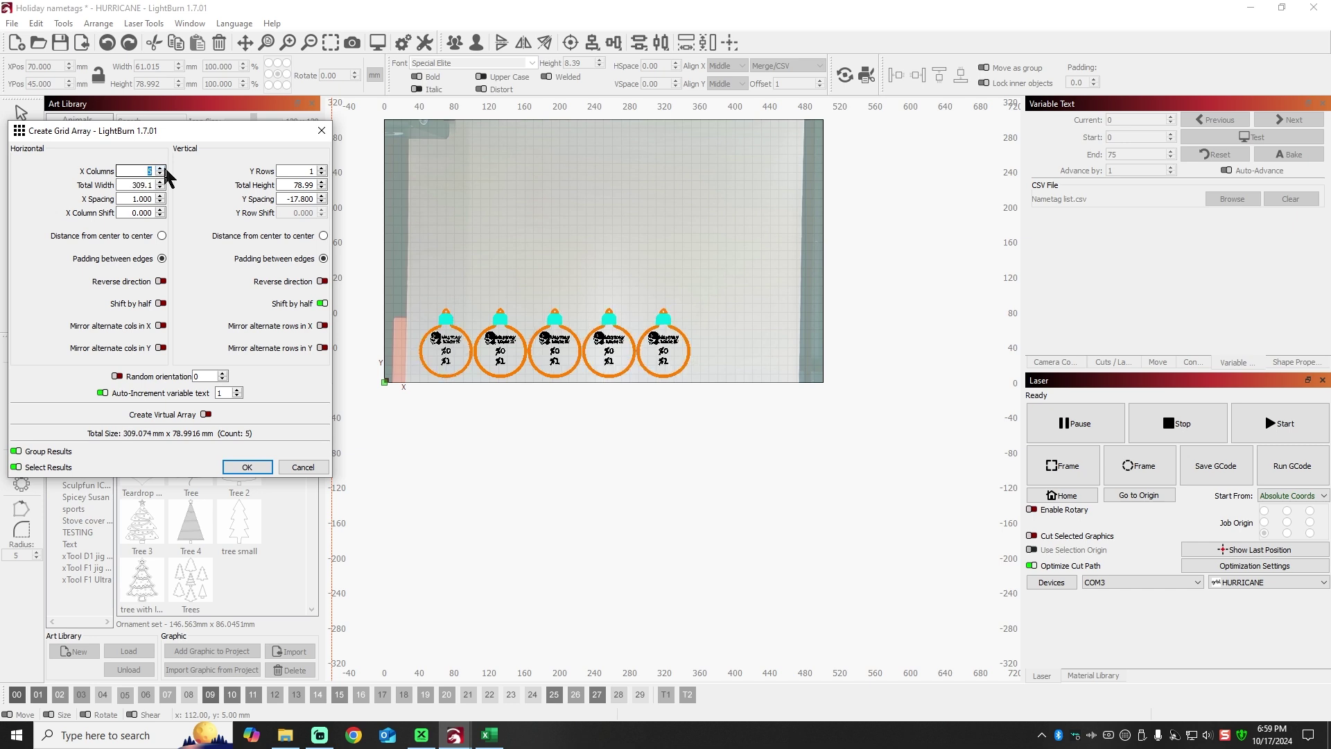
{"action": "left_click", "coordinate": [161, 168]}
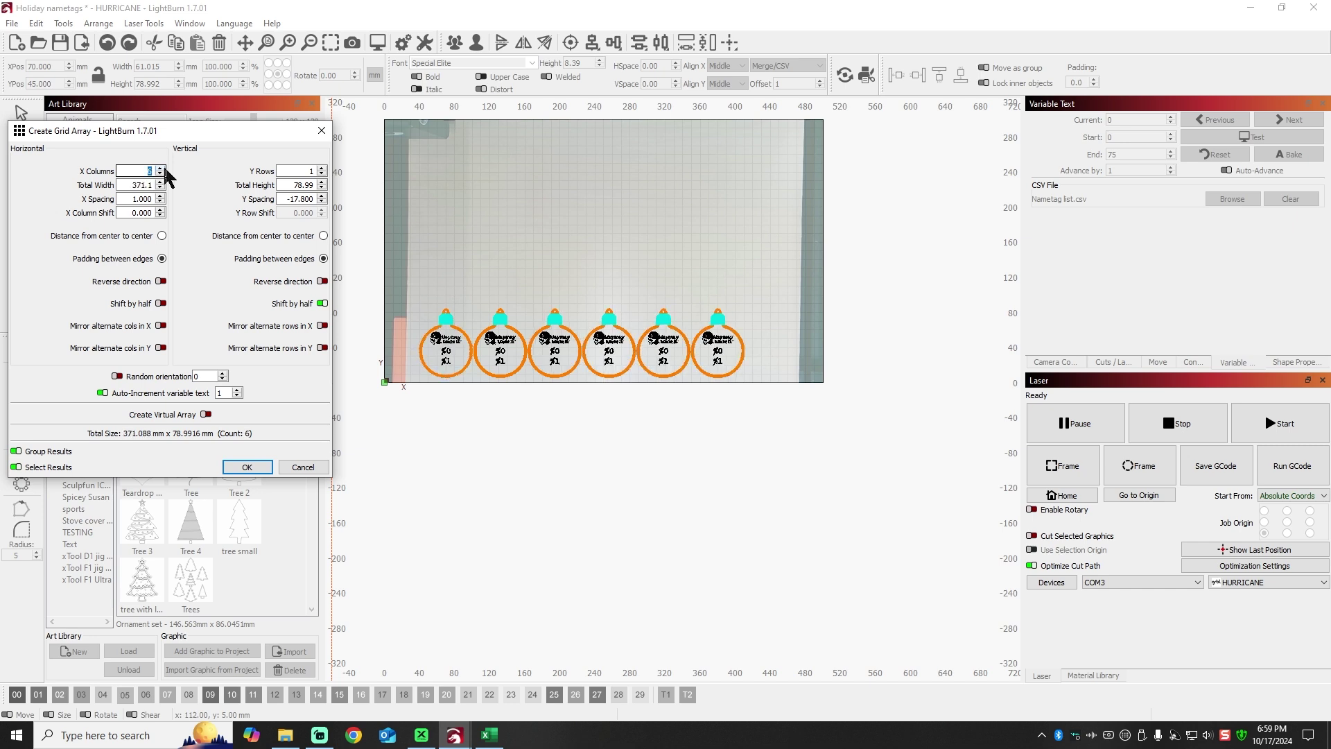
{"action": "left_click", "coordinate": [322, 168]}
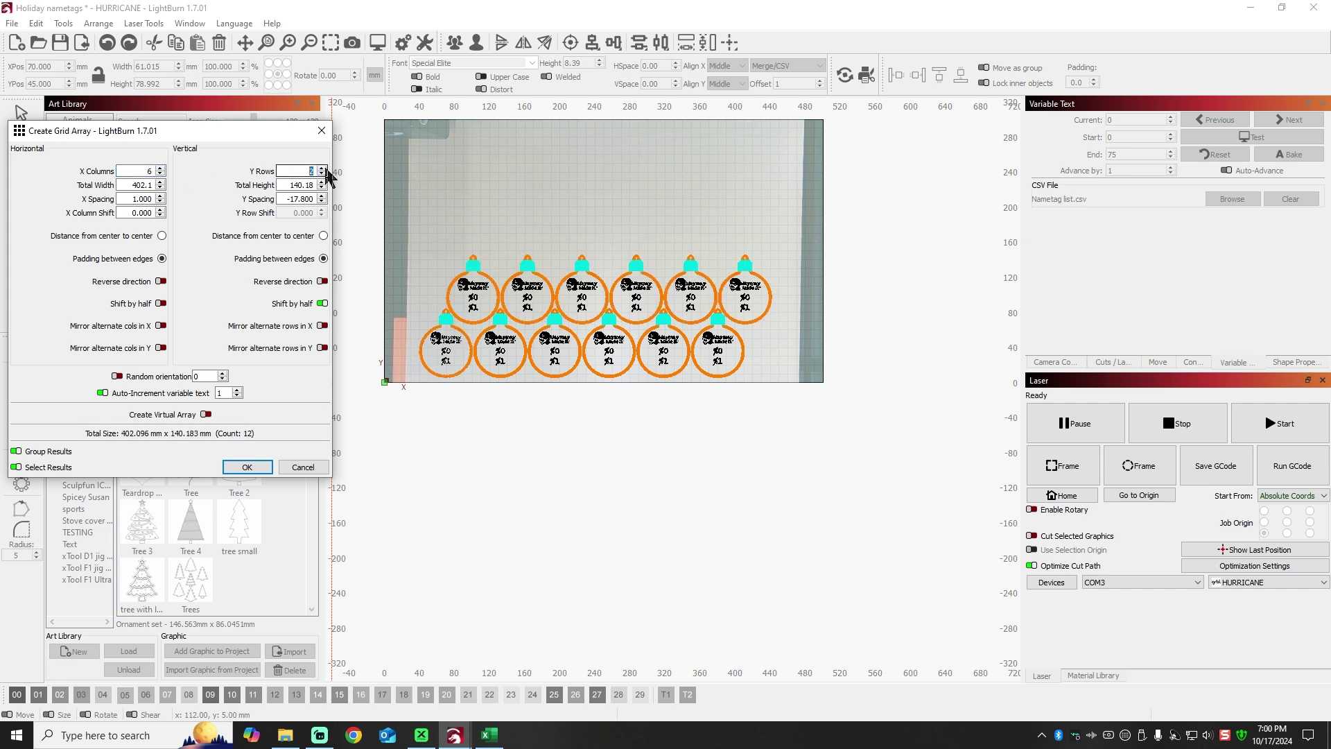
{"action": "left_click", "coordinate": [322, 168]}
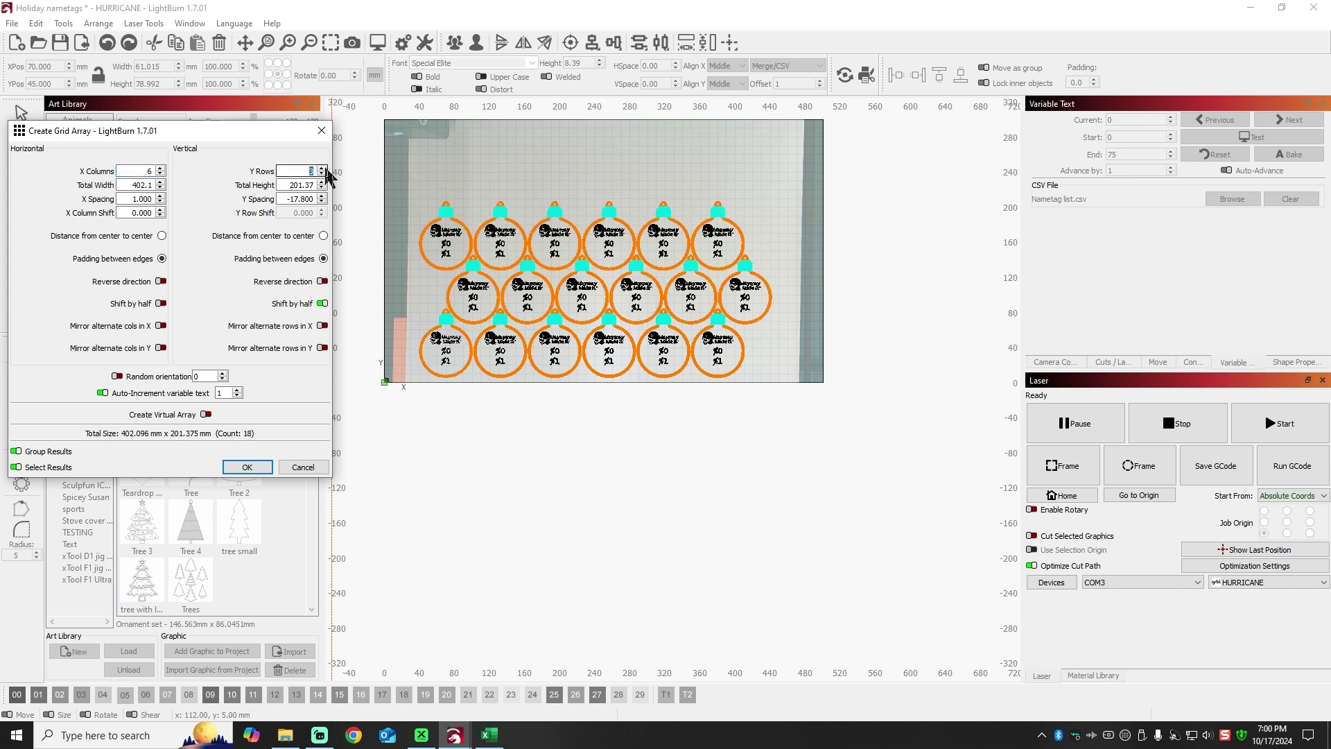
{"action": "left_click", "coordinate": [323, 169]}
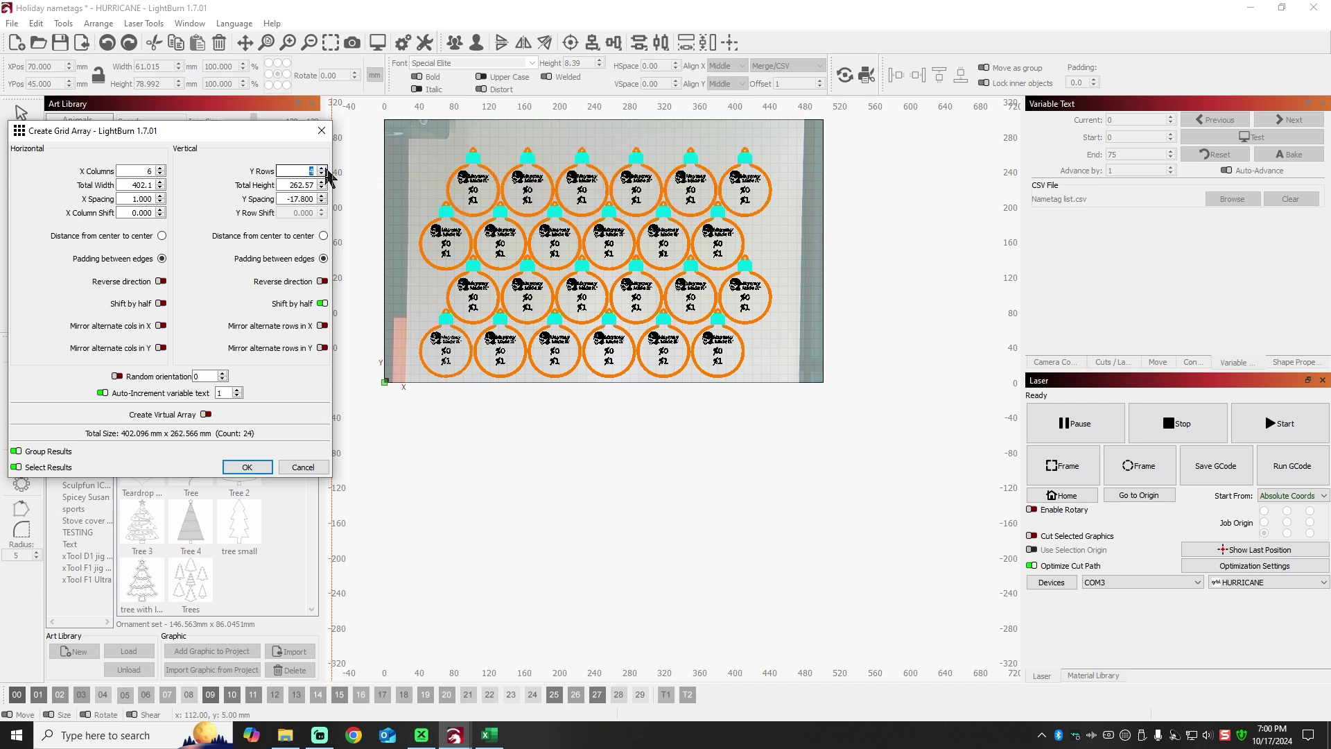
{"action": "left_click", "coordinate": [247, 467]}
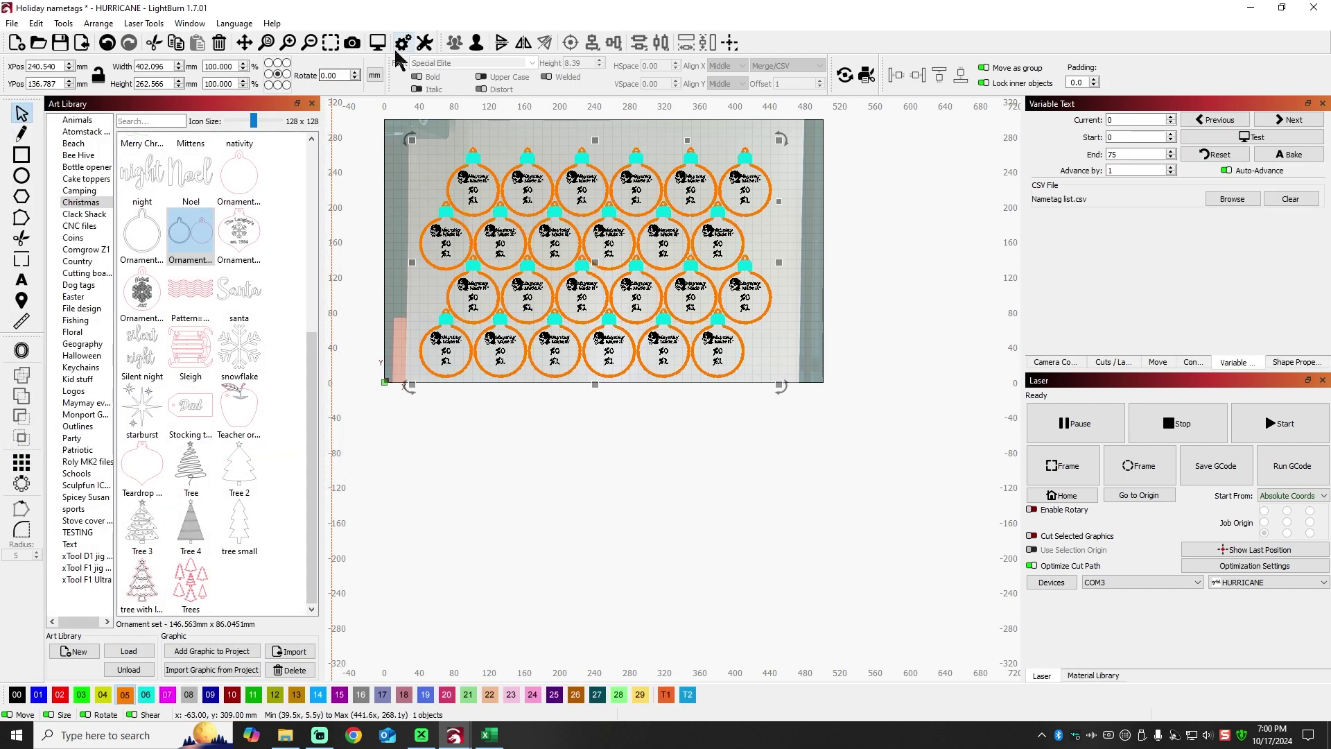
{"action": "left_click", "coordinate": [267, 42]}
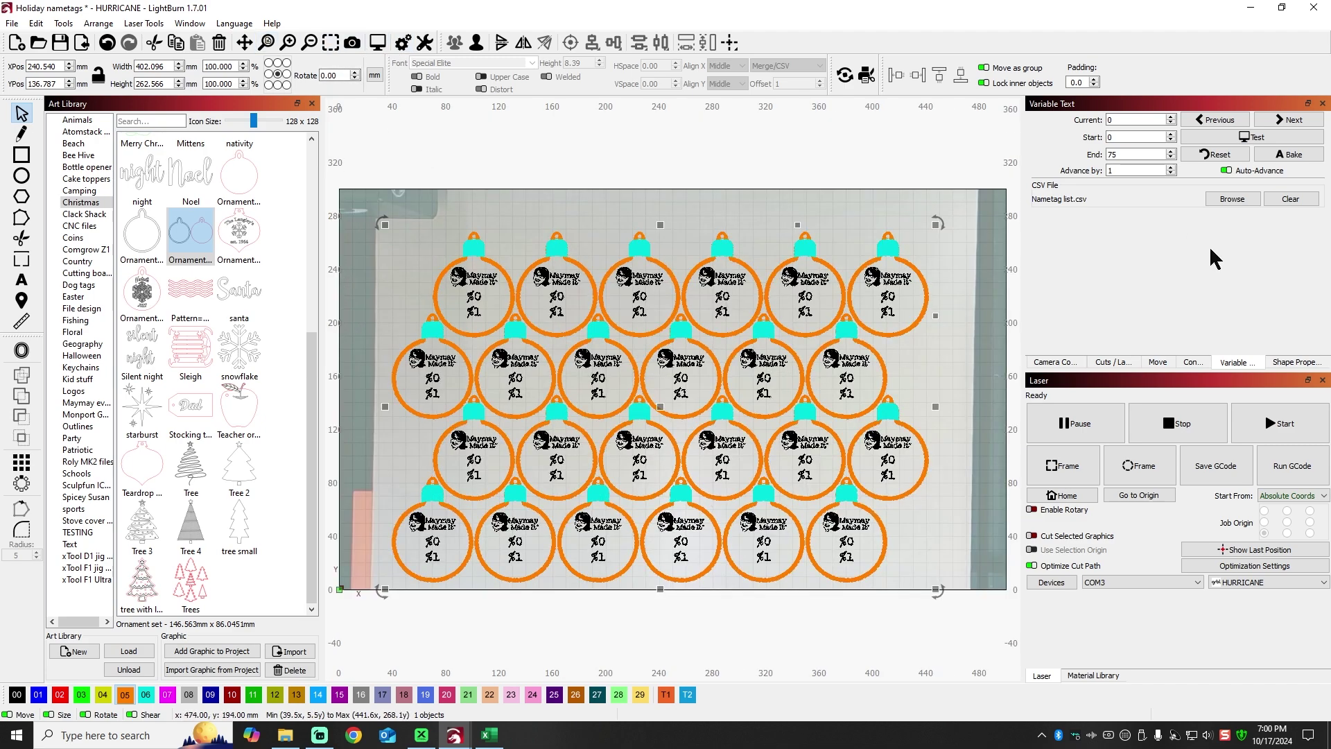
{"action": "left_click", "coordinate": [1260, 137]}
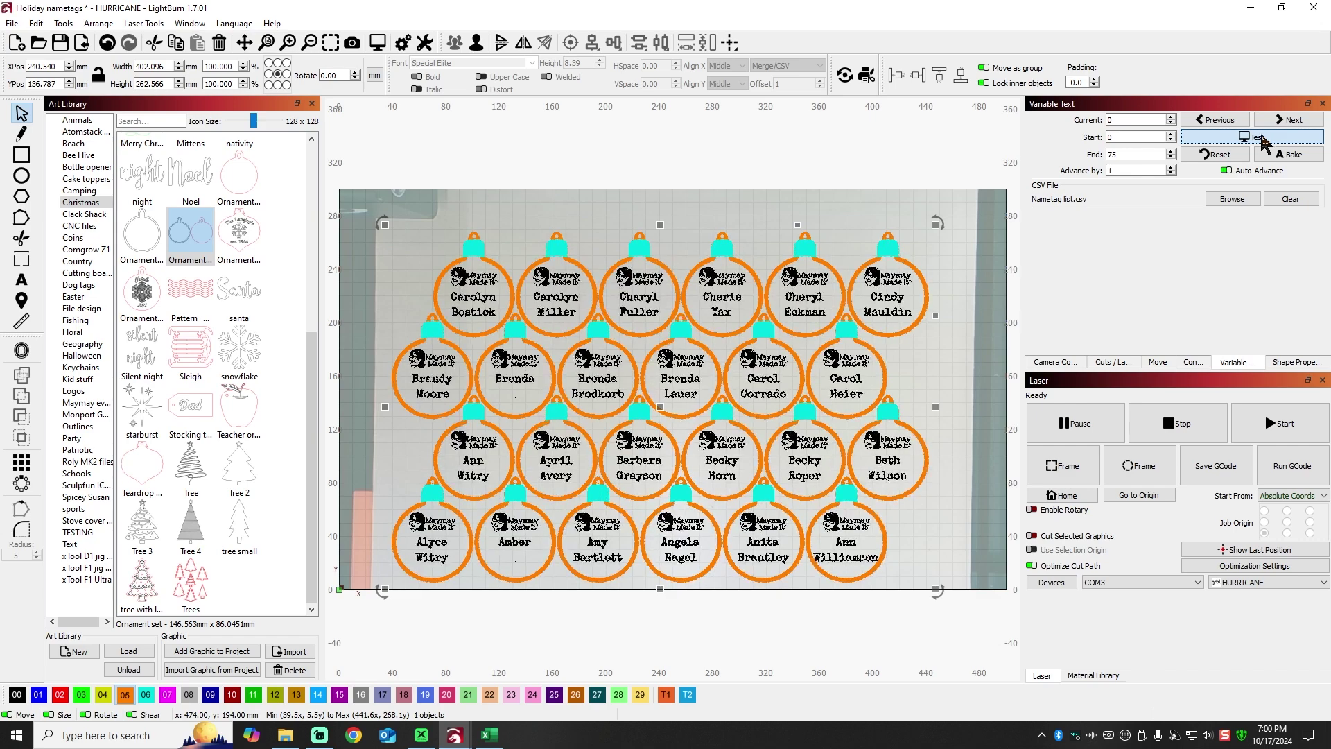
{"action": "left_click", "coordinate": [1261, 139]}
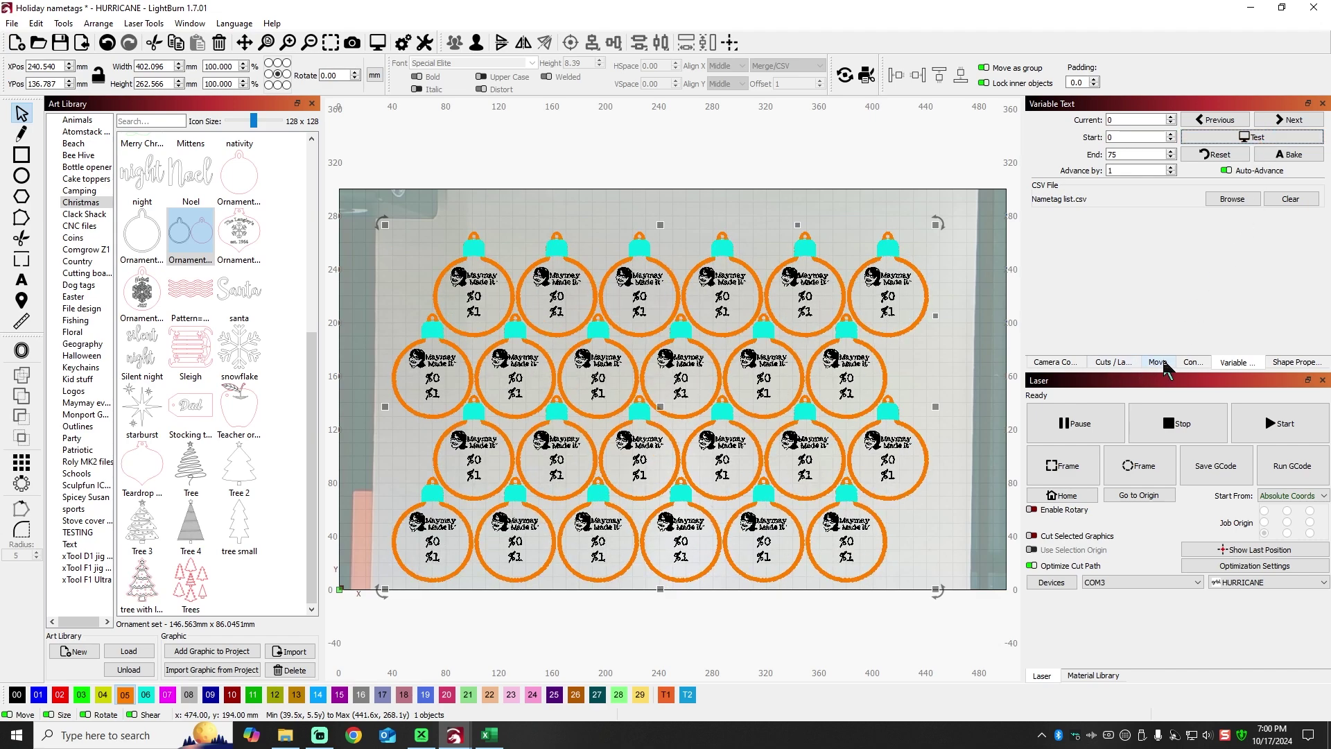
- Bring back the layer list and review the CUT layer's settings without changing them
{"action": "left_click", "coordinate": [1115, 362]}
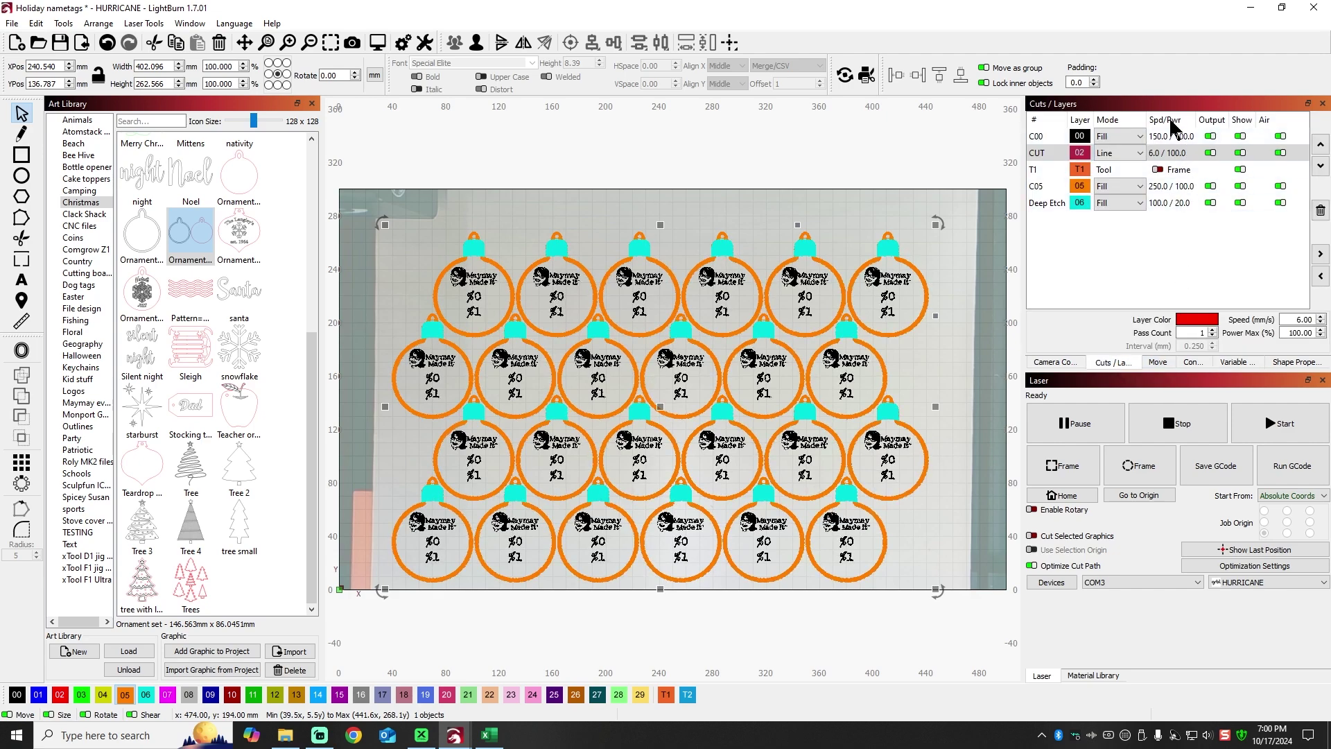
{"action": "left_click", "coordinate": [1165, 153]}
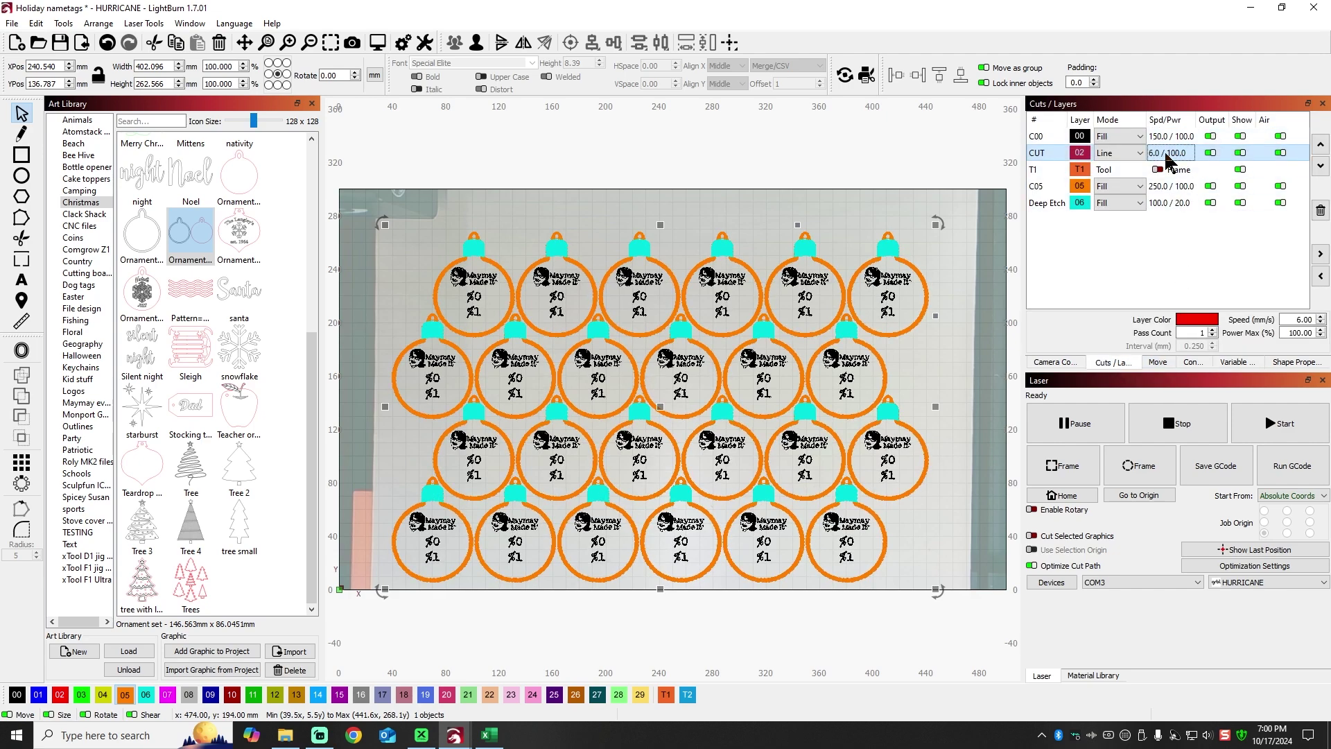
{"action": "double_click", "coordinate": [1166, 153]}
{"action": "left_click", "coordinate": [832, 102]}
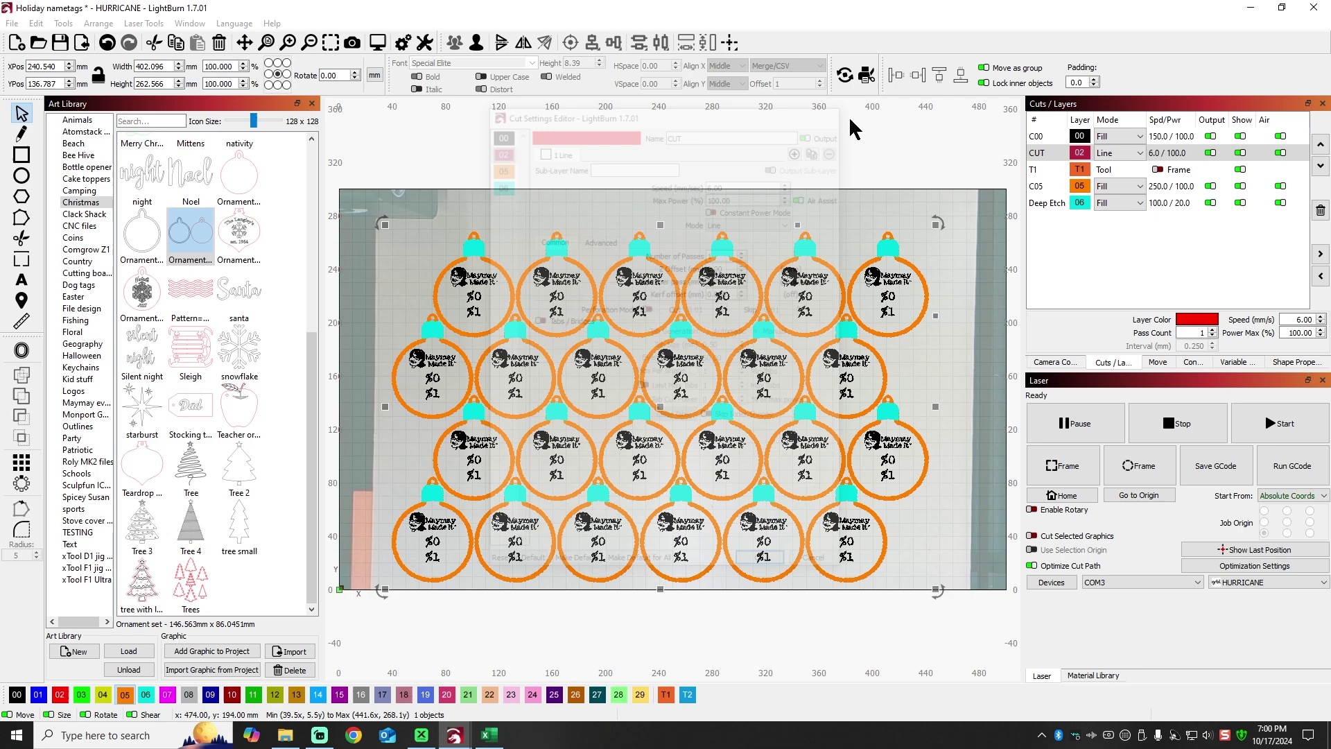
- Set the C00 layer's speed to 250
{"action": "double_click", "coordinate": [1164, 142]}
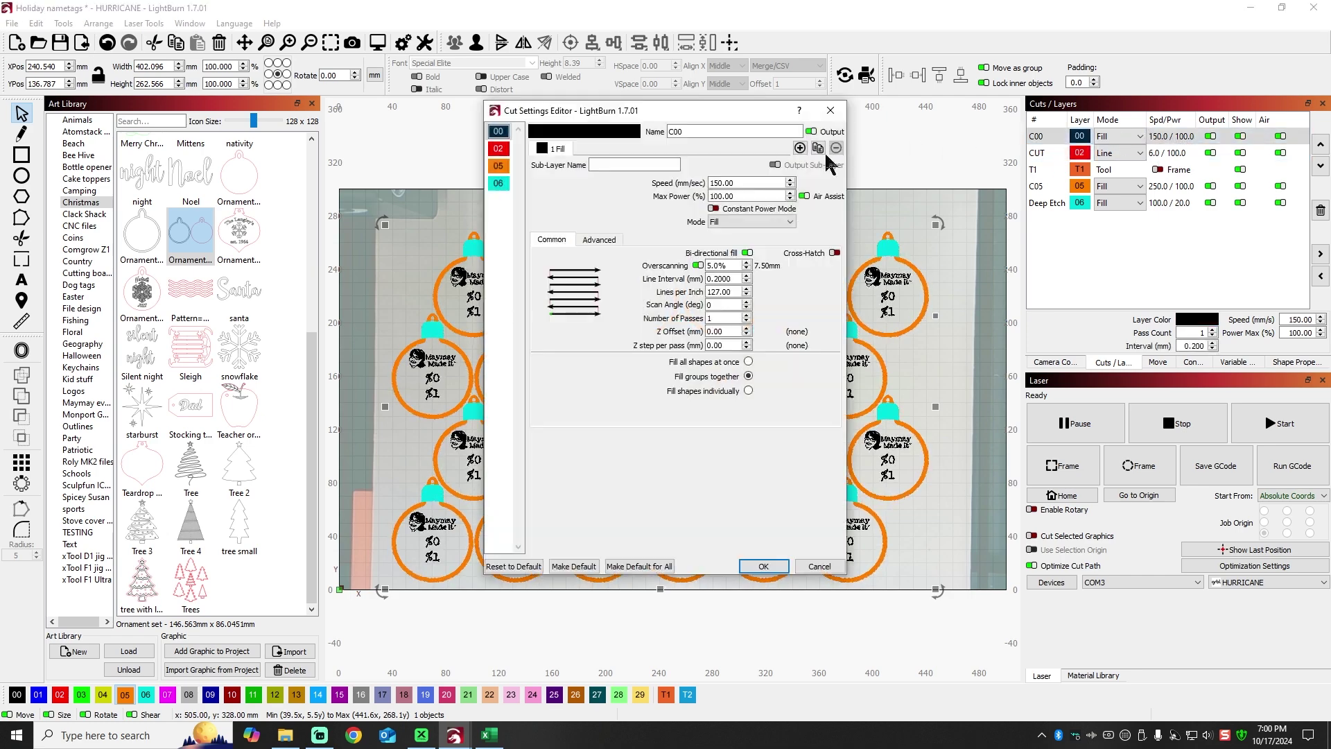
{"action": "left_click_drag", "start_coordinate": [754, 183], "coordinate": [672, 186]}
{"action": "left_click", "coordinate": [655, 195]}
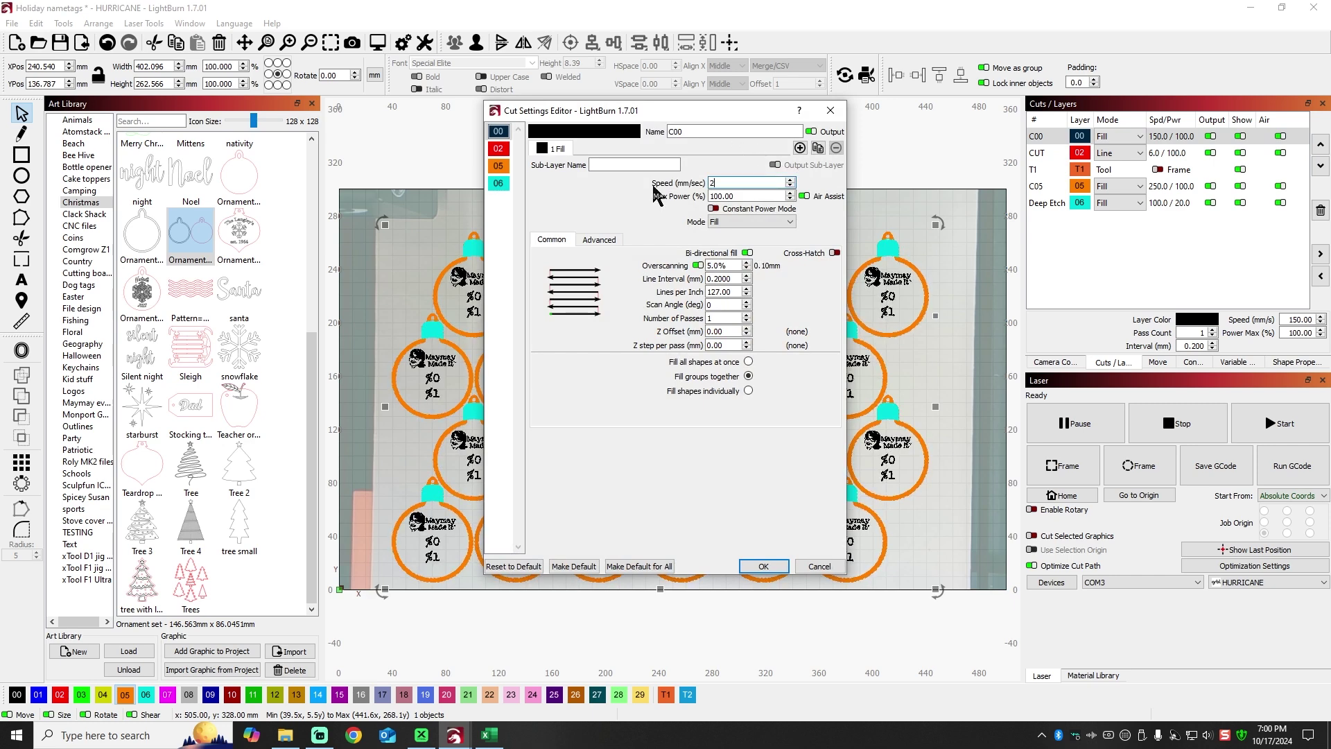
{"action": "type", "text": "250"}
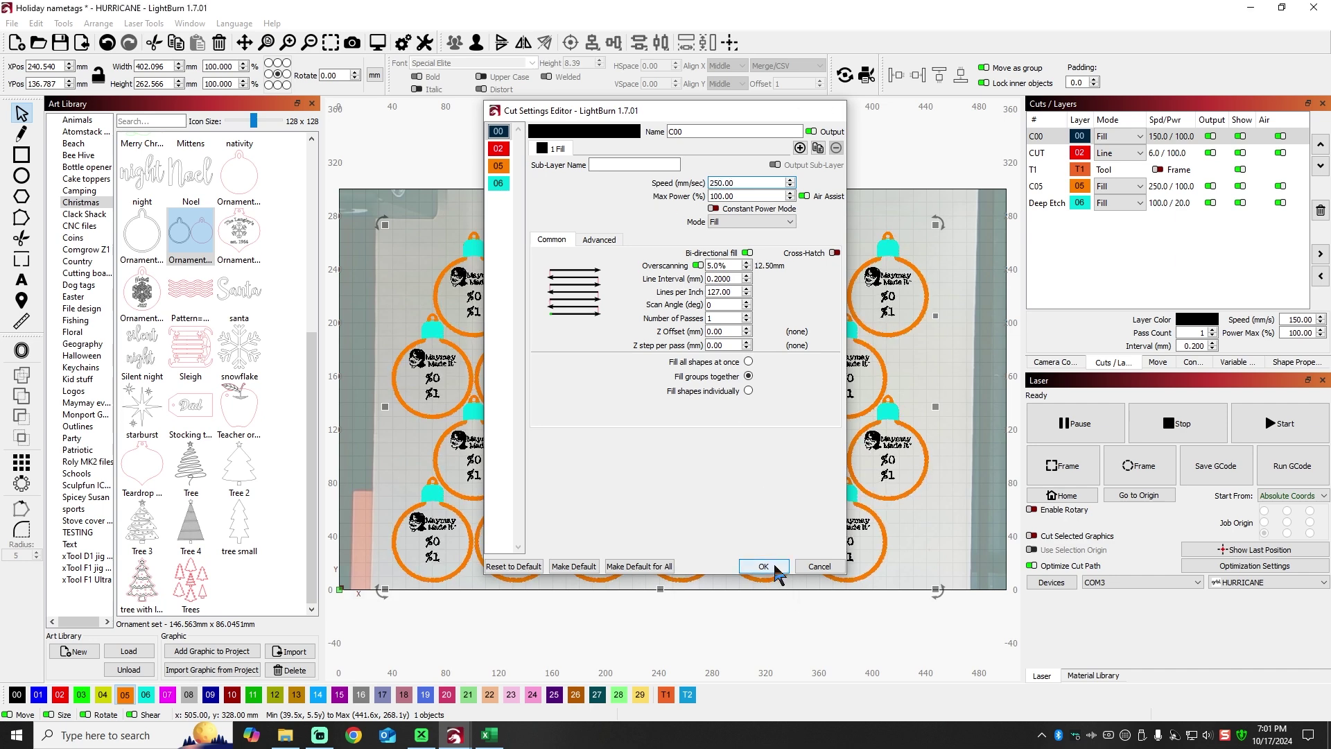
{"action": "left_click", "coordinate": [763, 566]}
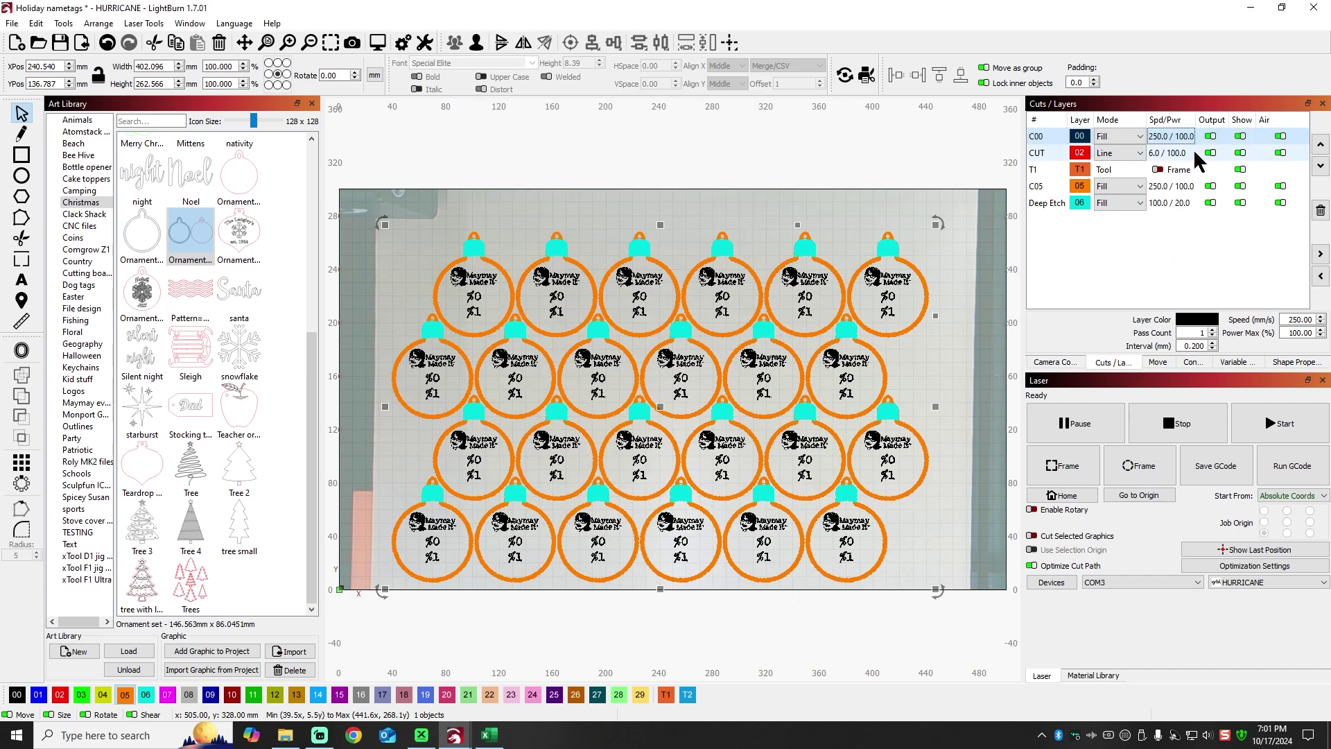
- Check the C05 layer's speed and close its settings unchanged
{"action": "left_click", "coordinate": [1176, 192]}
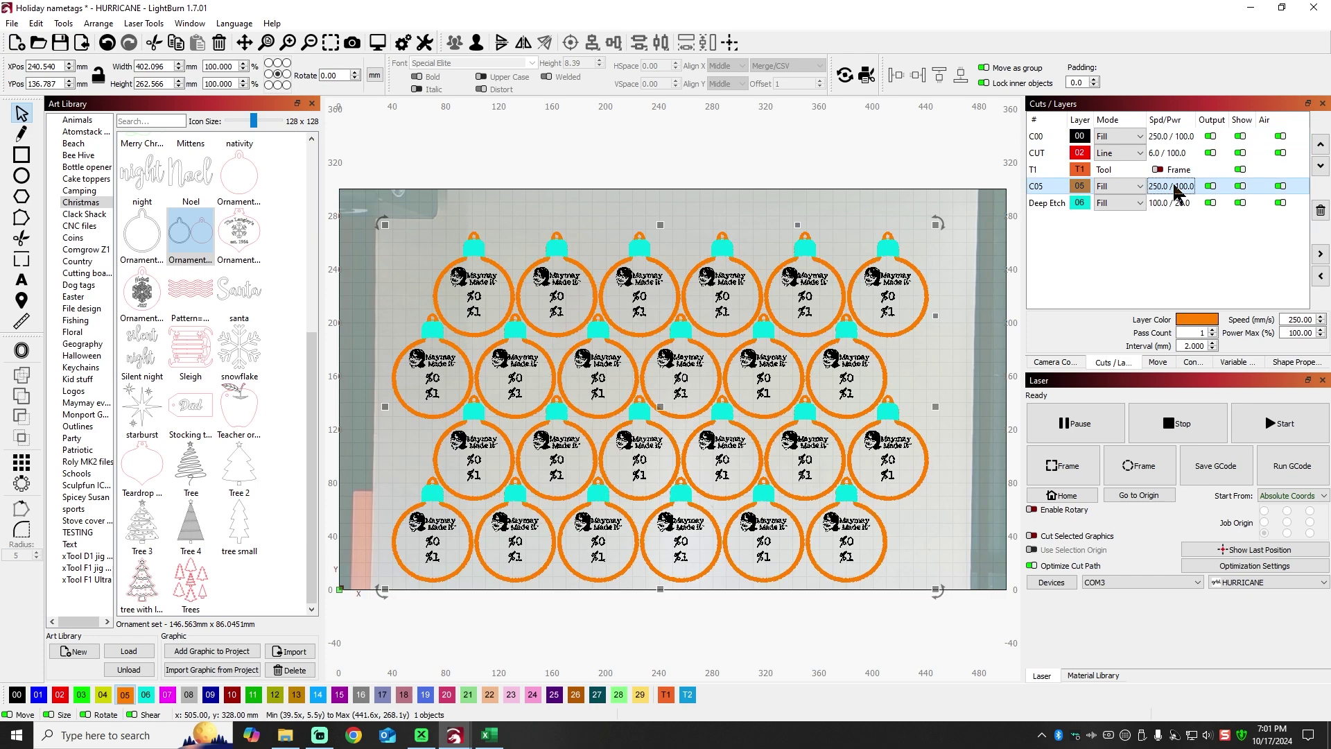
{"action": "double_click", "coordinate": [1176, 189]}
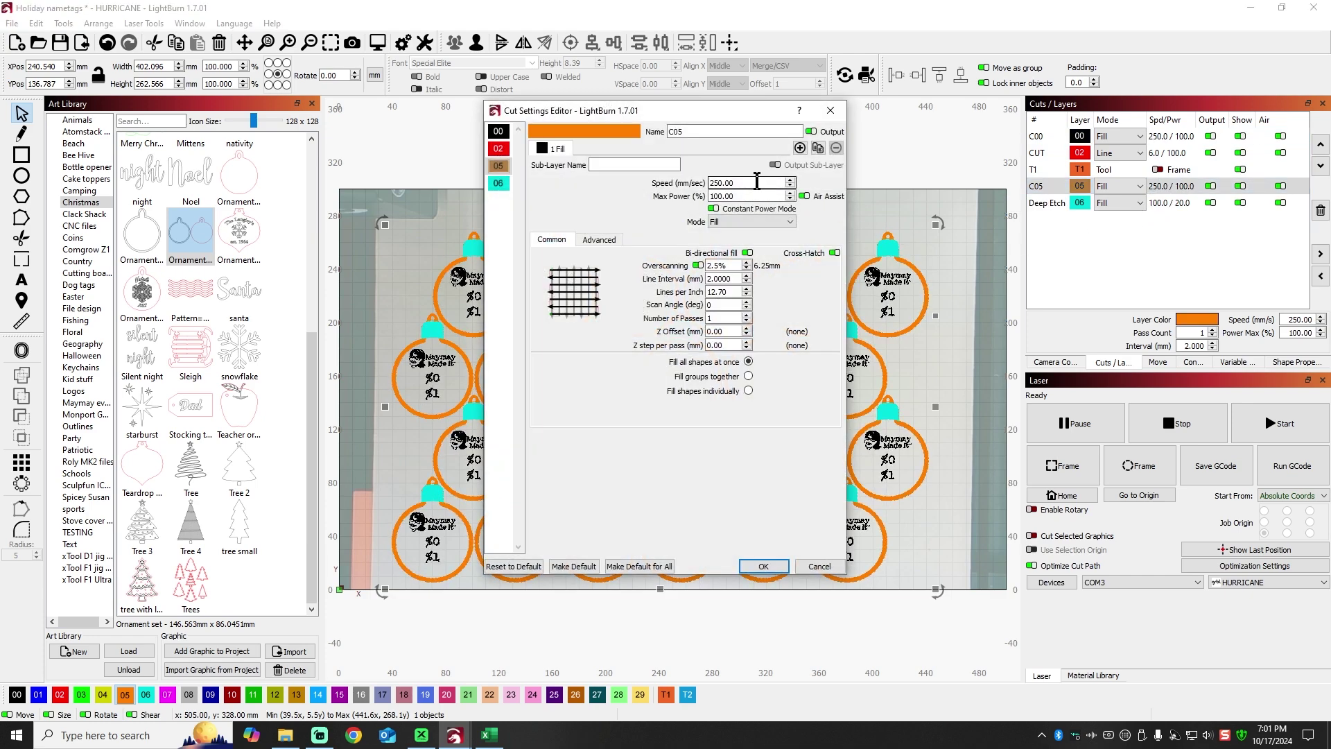
{"action": "left_click_drag", "start_coordinate": [757, 182], "coordinate": [701, 184]}
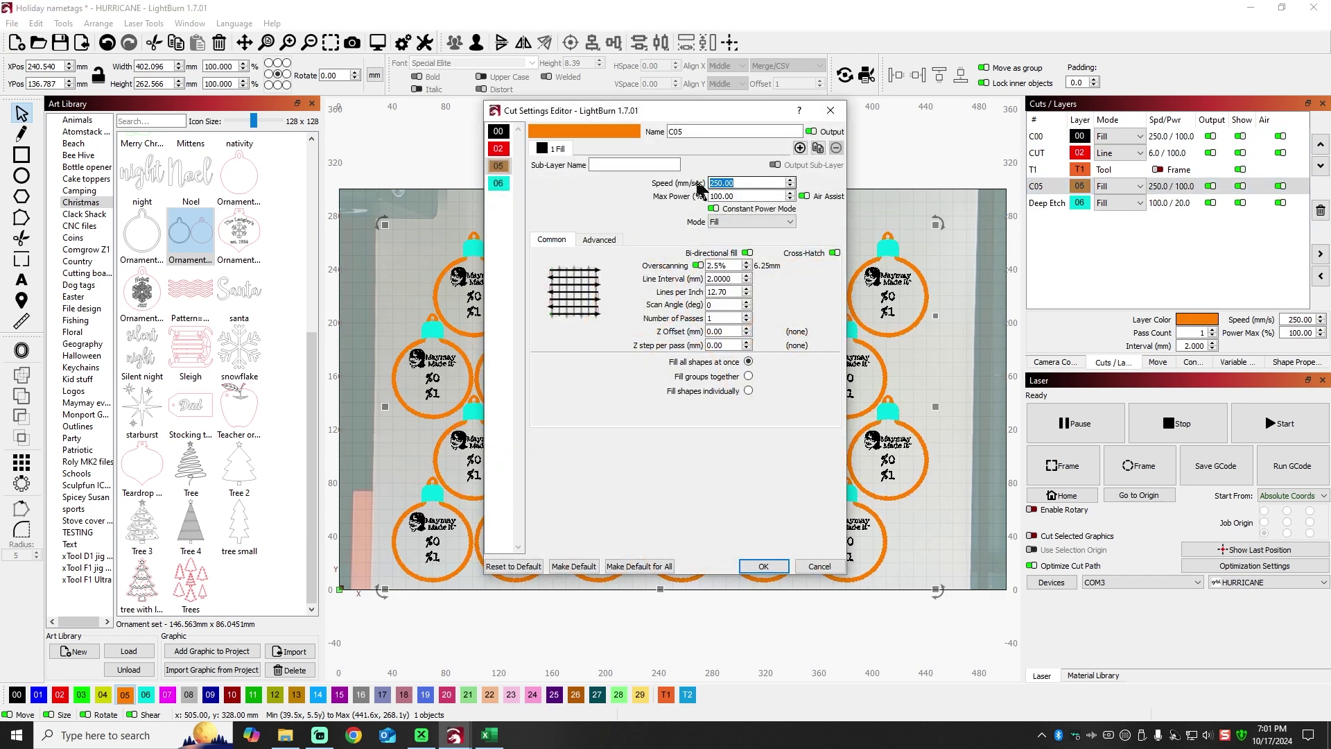
{"action": "left_click", "coordinate": [831, 111]}
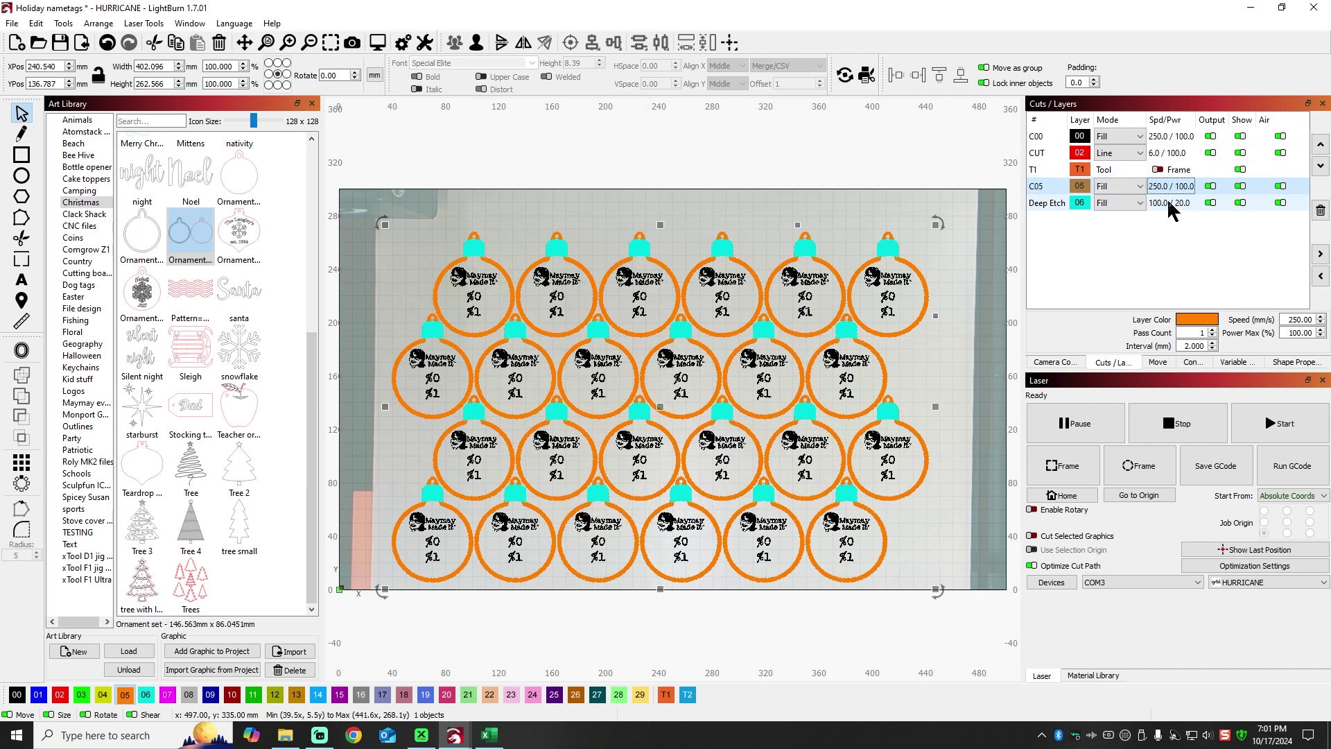
- Set the Deep Etch layer to speed 250 and max power 100%
{"action": "double_click", "coordinate": [1172, 203]}
{"action": "left_click_drag", "start_coordinate": [745, 183], "coordinate": [643, 184]}
{"action": "type", "text": "250"}
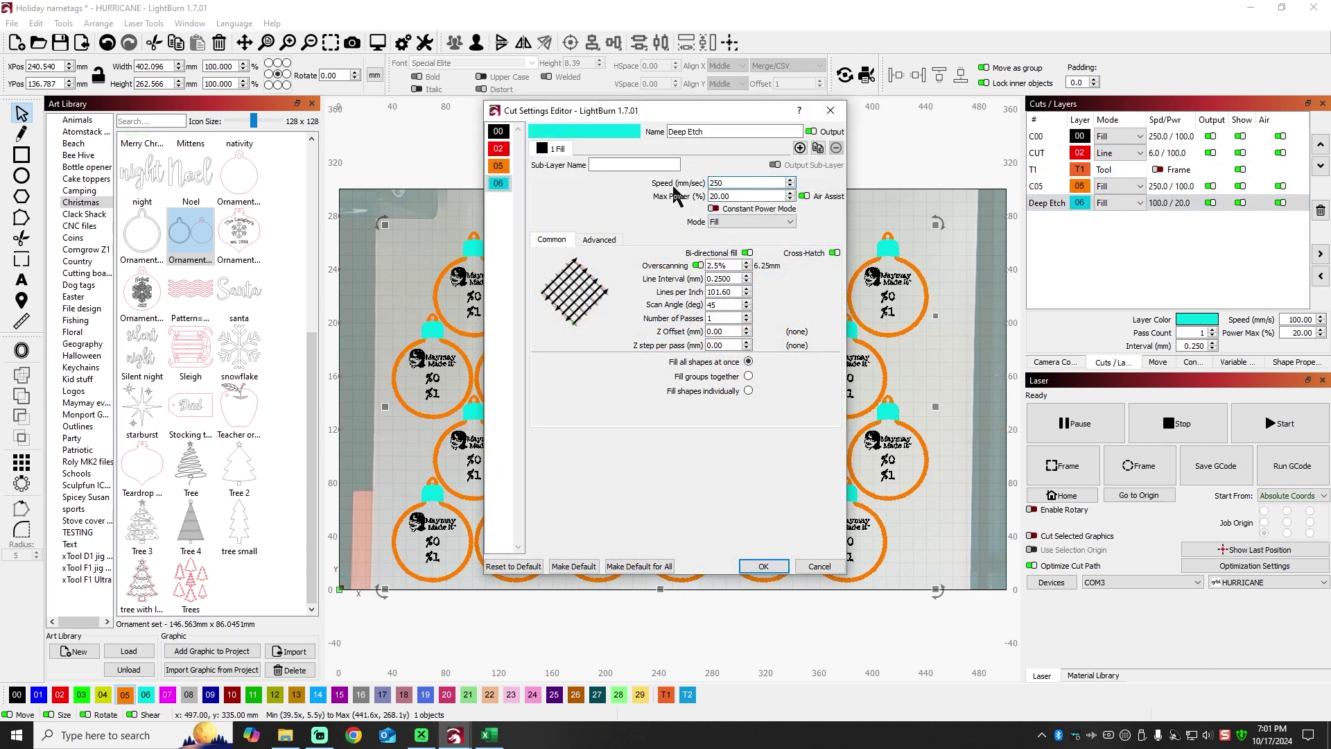
{"action": "left_click", "coordinate": [764, 566]}
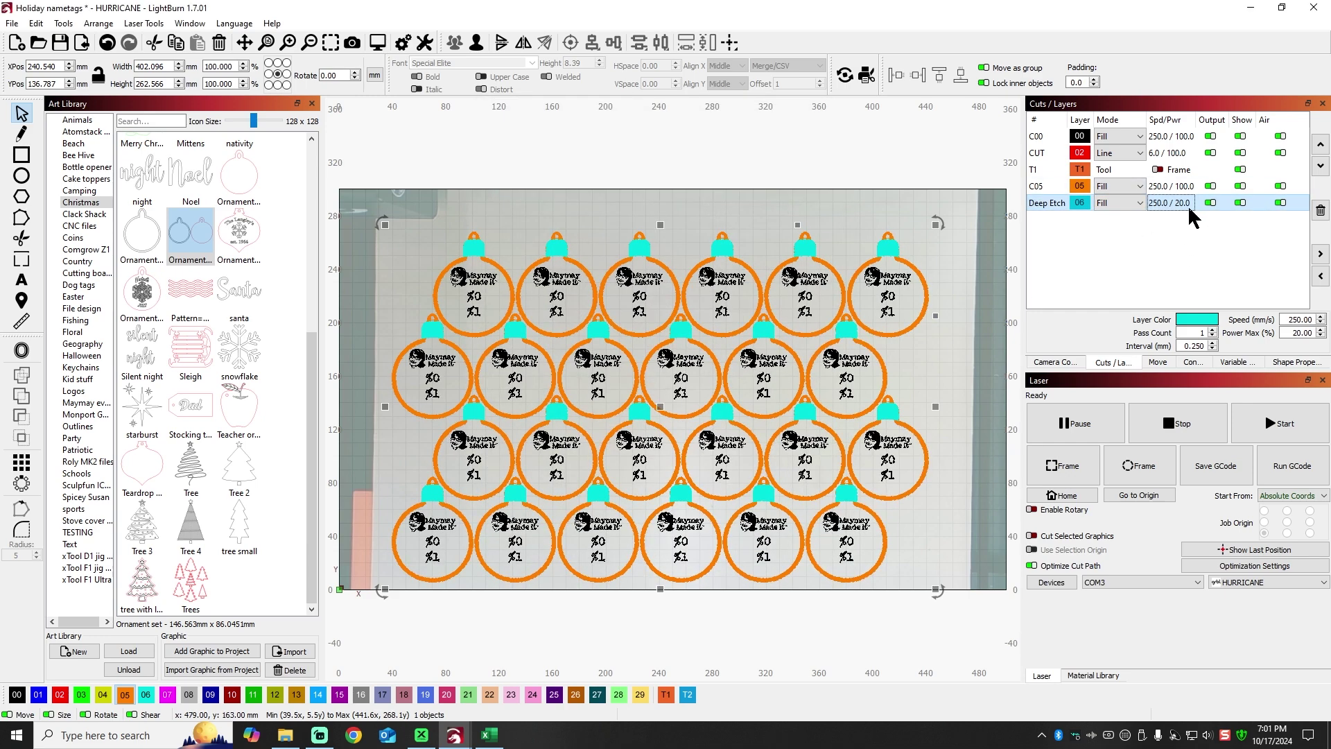
{"action": "double_click", "coordinate": [1163, 205]}
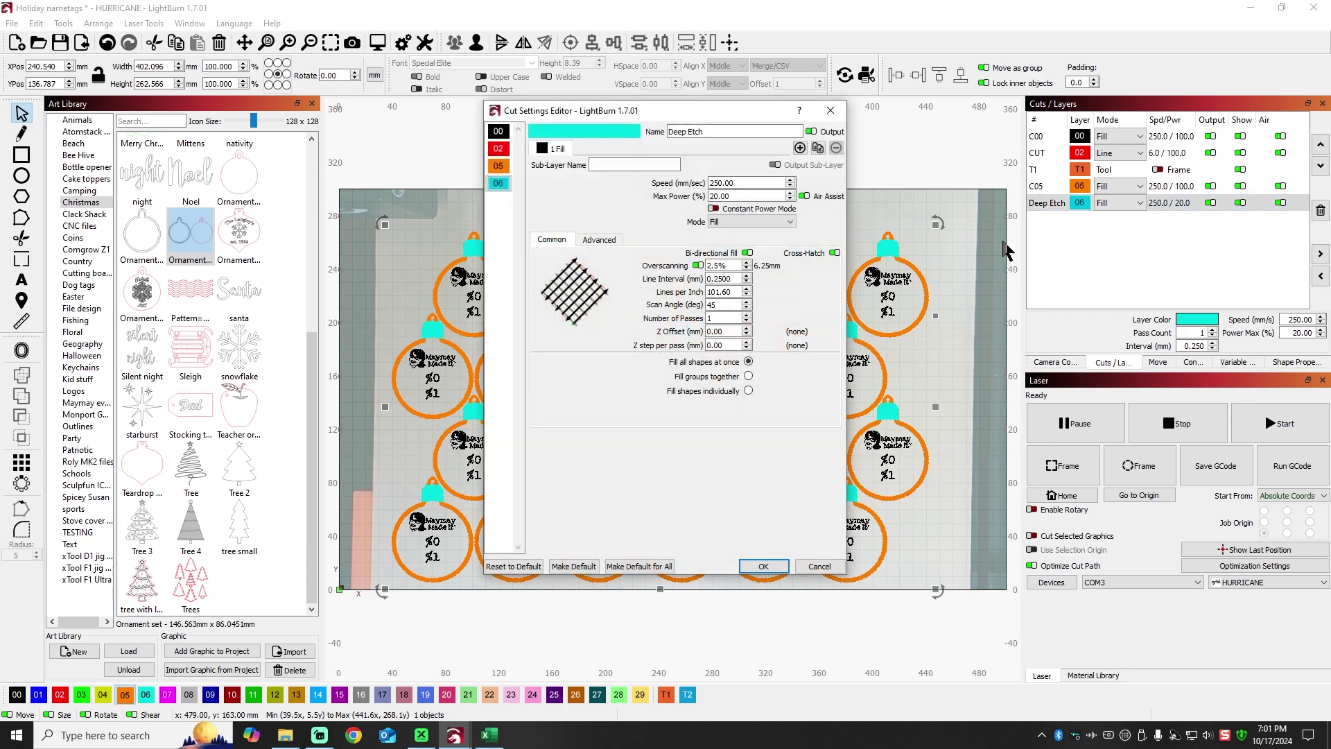
{"action": "left_click_drag", "start_coordinate": [735, 196], "coordinate": [652, 196]}
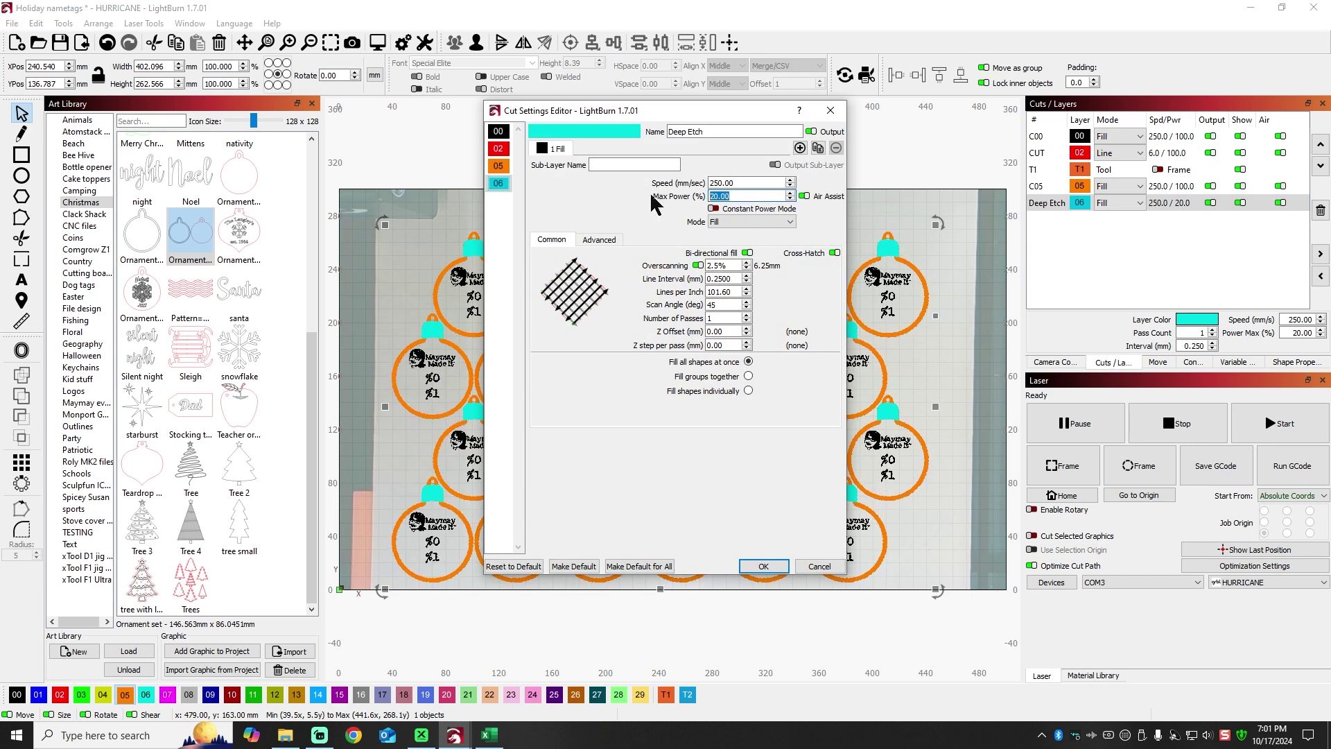
{"action": "type", "text": "100"}
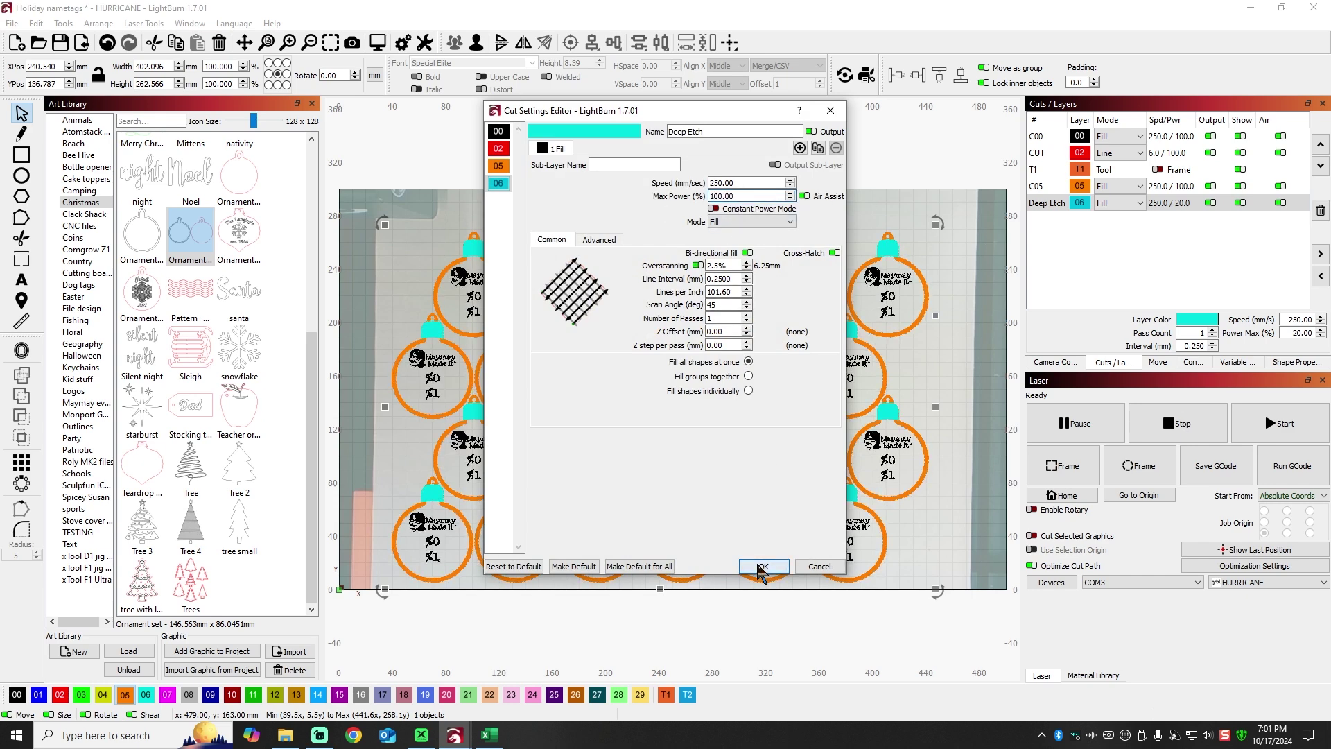
{"action": "left_click", "coordinate": [762, 566]}
- Turn off Constant Power Mode on the C05 layer
{"action": "left_click", "coordinate": [1157, 187]}
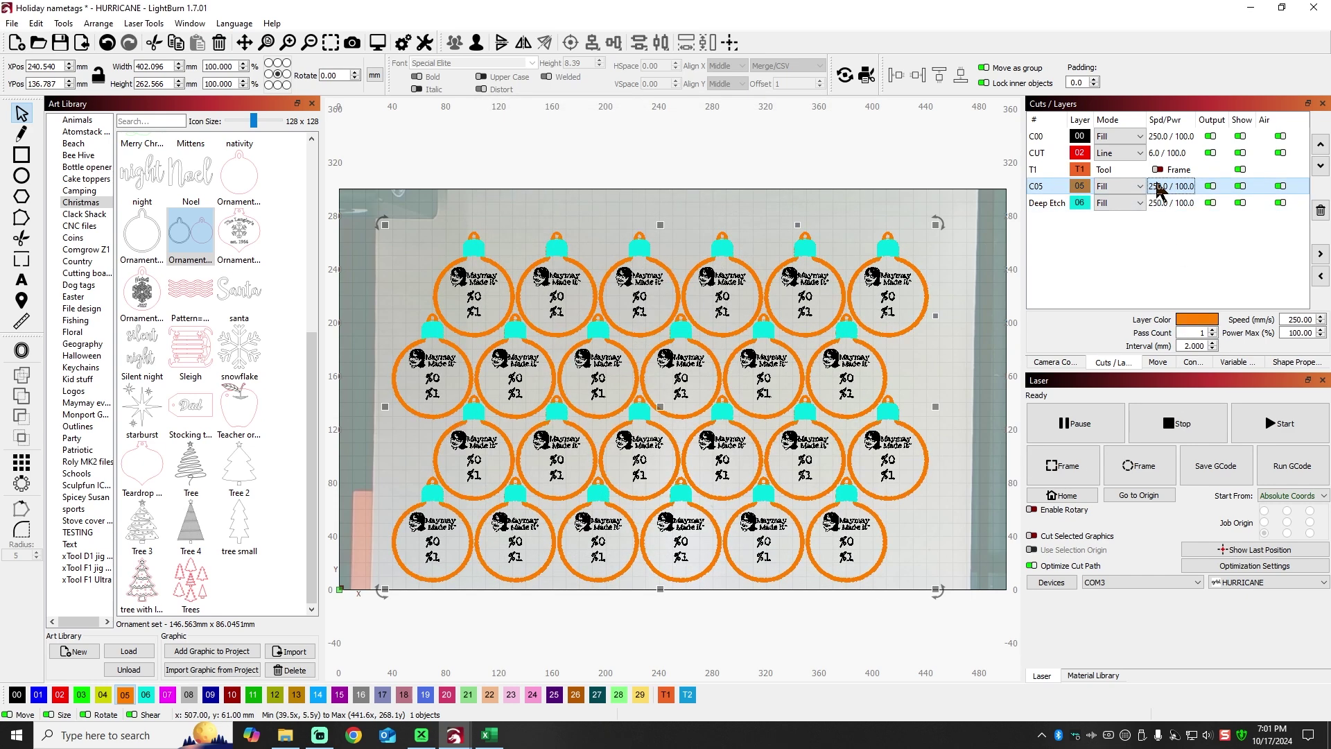
{"action": "double_click", "coordinate": [1157, 187]}
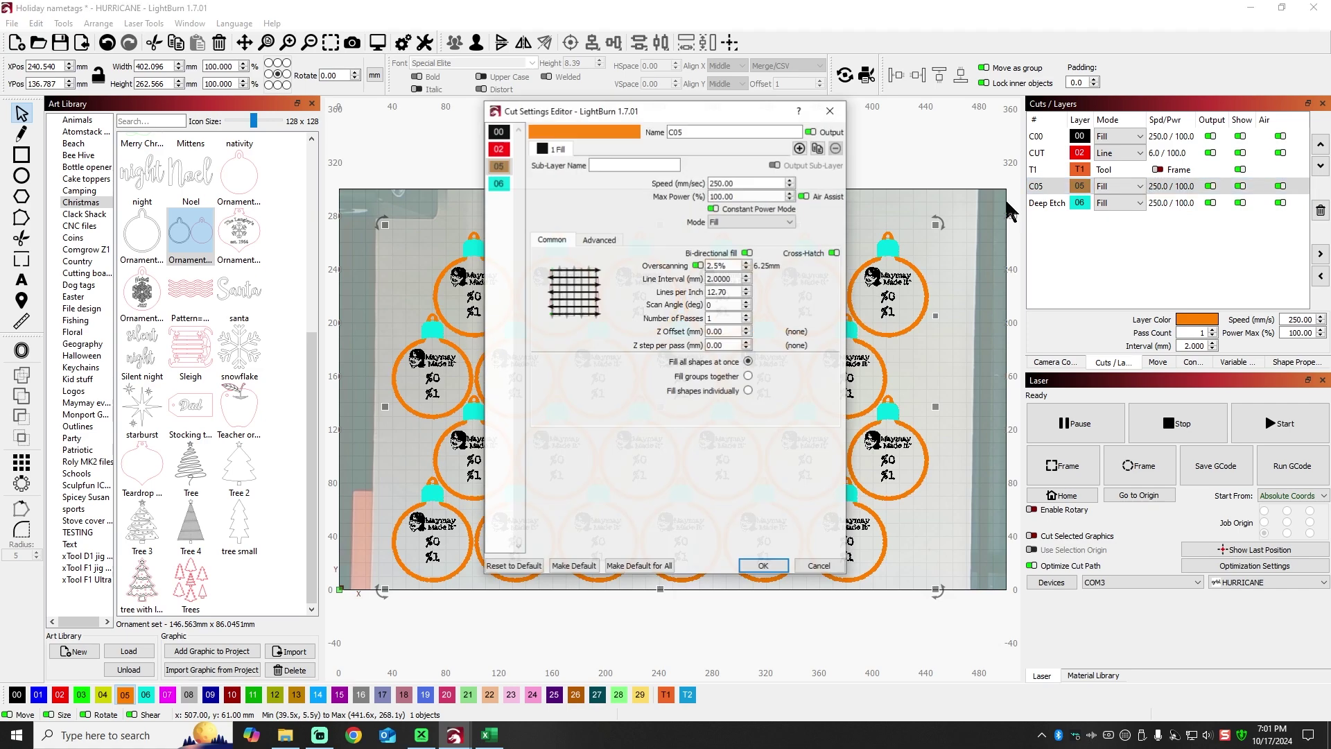
{"action": "left_click", "coordinate": [715, 208]}
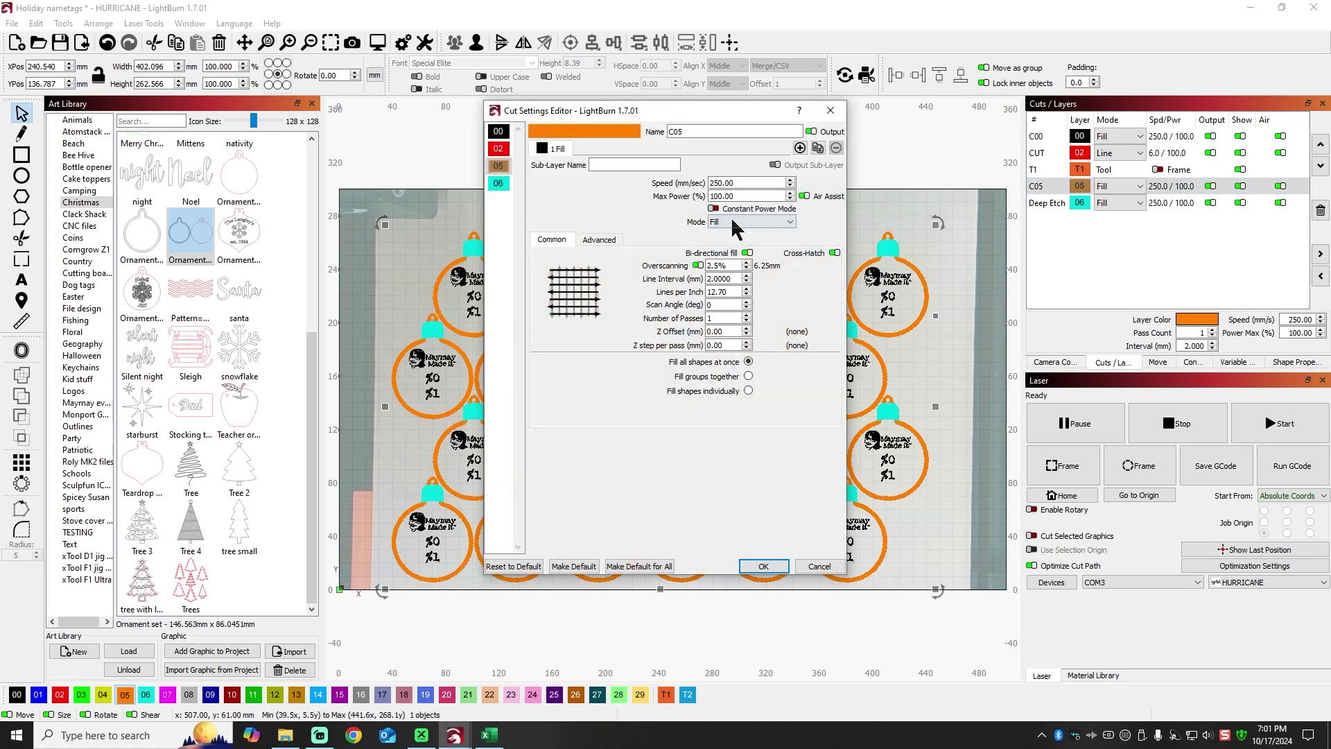
{"action": "left_click", "coordinate": [765, 568]}
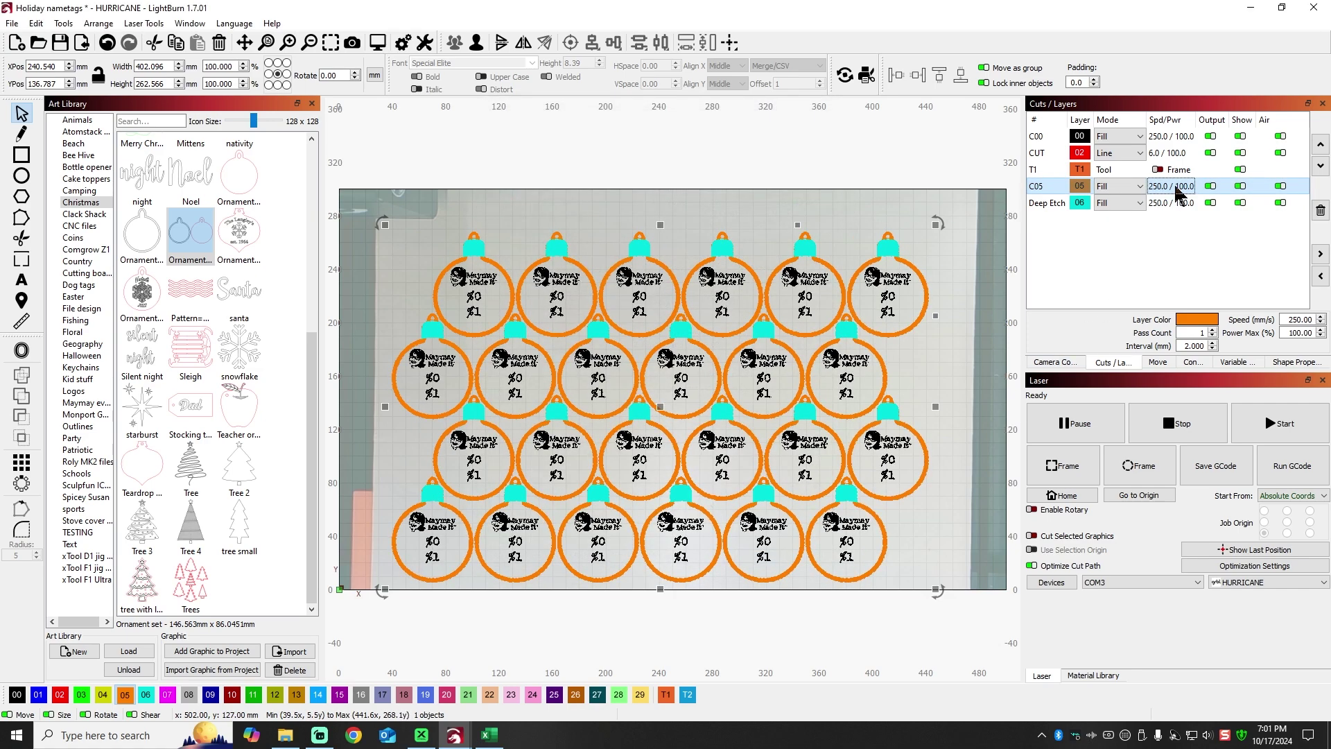
- Reorder the layers so CUT and T1 run last, and save the project
{"action": "double_click", "coordinate": [1170, 135]}
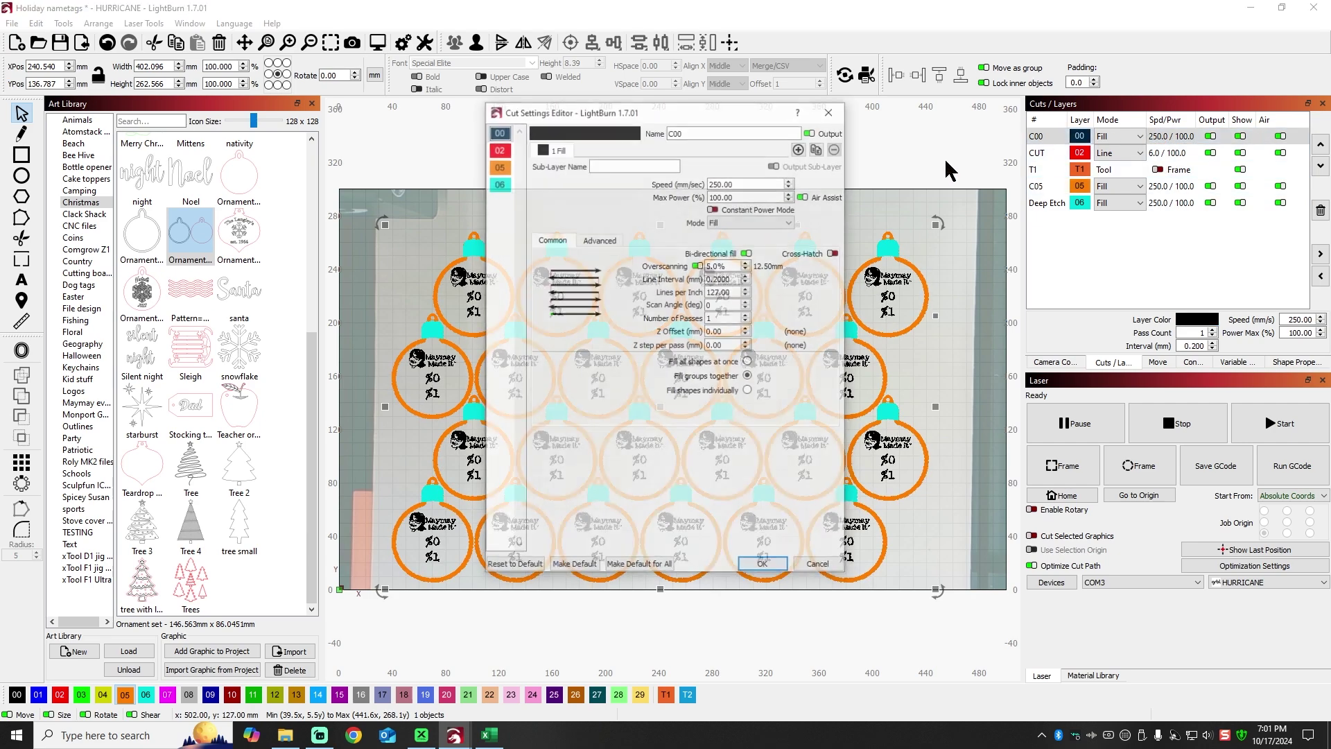
{"action": "left_click", "coordinate": [830, 111]}
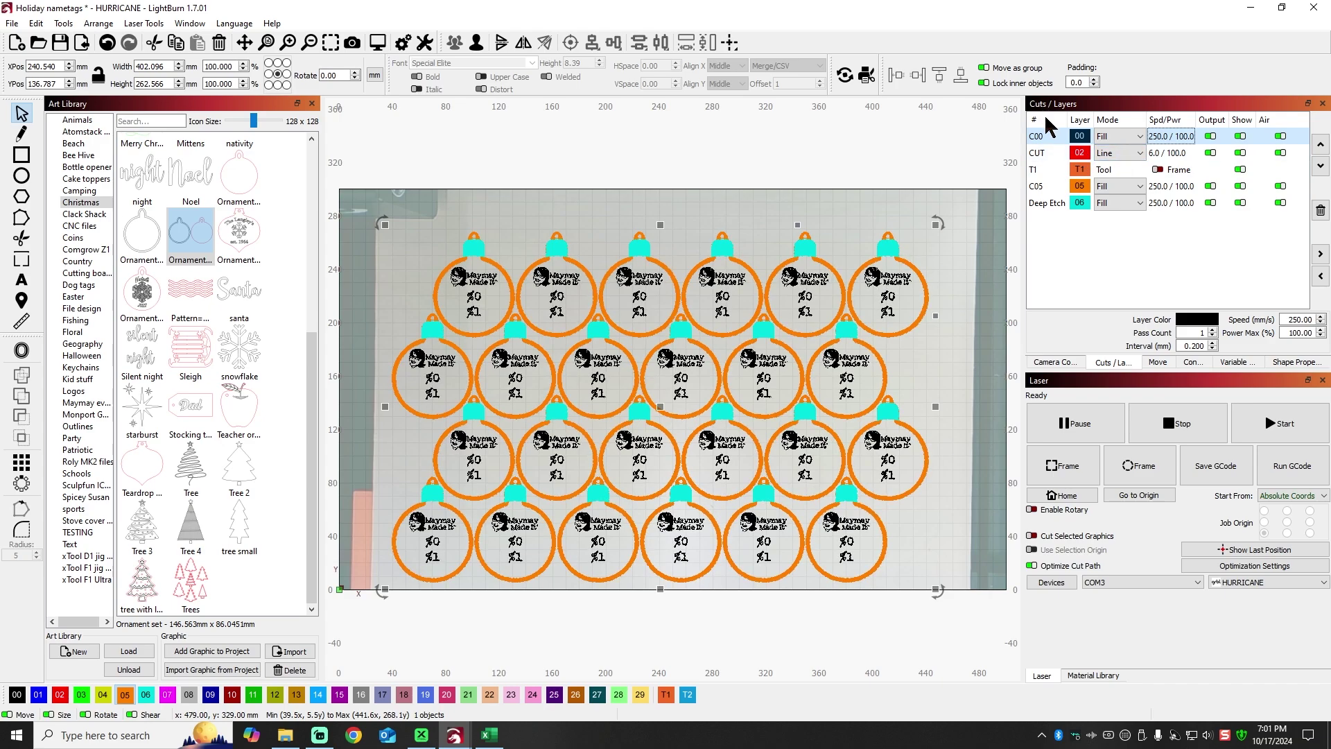
{"action": "left_click", "coordinate": [1052, 122]}
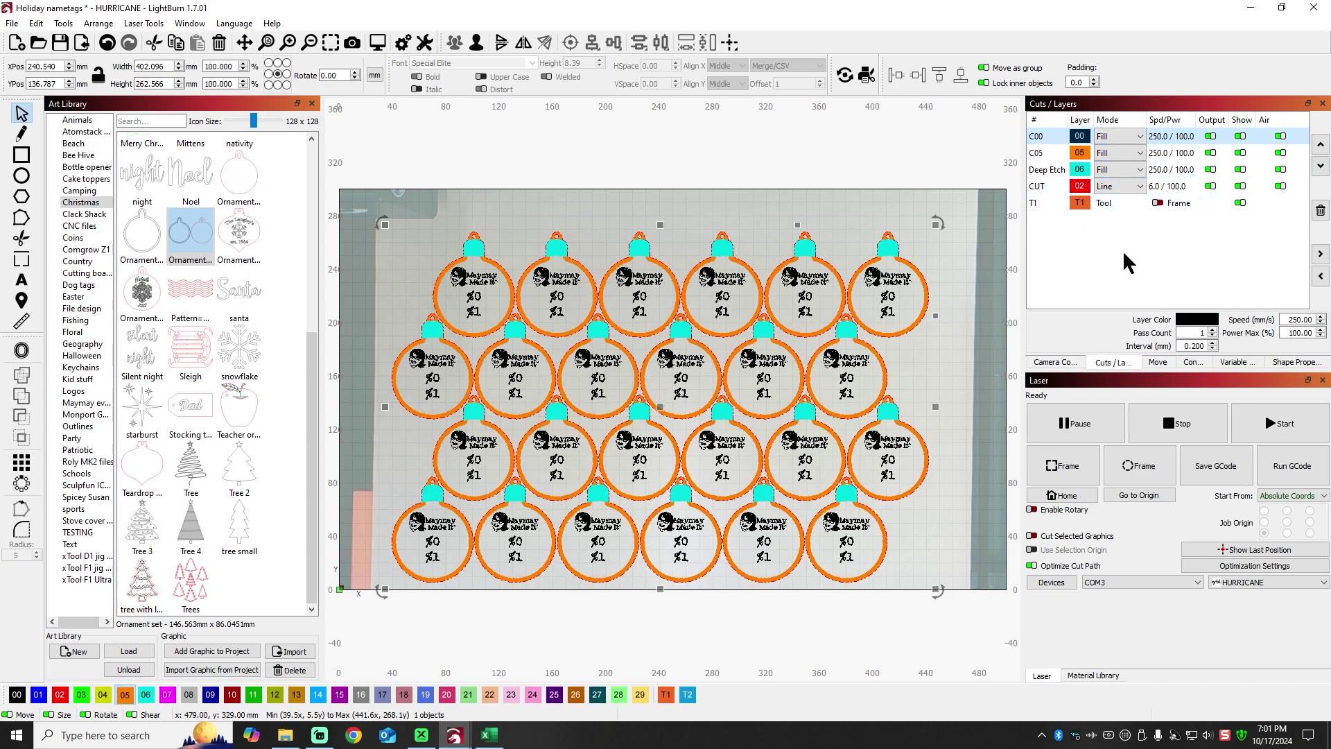
{"action": "left_click", "coordinate": [863, 168]}
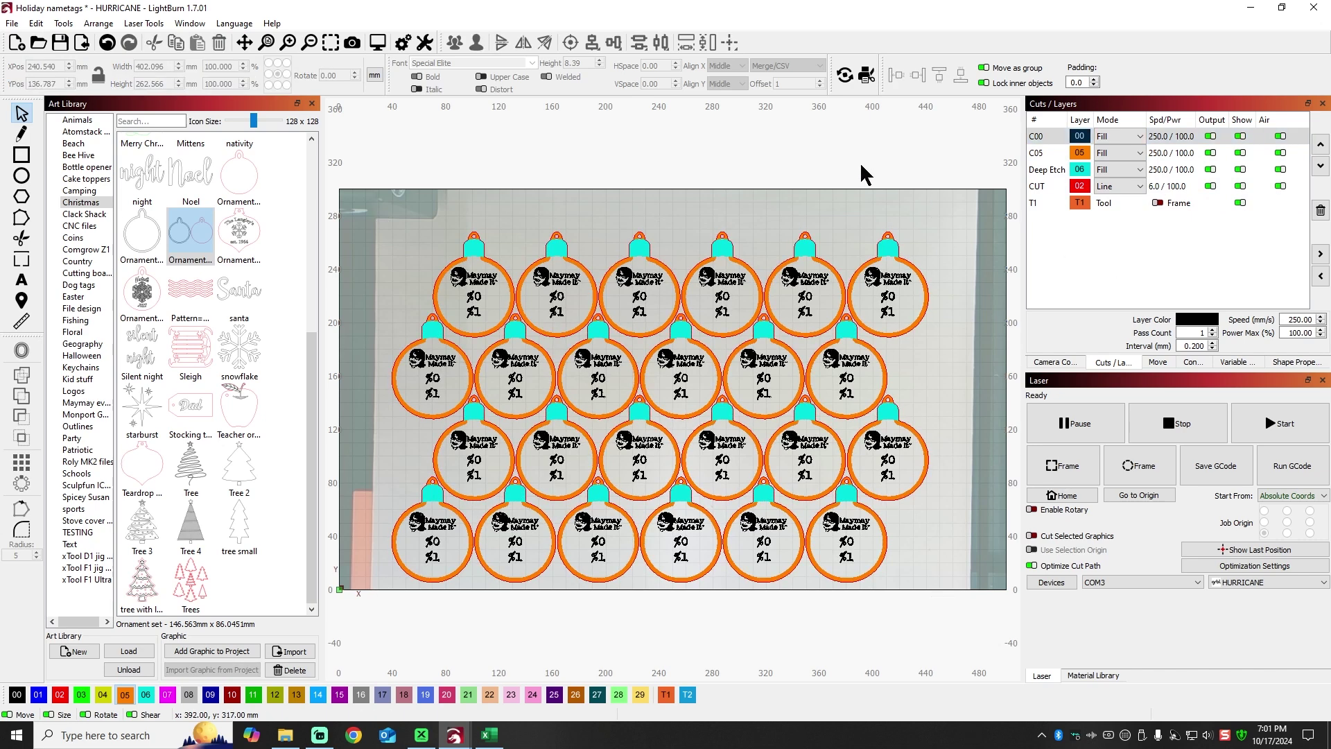
{"action": "left_click", "coordinate": [62, 44]}
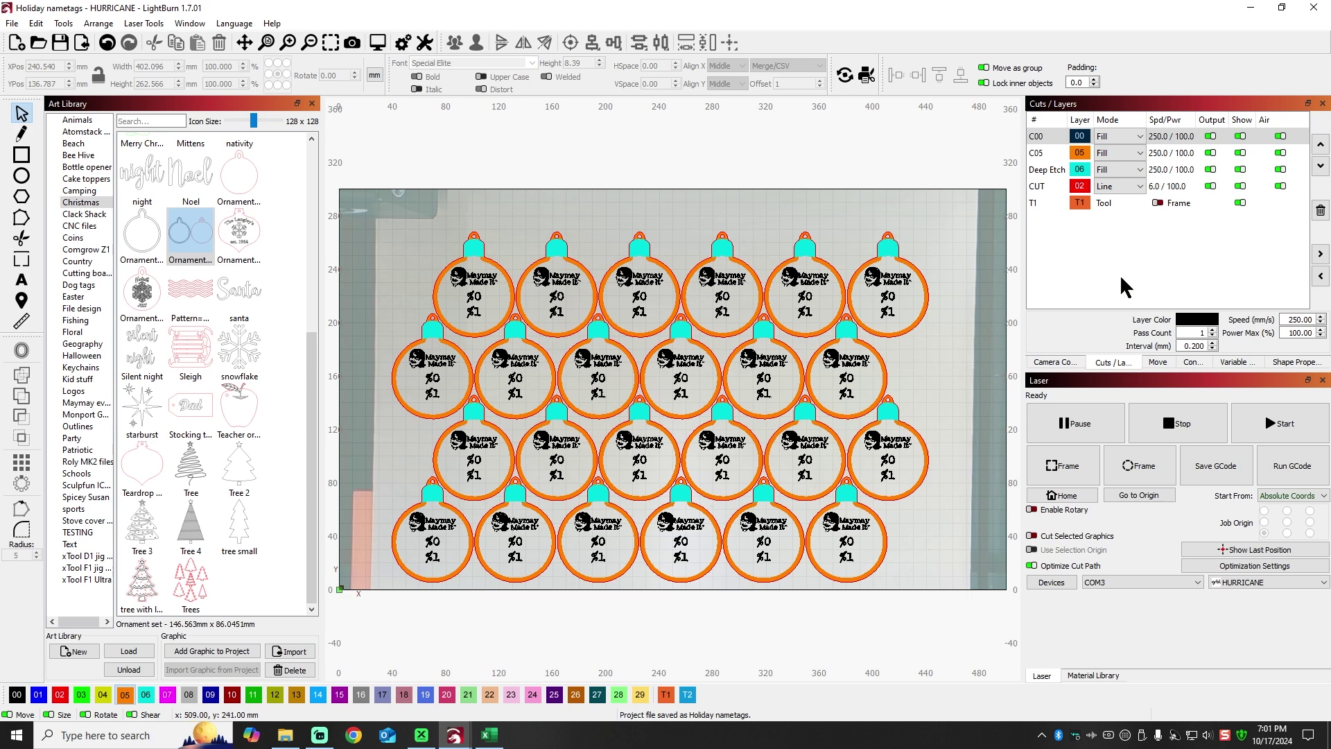
{"action": "right_click", "coordinate": [777, 401]}
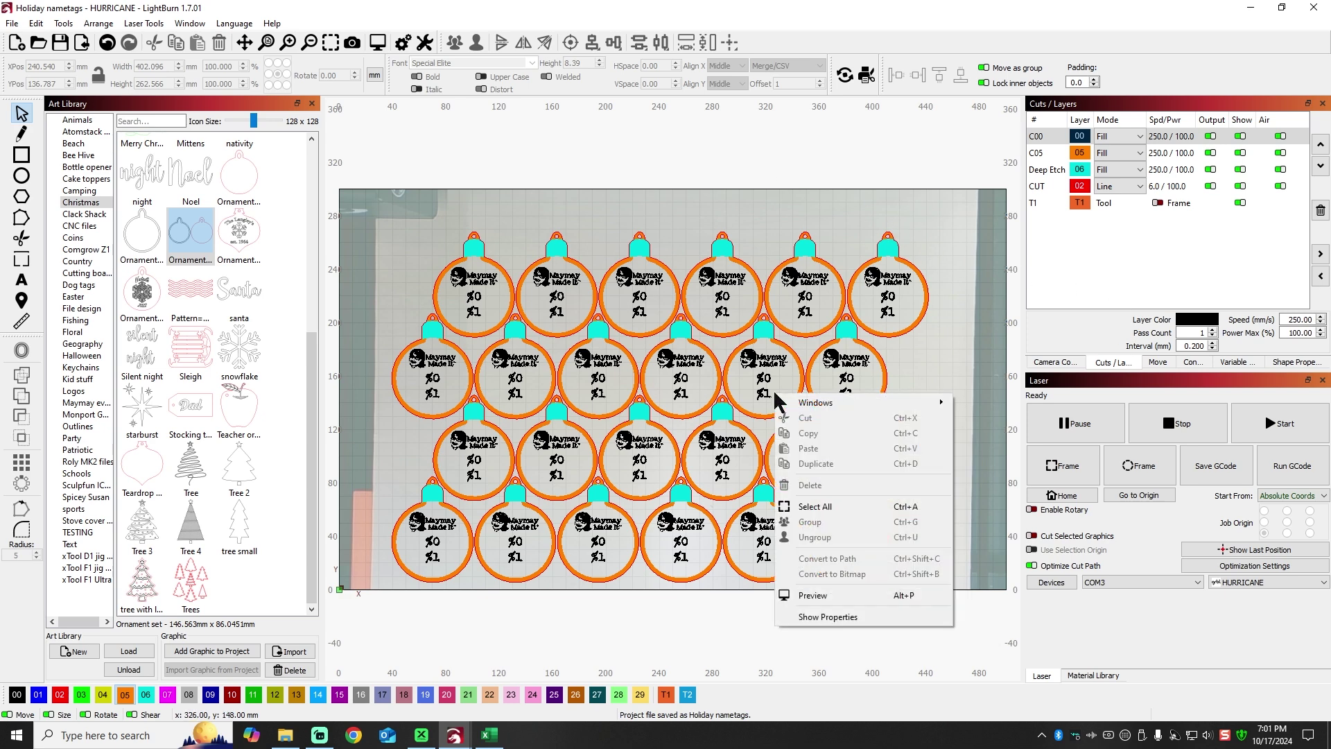
{"action": "left_click", "coordinate": [797, 597]}
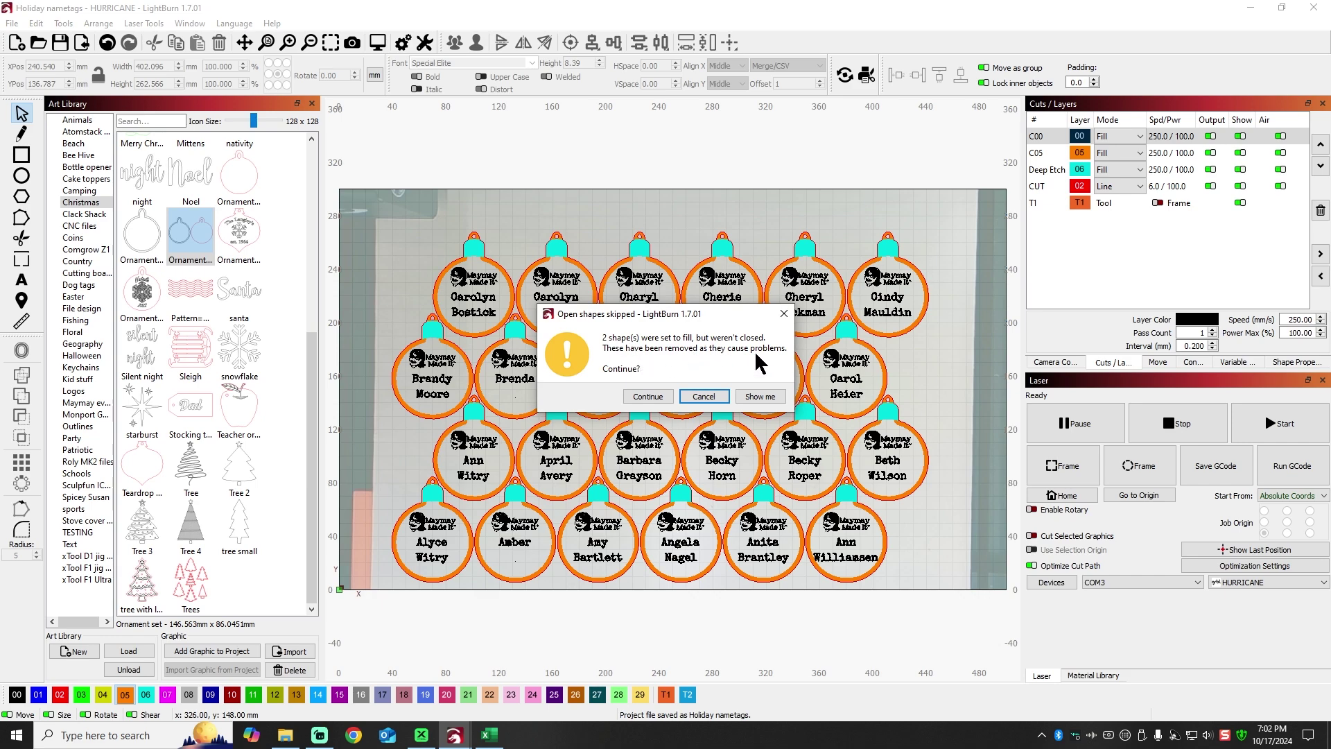
{"action": "left_click", "coordinate": [647, 397]}
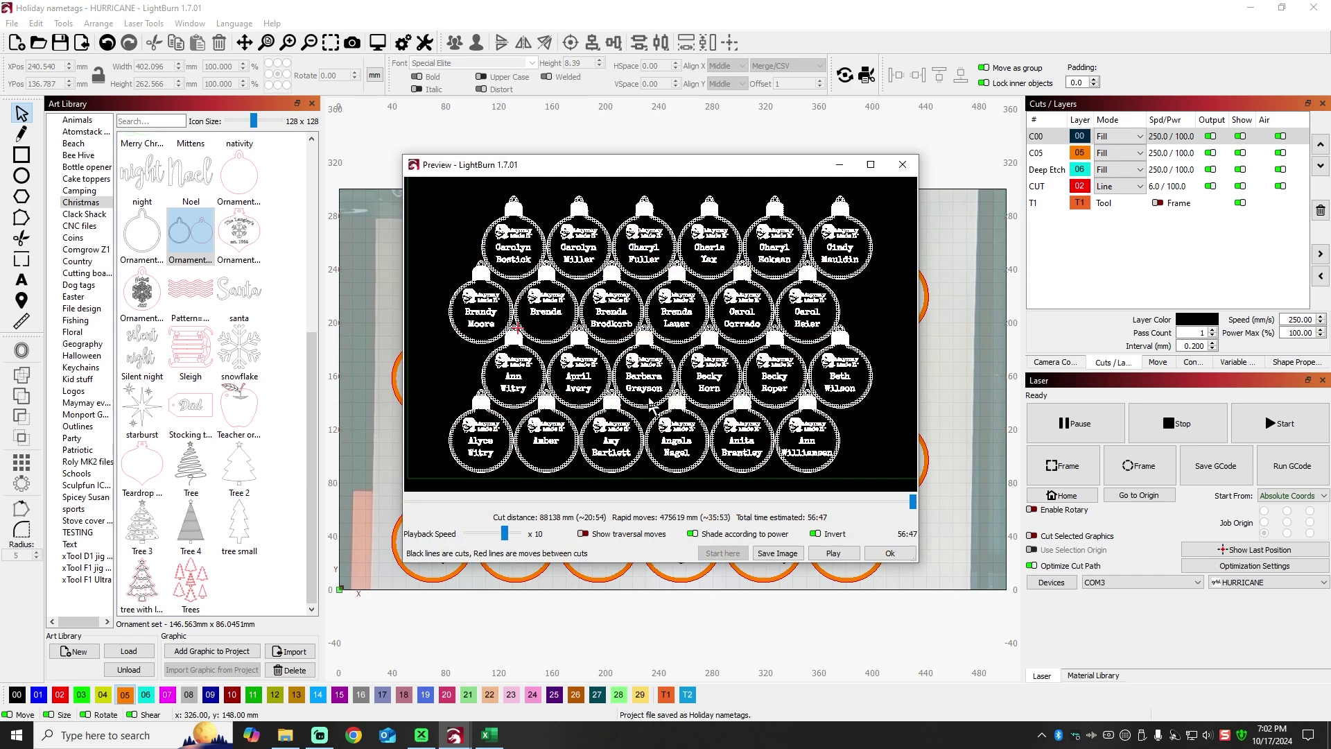
{"action": "scroll", "coordinate": [578, 311], "scroll_direction": "up", "scroll_amount": 2}
{"action": "left_click_drag", "start_coordinate": [704, 308], "coordinate": [489, 214]}
{"action": "left_click_drag", "start_coordinate": [732, 331], "coordinate": [768, 438]}
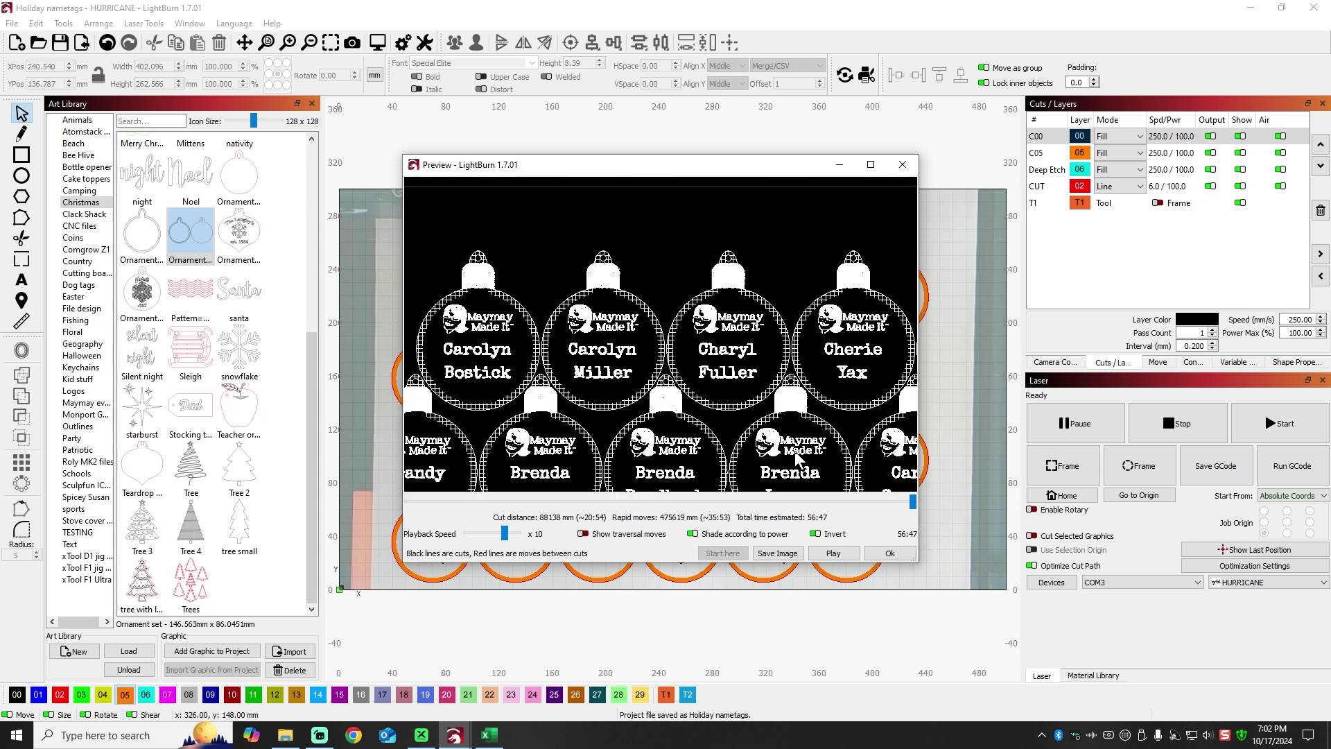
{"action": "scroll", "coordinate": [498, 256], "scroll_direction": "up", "scroll_amount": 5}
{"action": "scroll", "coordinate": [460, 253], "scroll_direction": "down", "scroll_amount": 3}
{"action": "left_click", "coordinate": [907, 167]}
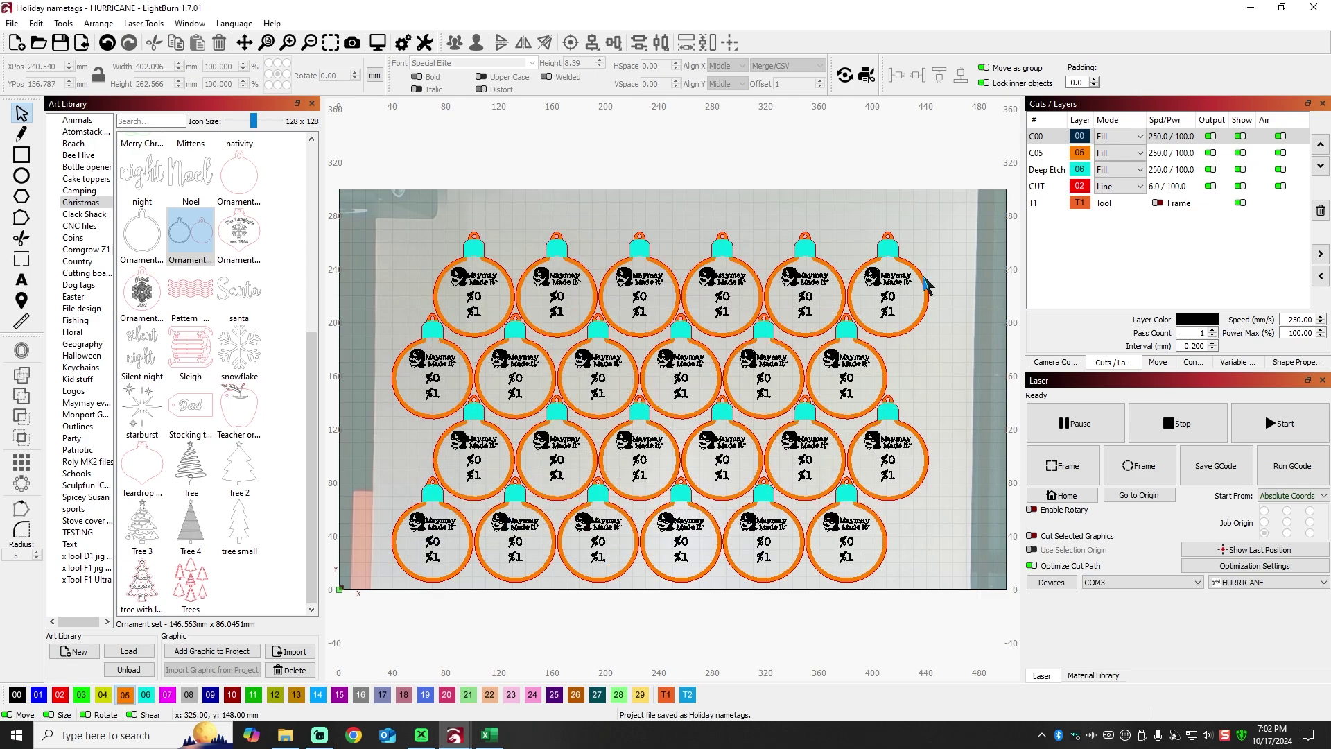